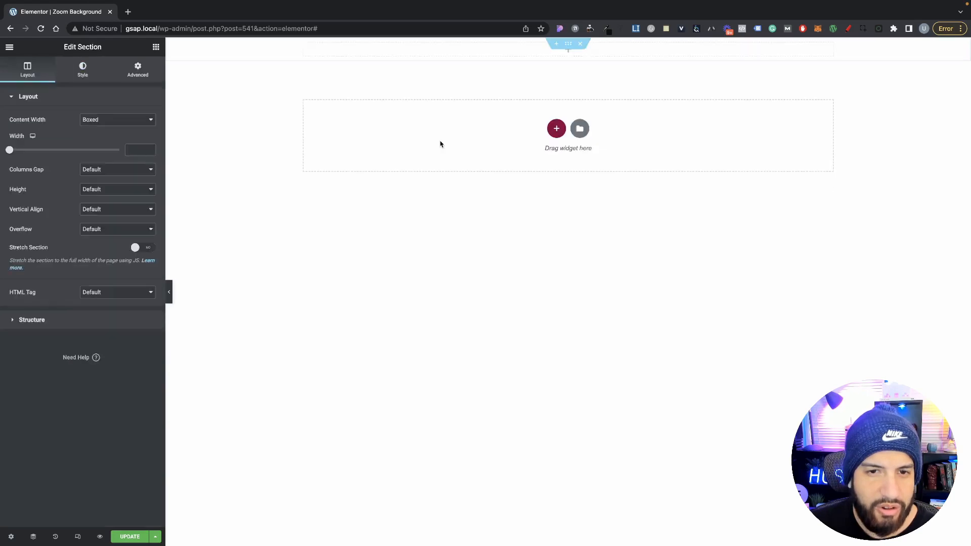
Step: Give the empty top section a minimum height of 100 VH
left_click(521, 229)
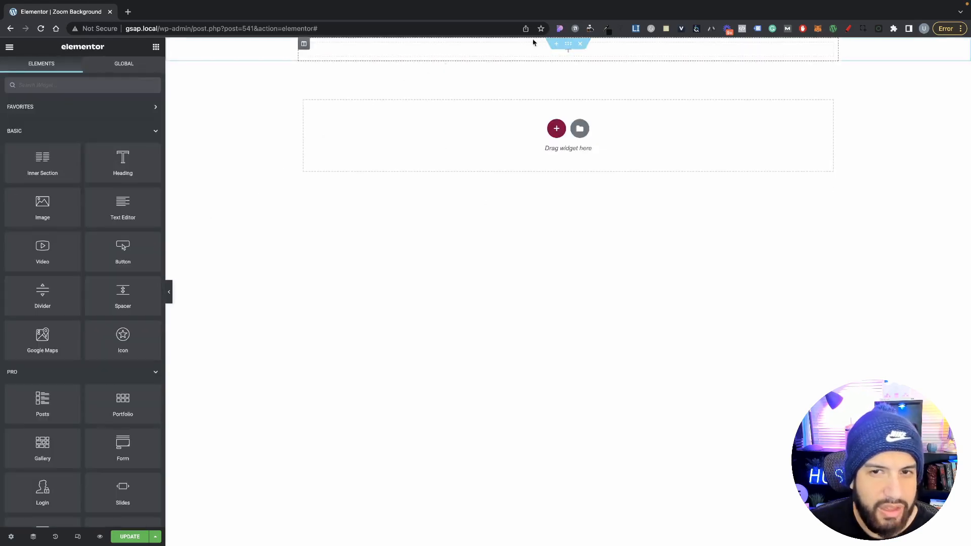
left_click(568, 44)
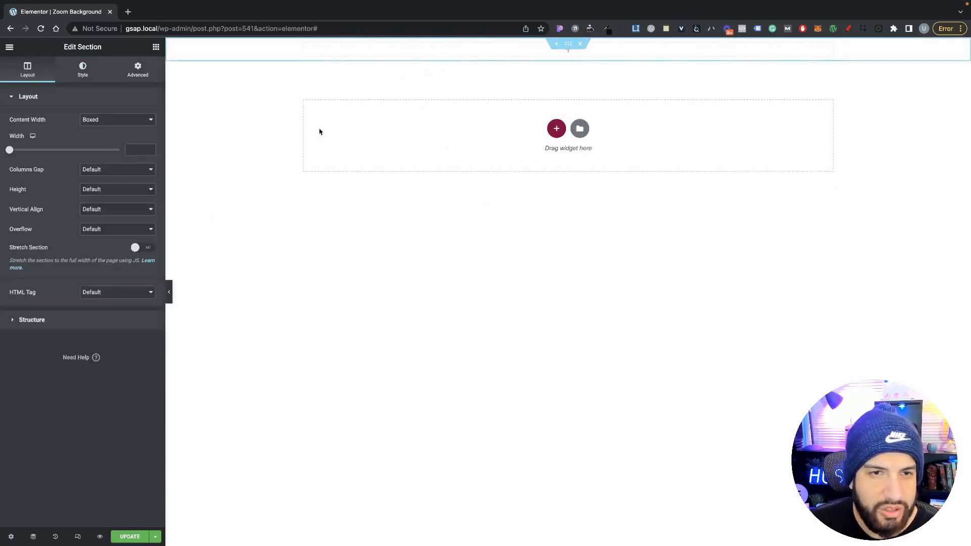
left_click(112, 190)
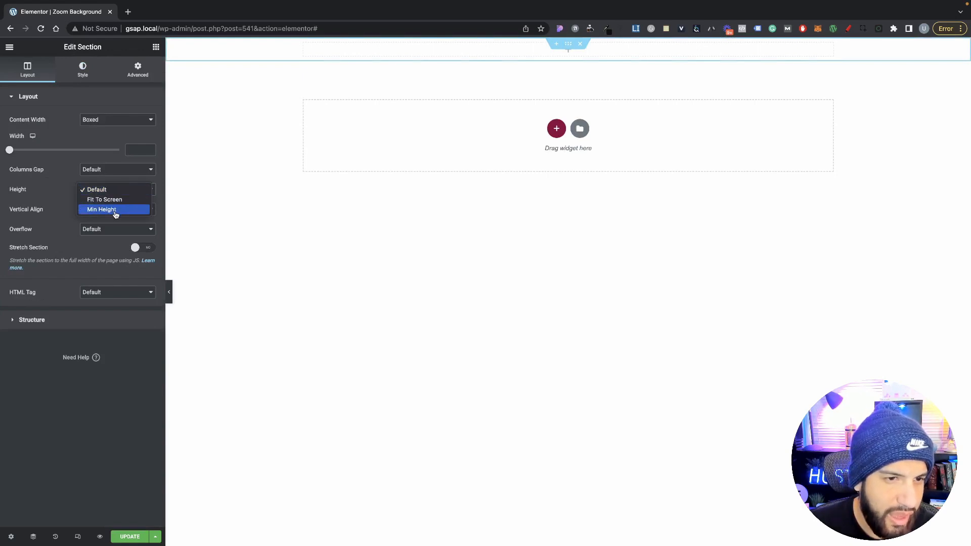
left_click(115, 211)
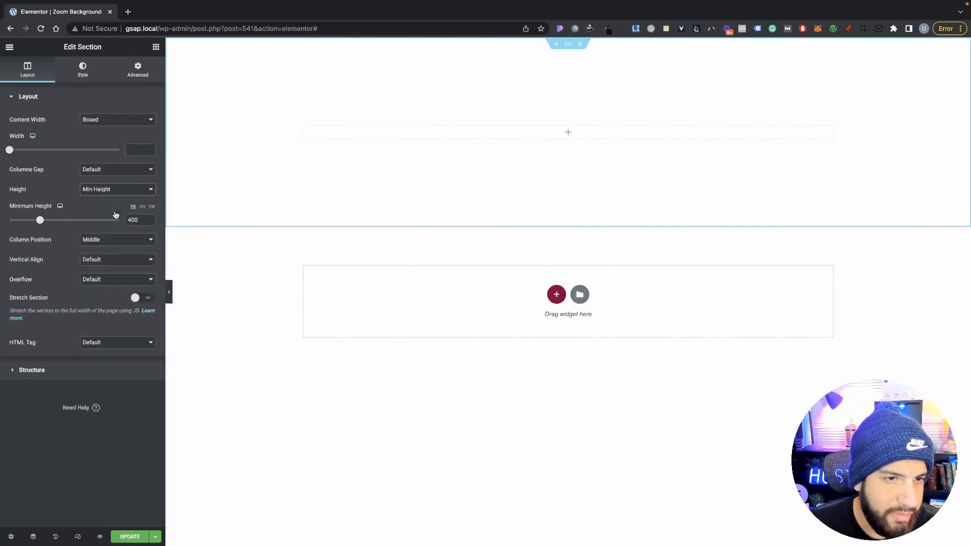
left_click(142, 207)
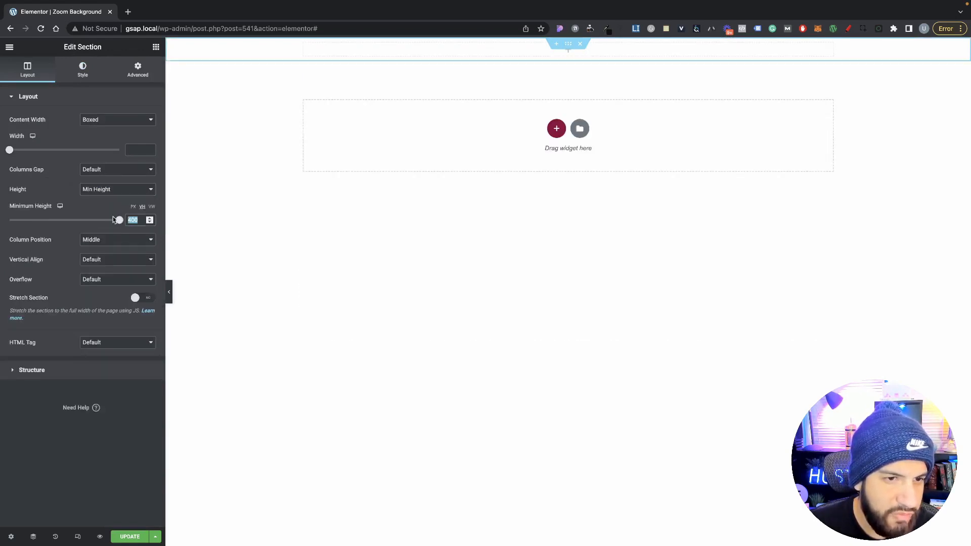
type("100")
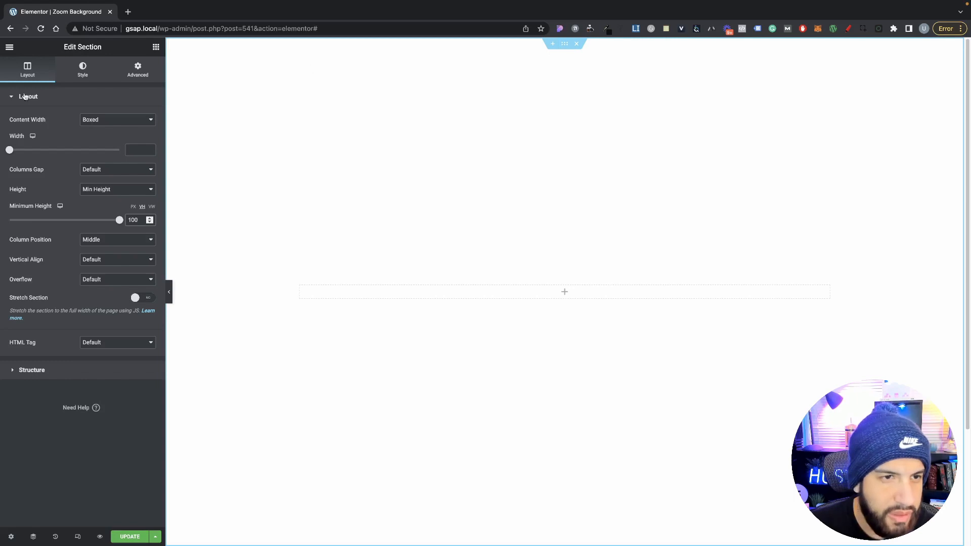
Step: Give the section a classic background in color #190827 and save that color as a new global color
left_click(83, 72)
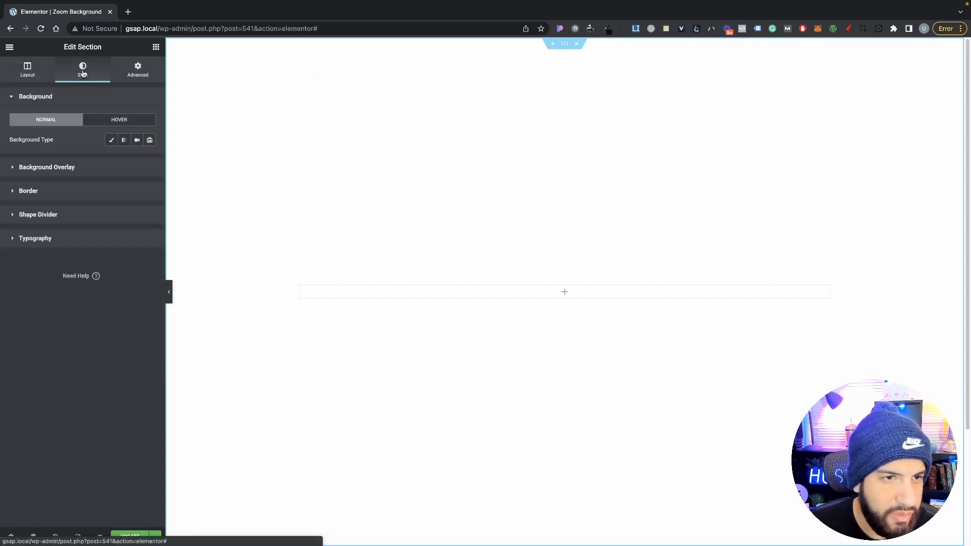
left_click(112, 141)
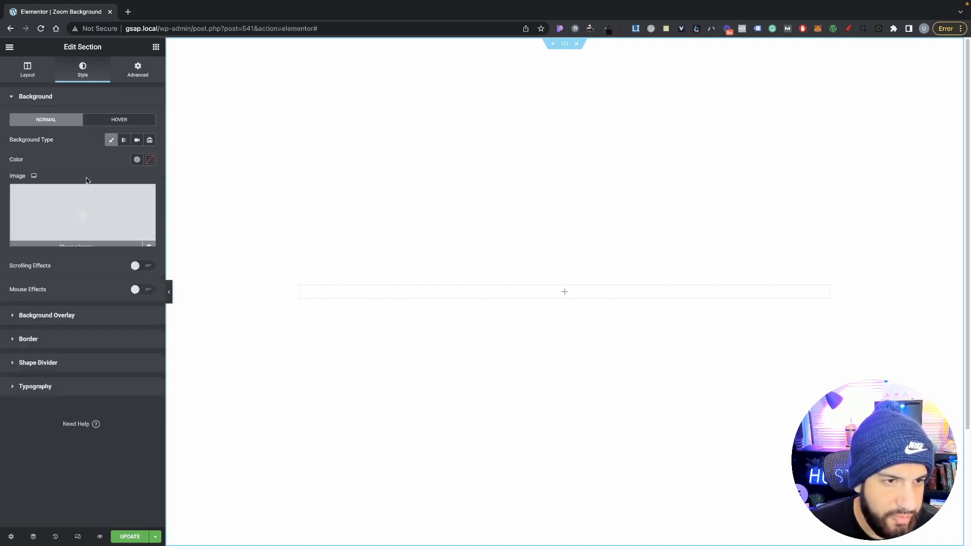
left_click(137, 161)
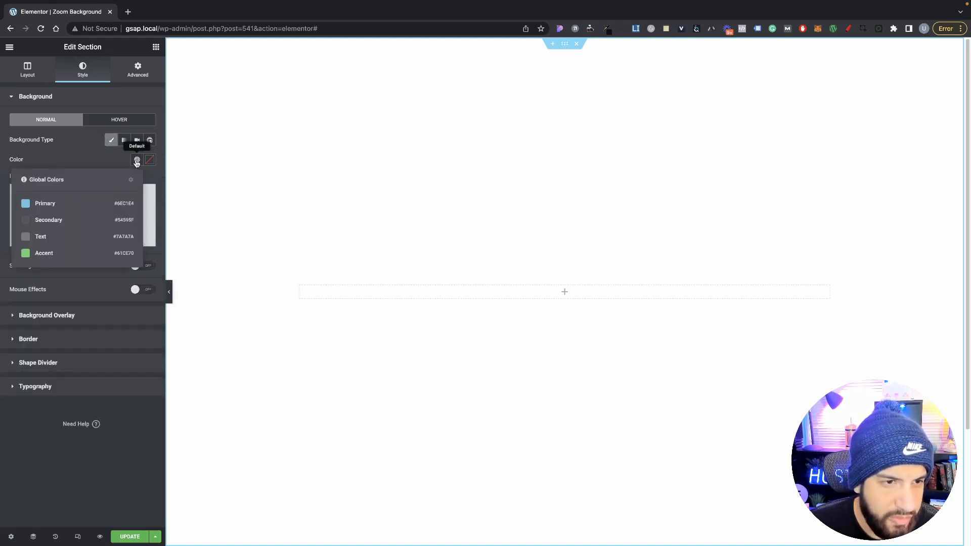
left_click(148, 161)
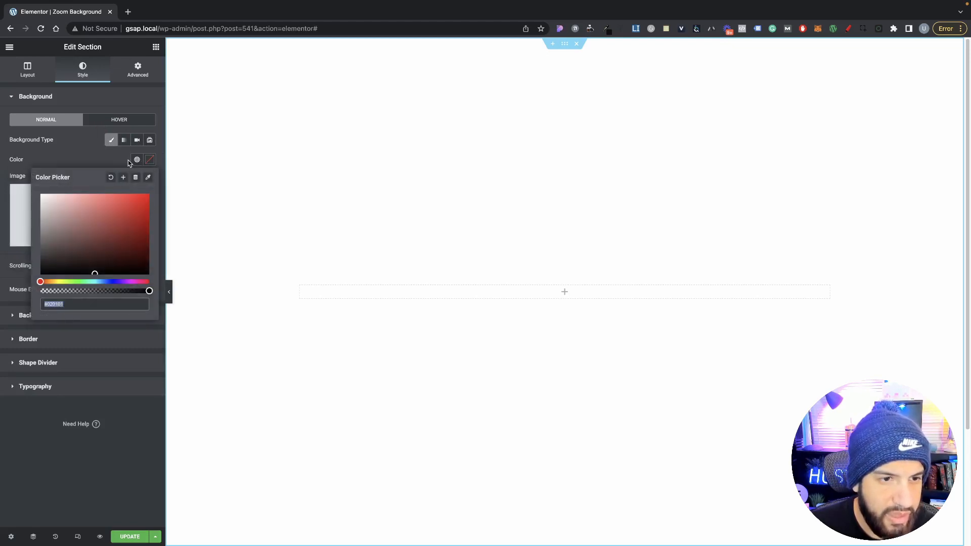
type("#190827")
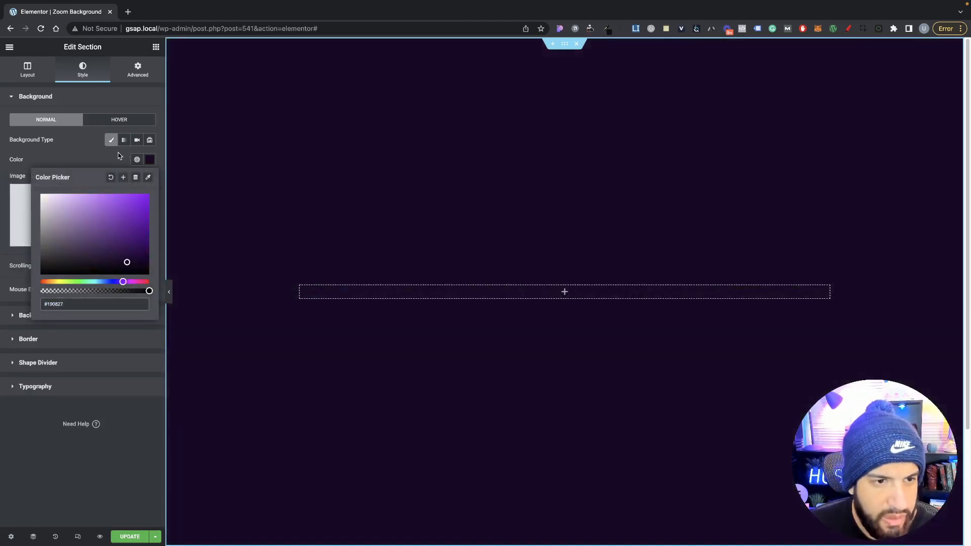
left_click(125, 178)
left_click(540, 330)
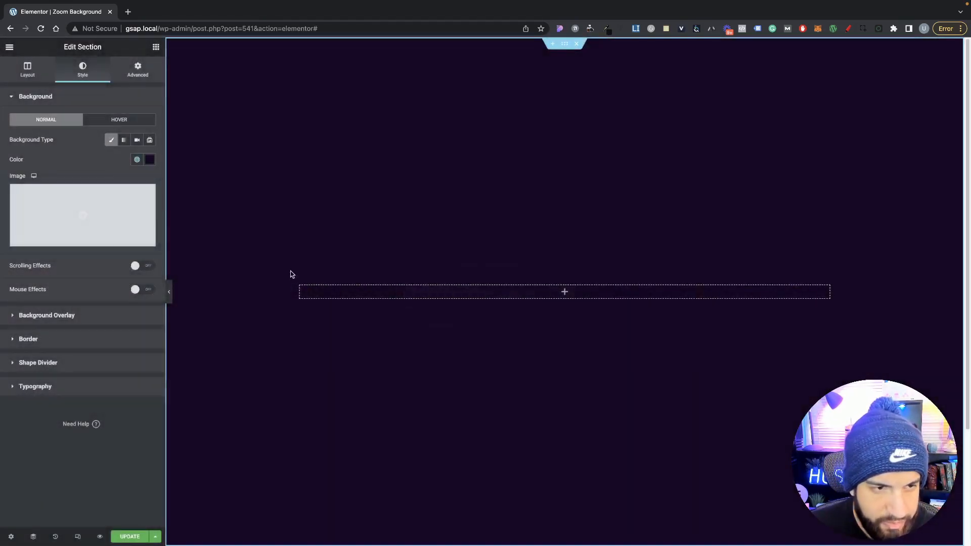
Step: Check the hex code of the section's background color in the color picker
left_click(150, 160)
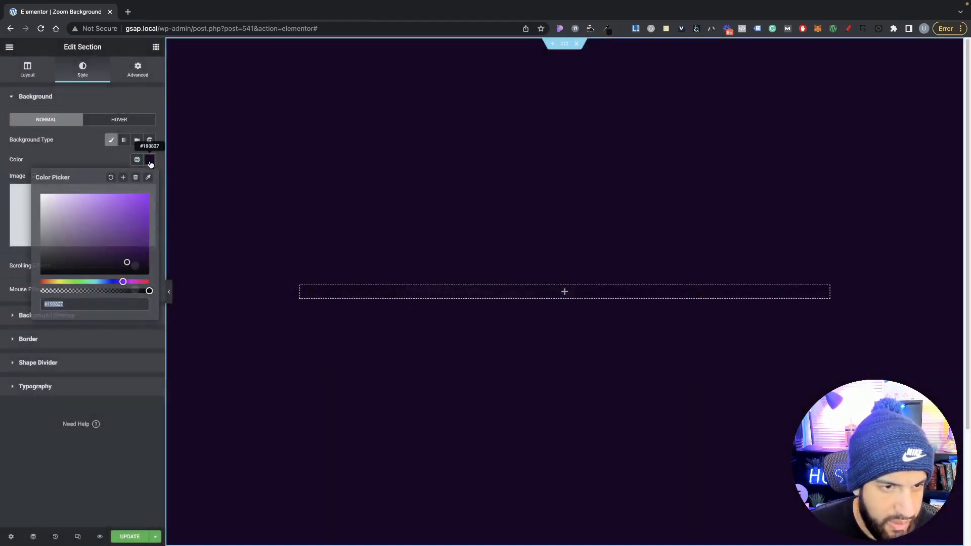
left_click(75, 302)
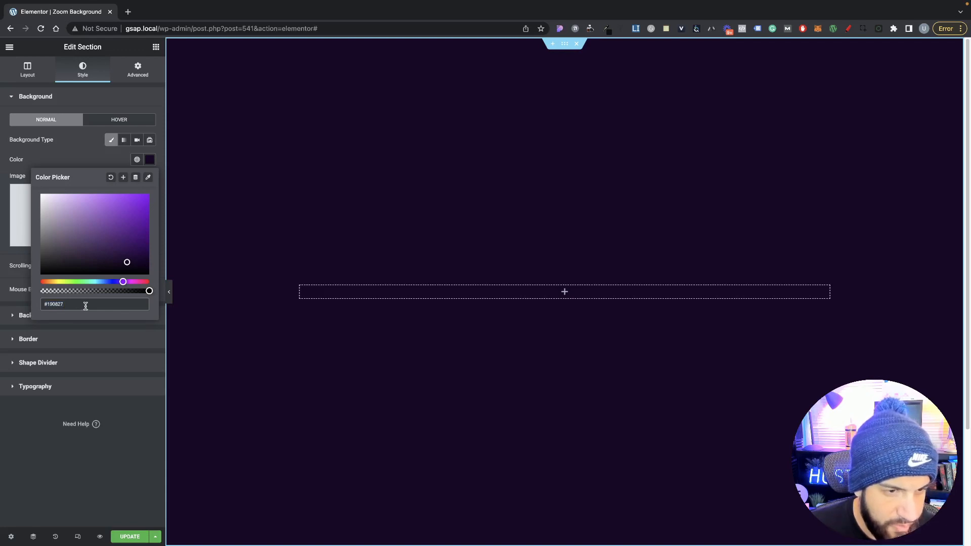
left_click(95, 163)
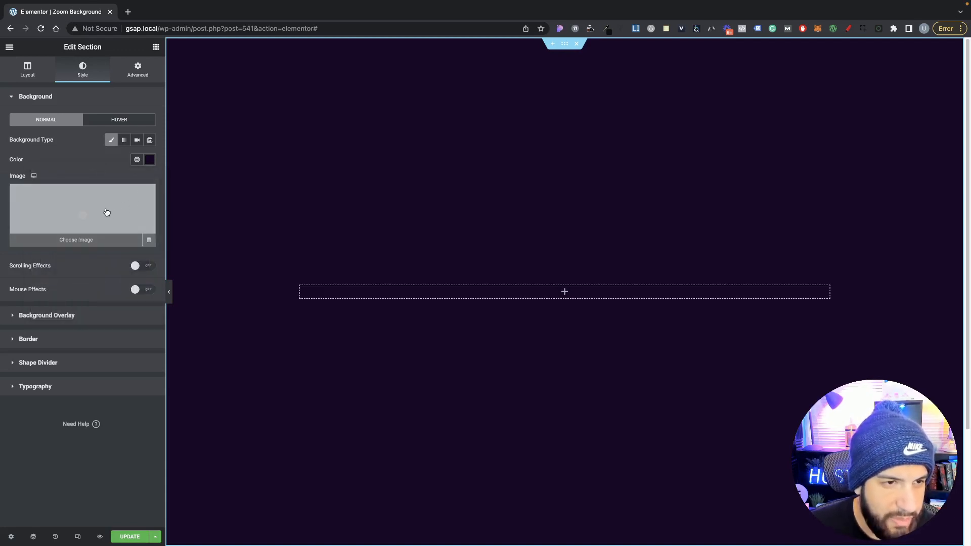
Step: Insert portal.png from the media library as the section's background image
left_click(112, 209)
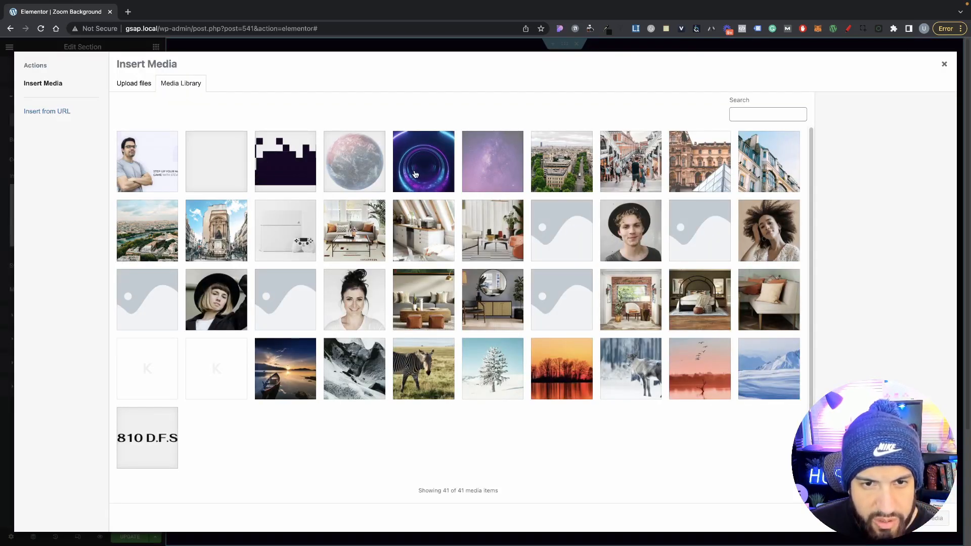
left_click(424, 163)
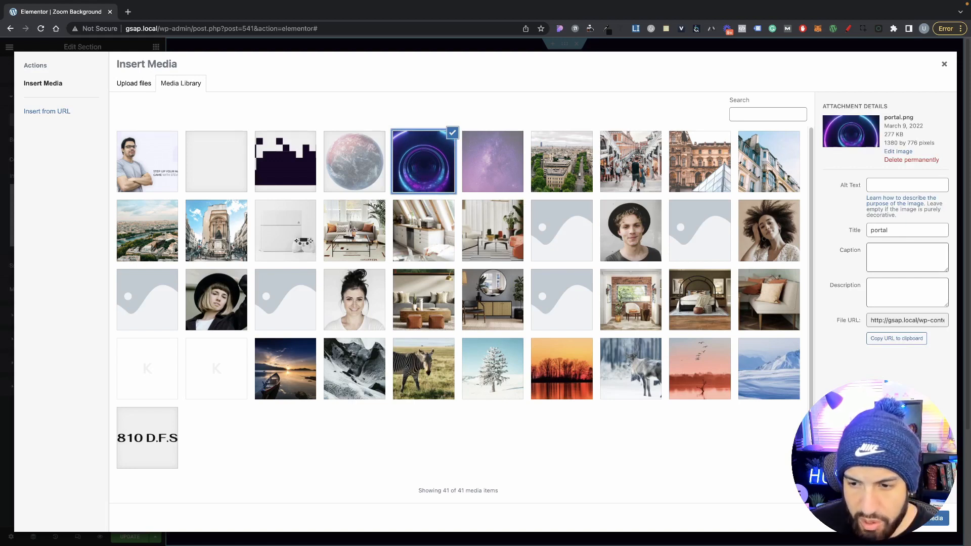
left_click(923, 524)
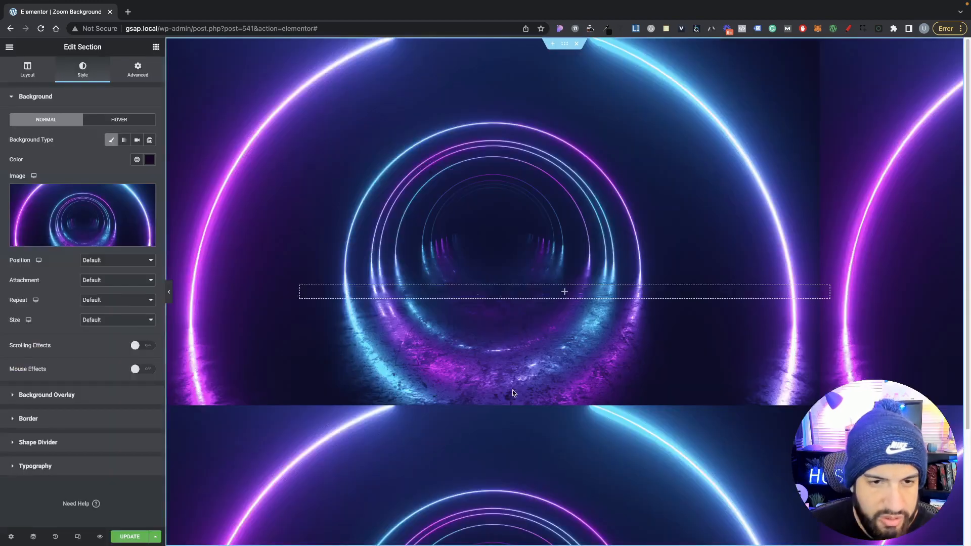
Step: Set the background image to Center Center position, Default attachment, No-repeat and Cover size
left_click(98, 265)
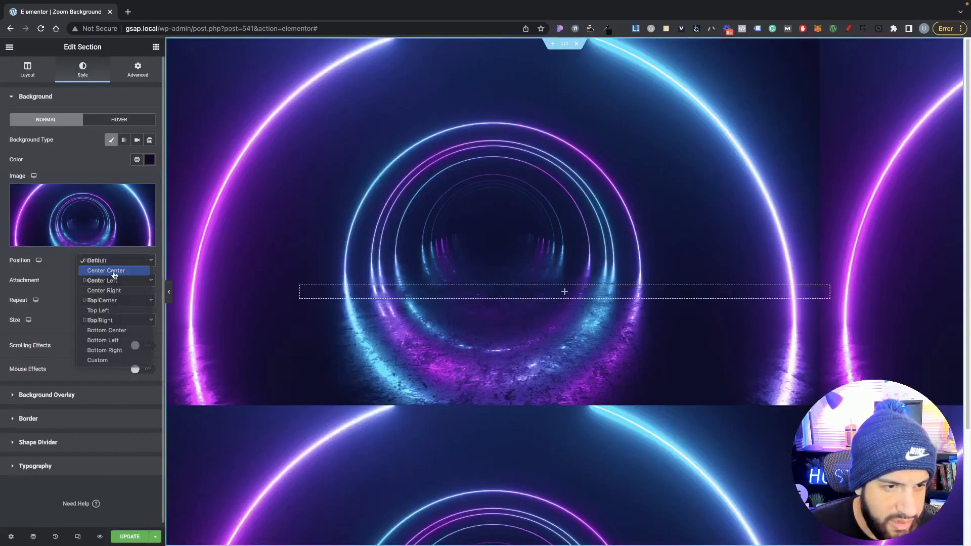
left_click(113, 274)
left_click(110, 285)
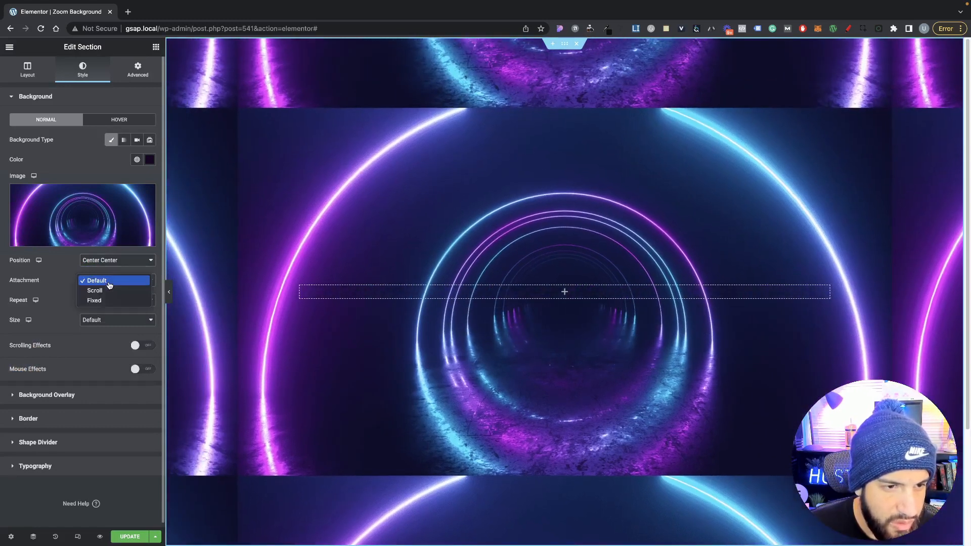
left_click(109, 282)
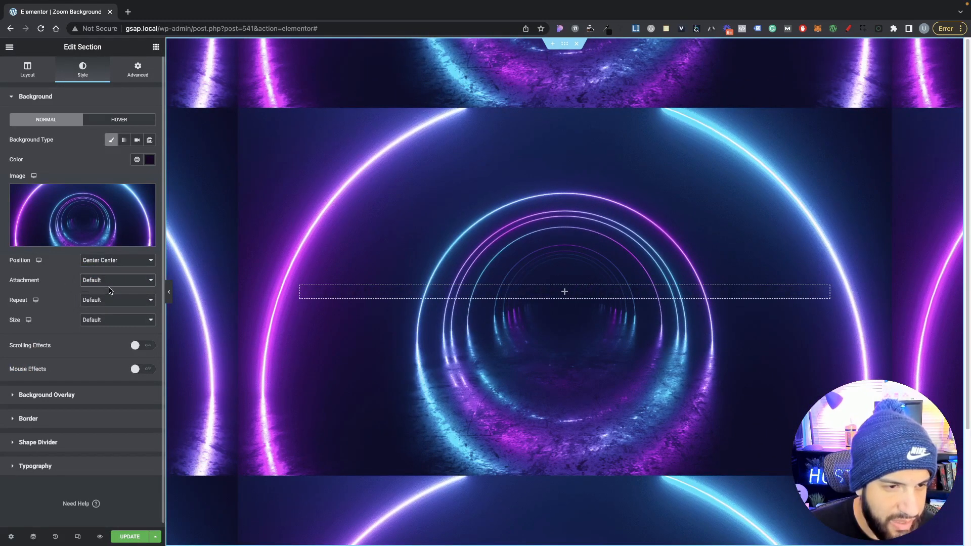
left_click(109, 301)
left_click(107, 311)
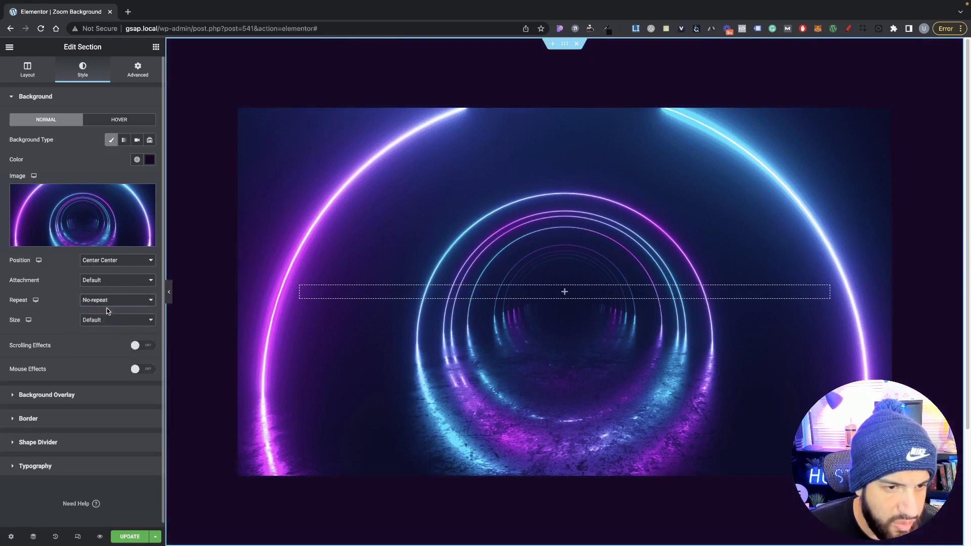
left_click(109, 324)
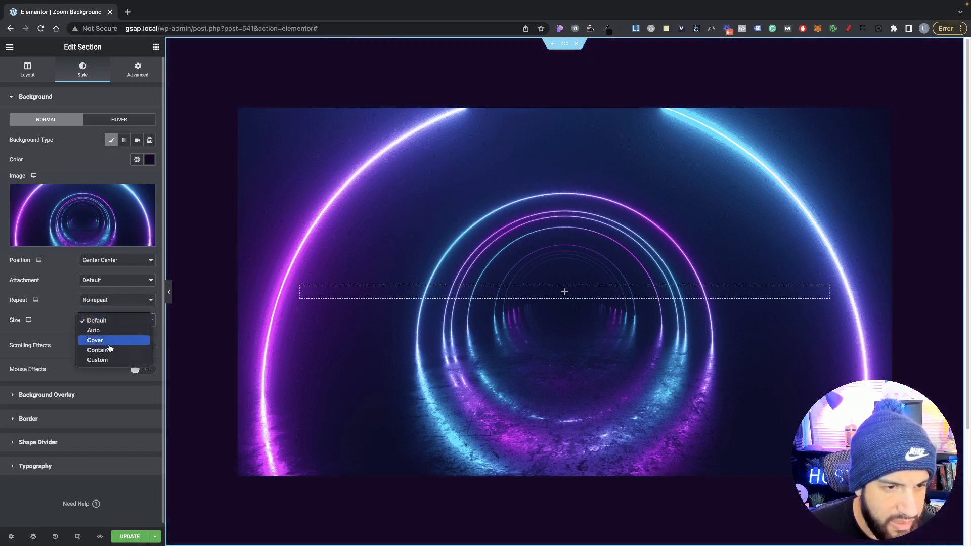
left_click(109, 341)
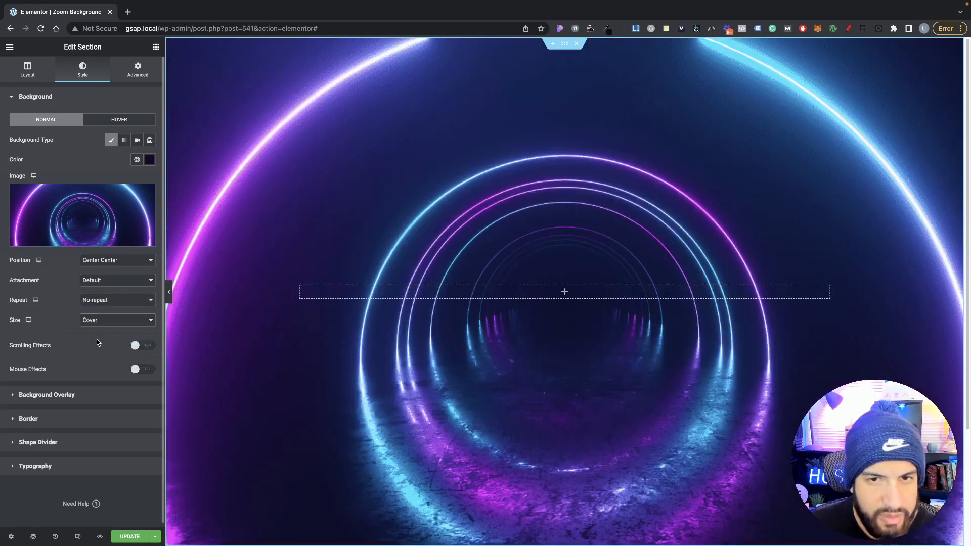
Step: Add a classic background overlay to the section using the New Global Color #190827
scroll(84, 316, "down", 1)
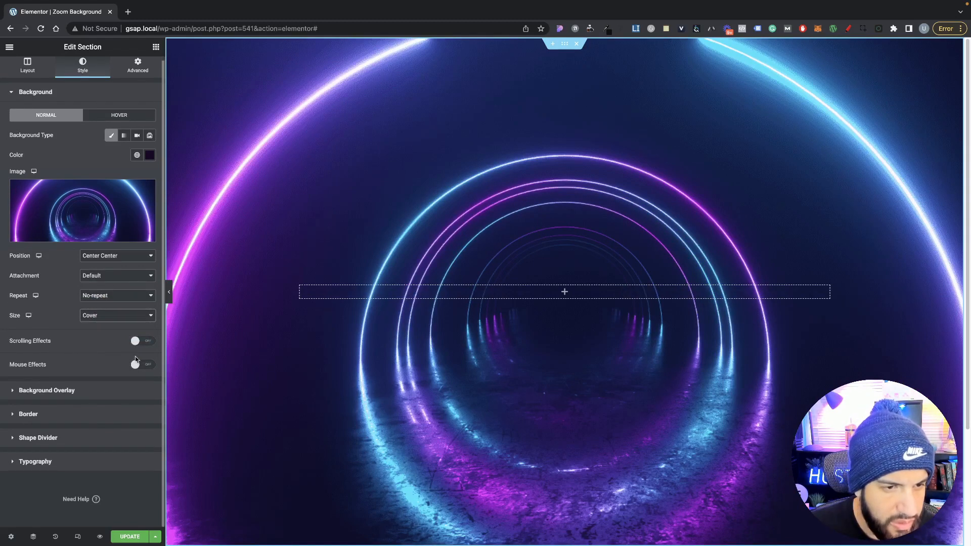
left_click(101, 392)
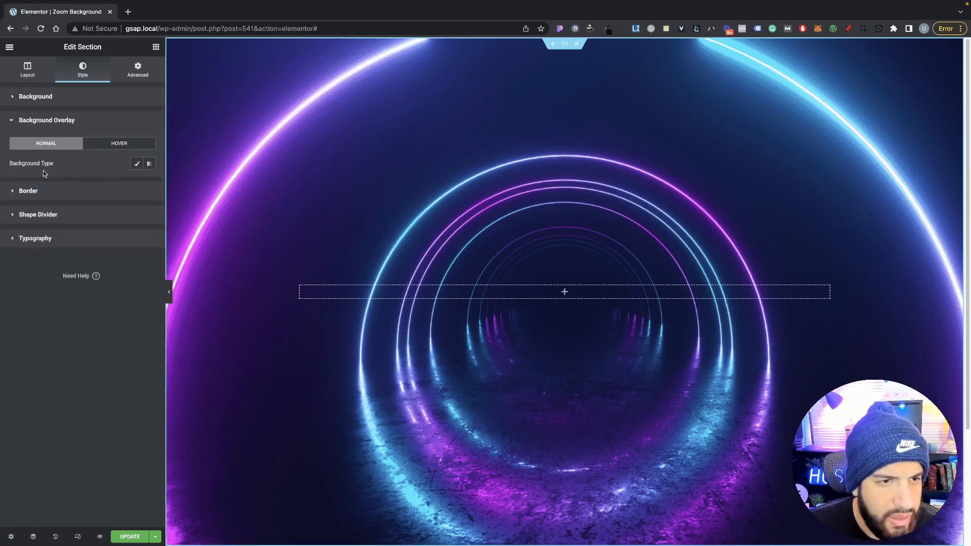
left_click(137, 165)
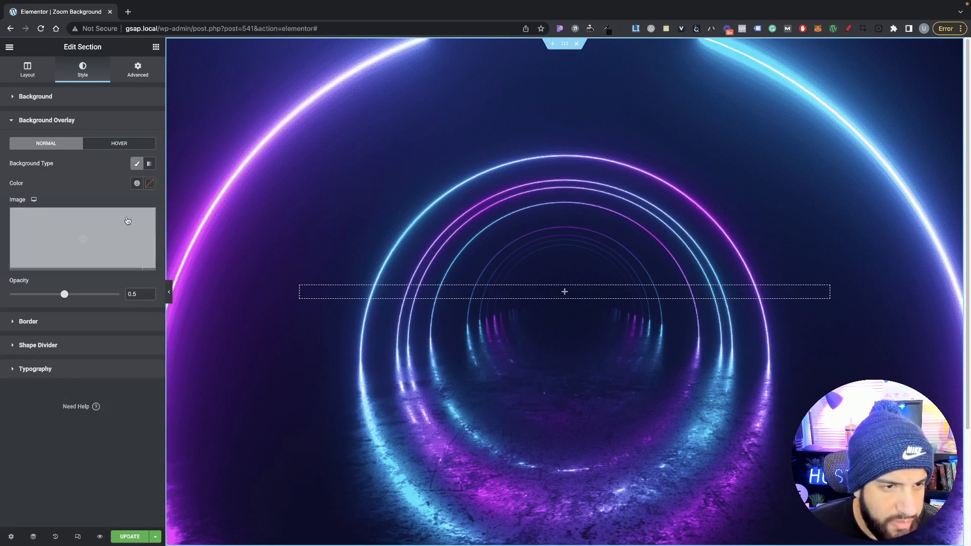
left_click(138, 184)
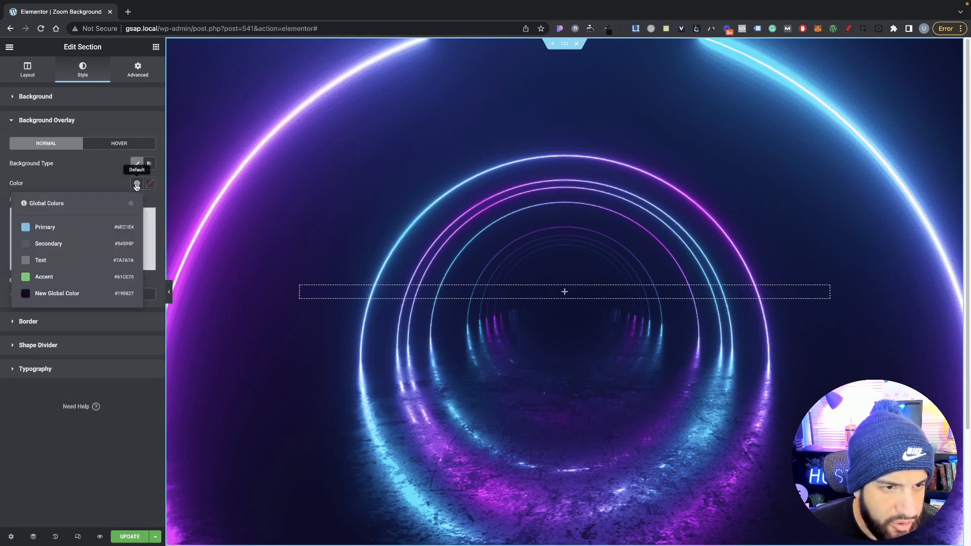
left_click(79, 294)
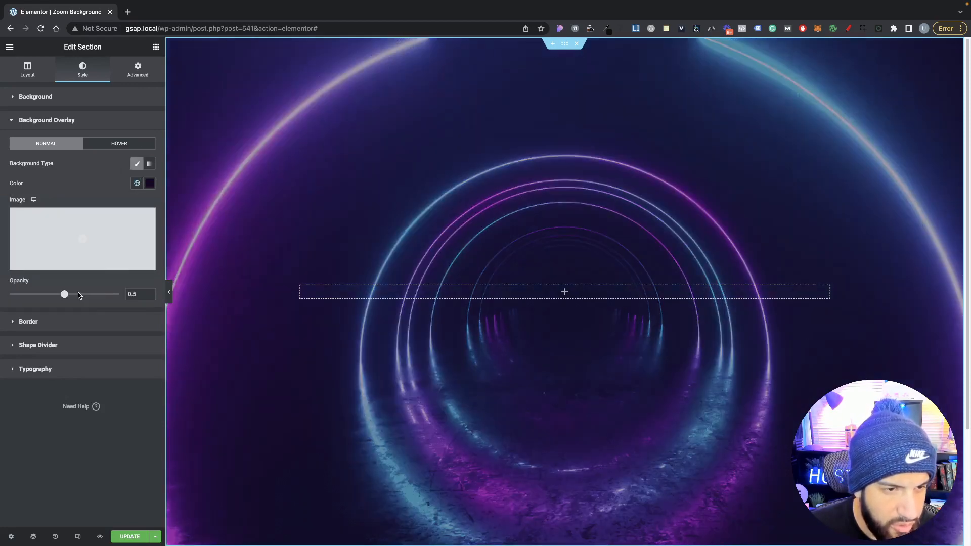
Step: Insert the purple starry-sky picture from the media library as the background overlay image
left_click(99, 237)
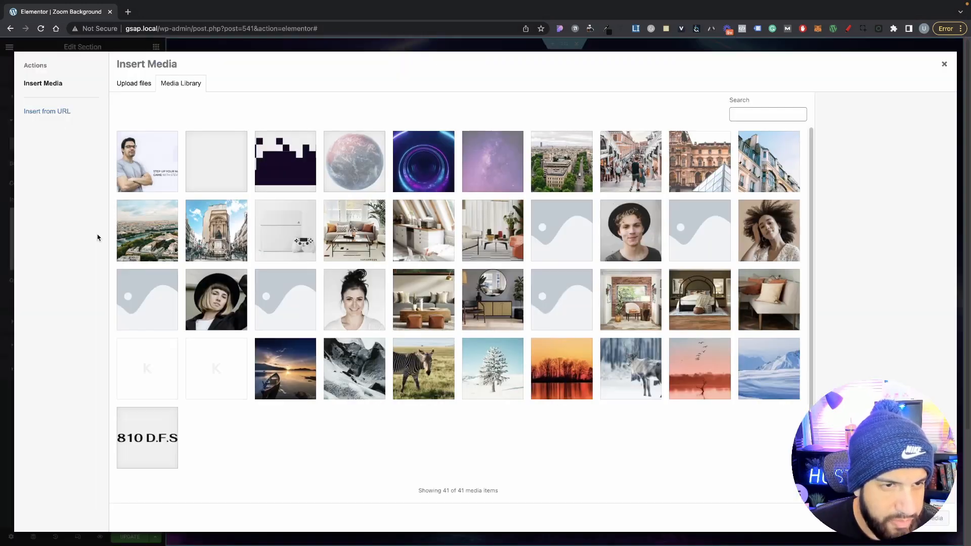
left_click(497, 174)
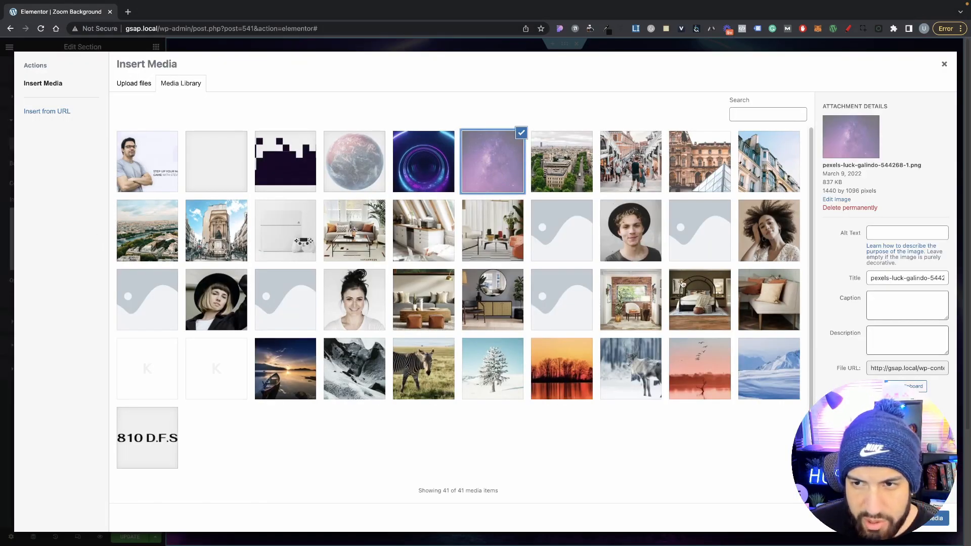
left_click(928, 519)
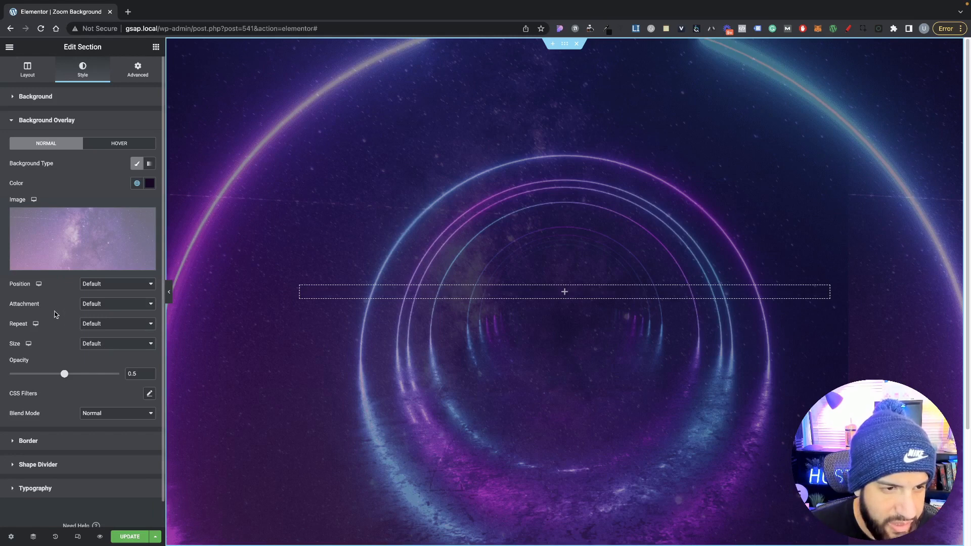
Step: Set the starry overlay image to Cover size and Fixed attachment, and check how it behaves on scroll
left_click(97, 348)
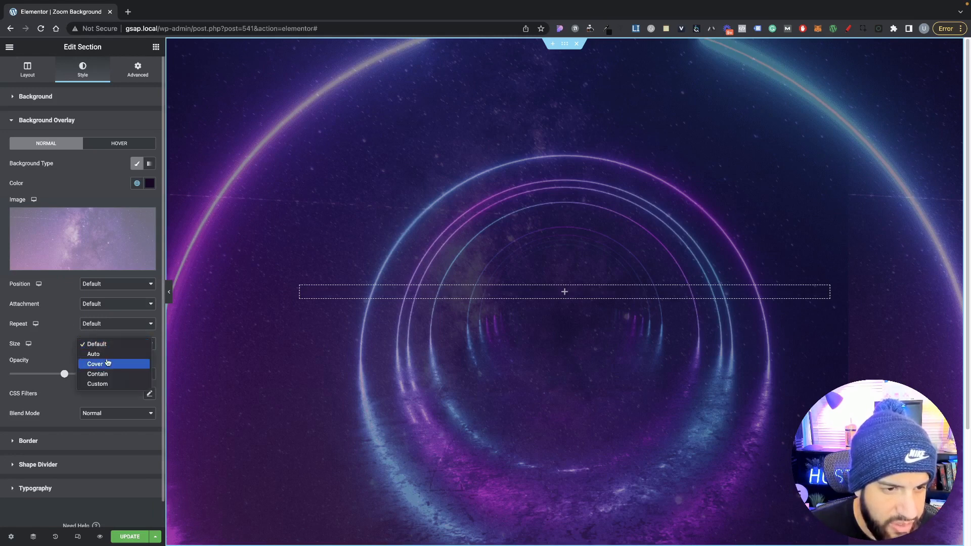
left_click(106, 364)
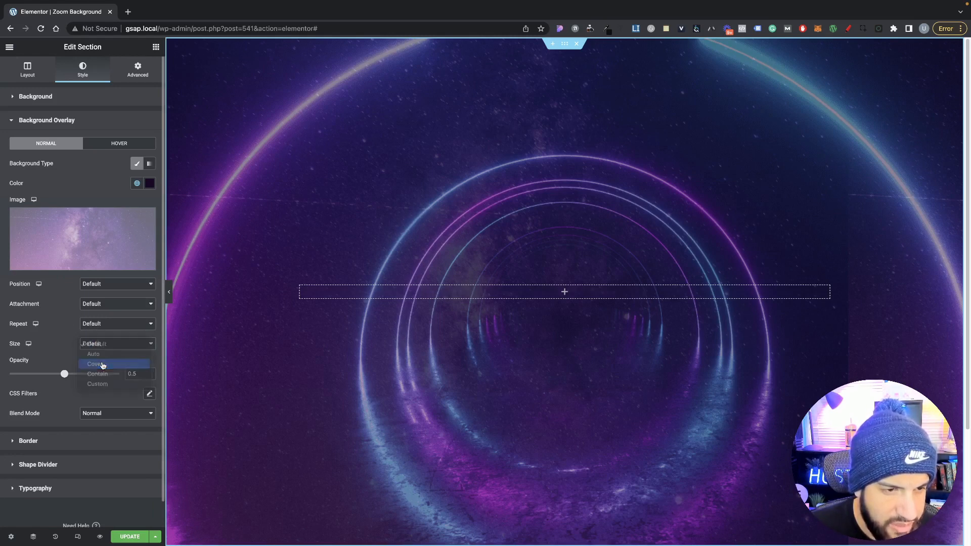
left_click(99, 306)
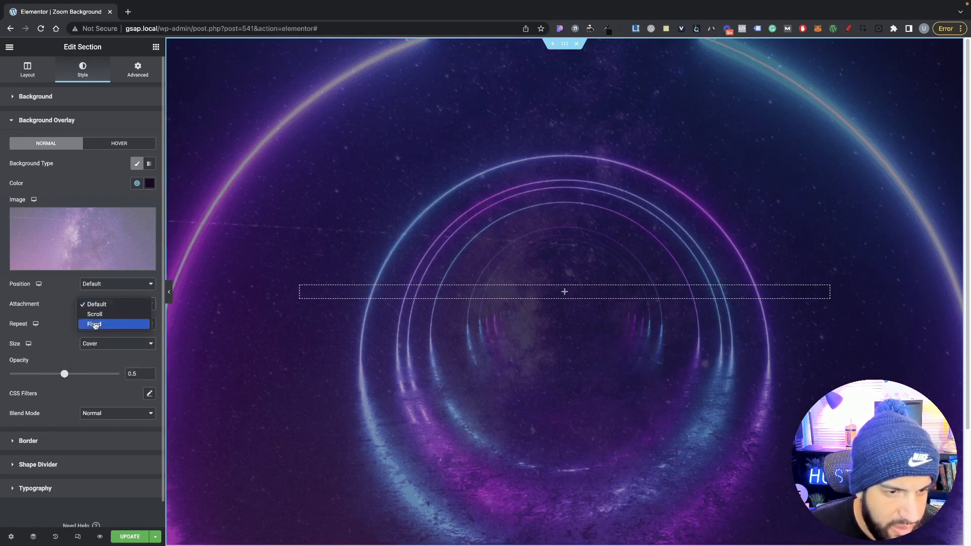
left_click(96, 325)
scroll(466, 366, "down", 2)
scroll(466, 366, "up", 2)
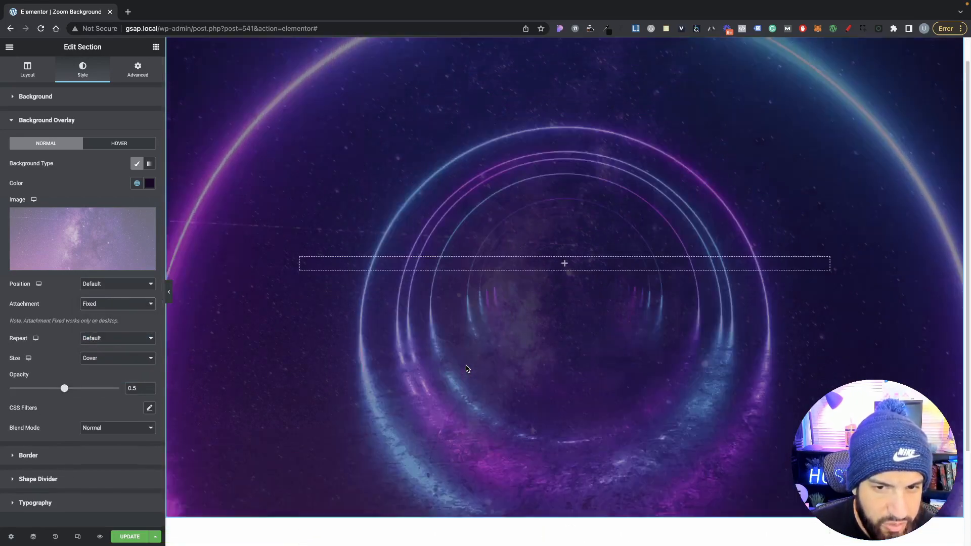
scroll(465, 362, "down", 3)
scroll(466, 362, "up", 3)
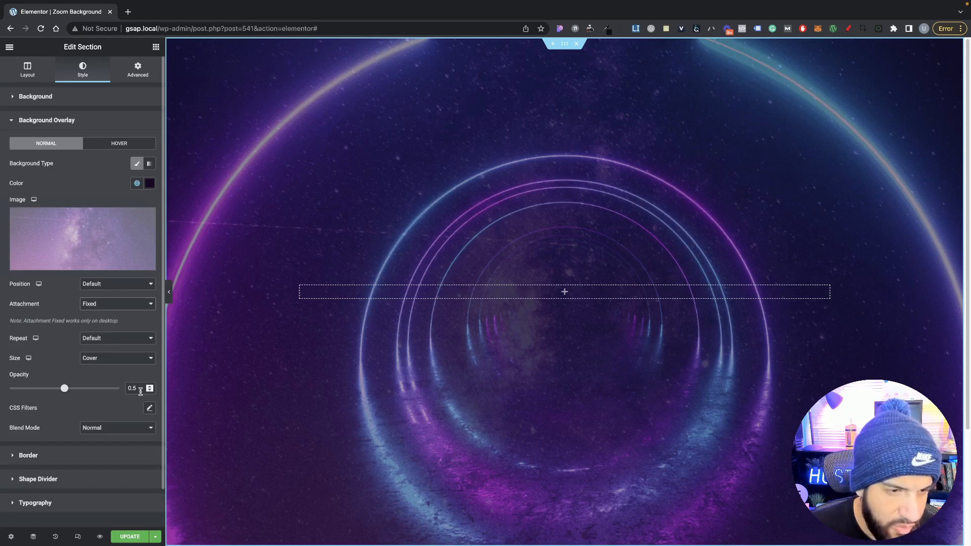
Step: Enable scrolling effects on the portal background and add a Scale Up effect with speed 10
left_click(71, 97)
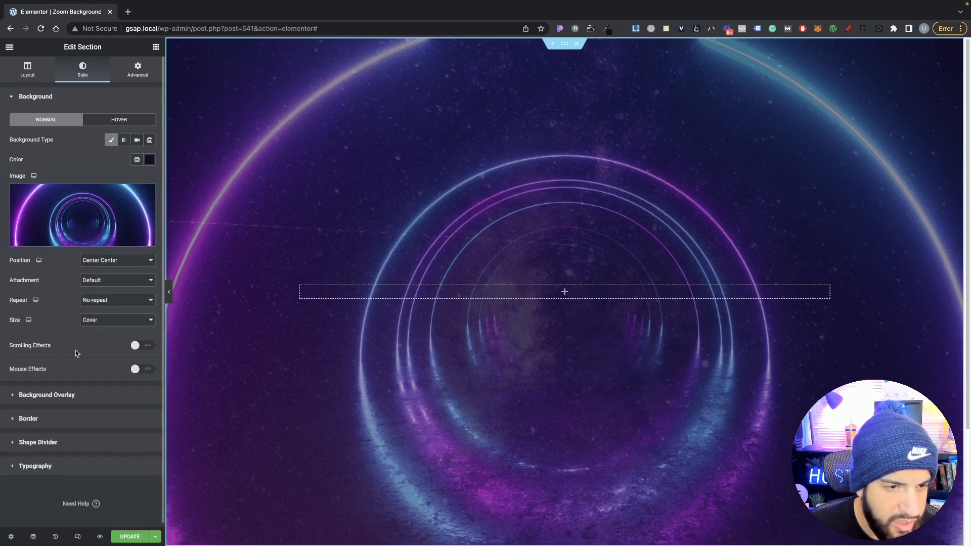
left_click(143, 346)
scroll(100, 332, "down", 3)
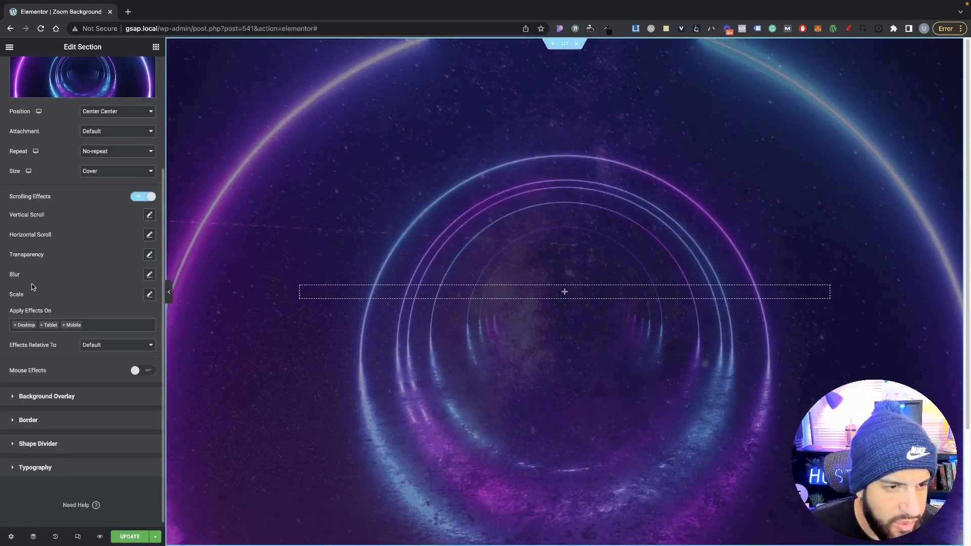
left_click(149, 295)
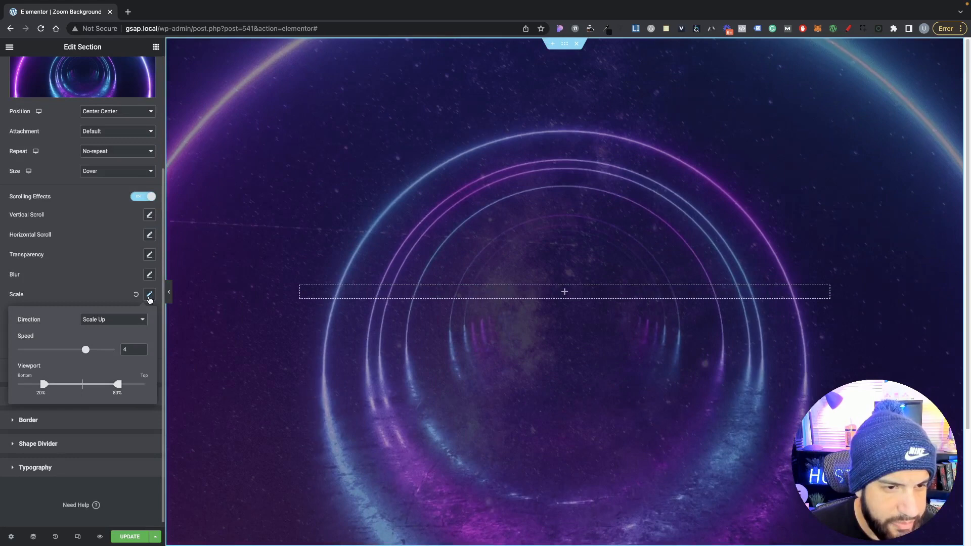
left_click(103, 321)
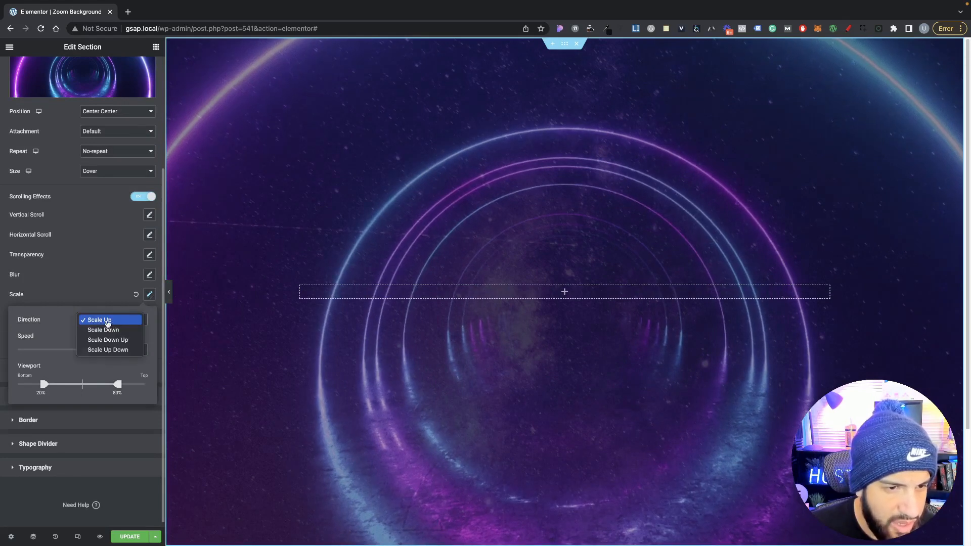
left_click(108, 324)
left_click_drag(84, 350, 147, 354)
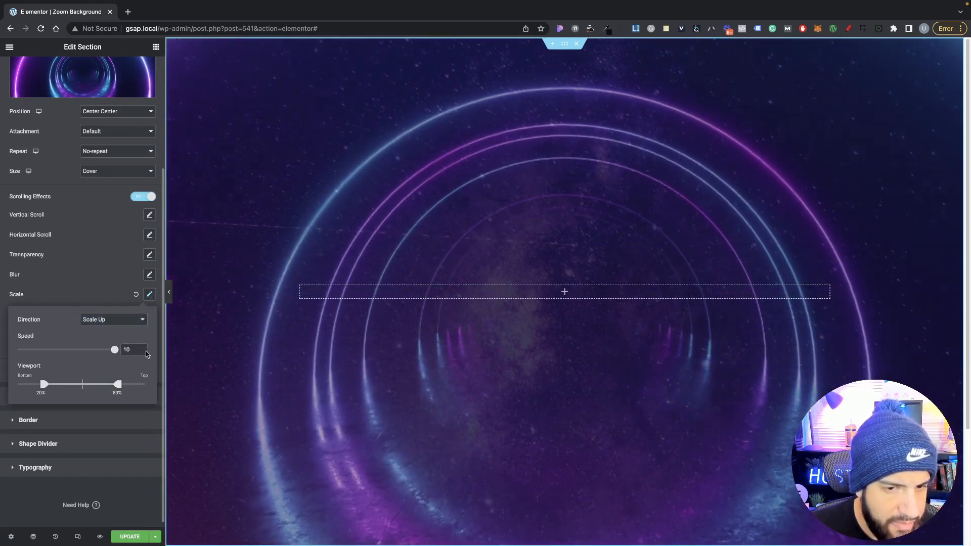
Step: Set the scale effect's viewport range to 0% bottom and 30% top, and preview the zoom
left_click_drag(44, 386, 18, 385)
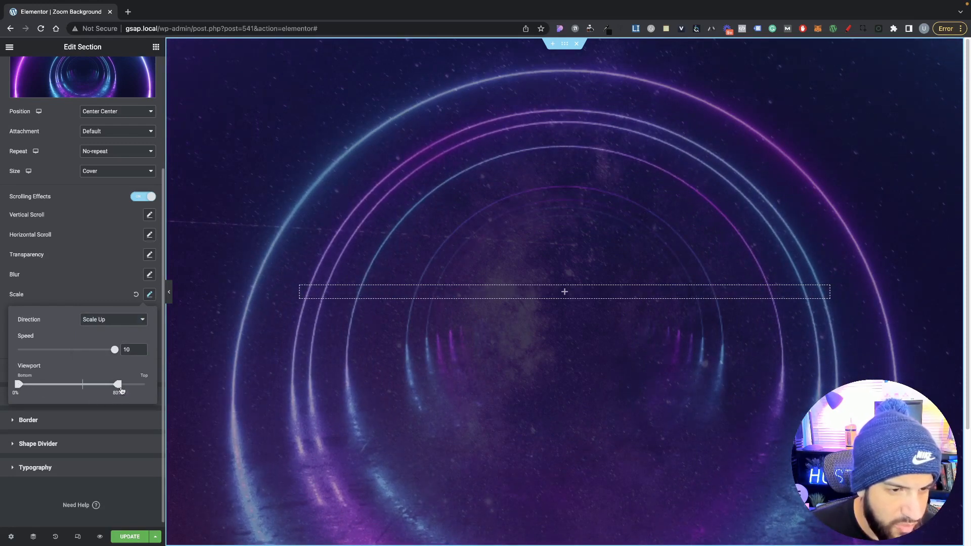
left_click_drag(119, 390, 58, 388)
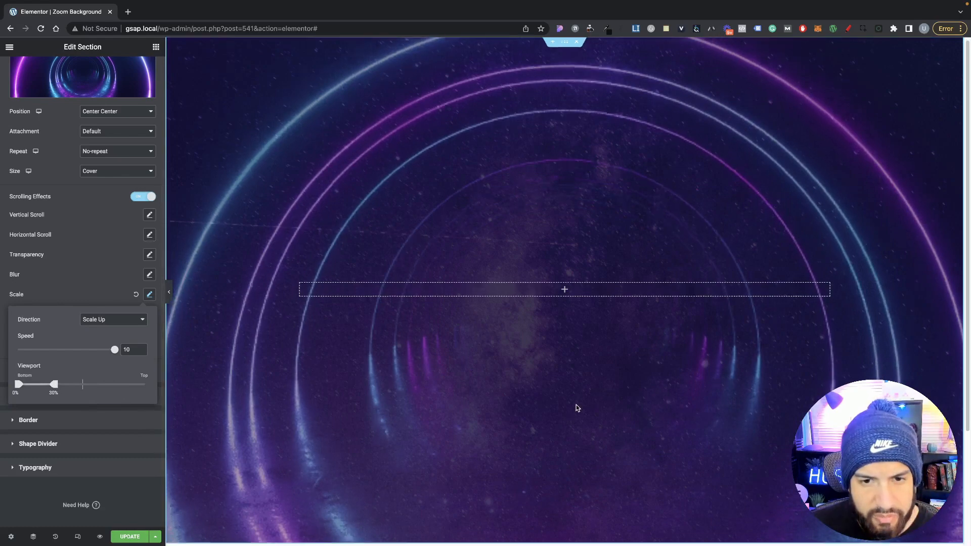
scroll(589, 412, "down", 3)
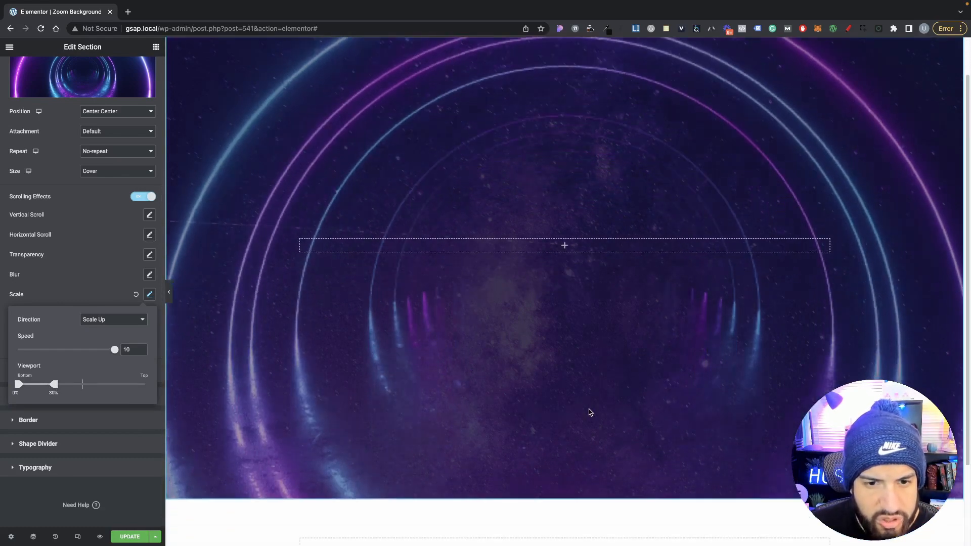
scroll(590, 415, "up", 2)
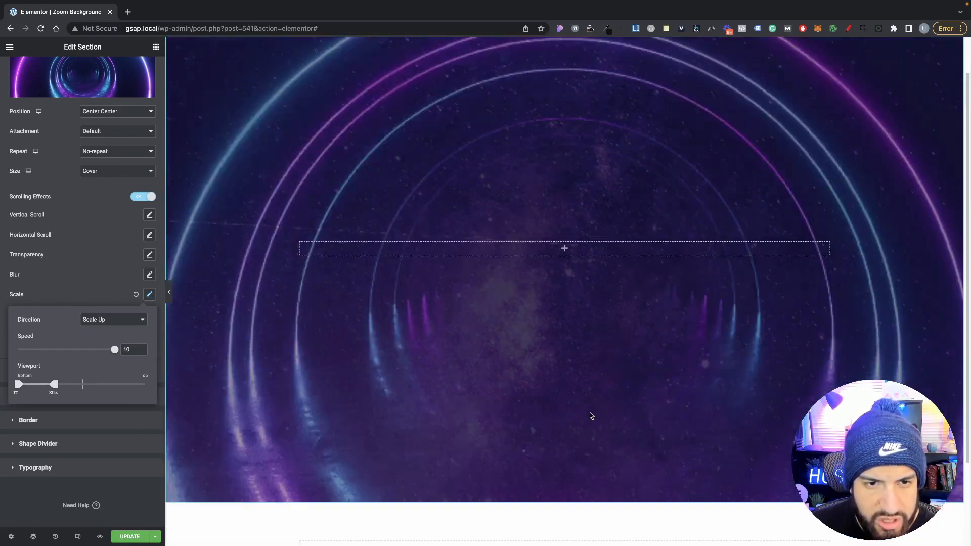
scroll(590, 415, "down", 2)
scroll(590, 415, "up", 3)
scroll(591, 417, "down", 3)
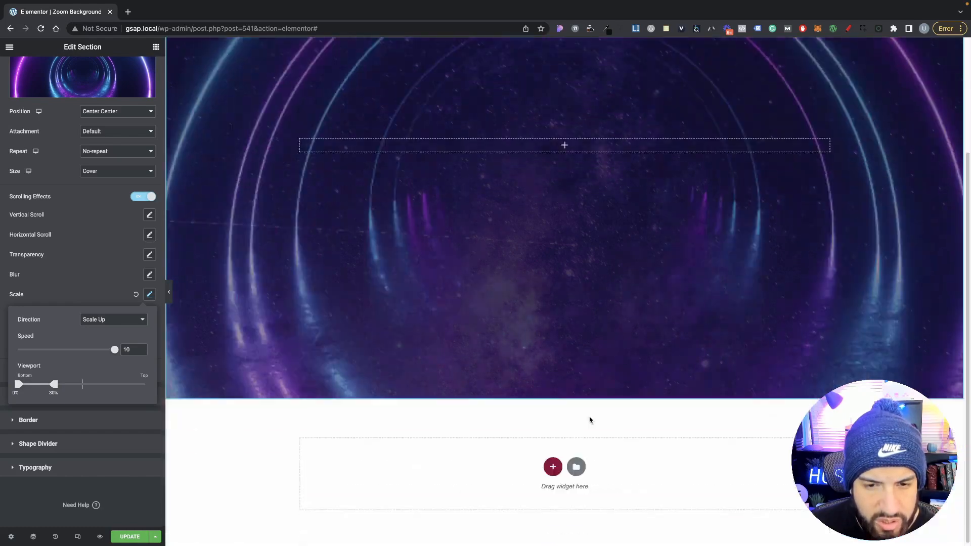
left_click(87, 284)
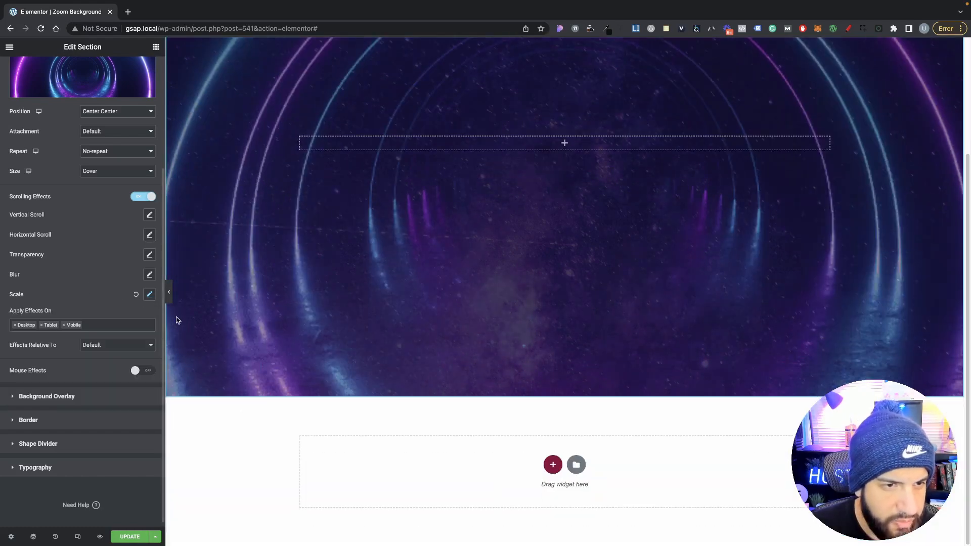
Step: Insert the Photographer – Gallery page template below the portal section, importing its document settings too
left_click(576, 464)
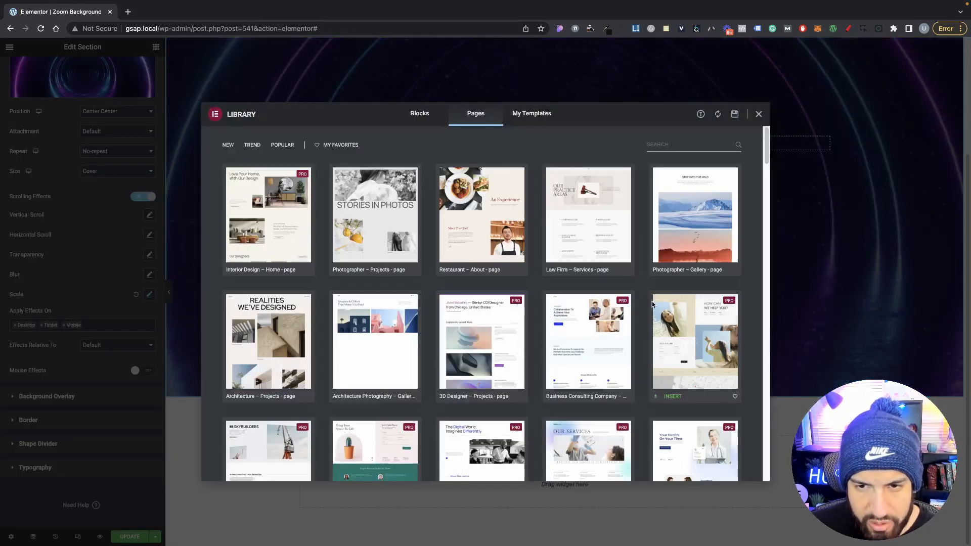
scroll(633, 315, "down", 5)
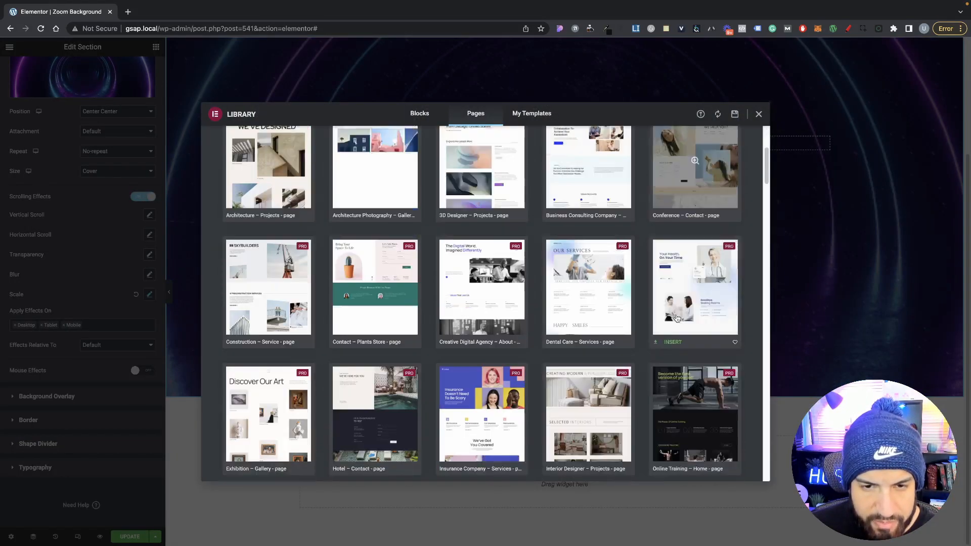
scroll(631, 299, "up", 4)
scroll(627, 296, "up", 1)
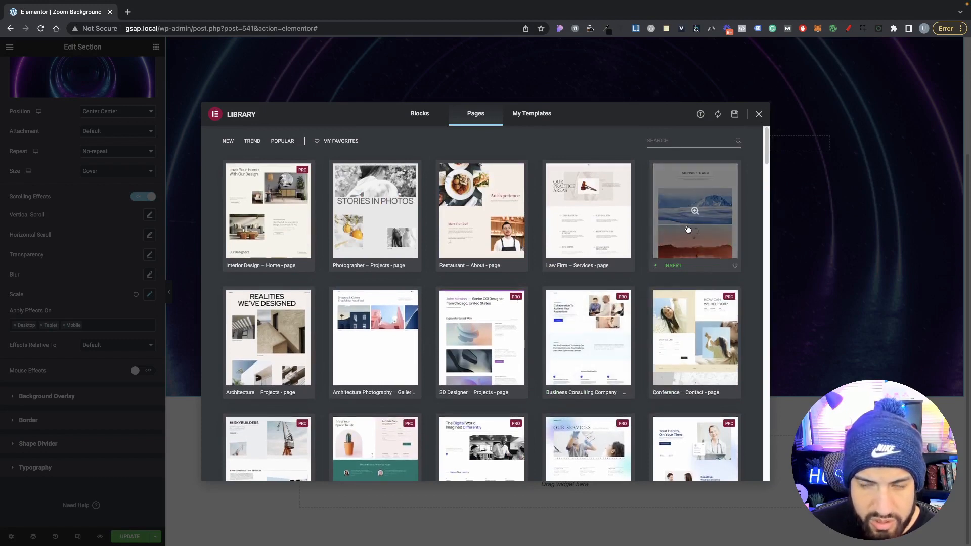
scroll(688, 229, "down", 15)
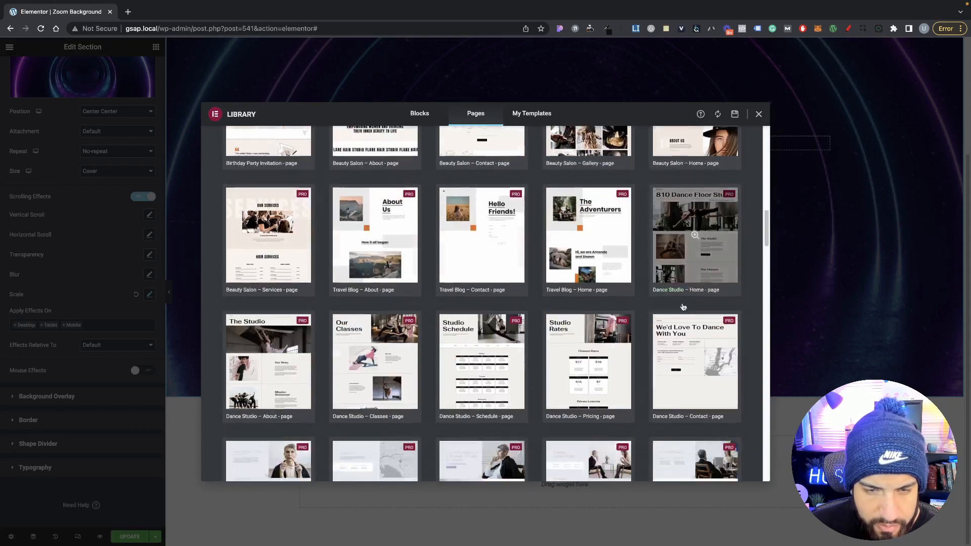
scroll(683, 307, "down", 9)
scroll(582, 310, "up", 3)
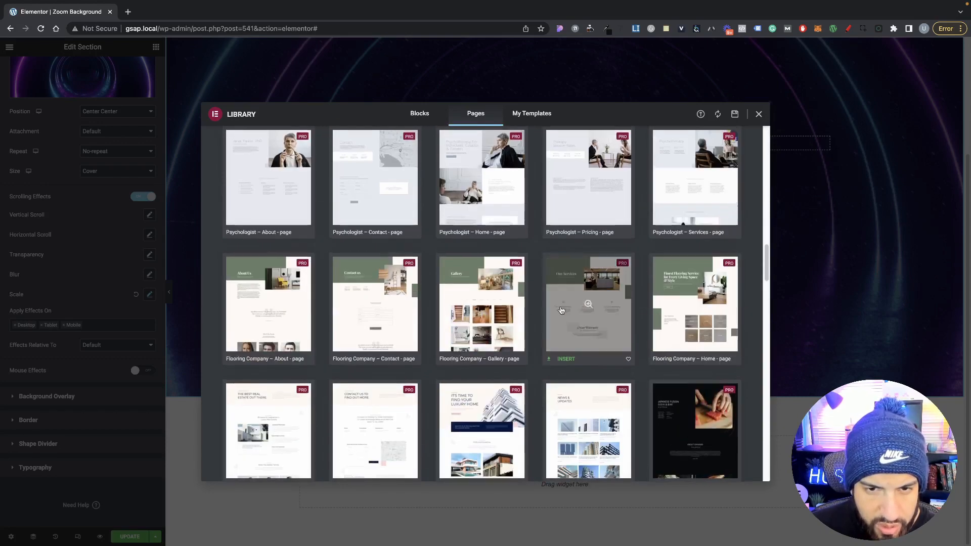
scroll(561, 310, "up", 5)
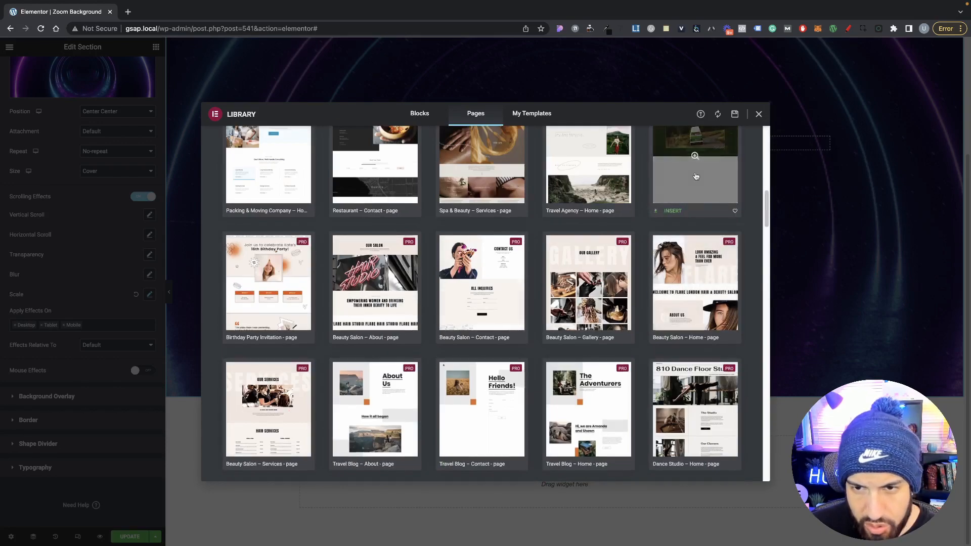
scroll(696, 176, "up", 10)
left_click(670, 270)
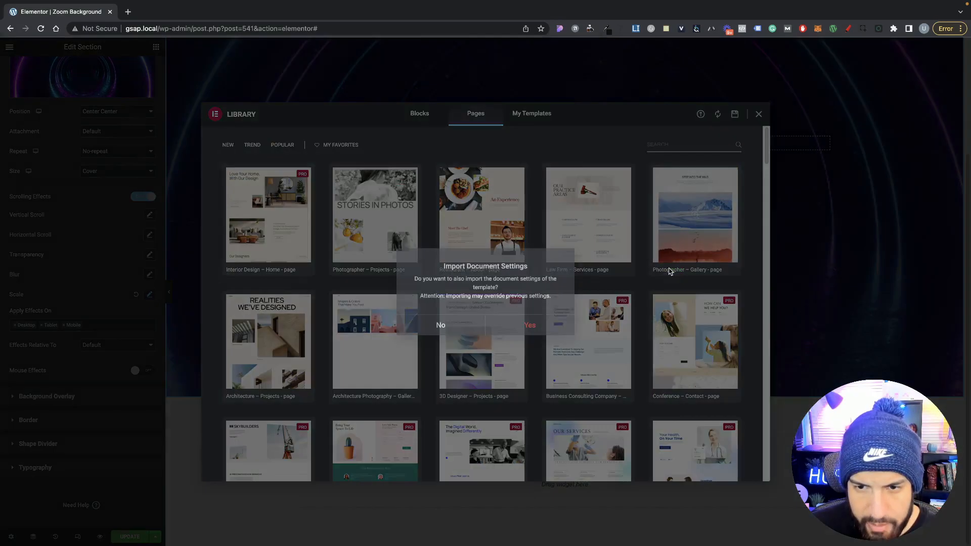
left_click(526, 329)
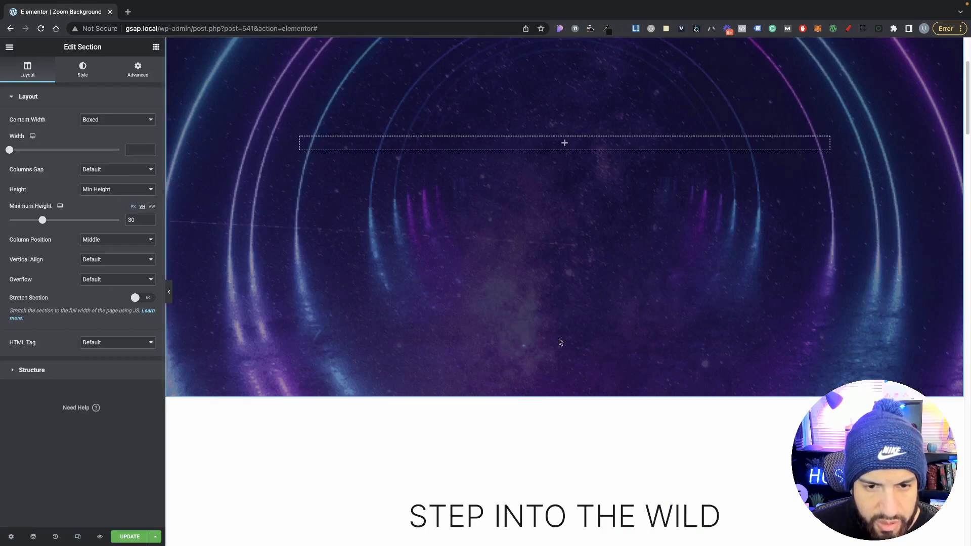
Step: Examine the portal background's zoom effect while scrolling between the portal section and the inserted gallery content
scroll(620, 342, "down", 7)
scroll(618, 344, "up", 9)
scroll(616, 346, "down", 5)
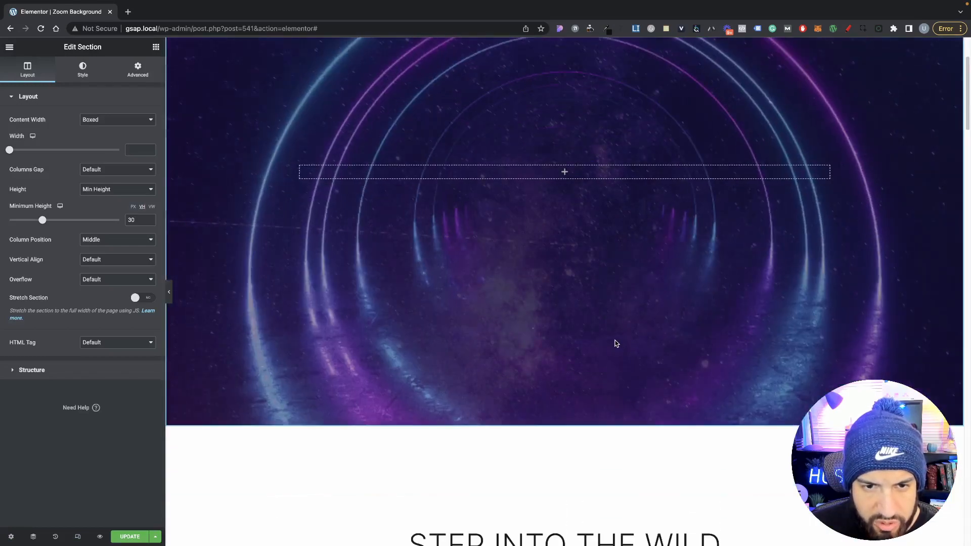
scroll(617, 343, "up", 3)
scroll(616, 342, "down", 6)
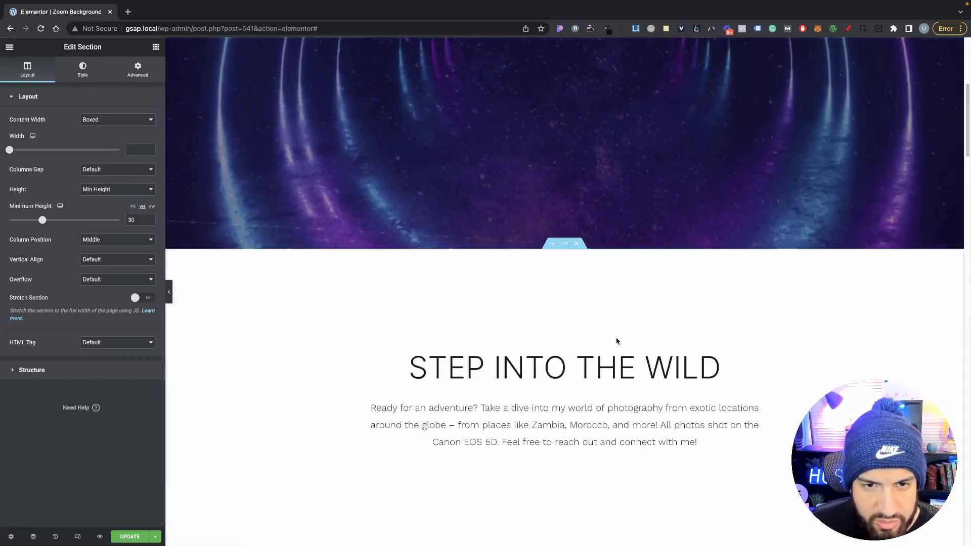
scroll(617, 341, "up", 8)
scroll(616, 342, "down", 7)
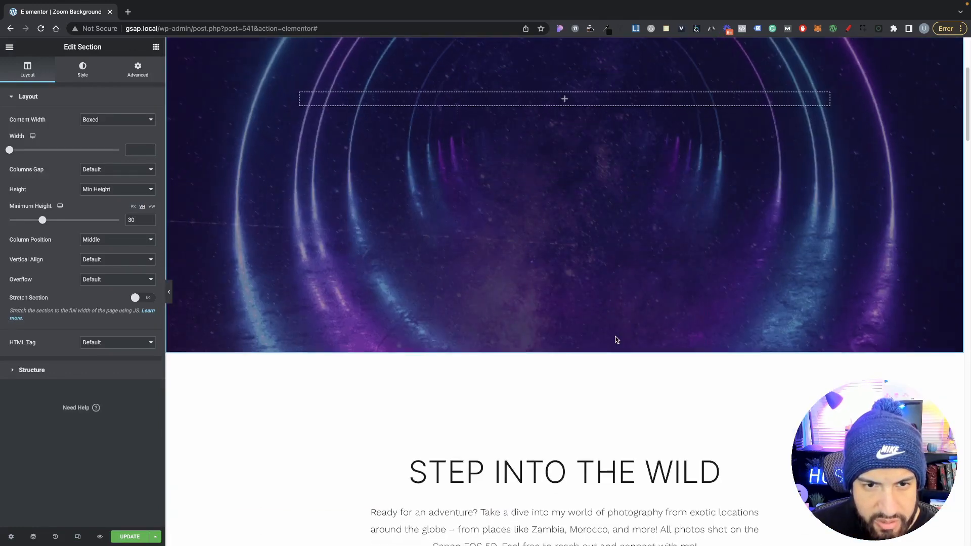
scroll(531, 210, "up", 1)
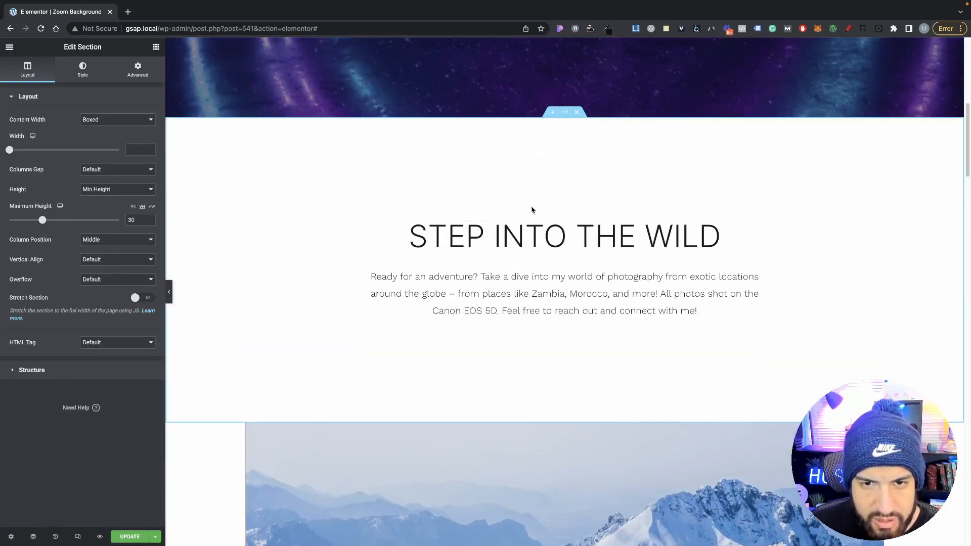
Step: Give the "STEP INTO THE WILD" section a classic background in the dark purple global color
left_click(566, 113)
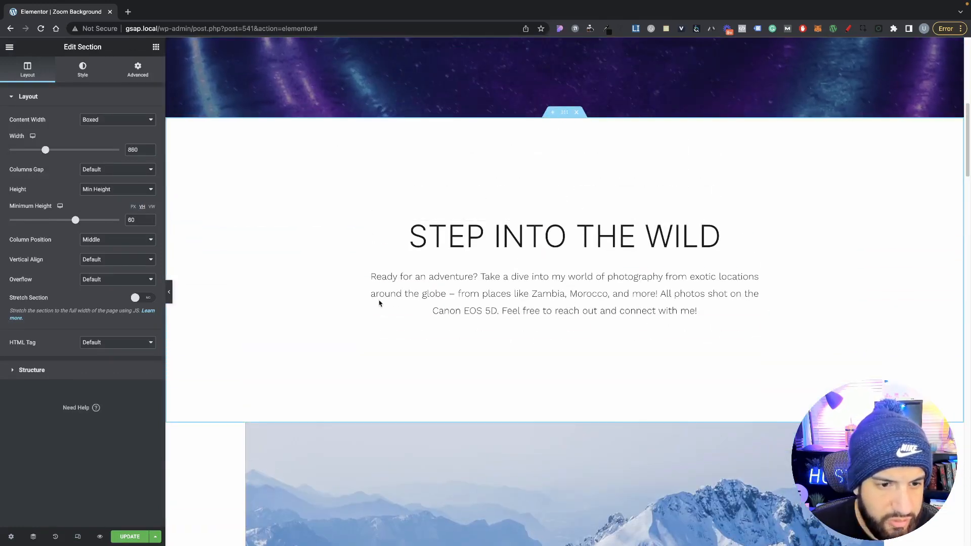
left_click(81, 76)
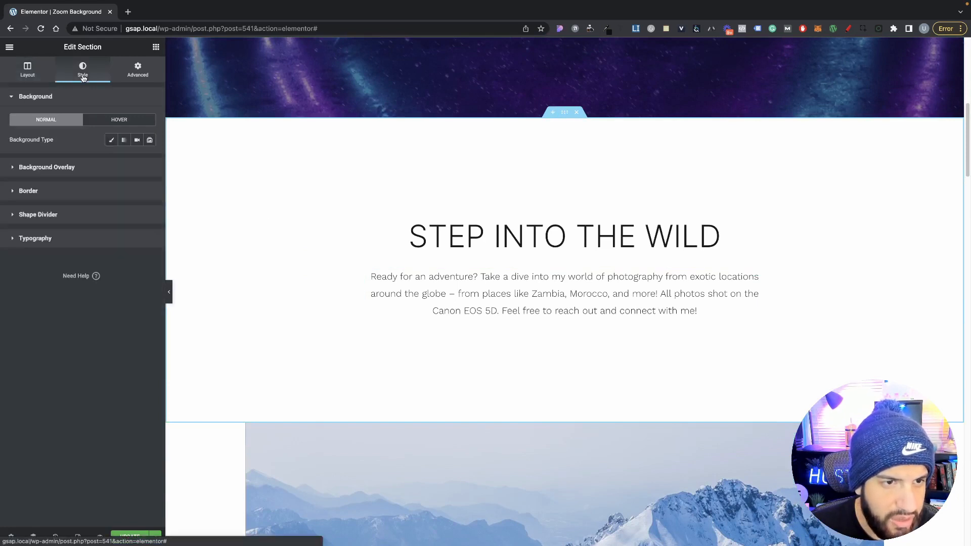
left_click(108, 144)
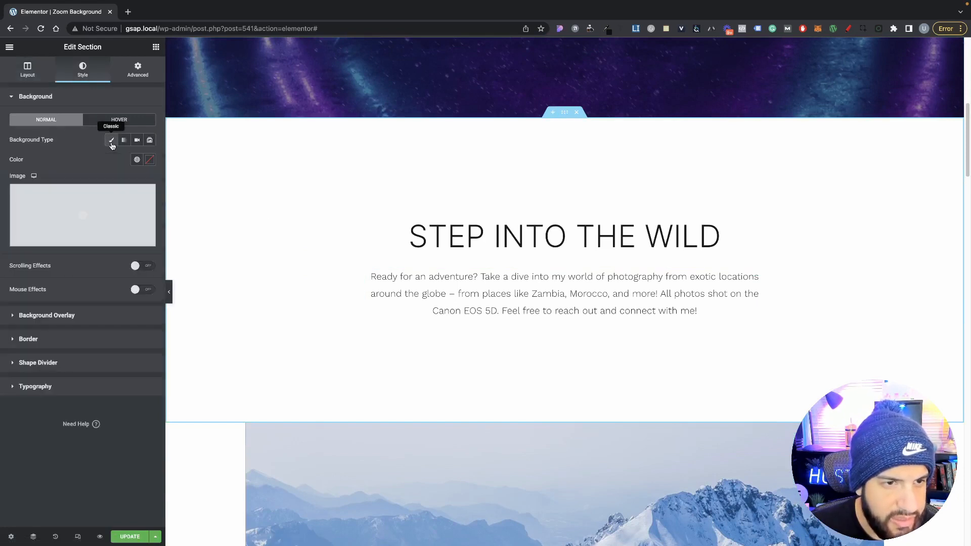
left_click(148, 161)
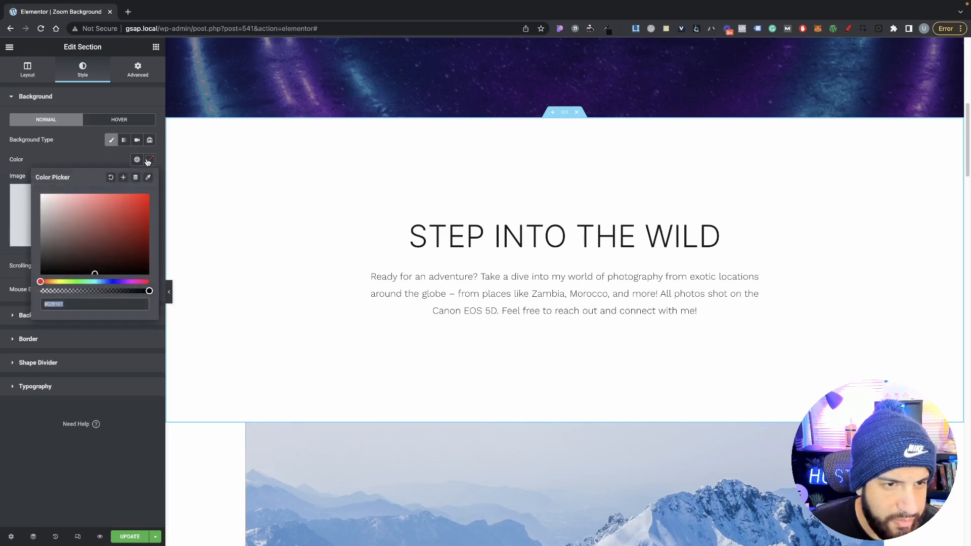
left_click(136, 159)
left_click(85, 277)
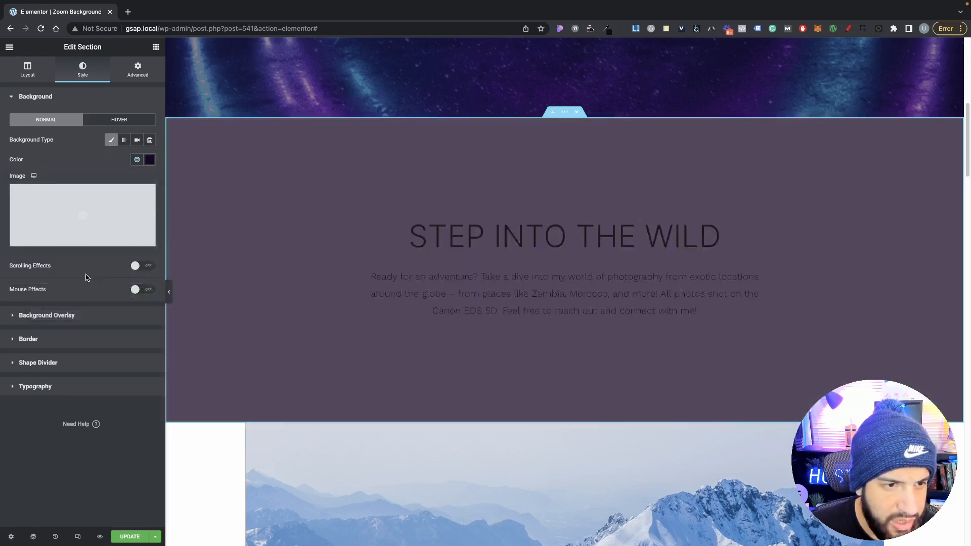
Step: Change the "STEP INTO THE WILD" heading's text color to white
left_click(517, 228)
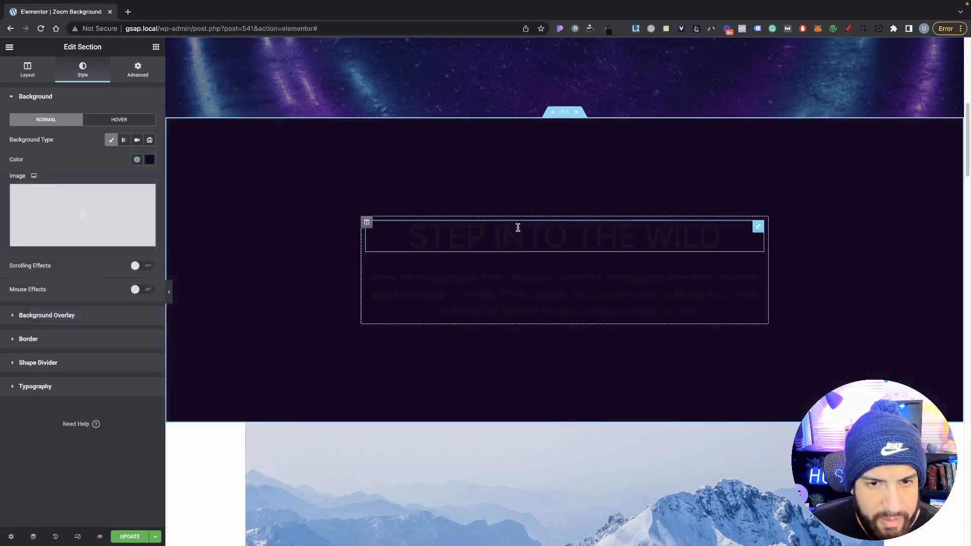
left_click(82, 70)
left_click(150, 119)
left_click(42, 157)
left_click(32, 91)
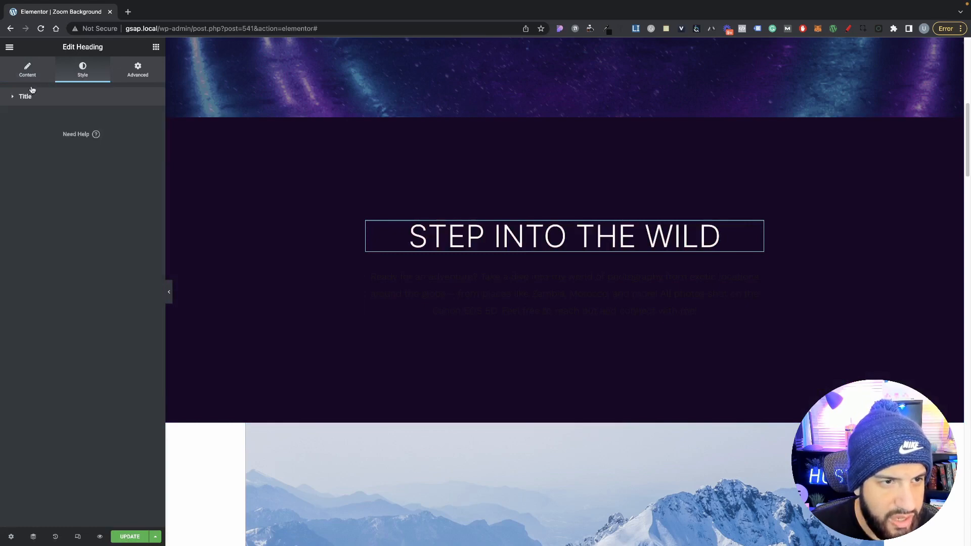
Step: Change the text color of the paragraph under the "STEP INTO THE WILD" heading to white
left_click(119, 104)
left_click(150, 141)
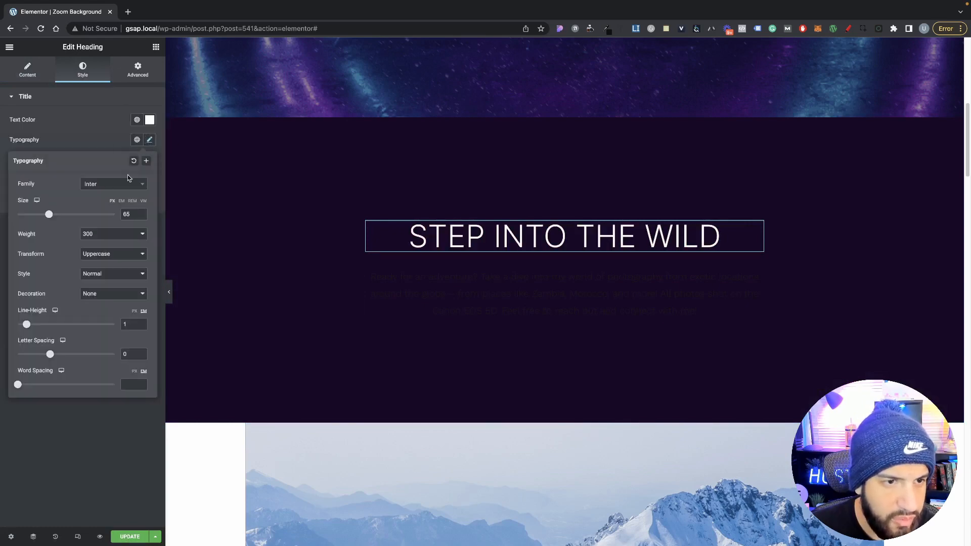
left_click(94, 126)
left_click(628, 288)
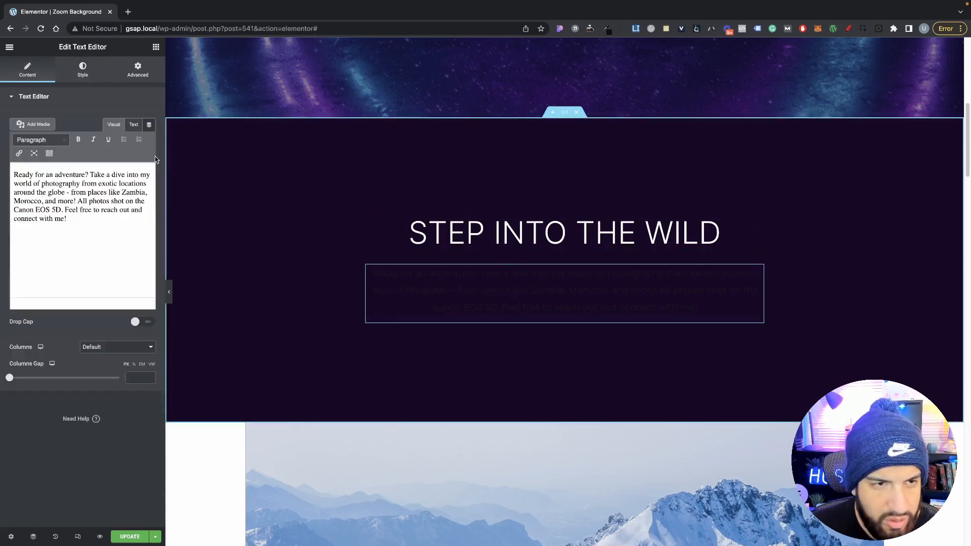
left_click(94, 77)
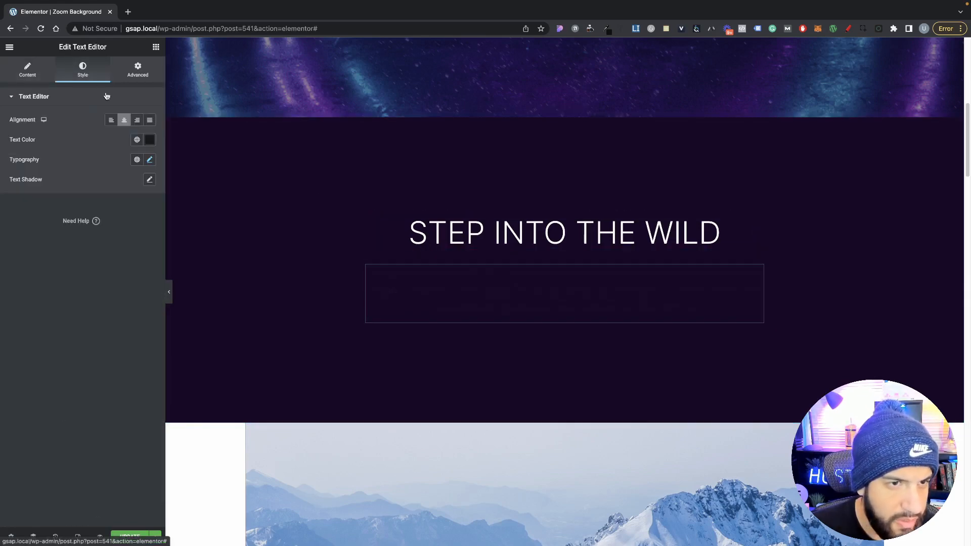
left_click(147, 145)
left_click_drag(127, 195, 2, 124)
left_click(82, 127)
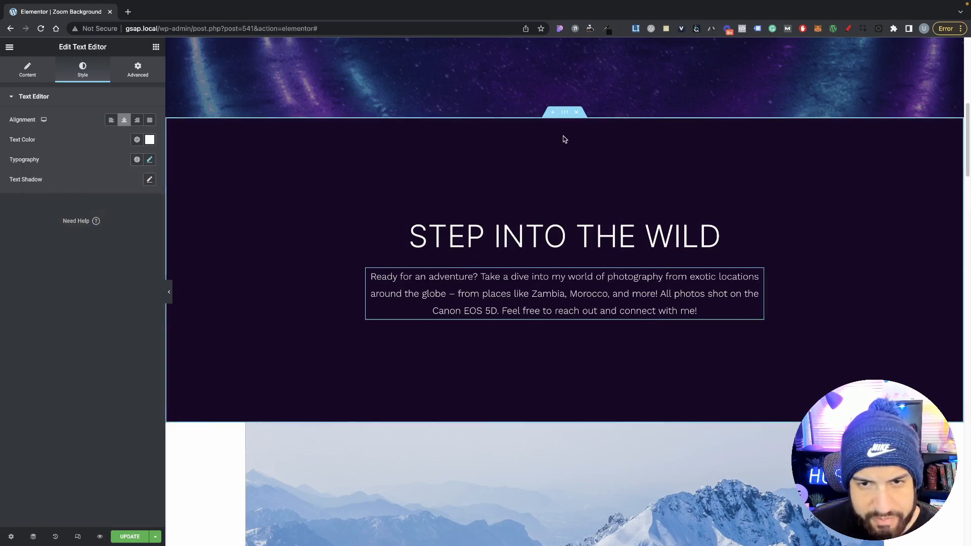
Step: Set the "STEP INTO THE WILD" section's height to Default
left_click(565, 113)
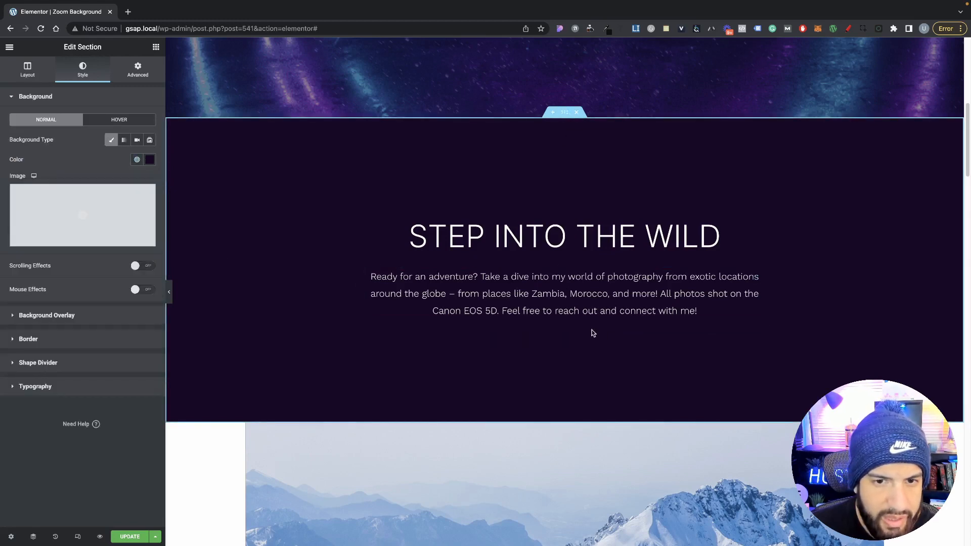
left_click(136, 76)
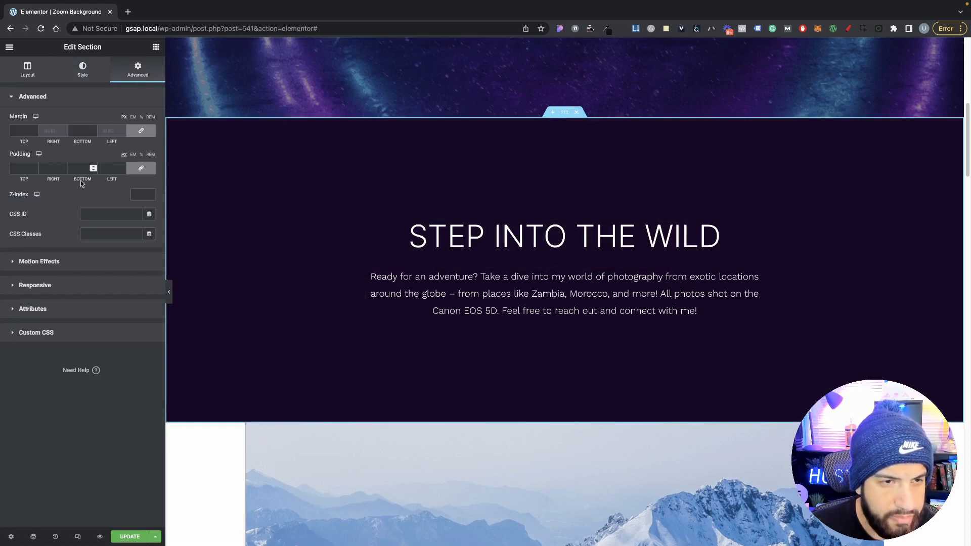
scroll(596, 299, "up", 2)
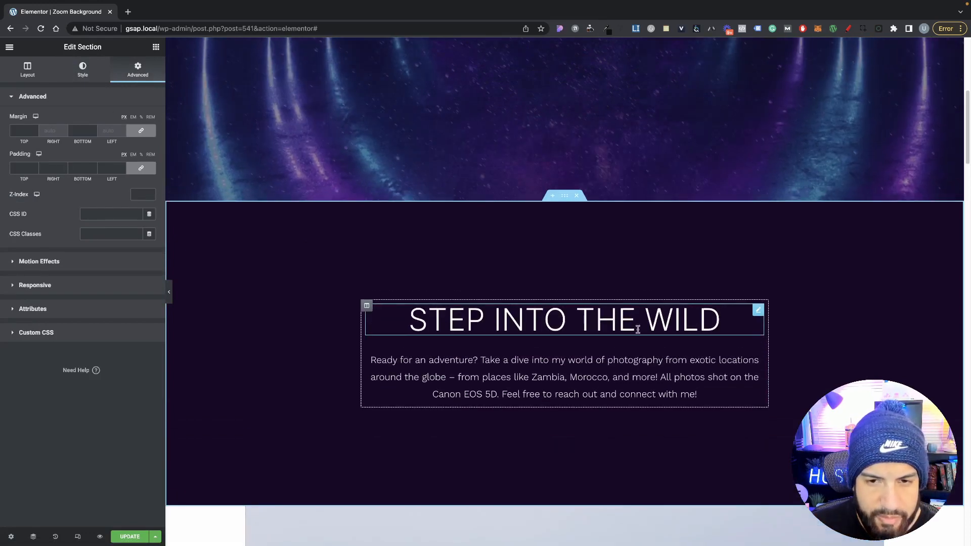
scroll(627, 327, "down", 3)
scroll(458, 277, "down", 1)
scroll(458, 277, "up", 1)
left_click(31, 71)
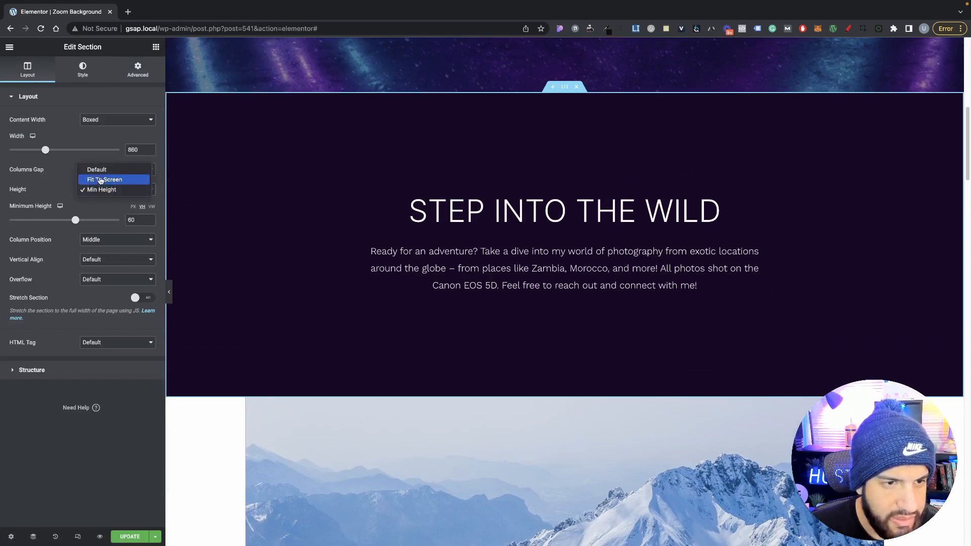
left_click(103, 171)
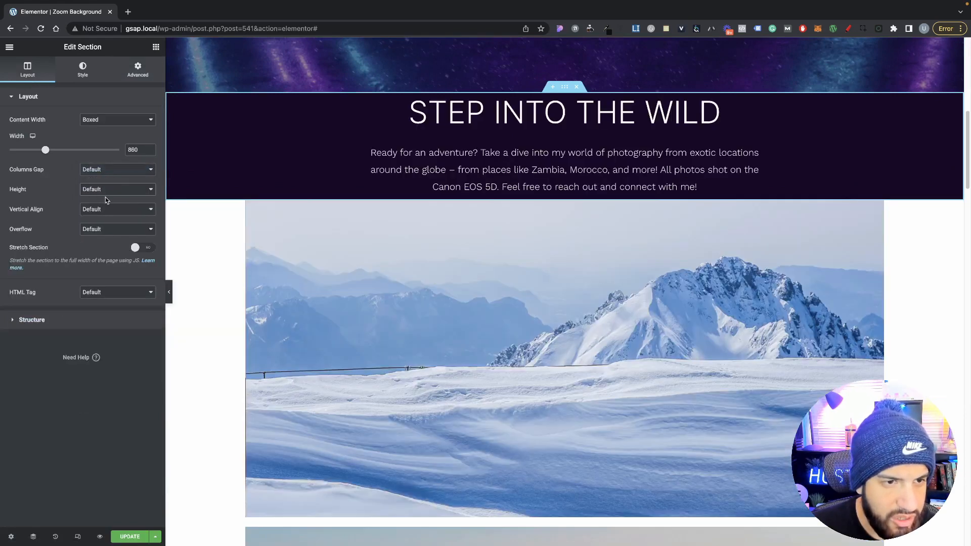
Step: Unlink the section's padding values and set the top and bottom padding to 100 px each
left_click(134, 71)
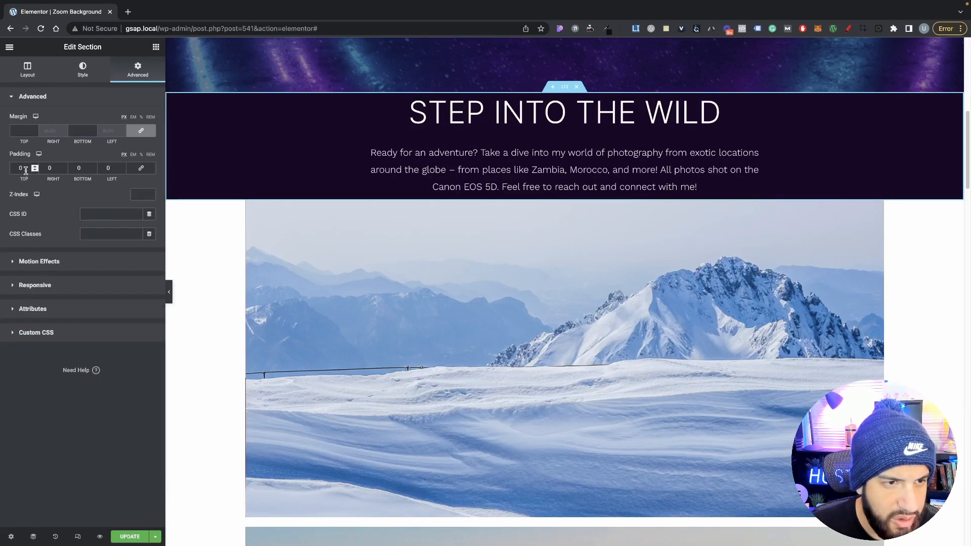
type("100")
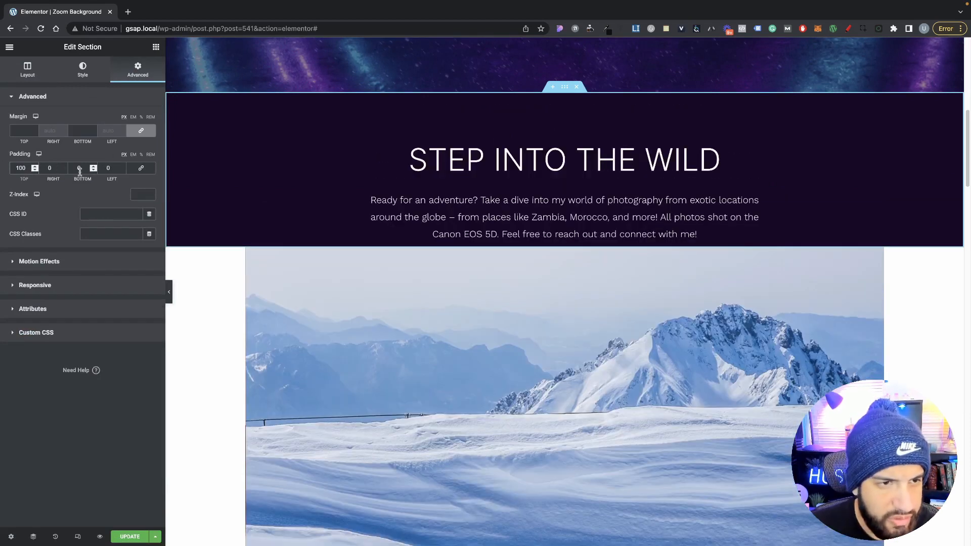
type("100")
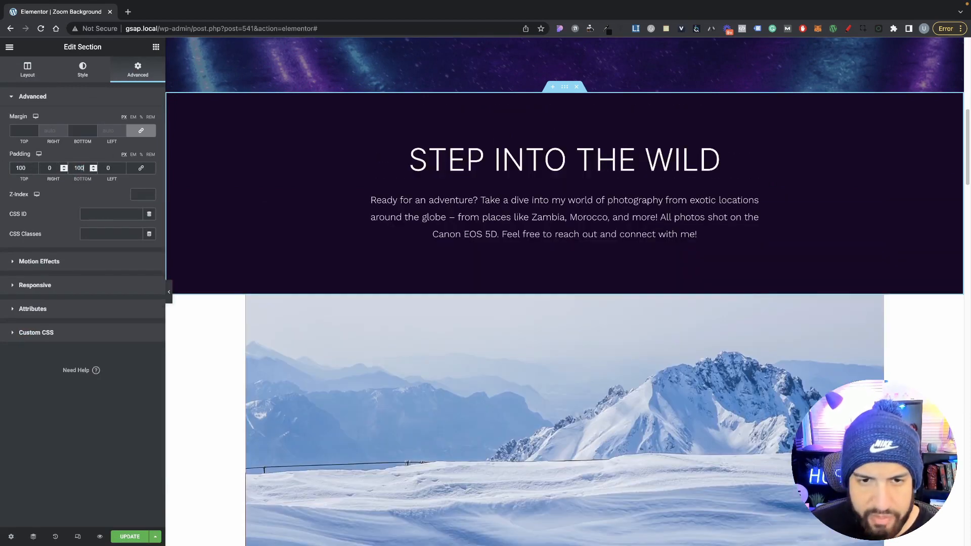
Step: Delete the gallery image sections below the "STEP INTO THE WILD" section
scroll(586, 149, "down", 3)
scroll(586, 149, "up", 2)
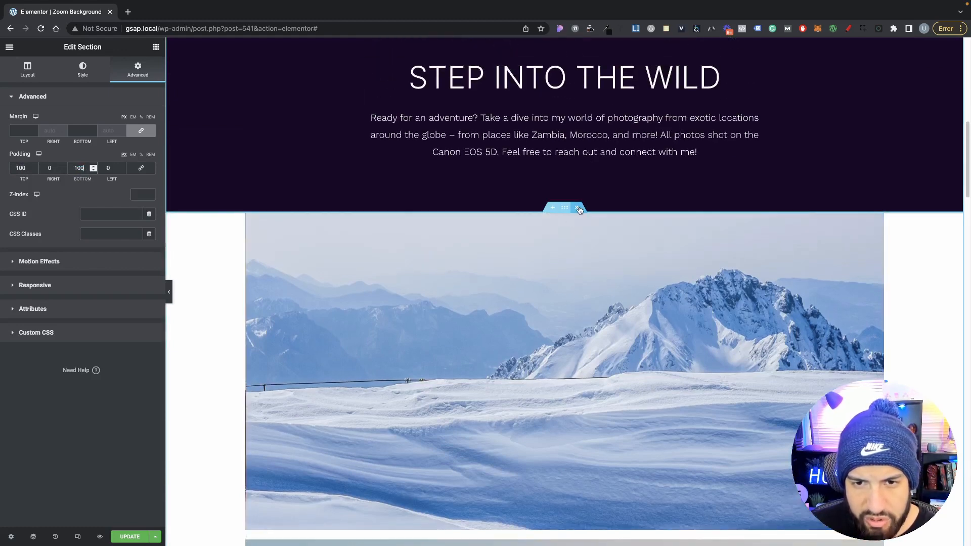
left_click(578, 209)
left_click(577, 241)
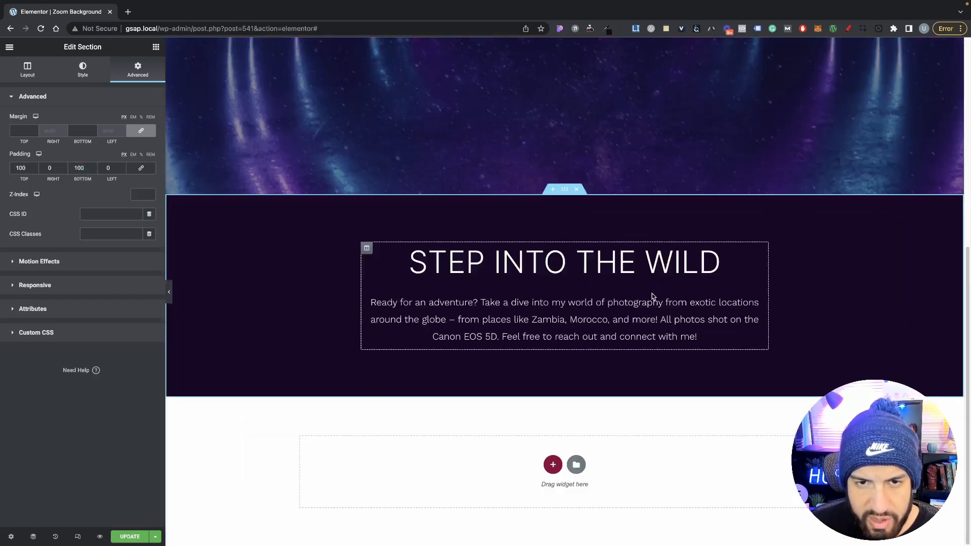
Step: Copy the "STEP INTO THE WILD" heading and paste it into the portal section's empty column
scroll(556, 283, "up", 2)
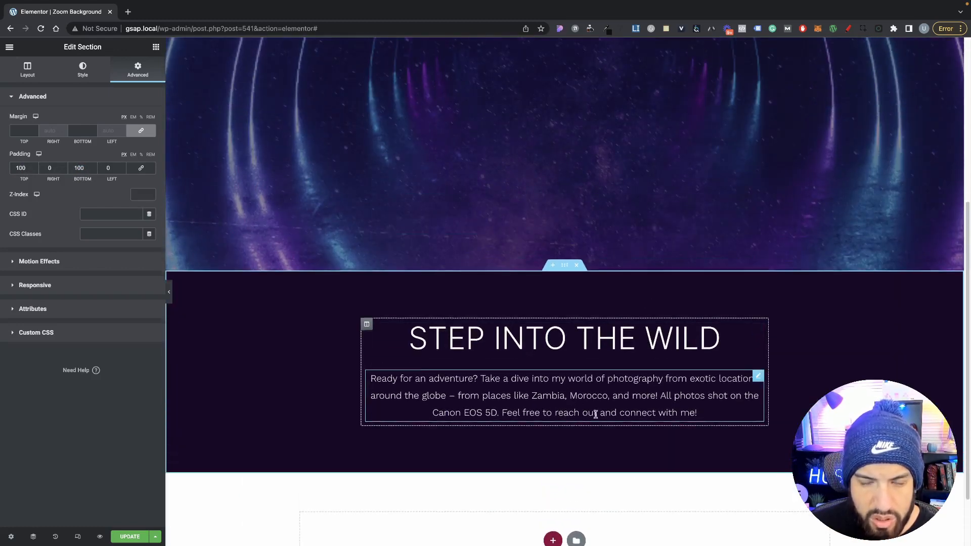
scroll(557, 384, "up", 5)
scroll(572, 387, "down", 7)
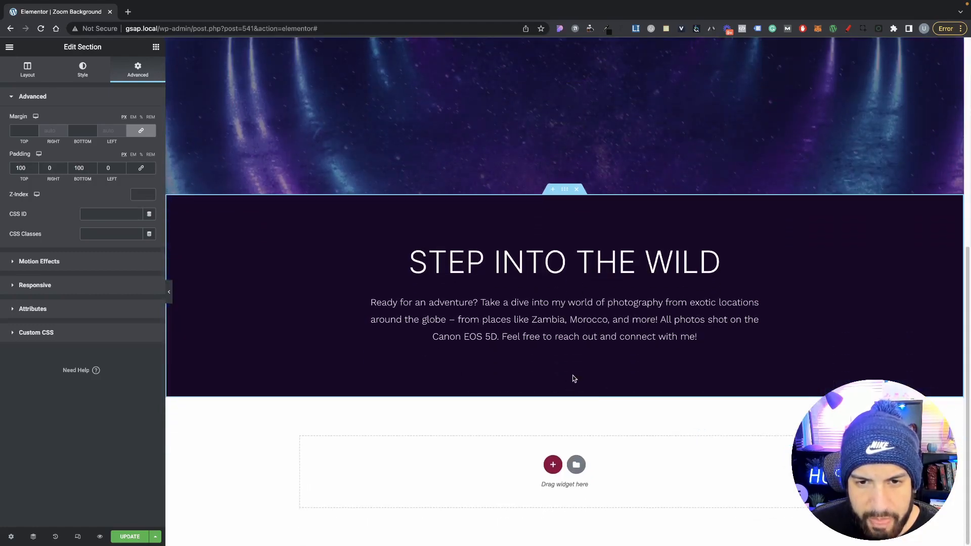
scroll(575, 378, "up", 4)
scroll(651, 397, "down", 4)
scroll(587, 363, "up", 3)
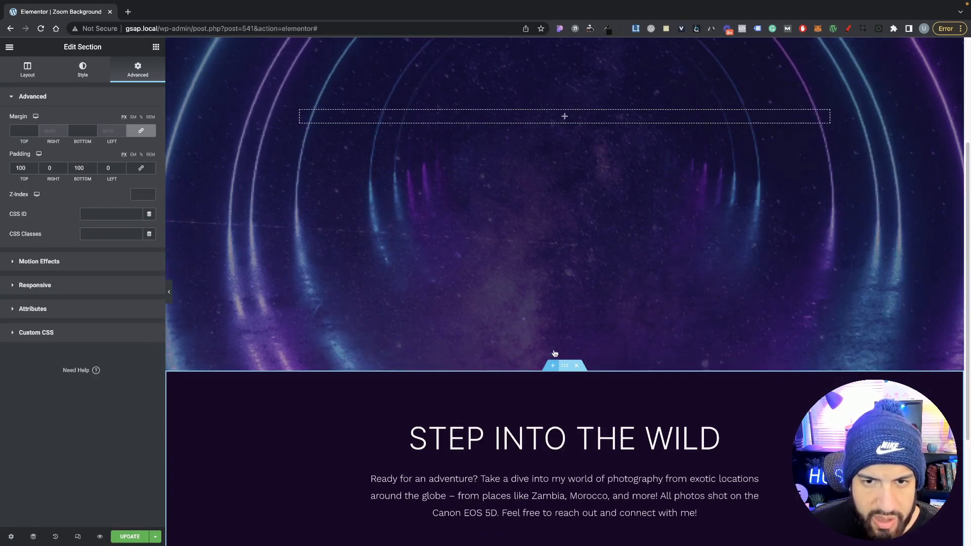
scroll(582, 380, "down", 1)
right_click(576, 374)
left_click(607, 418)
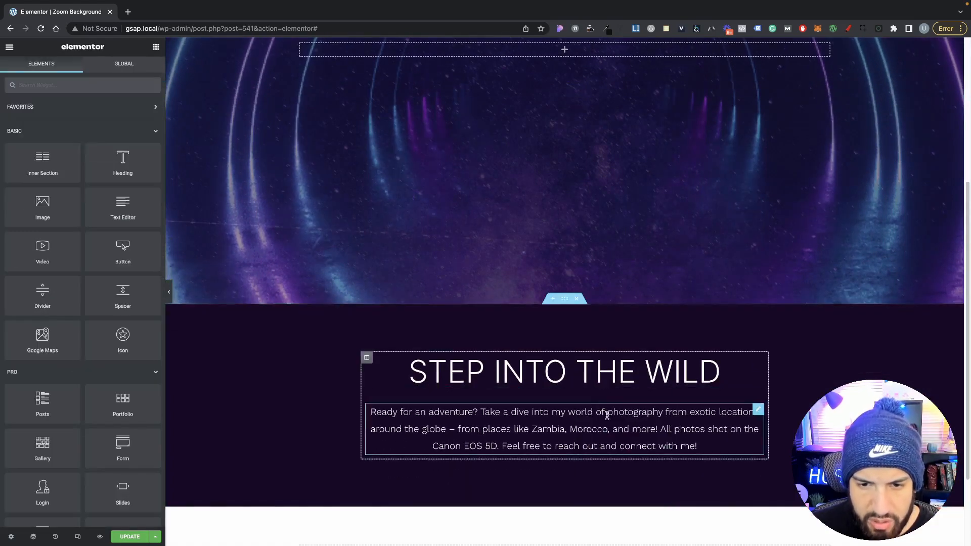
scroll(556, 355, "up", 5)
right_click(513, 299)
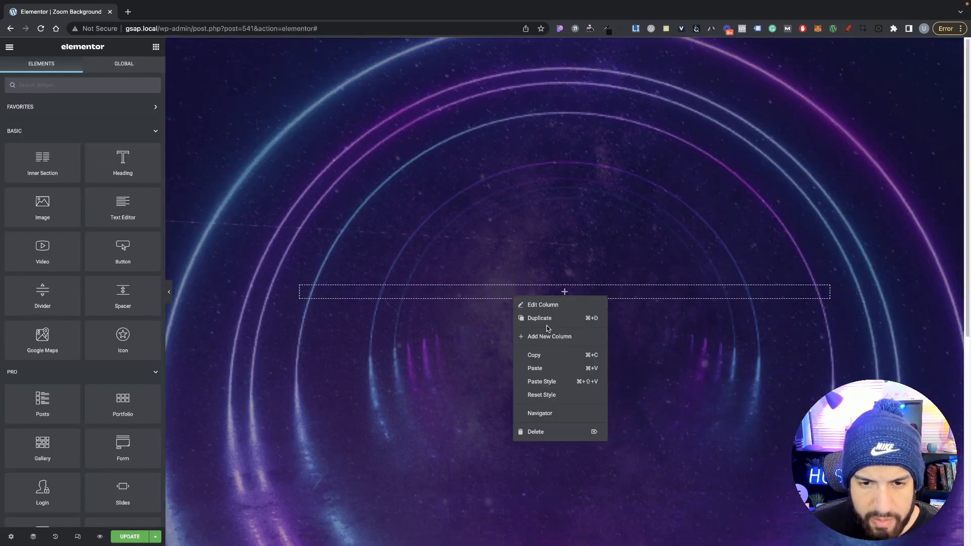
left_click(543, 370)
Step: Copy the lower section's paragraph and paste it below the heading in the portal section
scroll(553, 359, "down", 3)
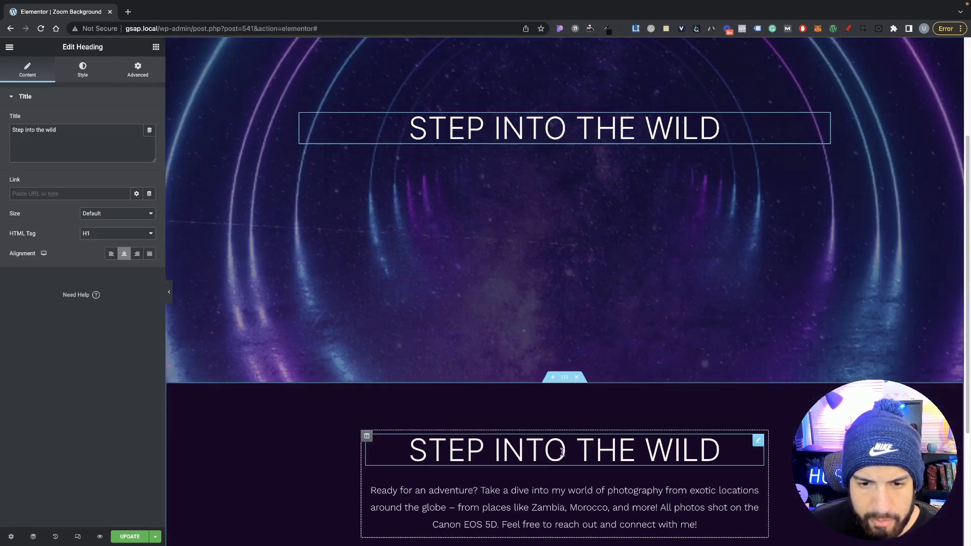
right_click(578, 499)
left_click(599, 443)
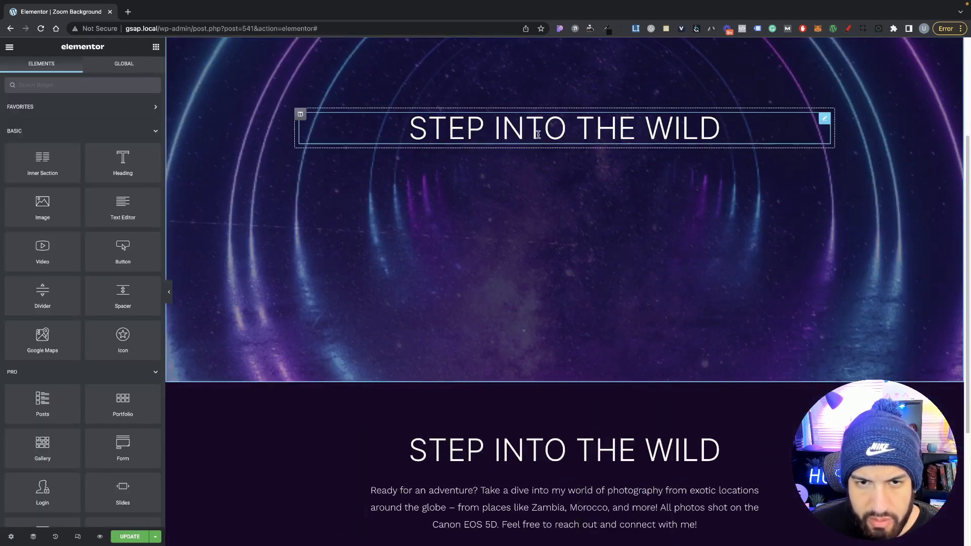
left_click(538, 129)
right_click(571, 120)
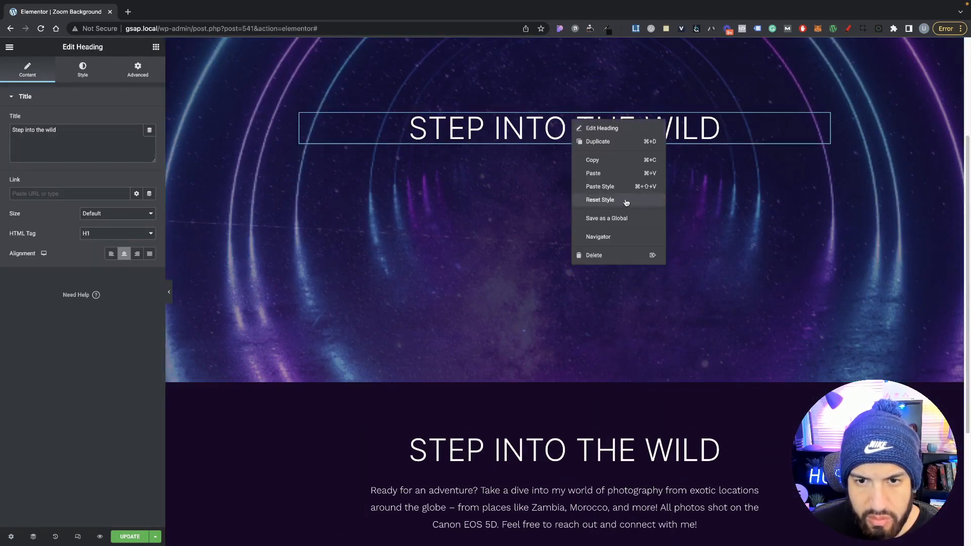
left_click(599, 174)
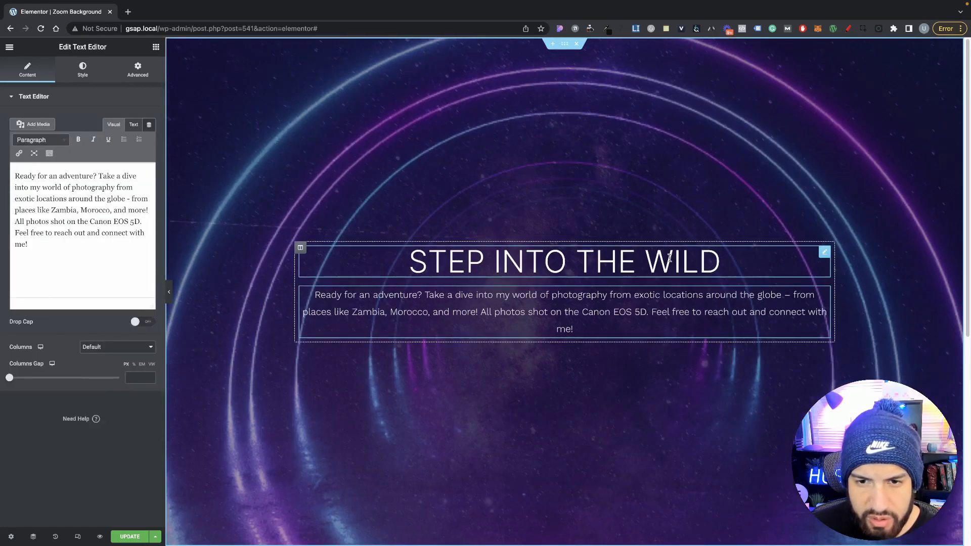
Step: Change the portal section's heading text to "Step into the portal"
left_click(670, 258)
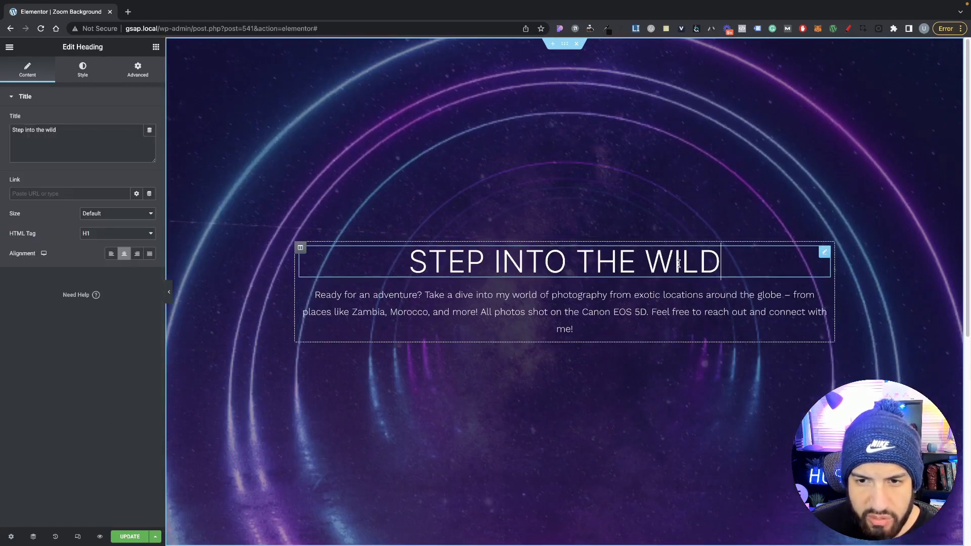
type("porta")
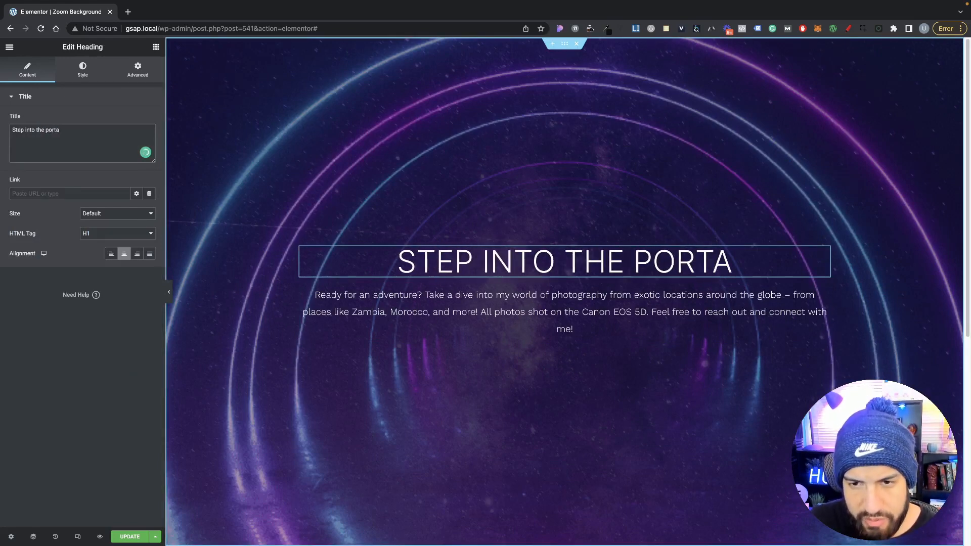
type("l")
Step: Replace the portal section's paragraph with the opening lorem ipsum sentences copied from the text generator, ending at "consectetur ad"
left_click(823, 295)
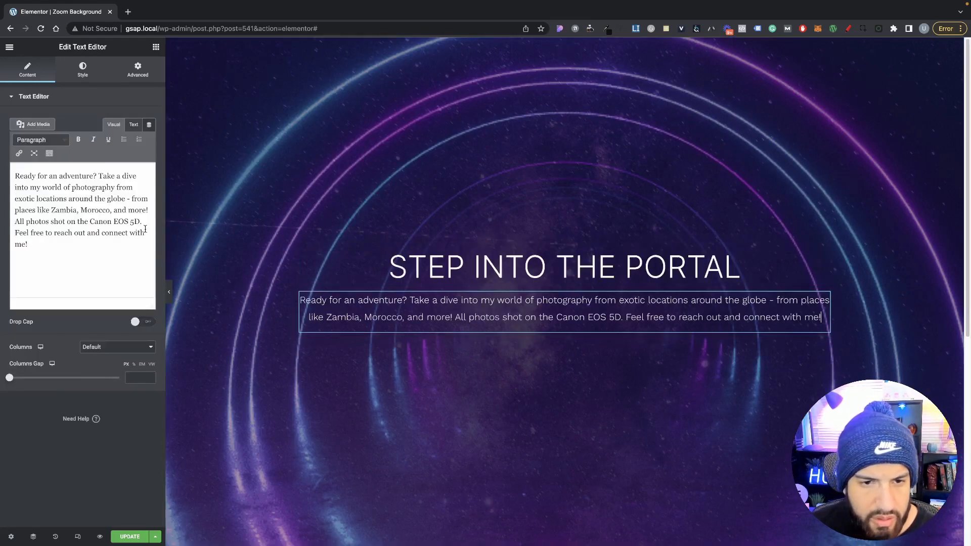
left_click(634, 29)
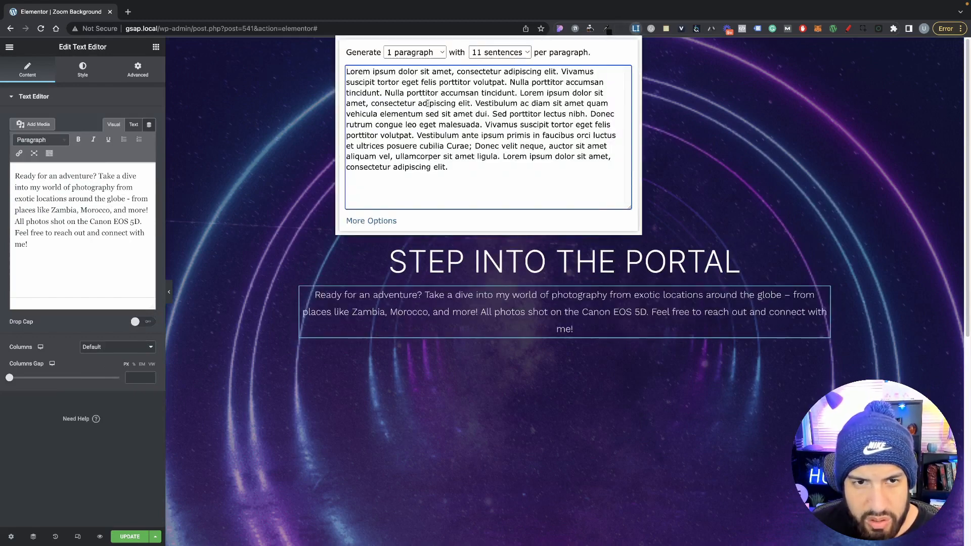
left_click_drag(428, 103, 346, 69)
key("ctrl+c")
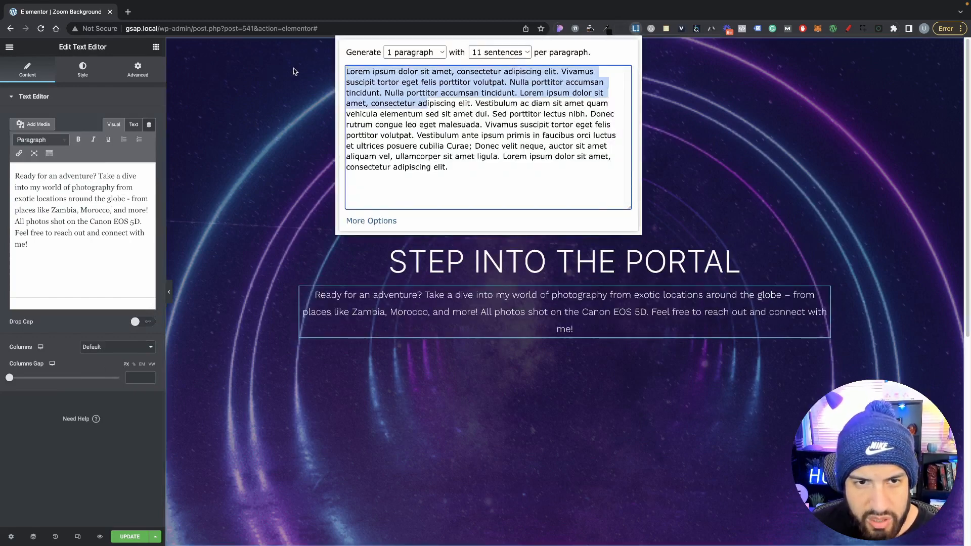
left_click(28, 254)
key("ctrl+a")
key("ctrl+v")
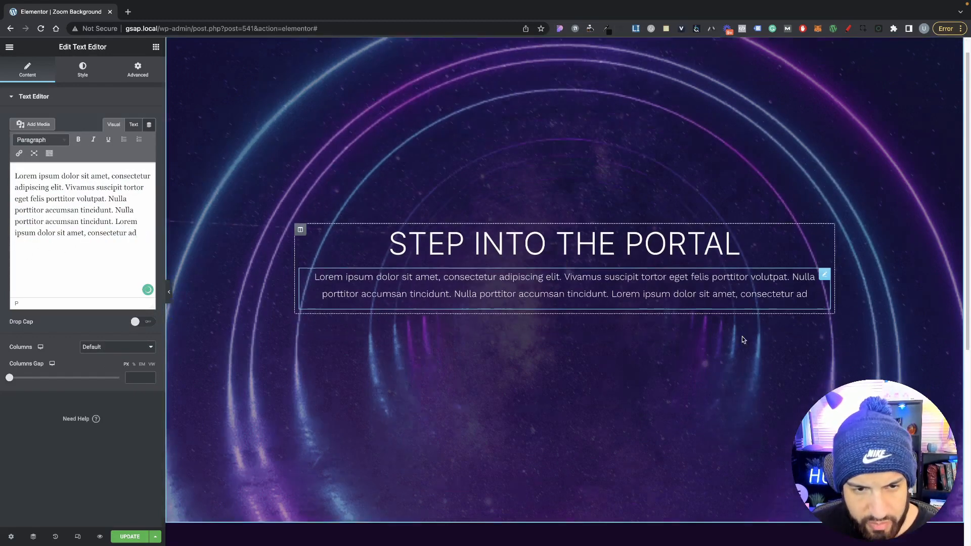
Step: Replace the paragraph under "STEP INTO THE WILD" with the same copied lorem ipsum text
scroll(559, 425, "down", 6)
left_click(697, 380)
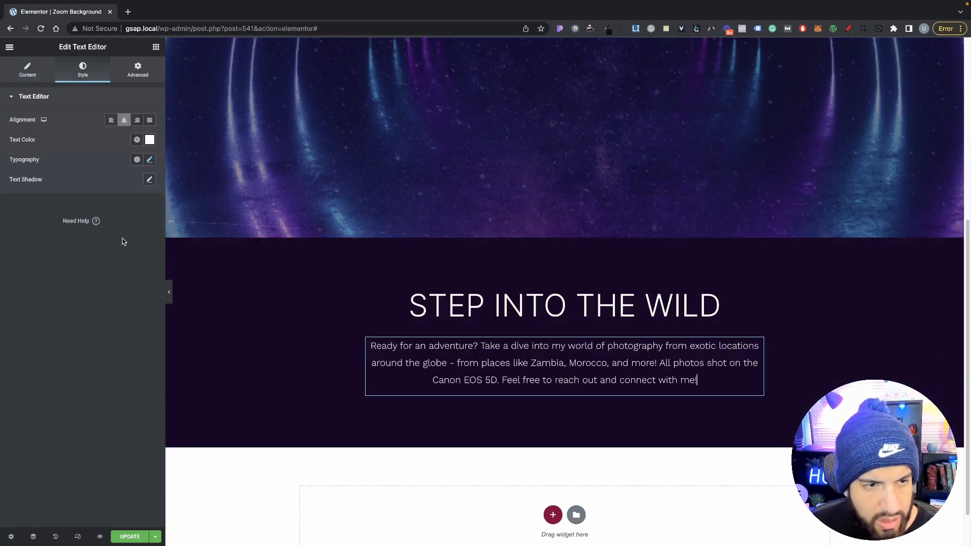
left_click(20, 73)
key("ctrl+a")
left_click(76, 268)
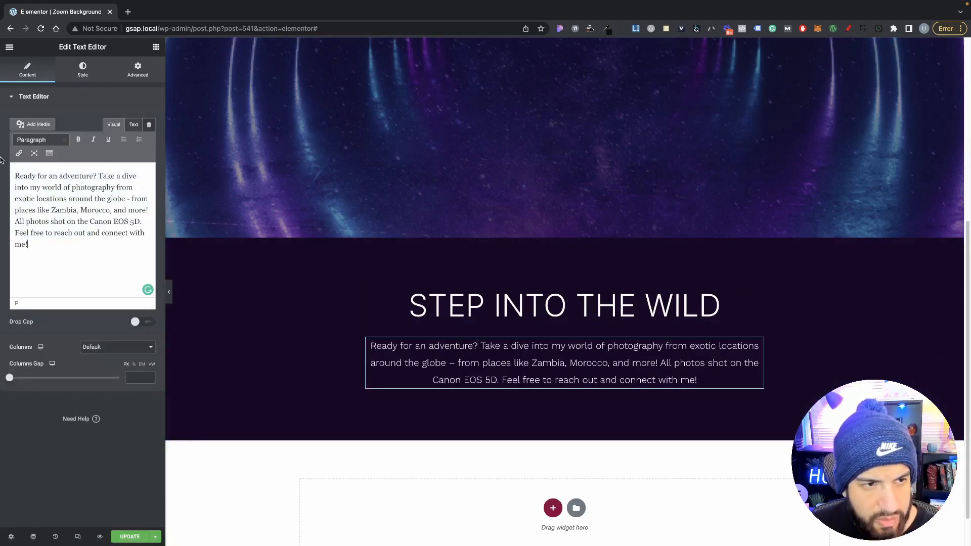
key("ctrl+a")
key("ctrl+v")
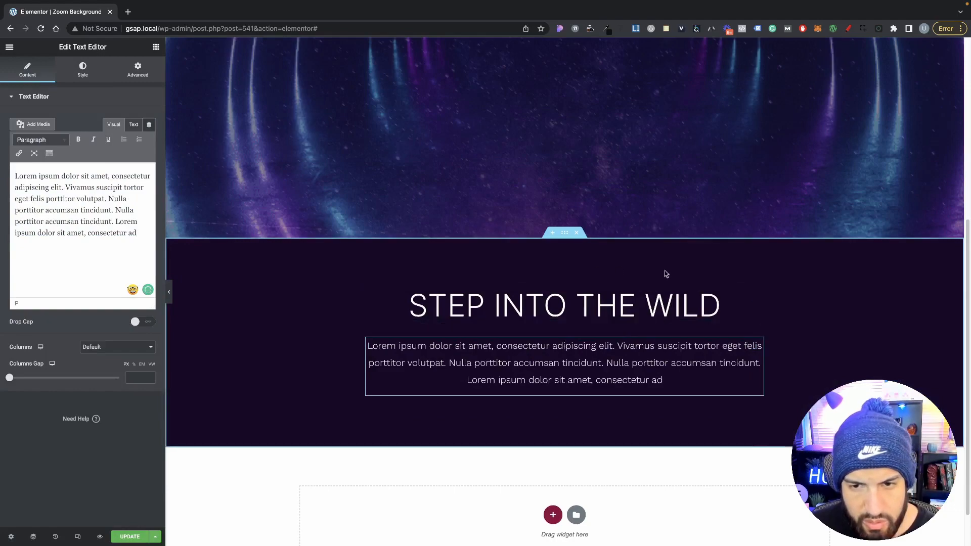
Step: Change the "STEP INTO THE WILD" heading to "Lorem ipsum dolor", using the opening words of the paragraph below it
scroll(666, 273, "up", 5)
left_click(575, 141)
scroll(597, 303, "down", 5)
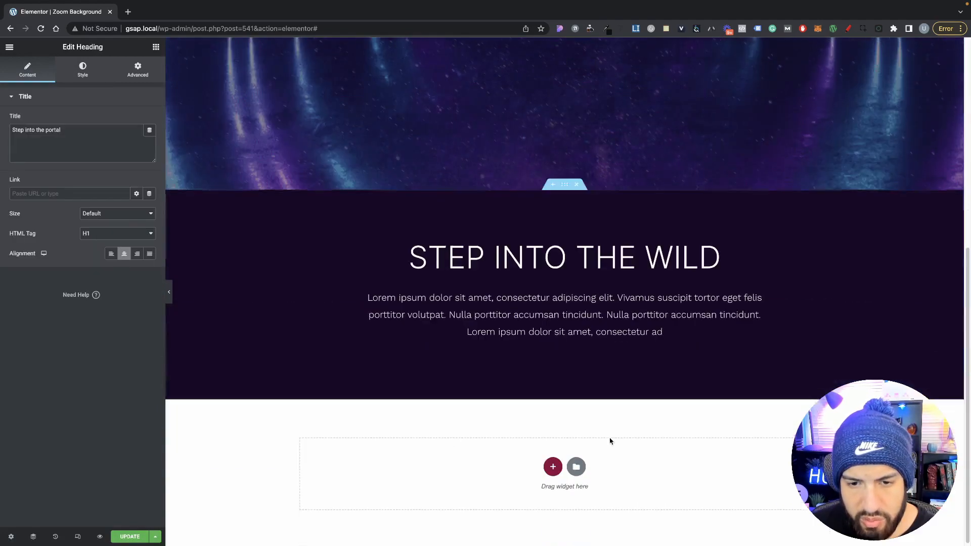
left_click(433, 297)
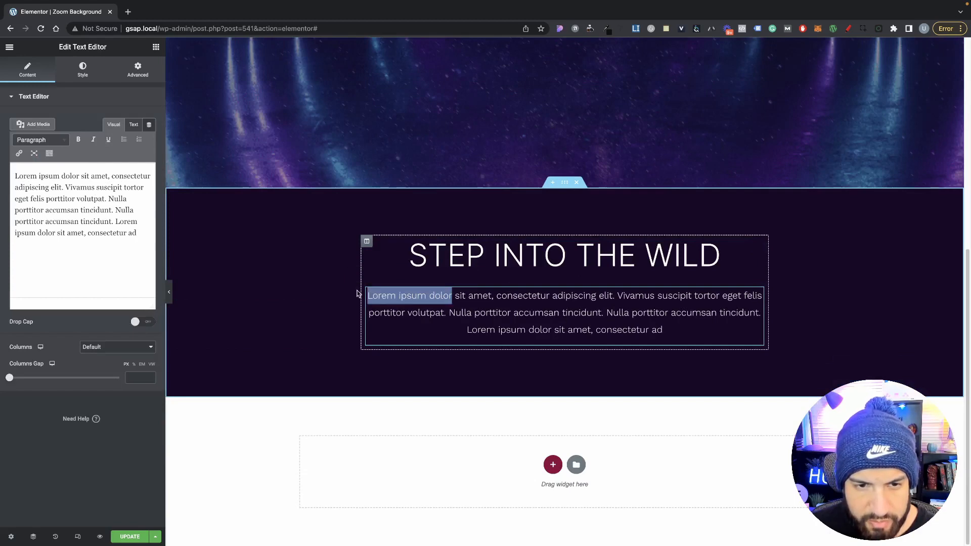
left_click(722, 256)
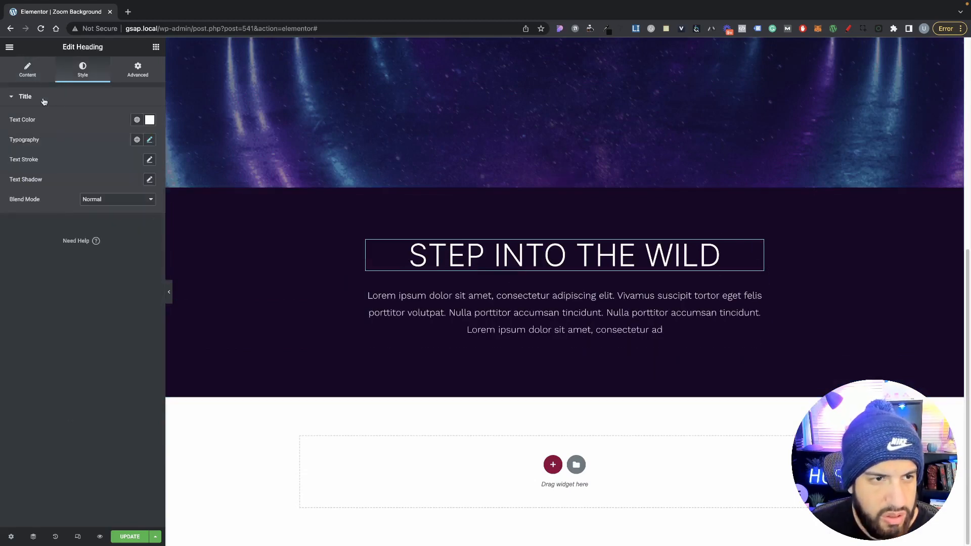
left_click(28, 71)
key("ctrl+a")
type("Lorem ipsum dolor")
Step: Check the portal background's scroll zoom between the portal section and the dark text section below it
scroll(651, 251, "up", 5)
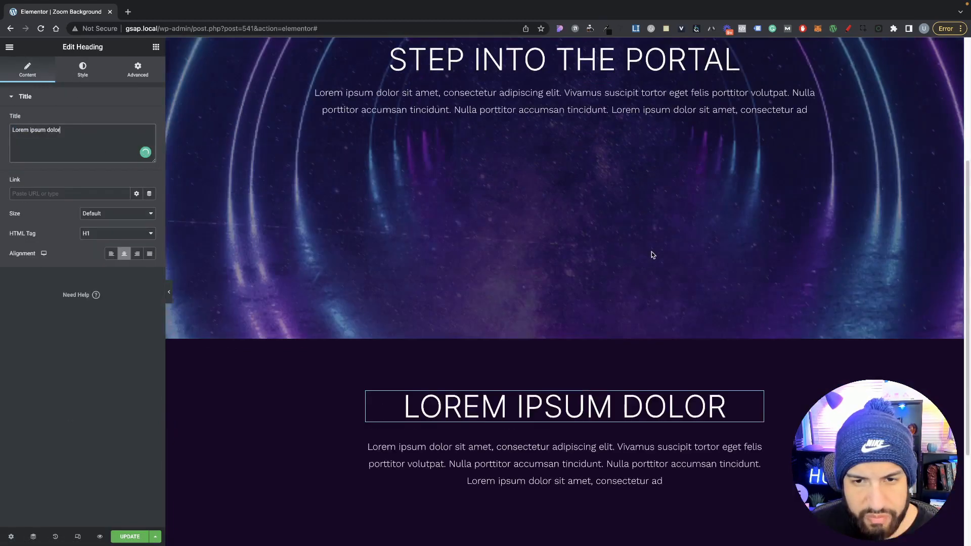
scroll(597, 240, "down", 5)
scroll(607, 241, "up", 7)
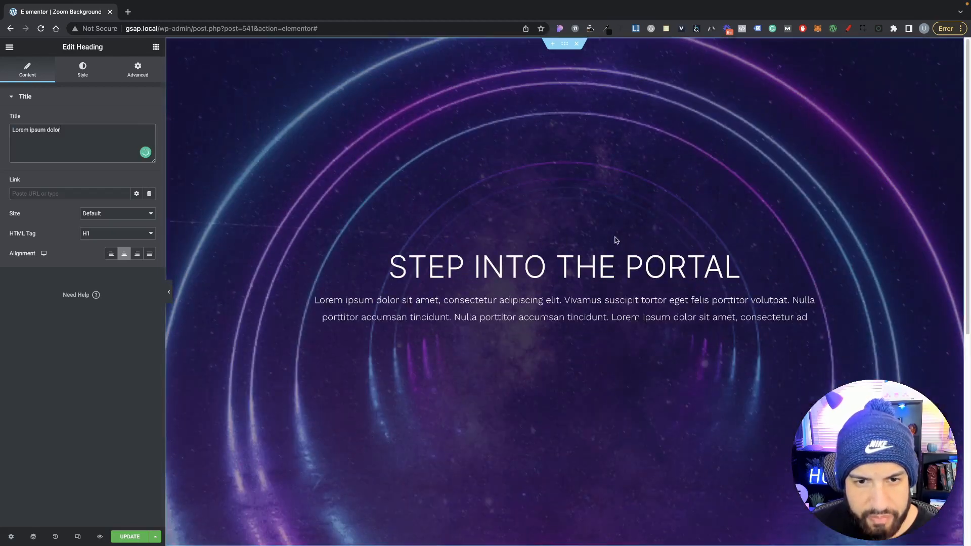
scroll(656, 248, "down", 5)
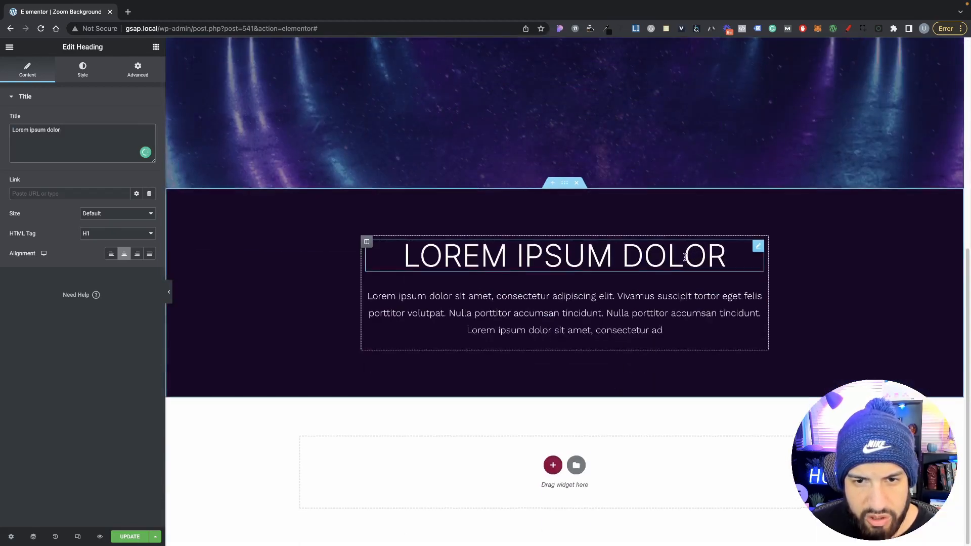
scroll(560, 219, "up", 5)
scroll(617, 261, "down", 4)
scroll(620, 263, "down", 1)
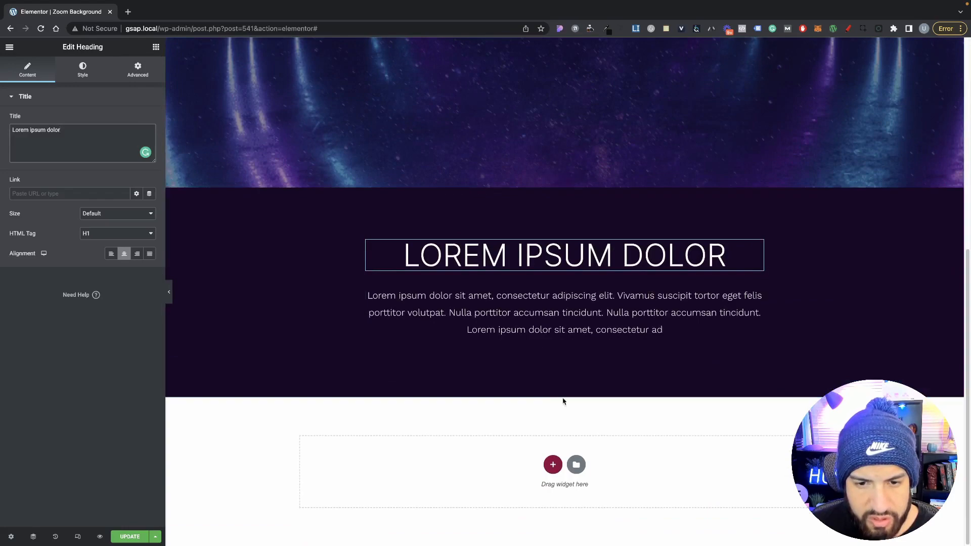
Step: Insert the "Online Course – About - page" template from the library below the dark text section
left_click(576, 465)
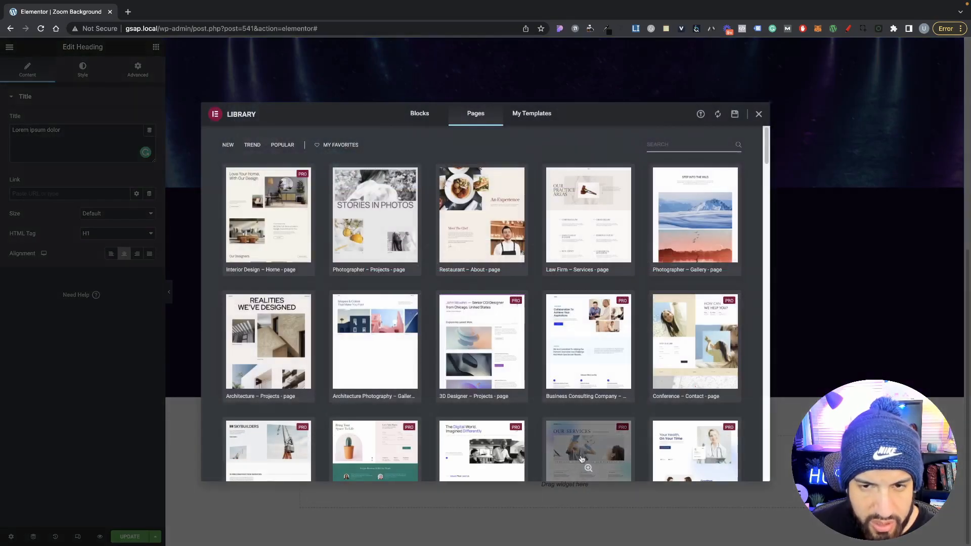
scroll(601, 360, "down", 10)
scroll(601, 360, "down", 15)
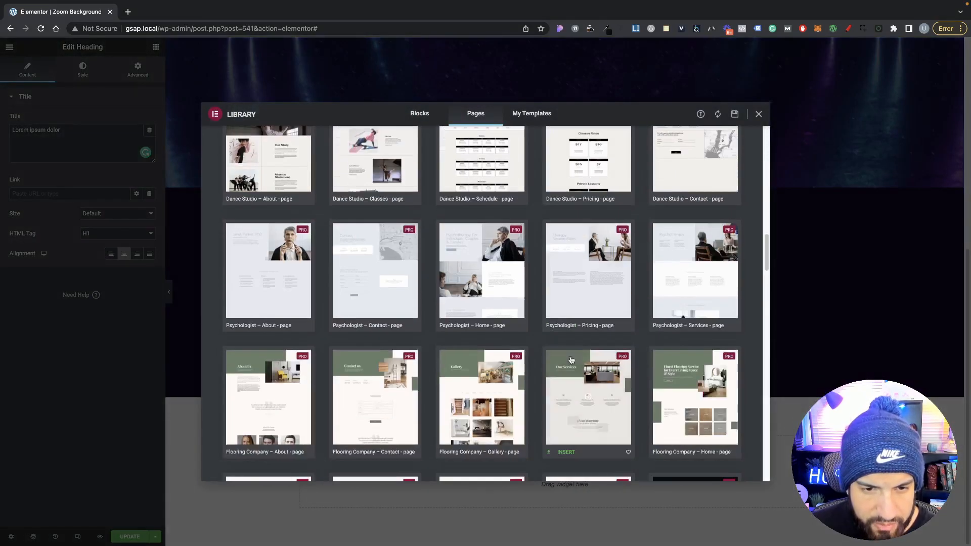
scroll(570, 355, "down", 10)
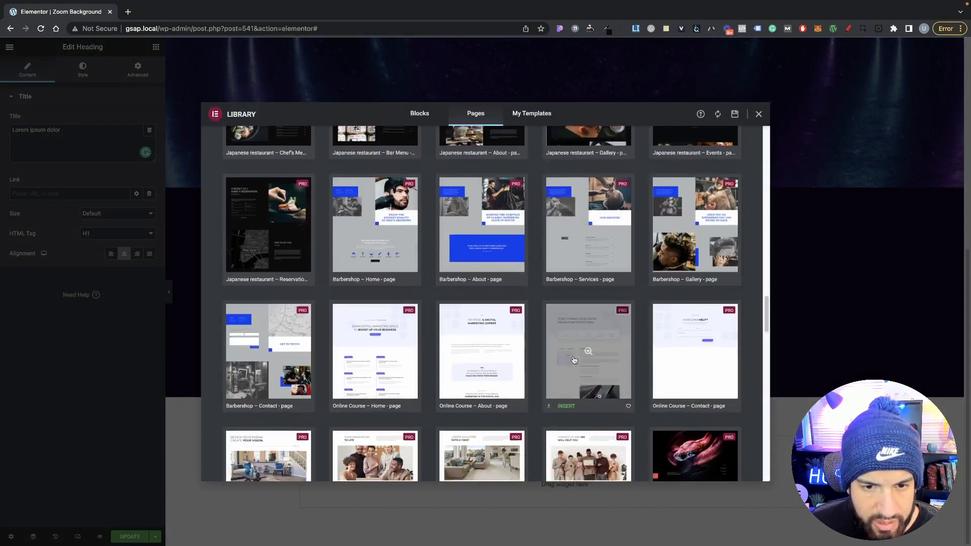
scroll(503, 338, "up", 3)
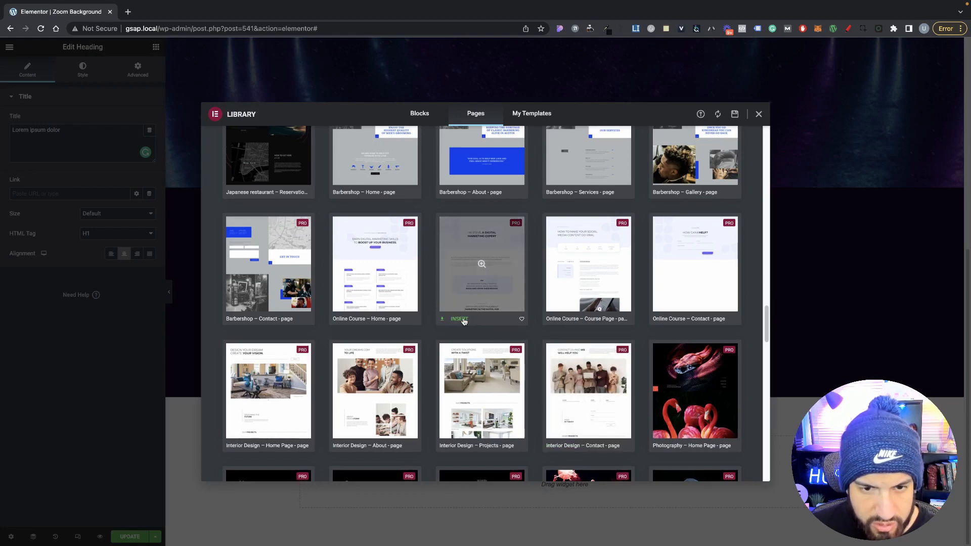
left_click(461, 320)
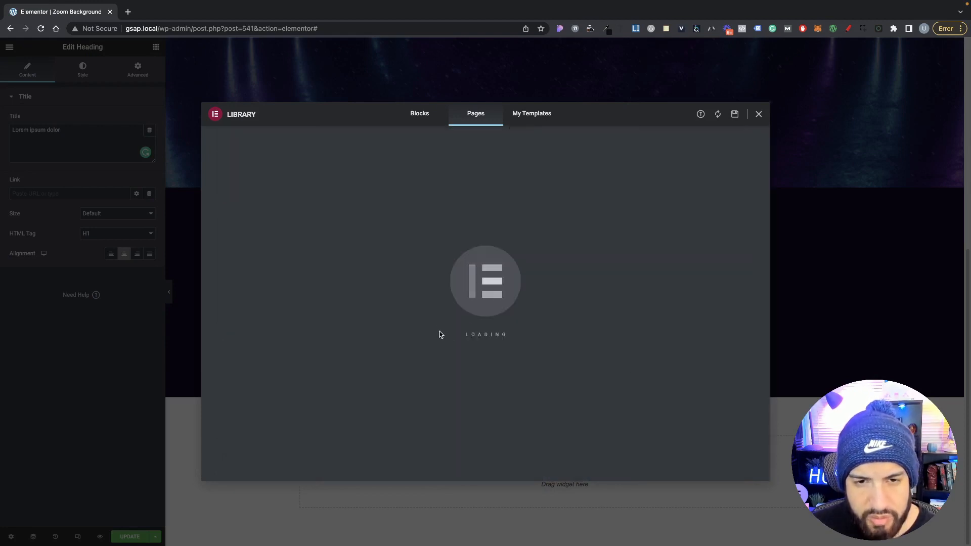
Step: Review the inserted template sections and the portal background's zoom effect over the full length of the page
scroll(658, 336, "down", 10)
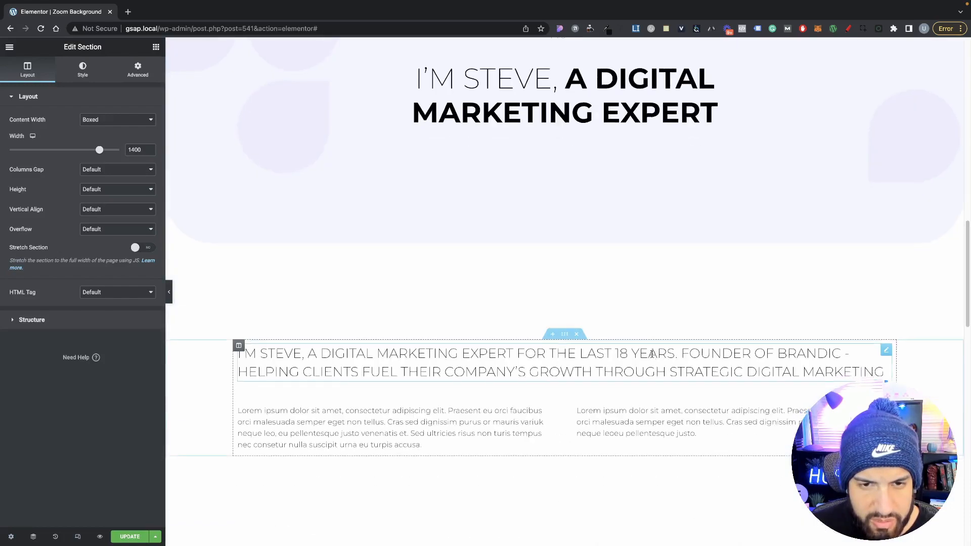
scroll(654, 372, "down", 5)
scroll(650, 366, "up", 15)
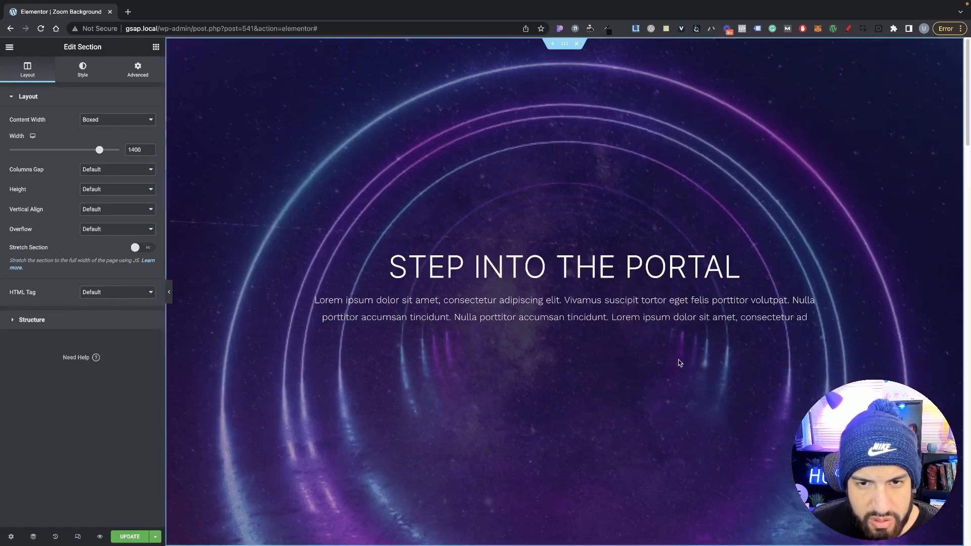
scroll(678, 360, "down", 4)
scroll(686, 370, "down", 4)
scroll(685, 368, "up", 3)
scroll(684, 368, "down", 11)
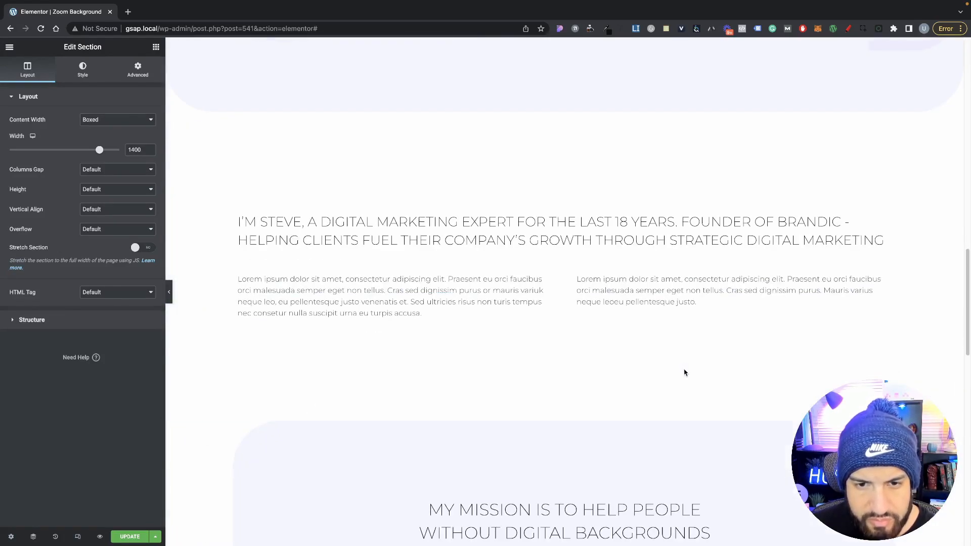
scroll(680, 367, "up", 6)
scroll(632, 364, "up", 4)
scroll(582, 329, "down", 4)
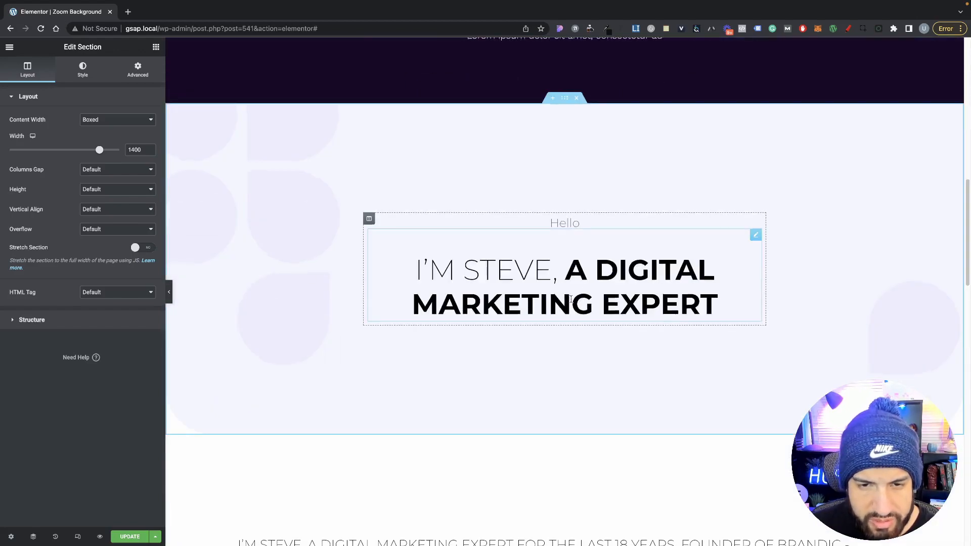
scroll(612, 371, "down", 12)
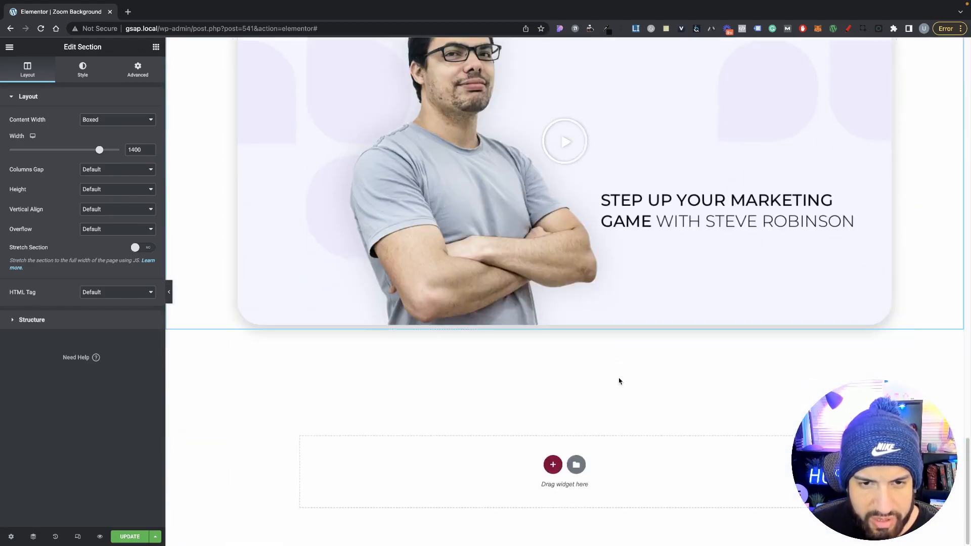
scroll(619, 380, "up", 15)
scroll(612, 375, "down", 3)
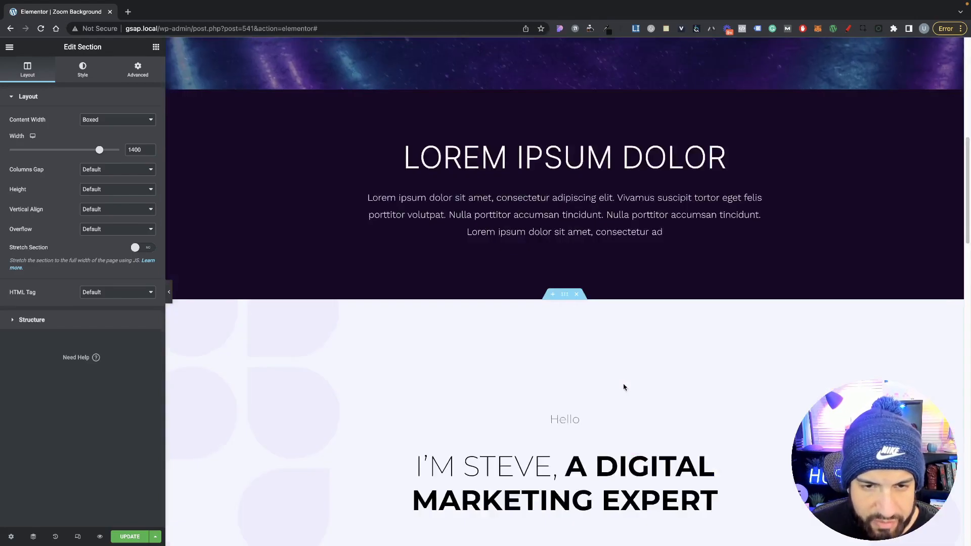
scroll(618, 383, "down", 12)
scroll(605, 379, "up", 10)
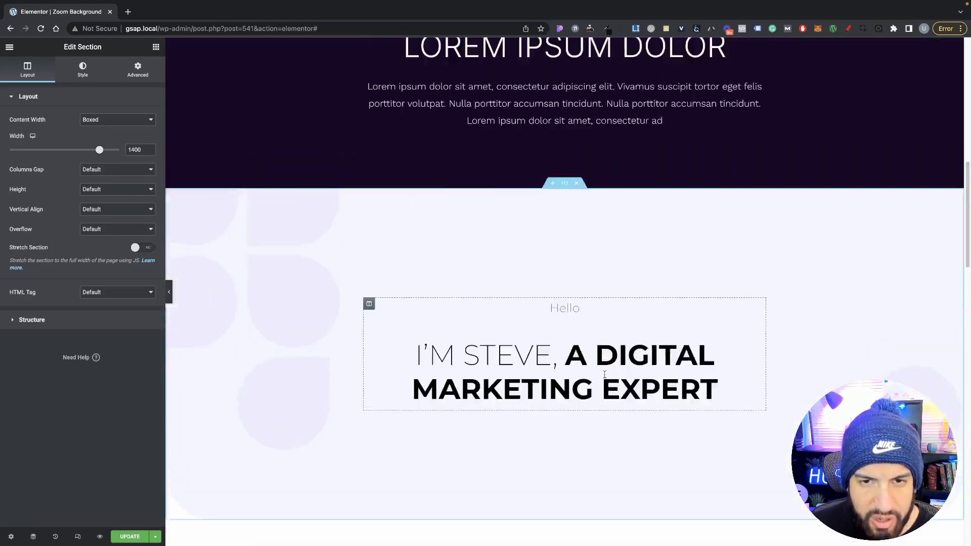
scroll(605, 375, "up", 10)
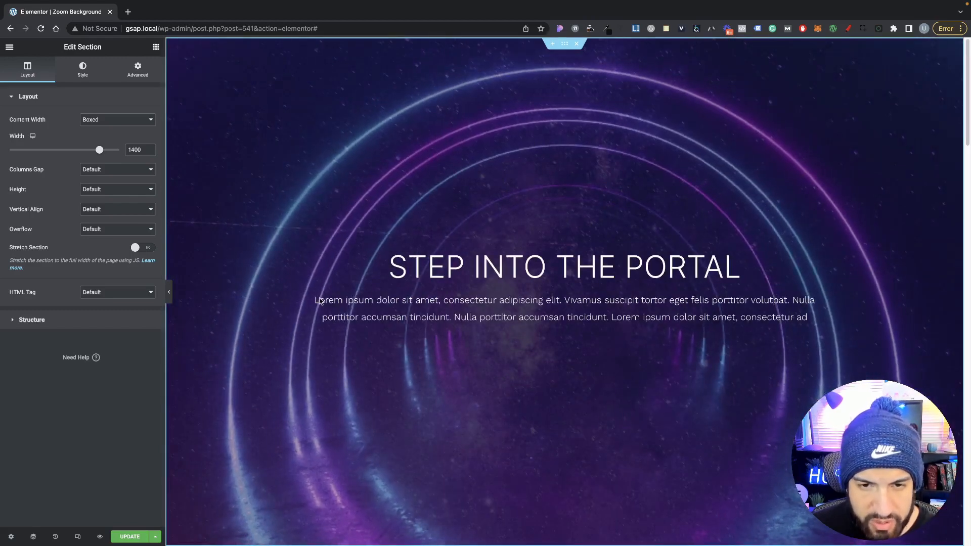
scroll(582, 260, "down", 7)
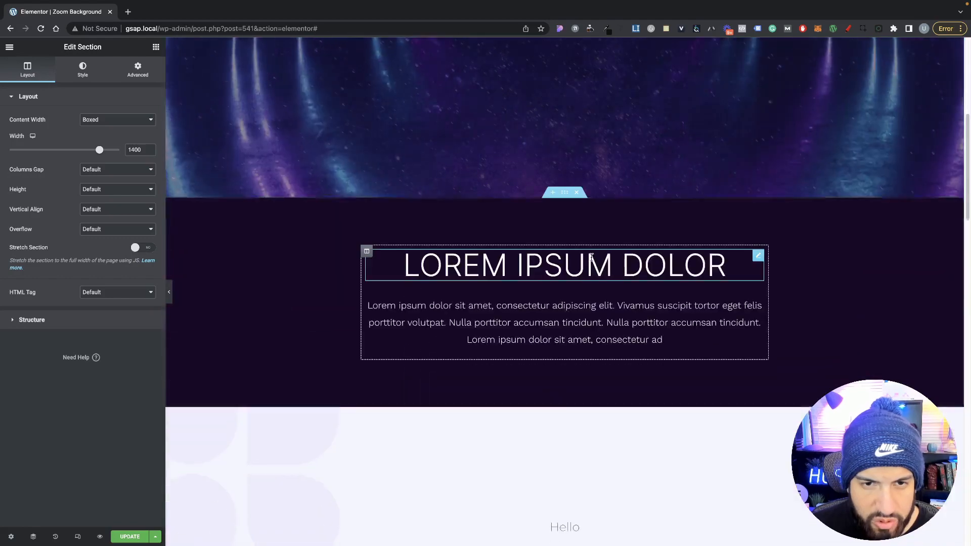
scroll(591, 257, "up", 7)
scroll(451, 232, "down", 2)
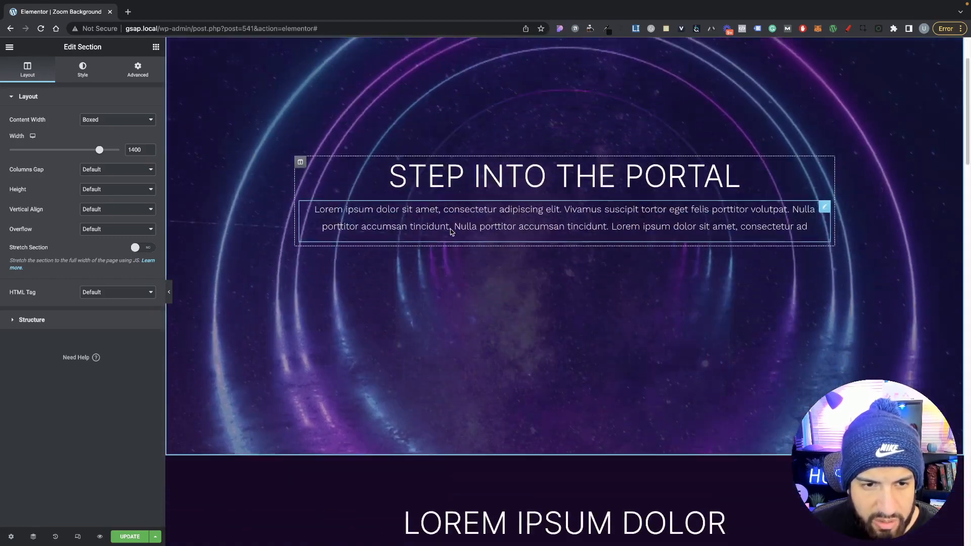
scroll(451, 232, "up", 2)
scroll(570, 303, "down", 1)
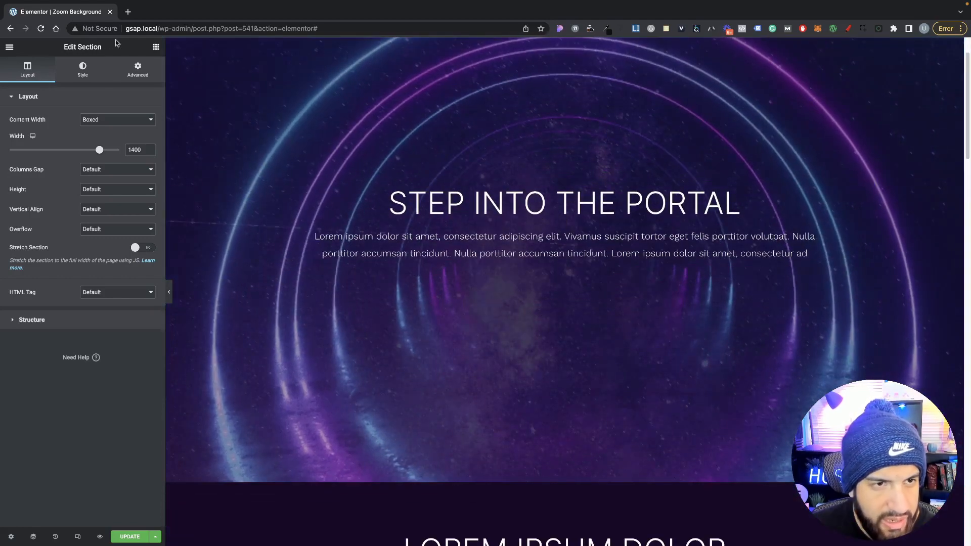
Step: Add an Image widget below the portal section's paragraph and choose planet1.png from the media library as its image
left_click(155, 47)
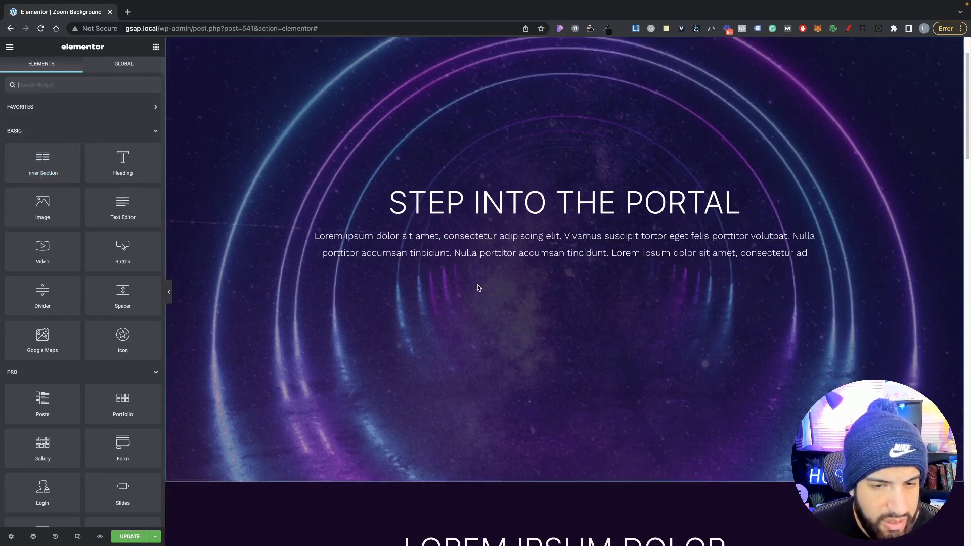
scroll(479, 285, "down", 3)
scroll(451, 267, "up", 4)
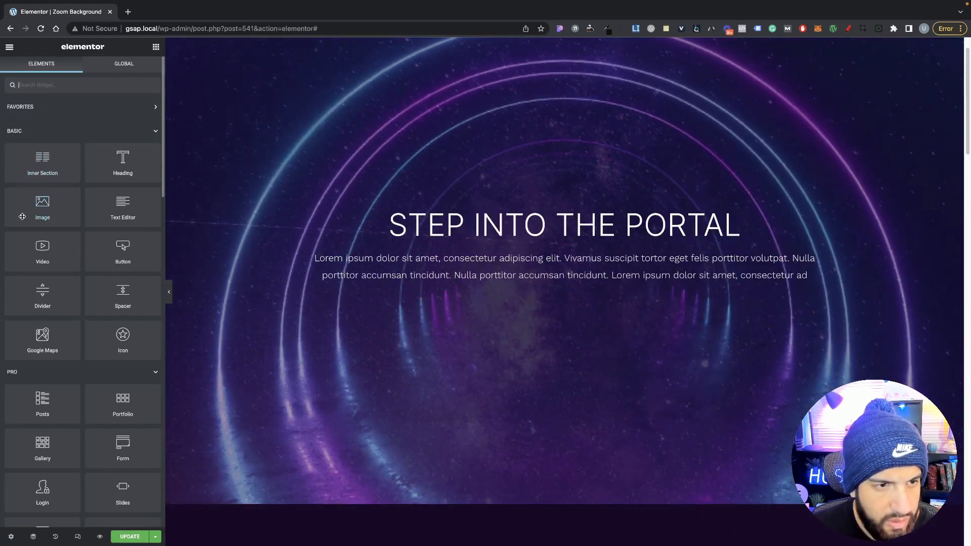
left_click_drag(22, 217, 591, 281)
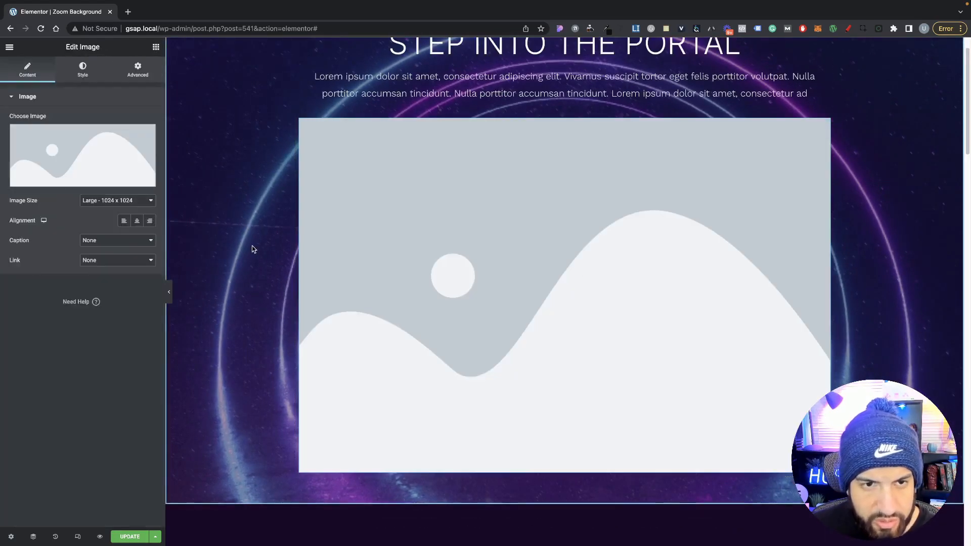
scroll(527, 251, "up", 1)
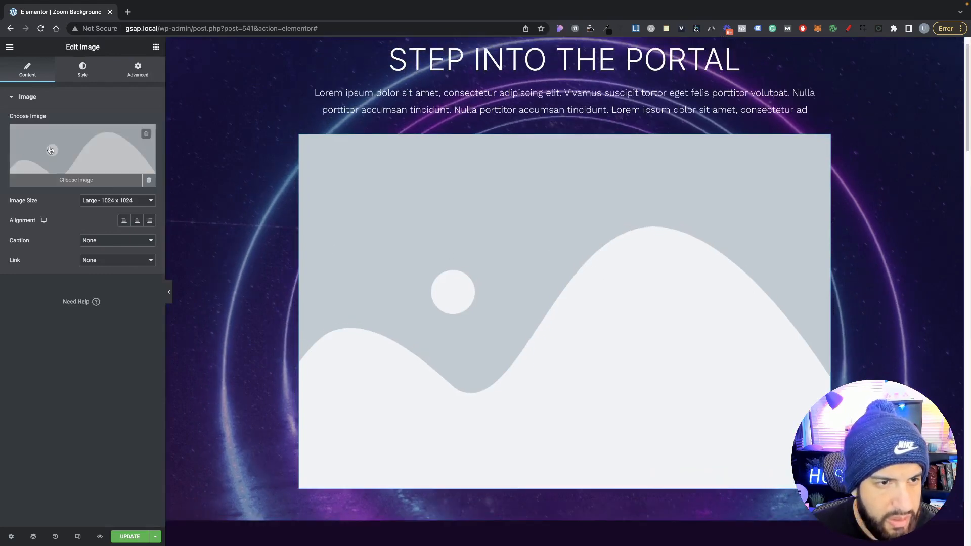
left_click(74, 154)
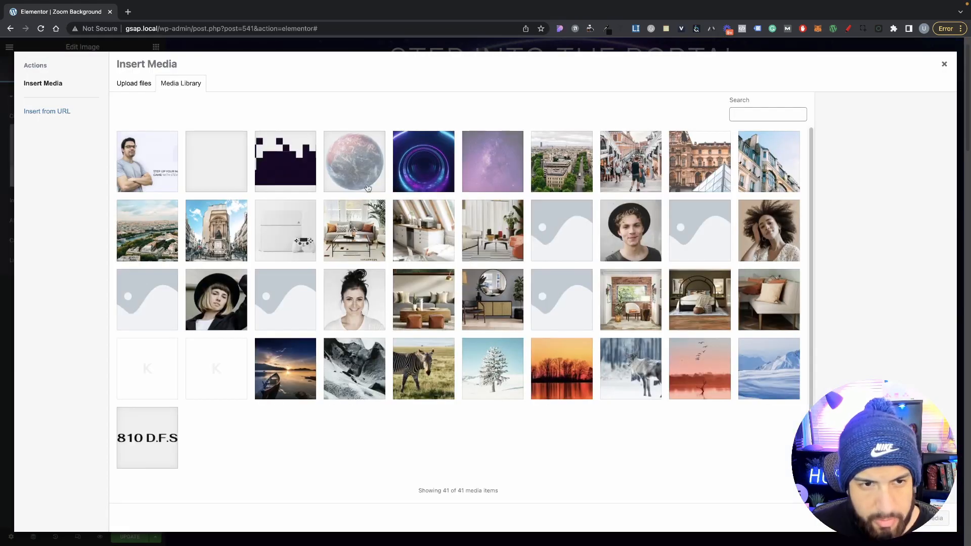
left_click(363, 181)
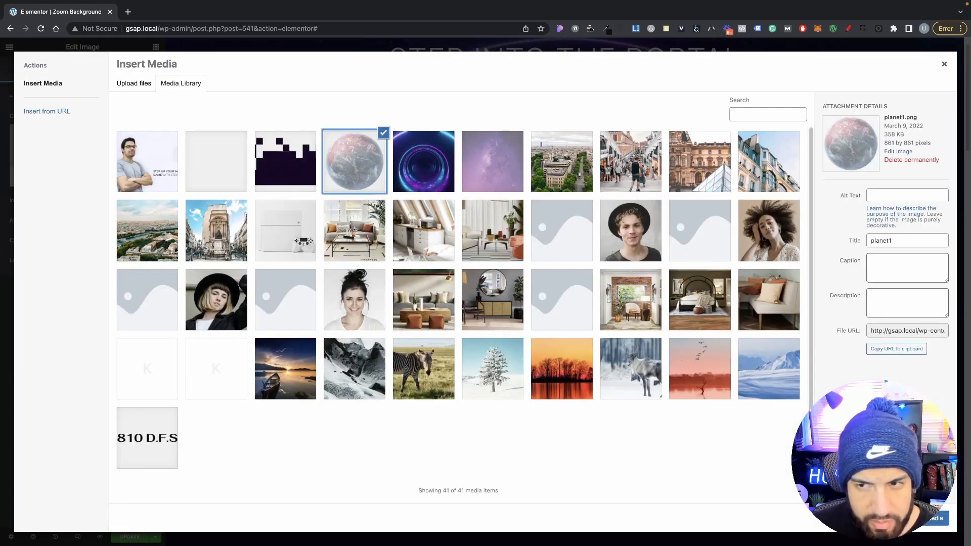
left_click(933, 519)
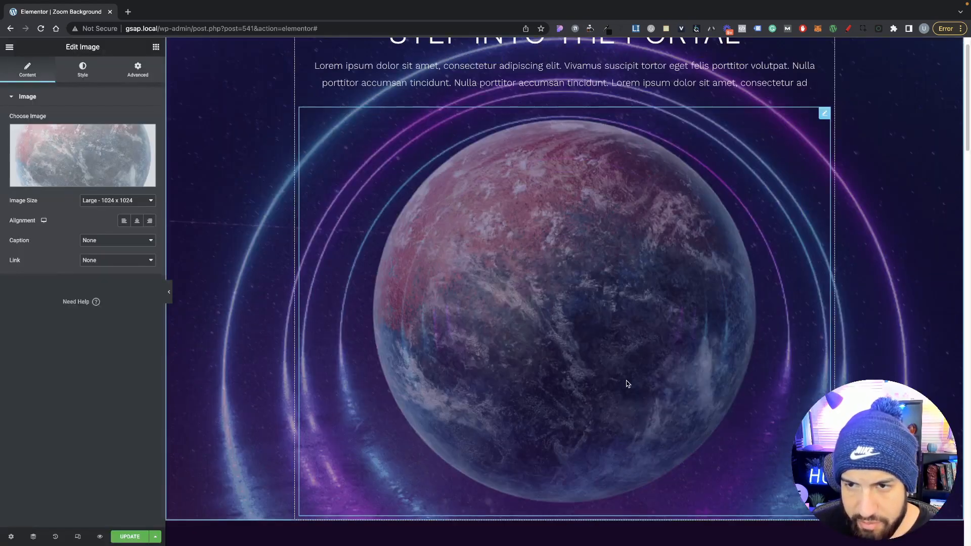
Step: Give the planet image a custom width of 806 px and set its position to Absolute
left_click(125, 78)
left_click(94, 388)
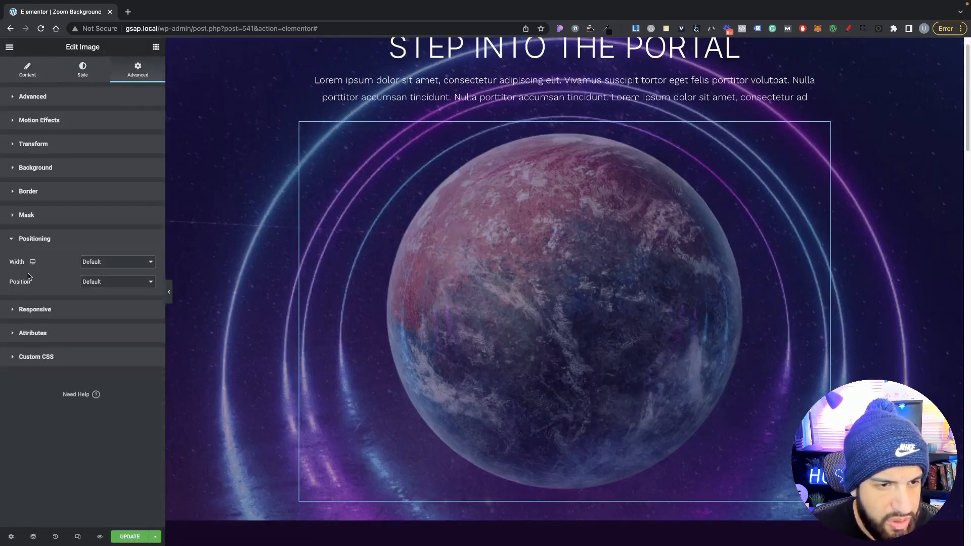
left_click(101, 263)
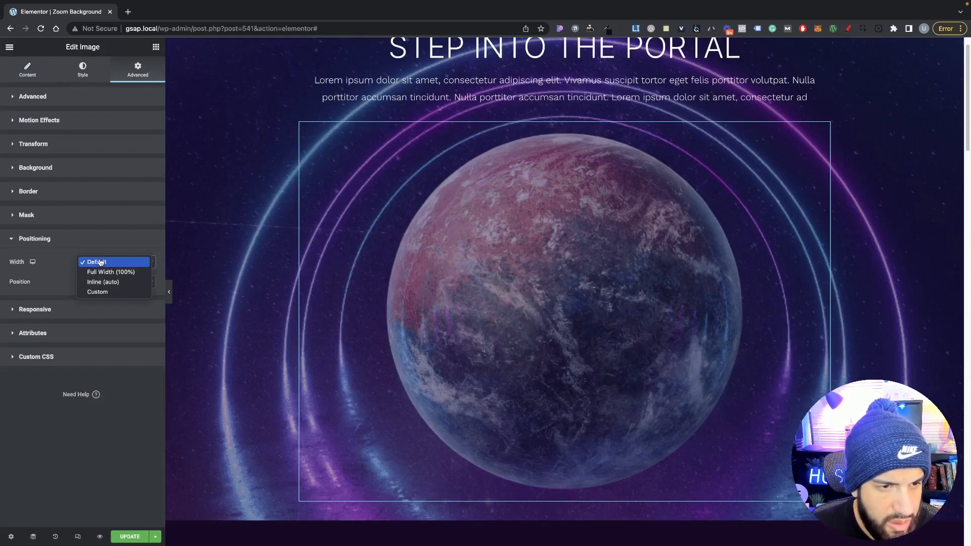
left_click(102, 292)
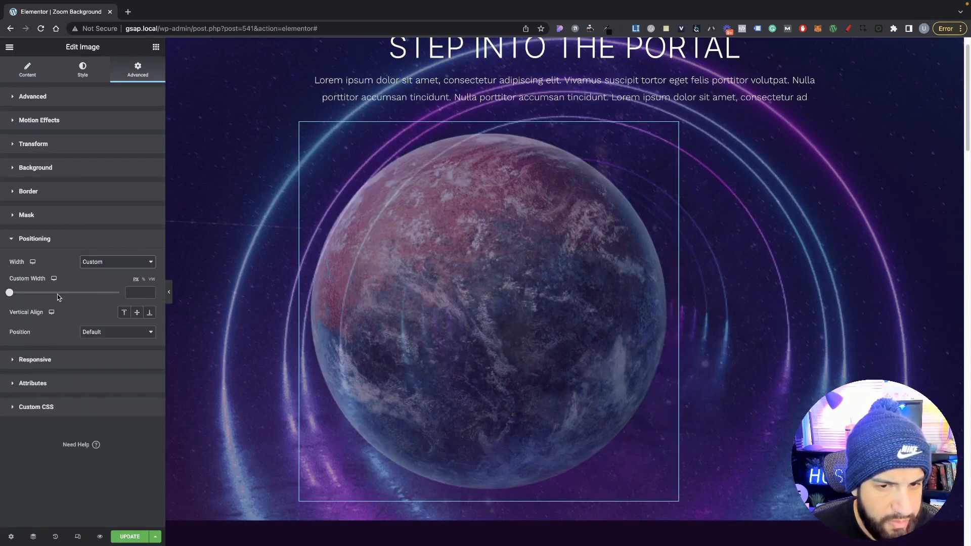
left_click_drag(15, 297, 100, 299)
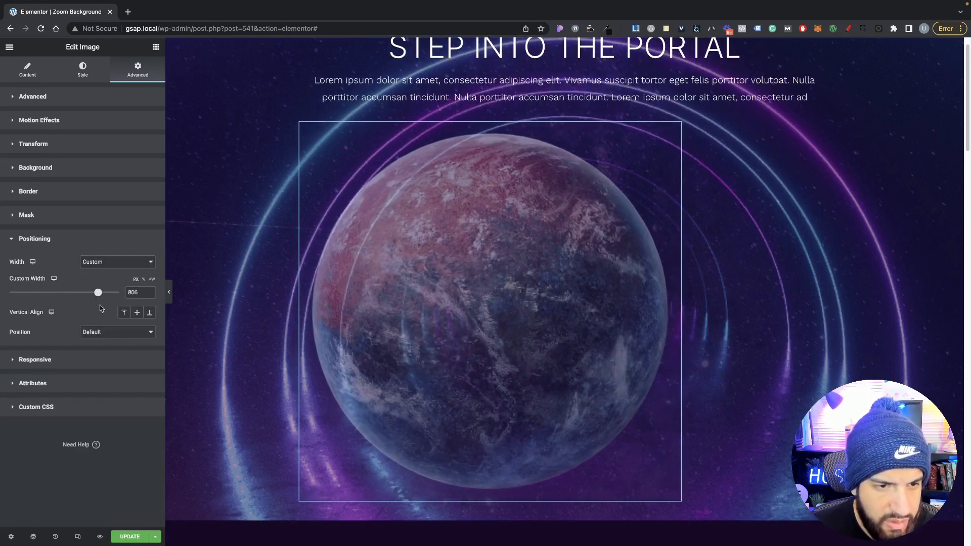
left_click(108, 332)
left_click(109, 343)
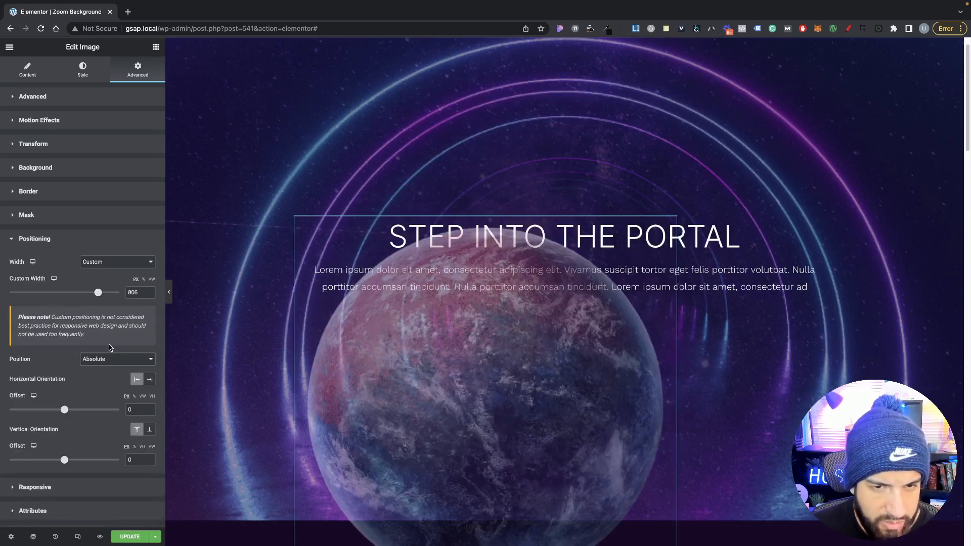
Step: Anchor the planet image vertically to the bottom, set its offsets to -379 vertical and -483 horizontal, and save the page
left_click(150, 433)
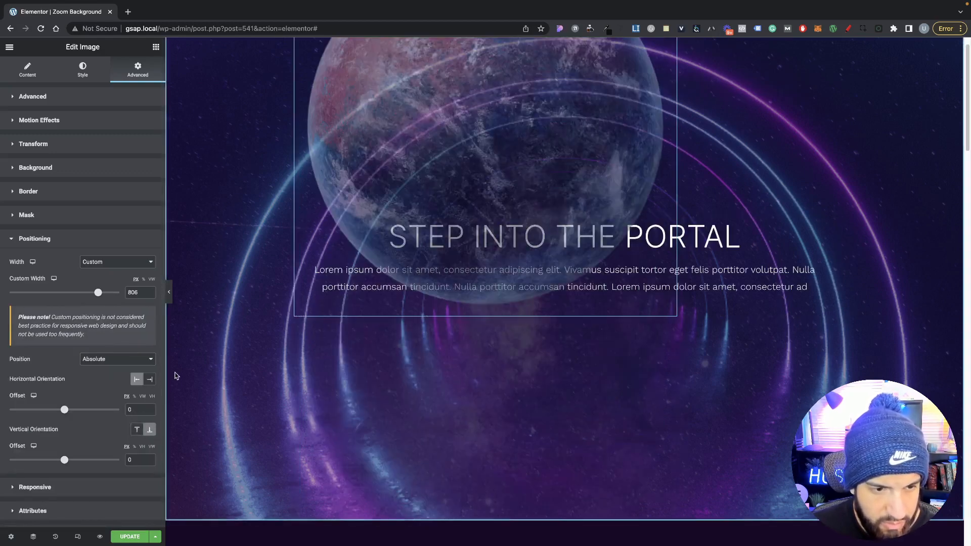
left_click_drag(64, 461, 43, 460)
left_click_drag(65, 410, 38, 410)
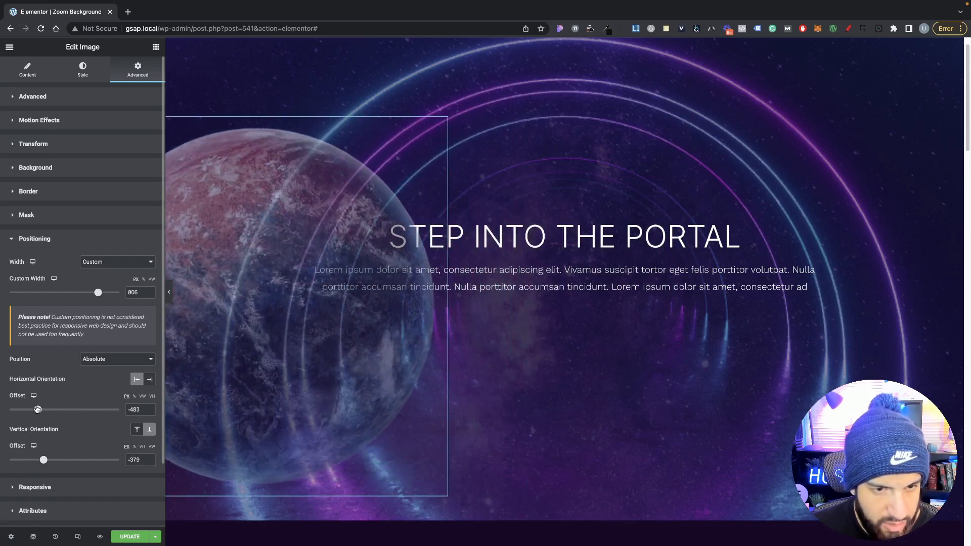
left_click(169, 291)
scroll(511, 335, "down", 3)
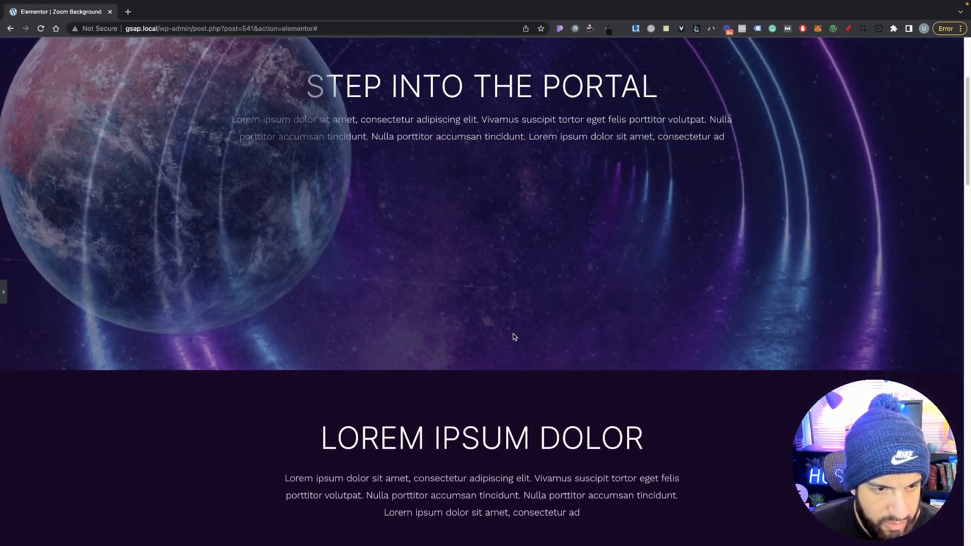
scroll(480, 329, "up", 5)
left_click(2, 295)
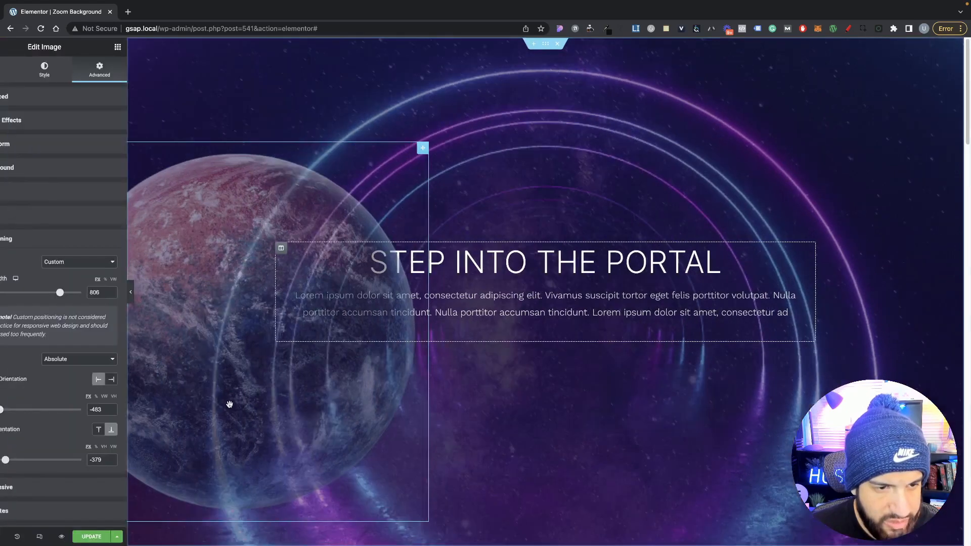
left_click(130, 535)
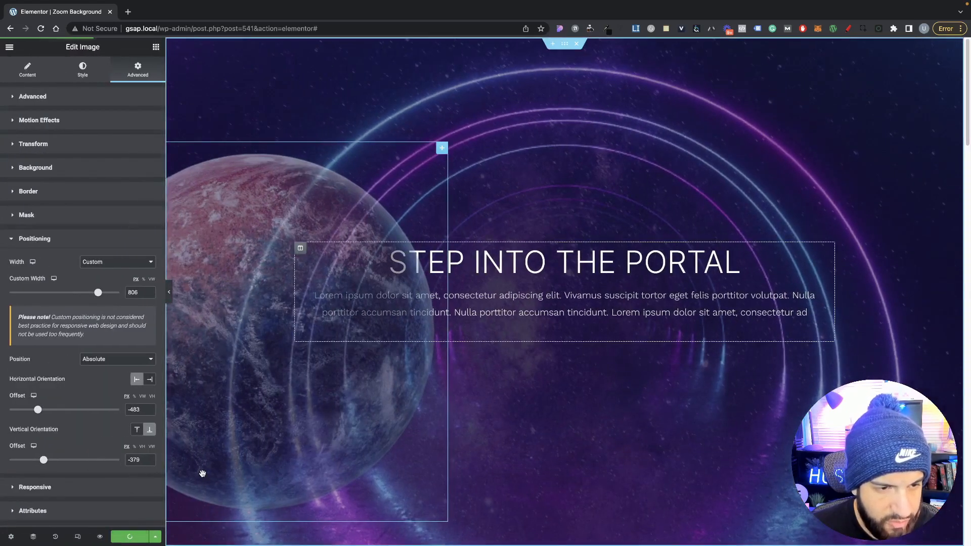
Step: Turn on scrolling effects for the planet image, adding vertical scroll Up and horizontal scroll To Left, both at the default speed 4
left_click(71, 96)
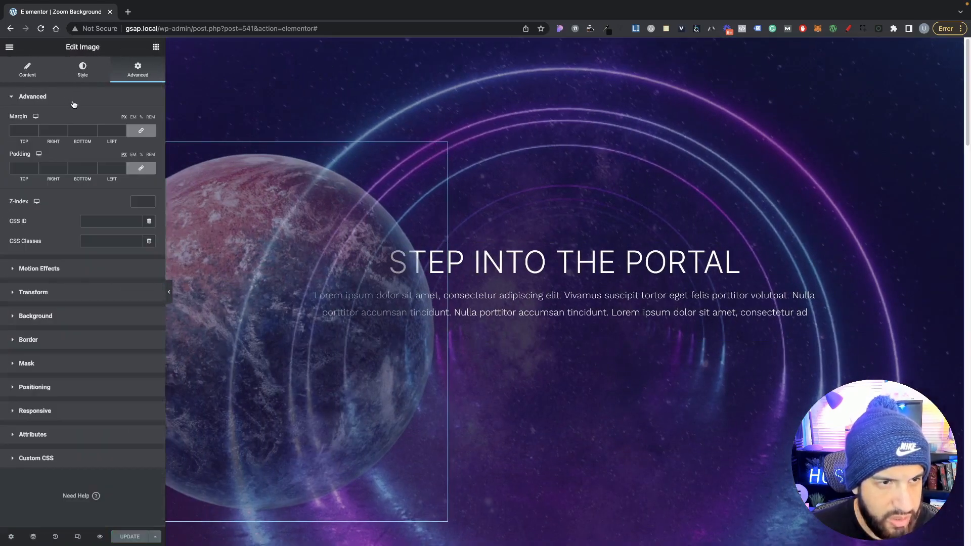
left_click(51, 269)
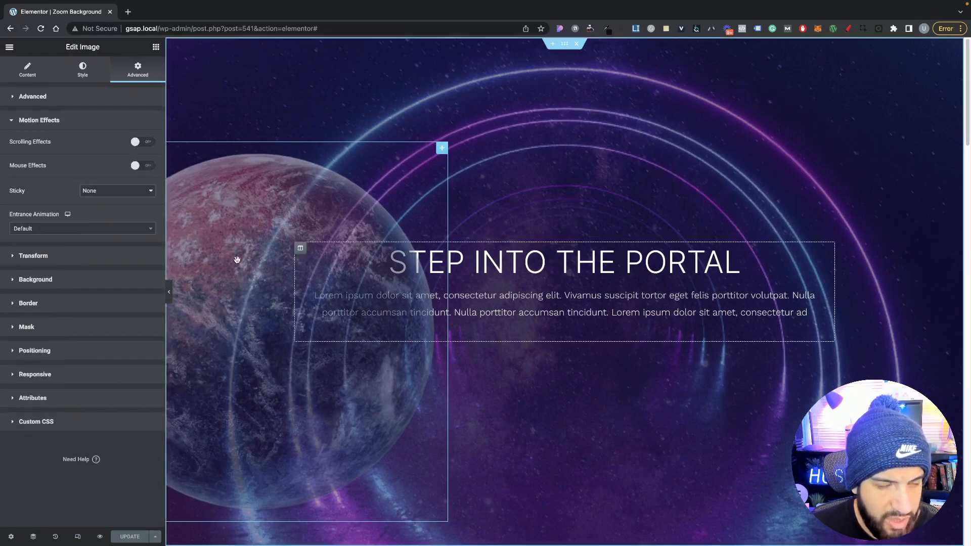
scroll(275, 277, "down", 4)
scroll(284, 276, "up", 4)
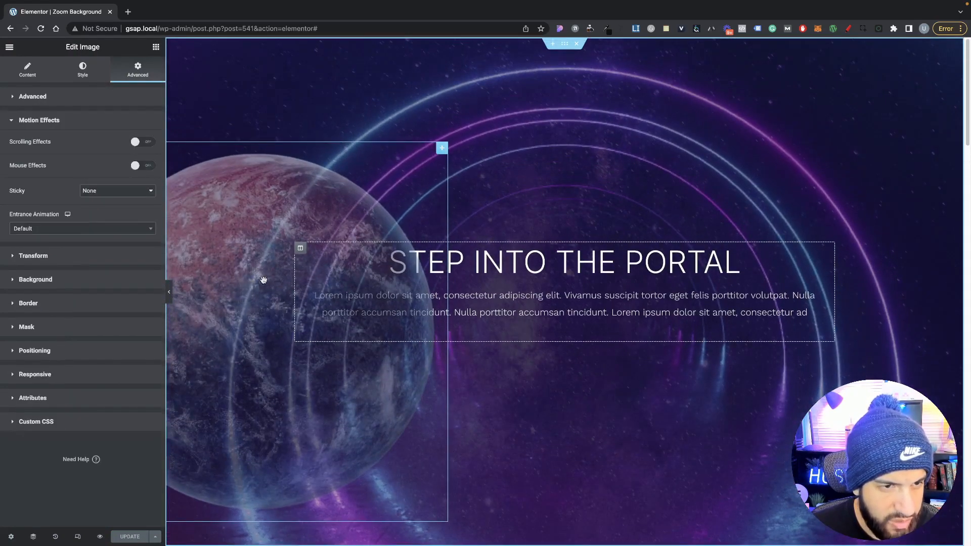
left_click(139, 121)
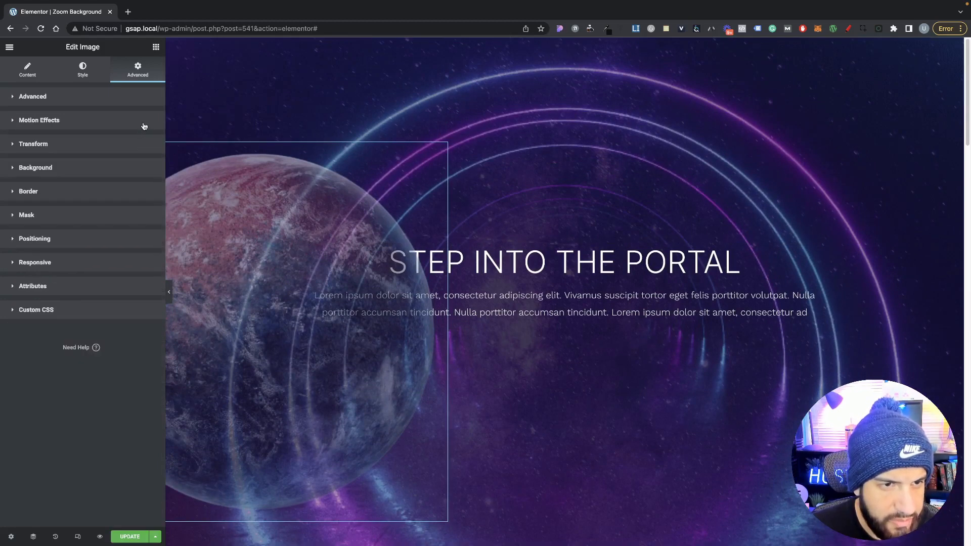
left_click(145, 126)
left_click(147, 142)
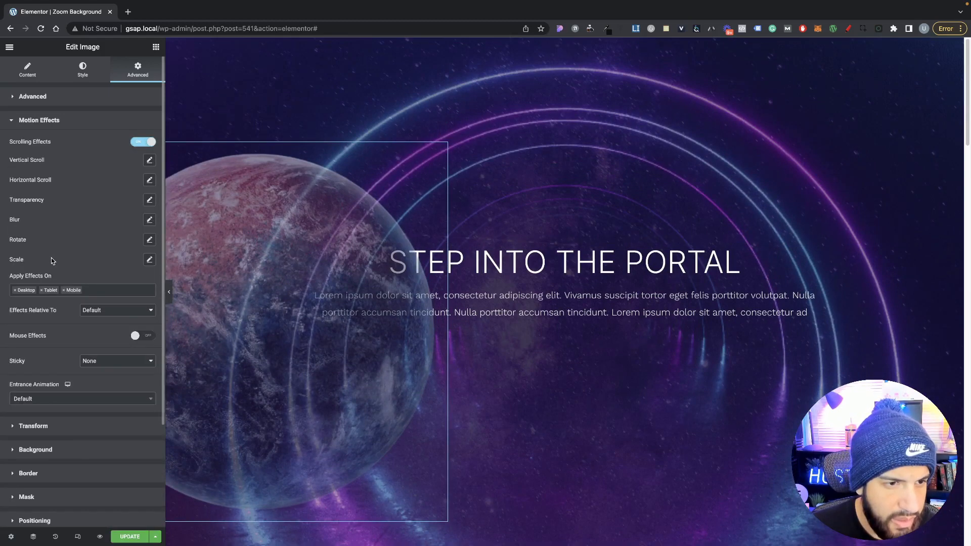
left_click(149, 161)
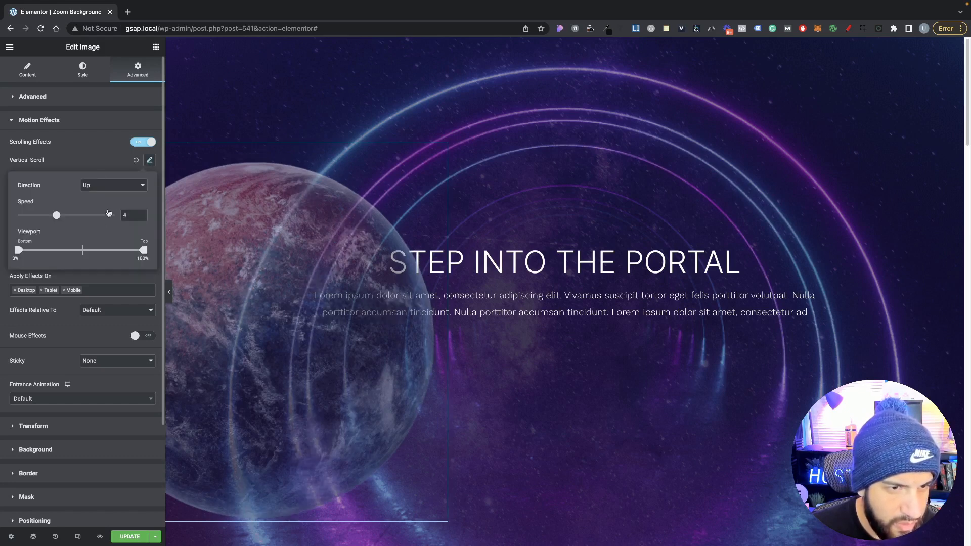
left_click(98, 164)
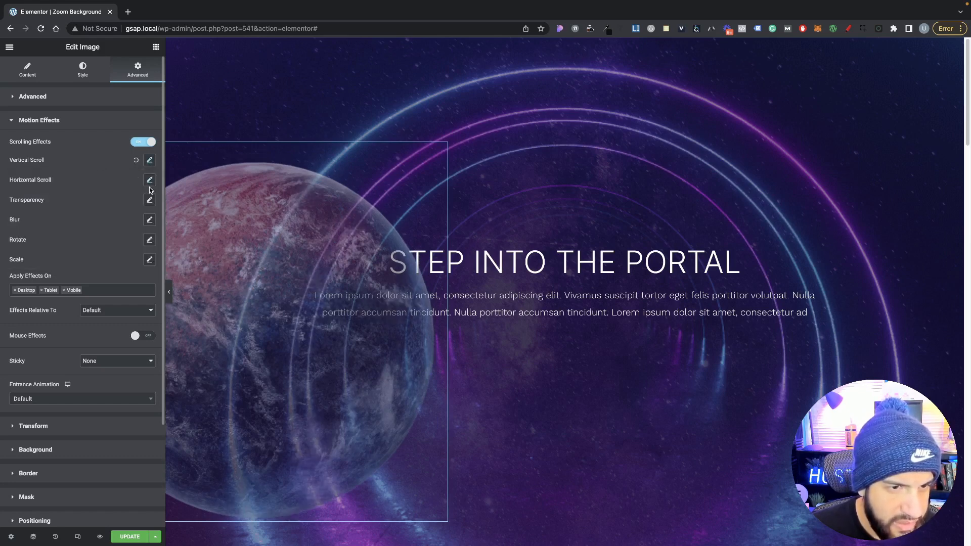
left_click(149, 181)
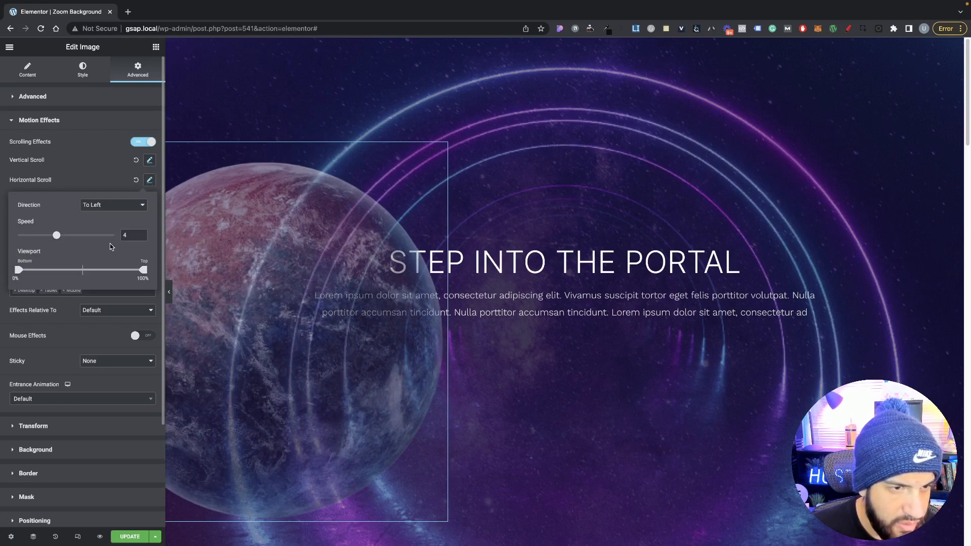
Step: Test the planet's scroll movement over the portal section in the editor and update the page
scroll(308, 280, "down", 5)
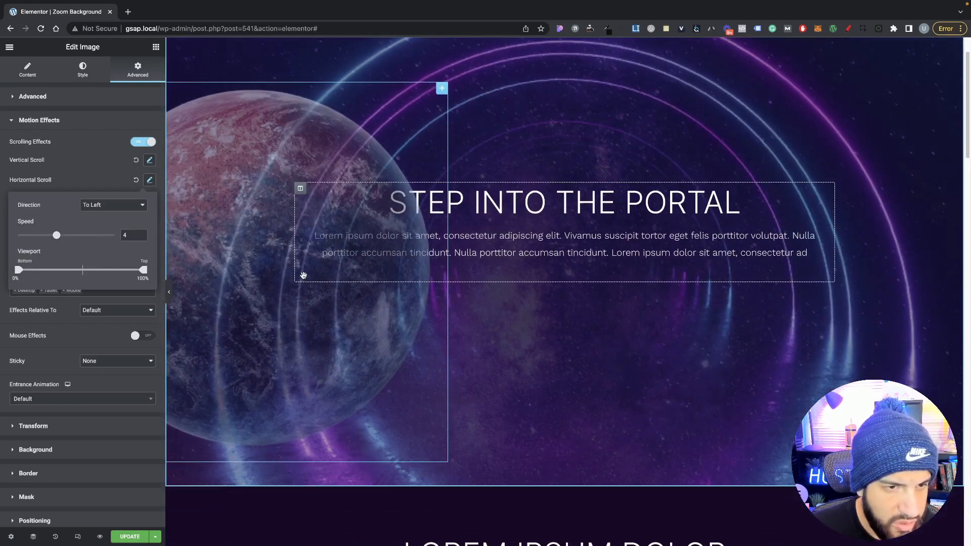
scroll(308, 280, "up", 5)
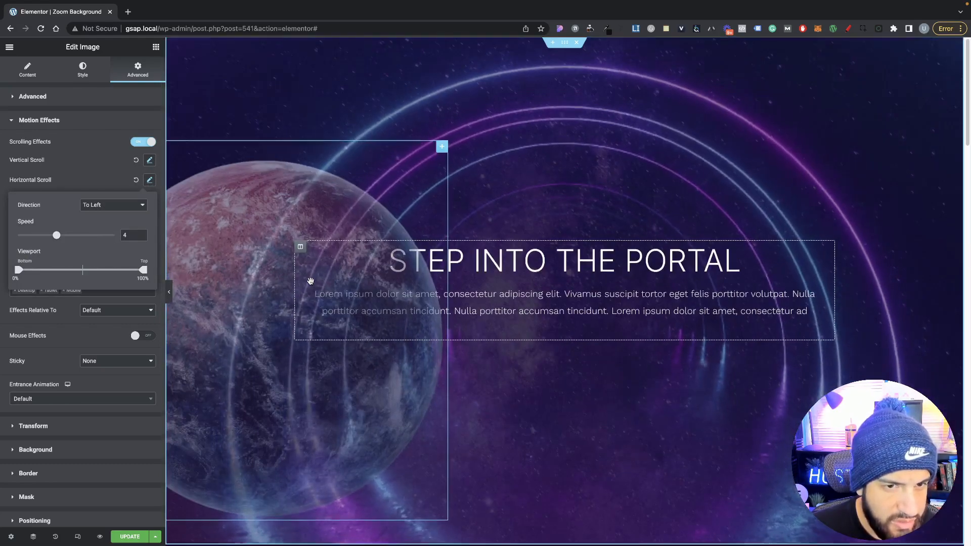
scroll(311, 281, "down", 6)
scroll(314, 281, "up", 6)
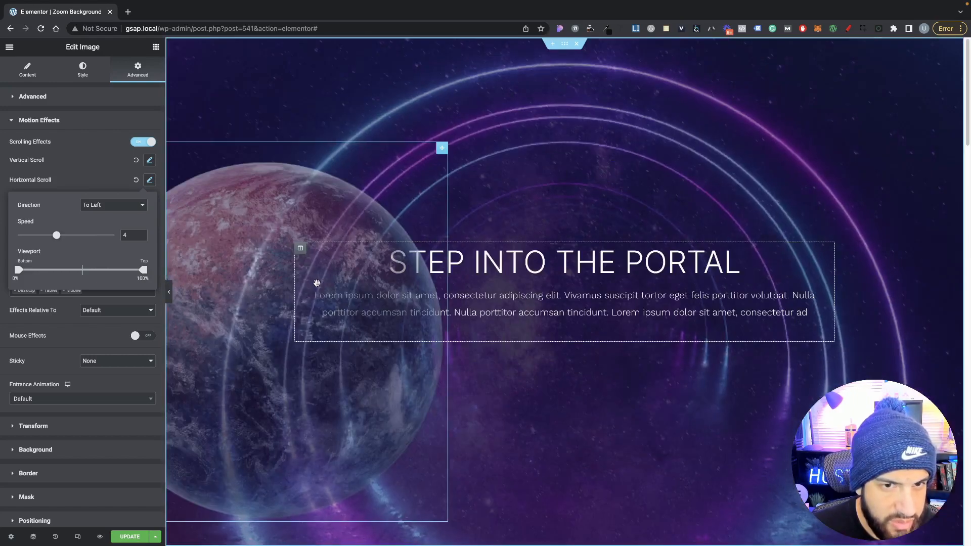
scroll(317, 279, "down", 5)
scroll(317, 281, "up", 5)
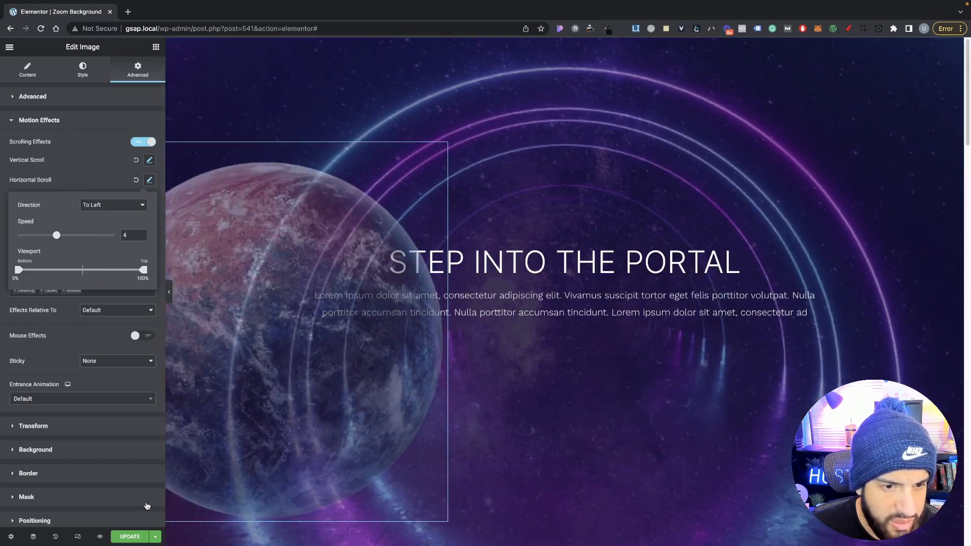
left_click(132, 538)
left_click(131, 534)
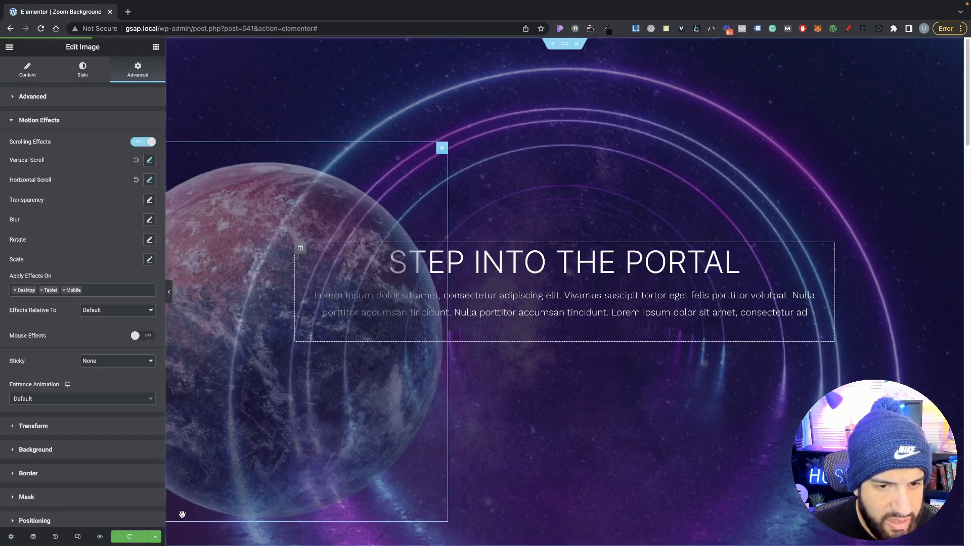
Step: Open the page preview and examine how the planet moves against the zooming portal background on scroll
left_click(100, 537)
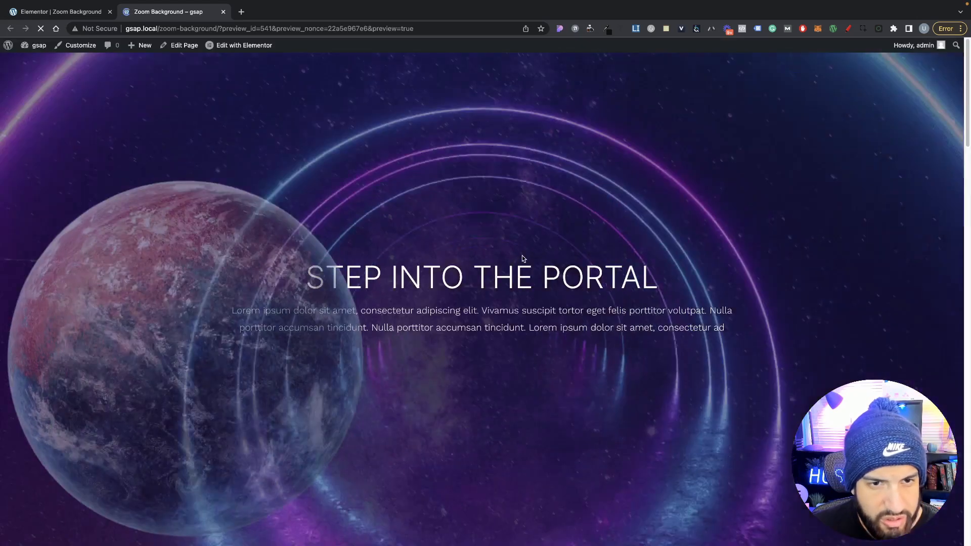
scroll(526, 255, "down", 10)
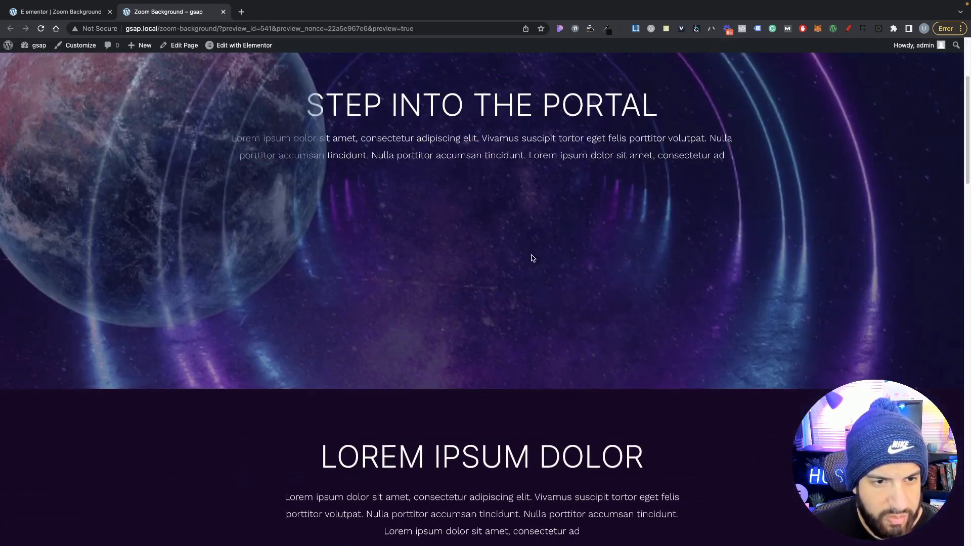
scroll(535, 258, "up", 5)
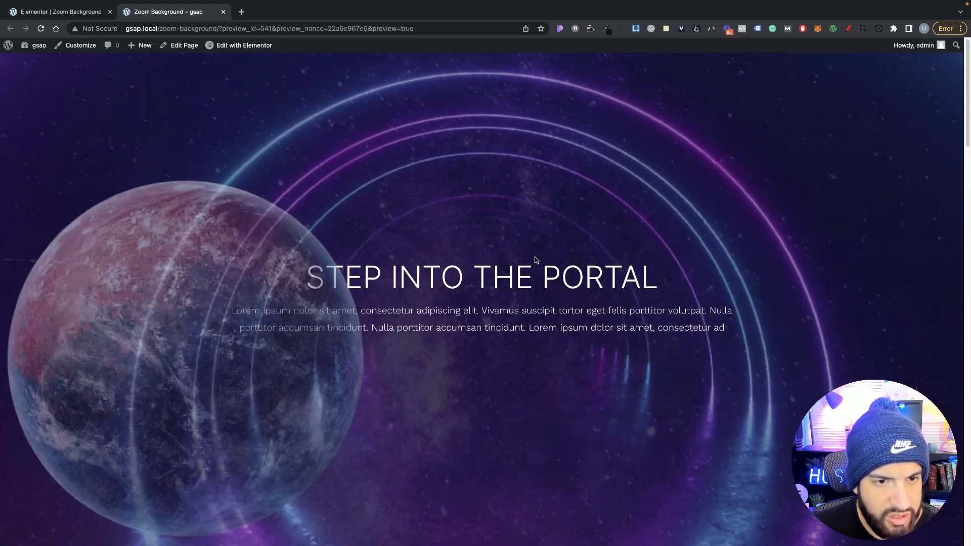
scroll(536, 259, "down", 4)
scroll(534, 259, "up", 8)
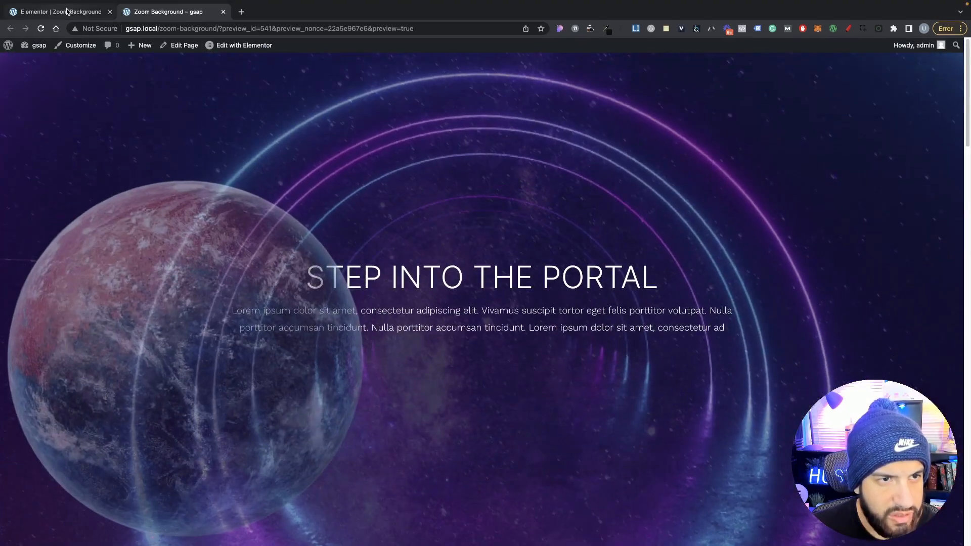
Step: In the editor, set the planet's vertical scroll speed to 8.8 and horizontal scroll speed to 7.6, and update the page
left_click(66, 11)
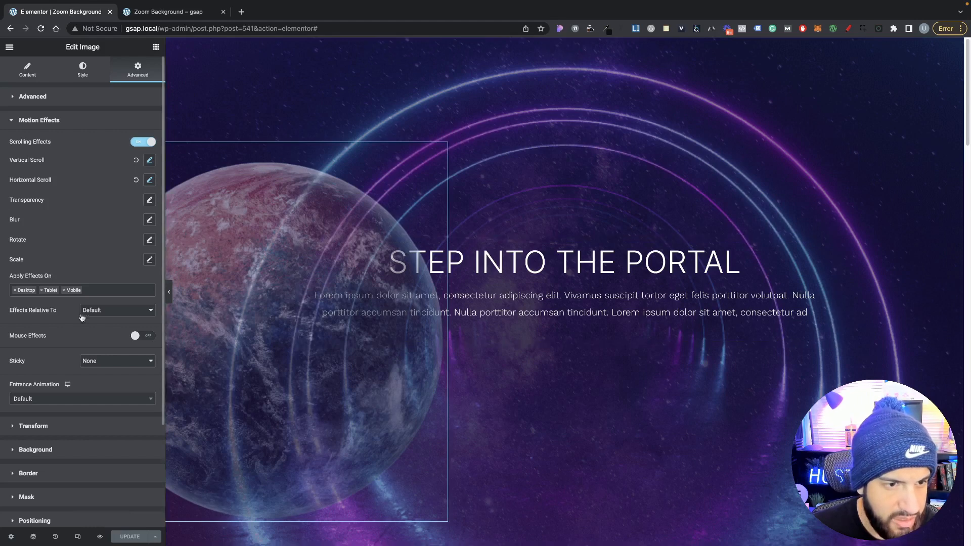
left_click(149, 160)
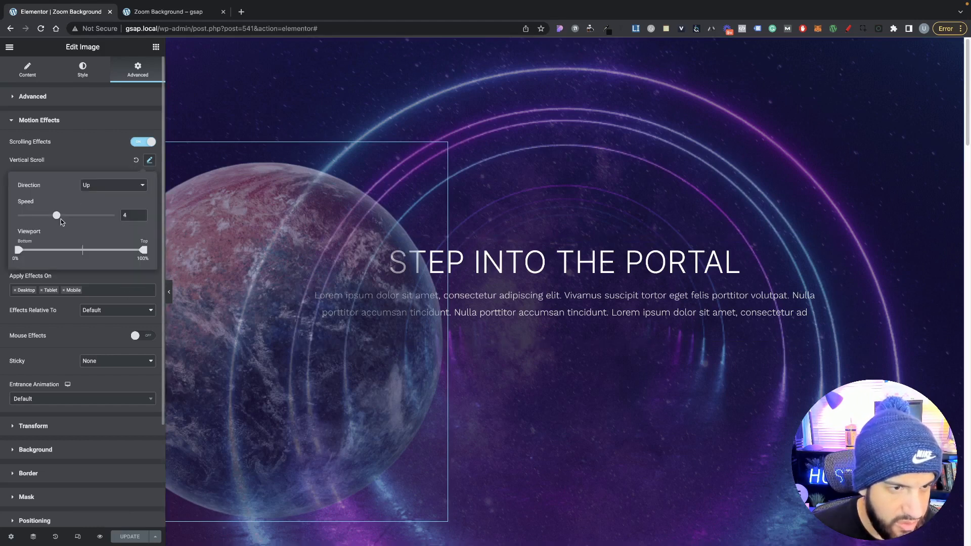
left_click_drag(57, 216, 102, 216)
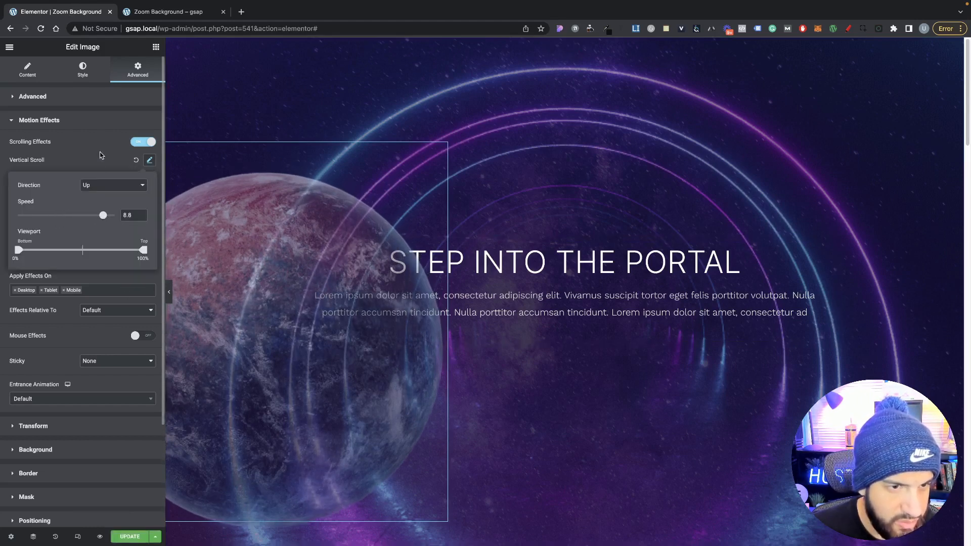
left_click(124, 162)
left_click(149, 180)
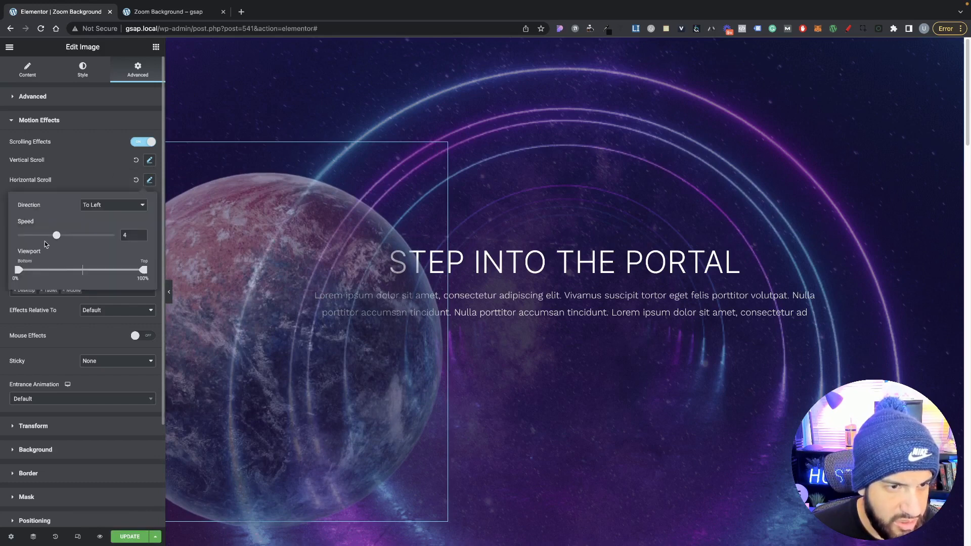
left_click_drag(56, 235, 90, 236)
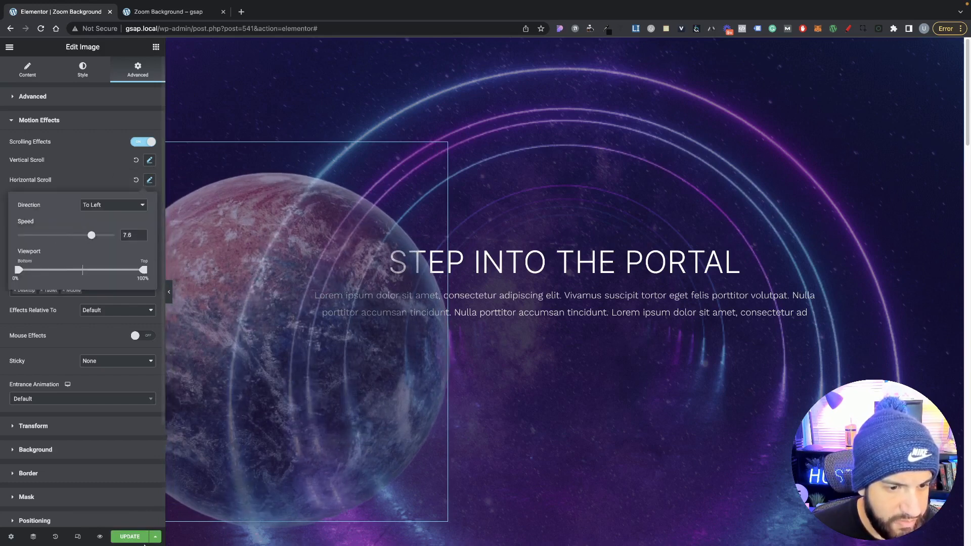
left_click(144, 540)
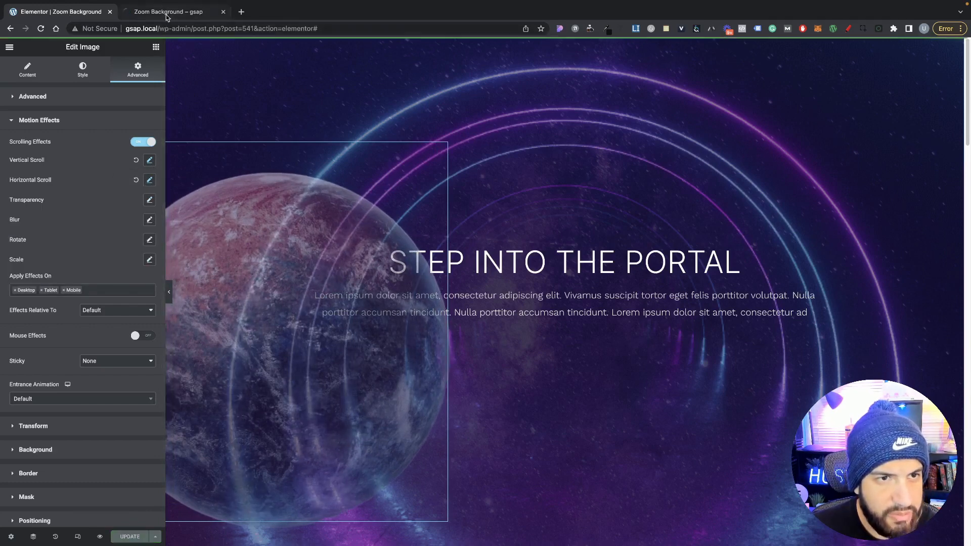
Step: Examine the planet's faster scroll movement across the portal section in the page preview
left_click(167, 15)
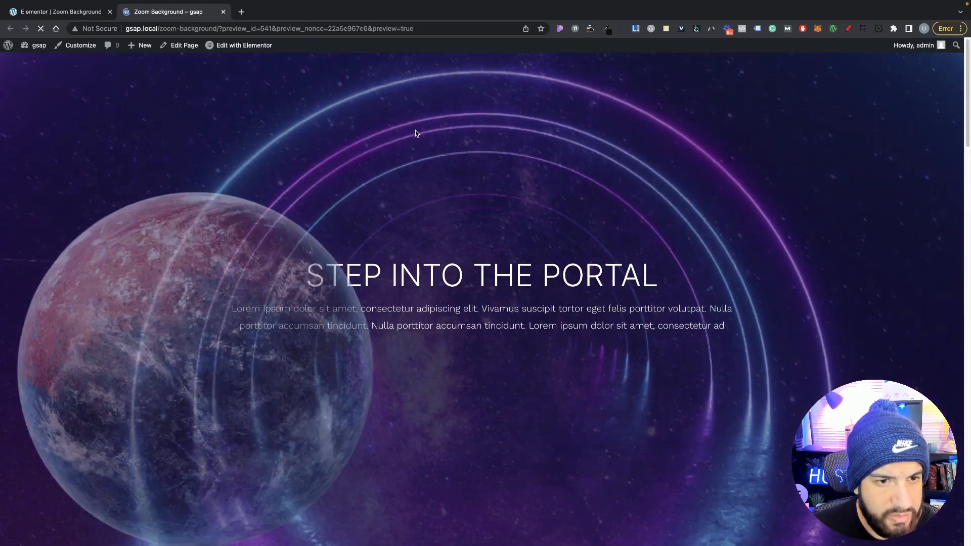
scroll(420, 137, "down", 1)
scroll(426, 144, "down", 4)
scroll(430, 149, "up", 5)
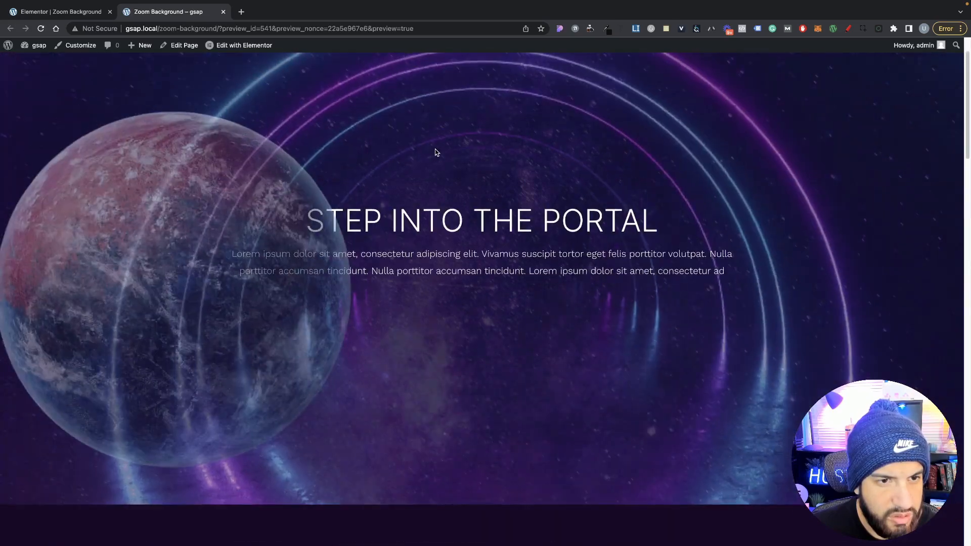
scroll(438, 156, "down", 6)
scroll(438, 156, "up", 6)
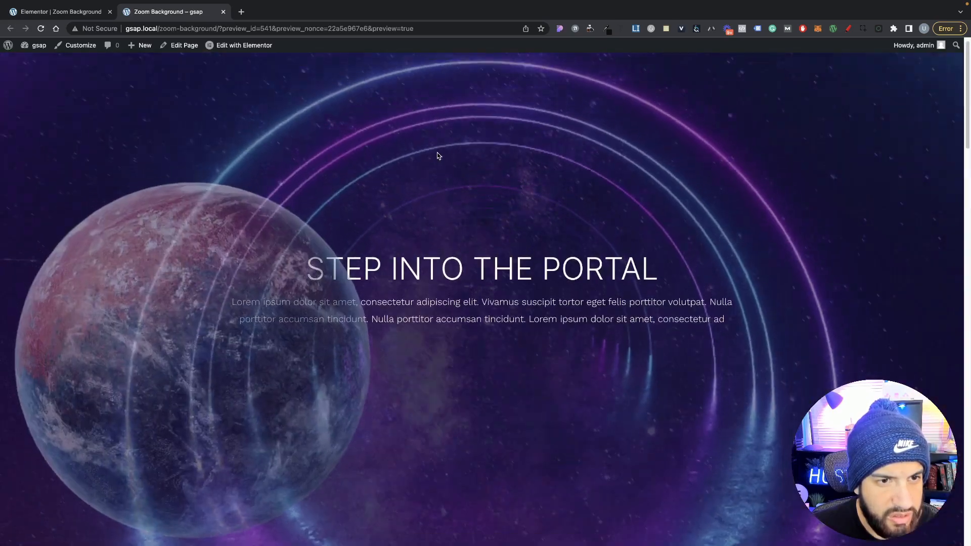
scroll(438, 156, "down", 4)
scroll(438, 157, "down", 3)
scroll(438, 156, "up", 5)
scroll(439, 157, "down", 6)
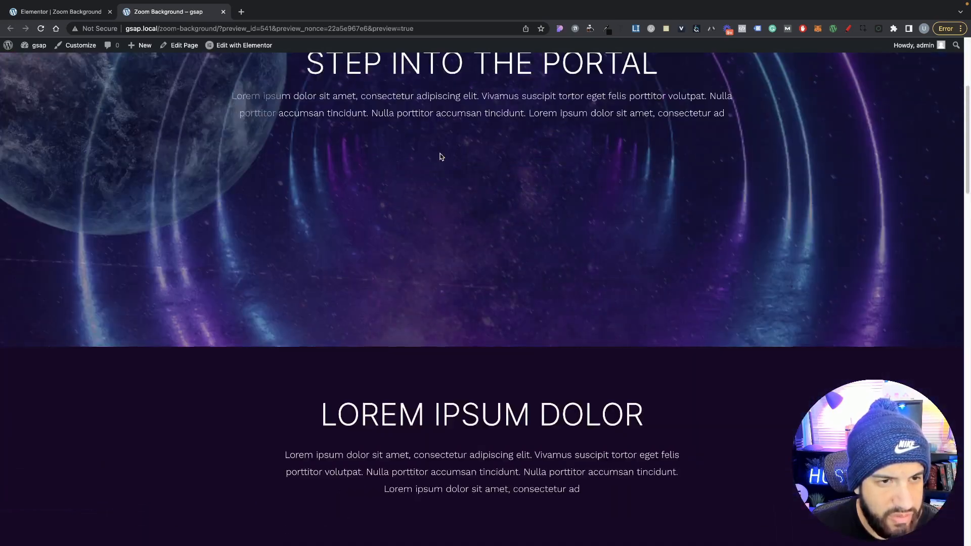
scroll(364, 147, "up", 5)
scroll(371, 150, "down", 4)
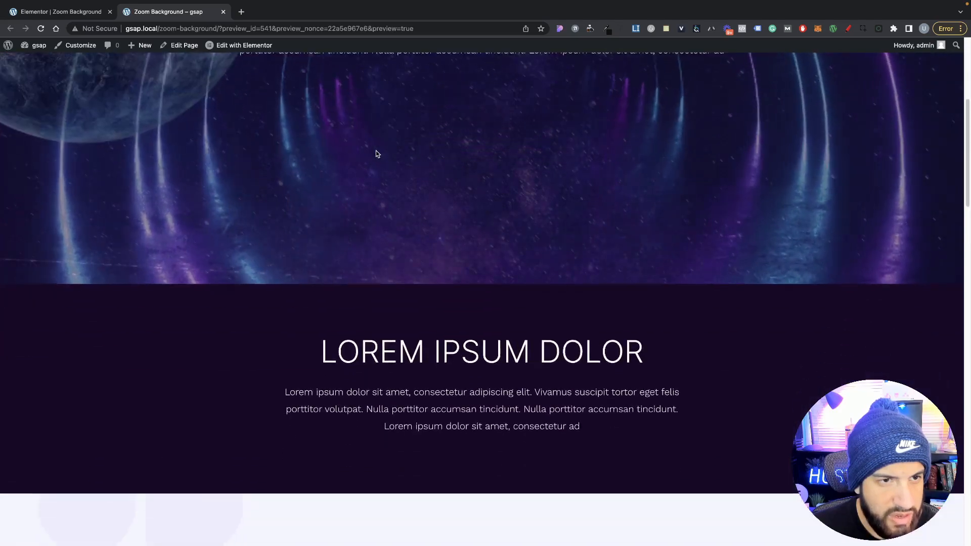
scroll(375, 154, "up", 4)
Step: In the editor, set the planet image's vertical scroll direction to Down and update the page
left_click(60, 11)
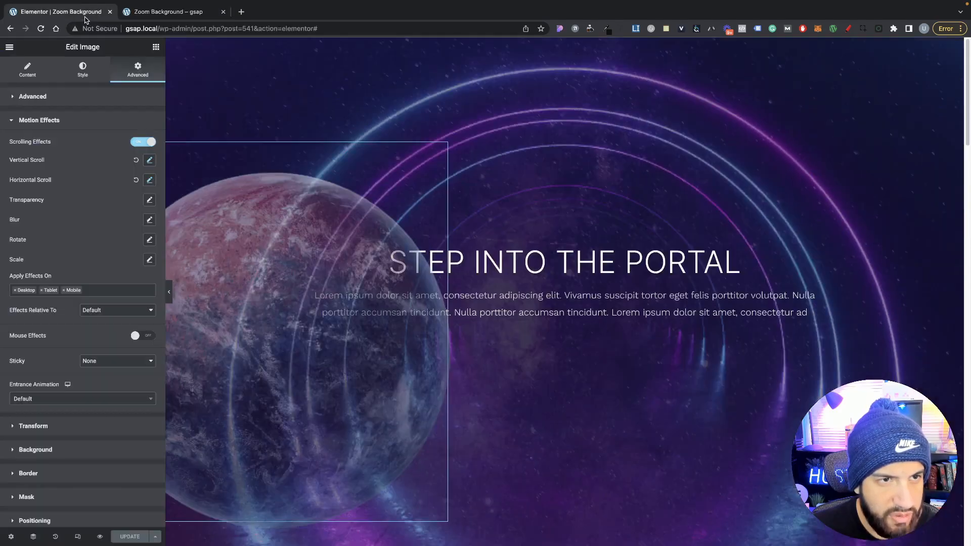
left_click(150, 161)
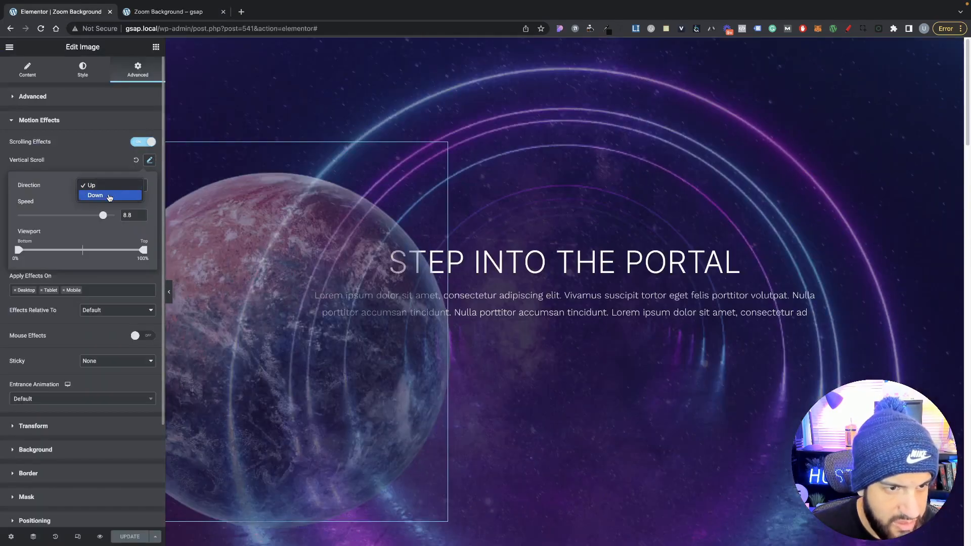
left_click(109, 195)
left_click(130, 537)
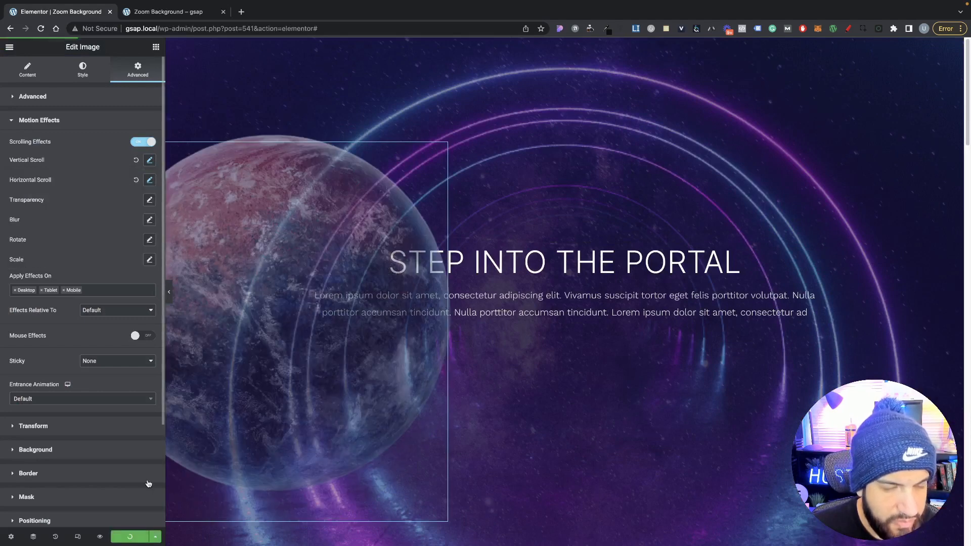
Step: Examine in the page preview how the planet moves over the portal and the dark text section with the downward scroll direction
left_click(158, 11)
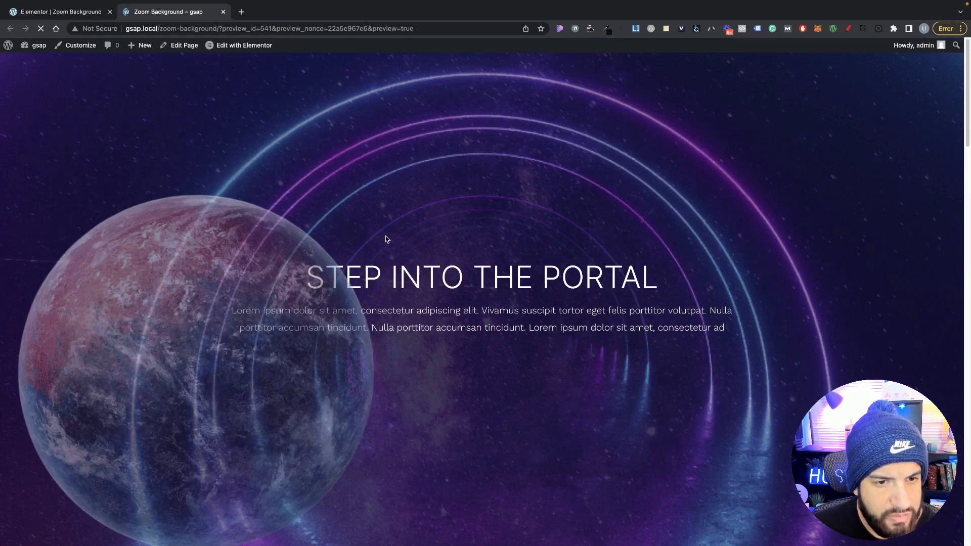
scroll(436, 240, "down", 5)
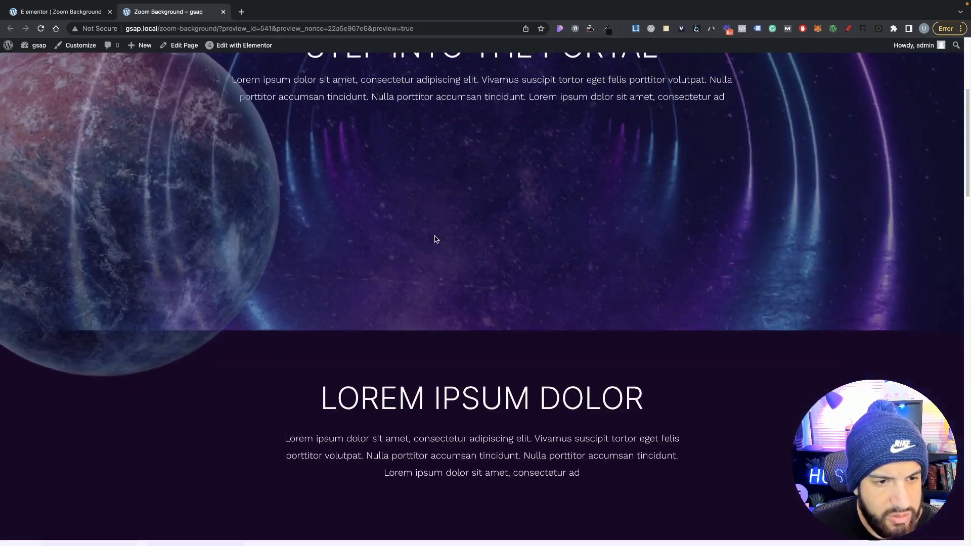
scroll(436, 239, "down", 5)
scroll(394, 236, "up", 4)
scroll(303, 273, "down", 4)
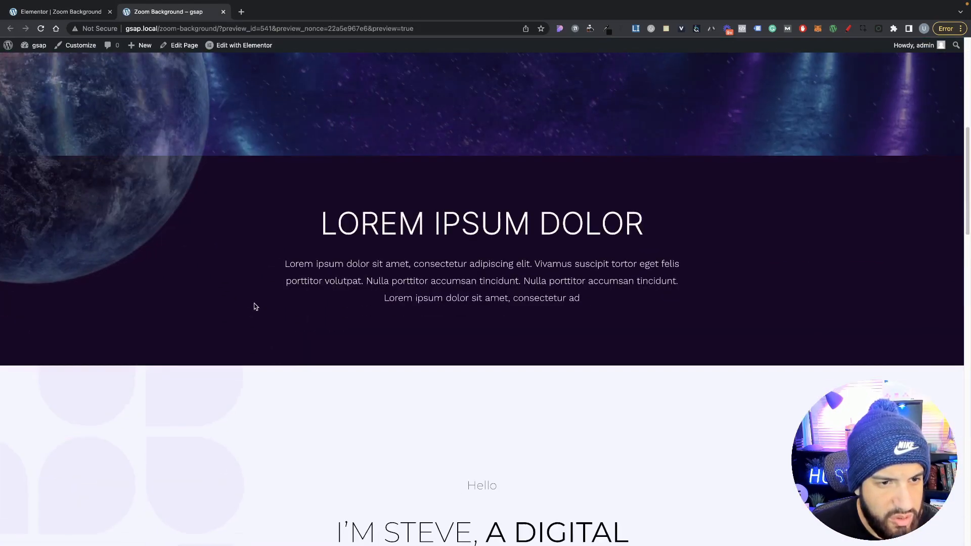
scroll(177, 279, "down", 2)
scroll(166, 275, "up", 3)
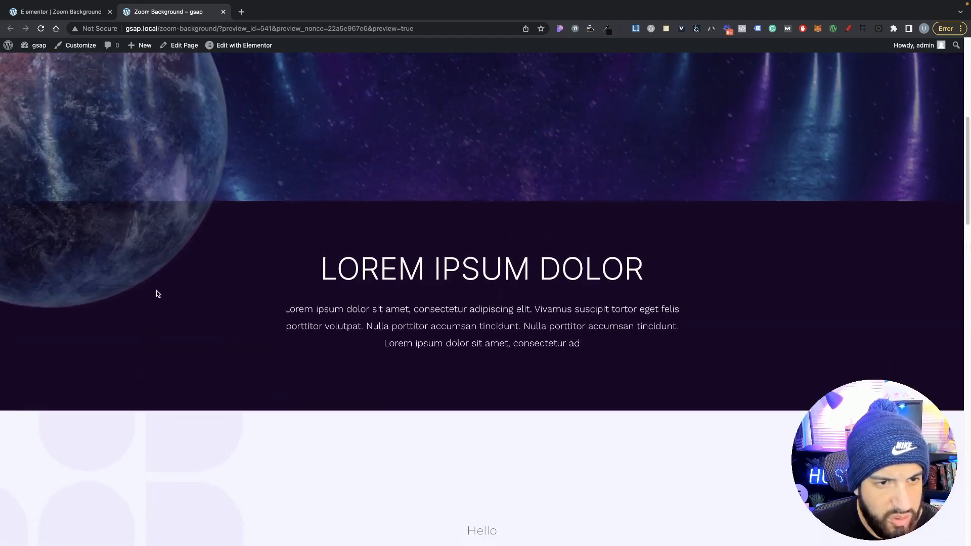
scroll(157, 294, "up", 5)
scroll(240, 328, "down", 7)
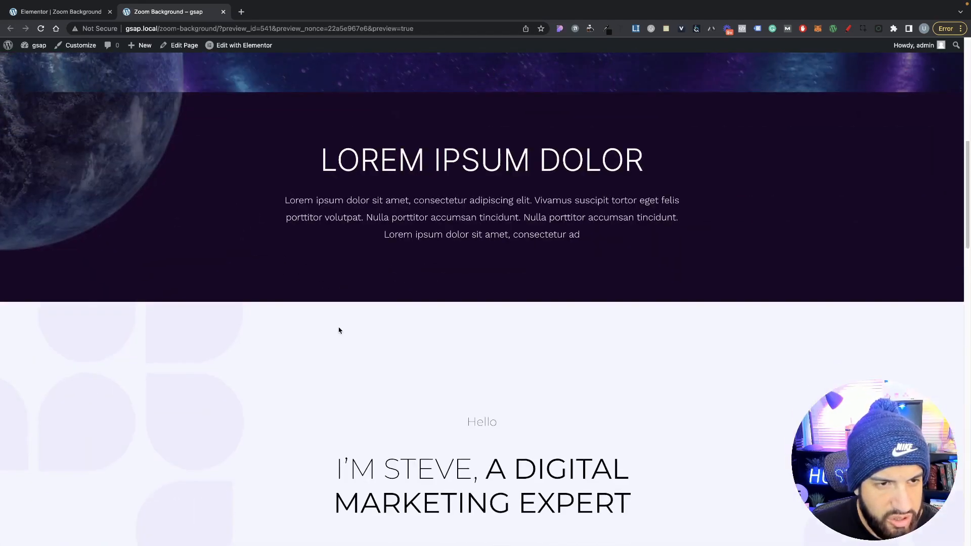
scroll(339, 331, "up", 8)
scroll(407, 348, "down", 4)
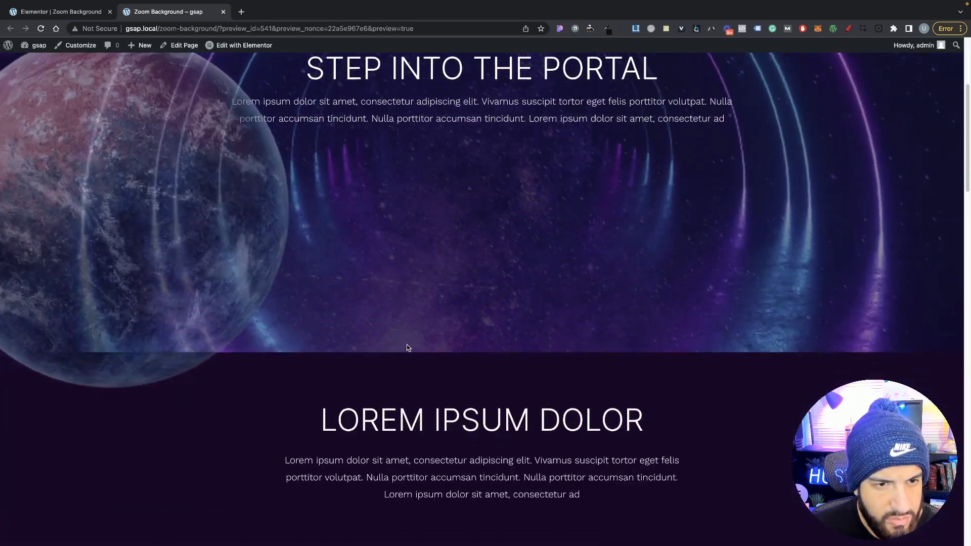
scroll(408, 346, "down", 3)
scroll(407, 344, "up", 8)
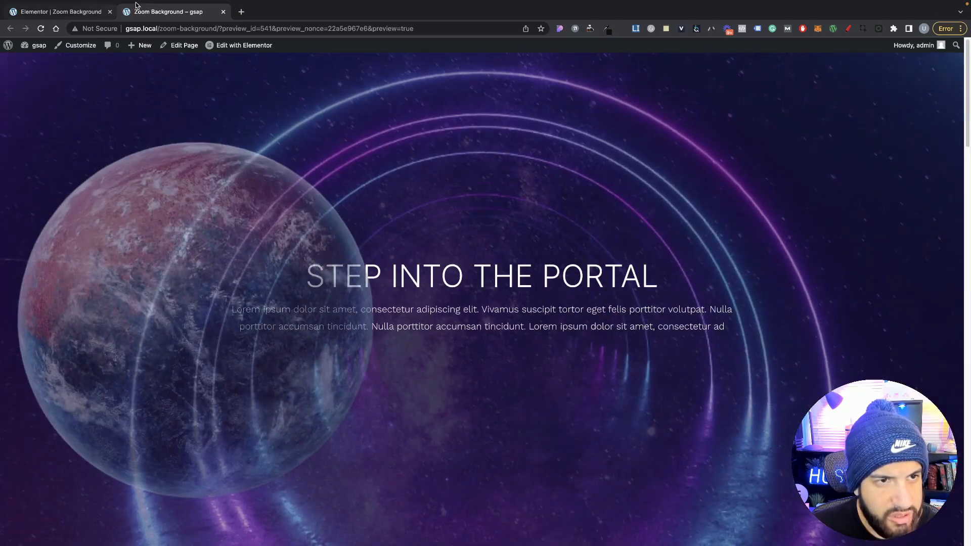
Step: Back in the editor, set the planet image's vertical offset to -258 px and update the page
left_click(73, 14)
scroll(489, 322, "down", 6)
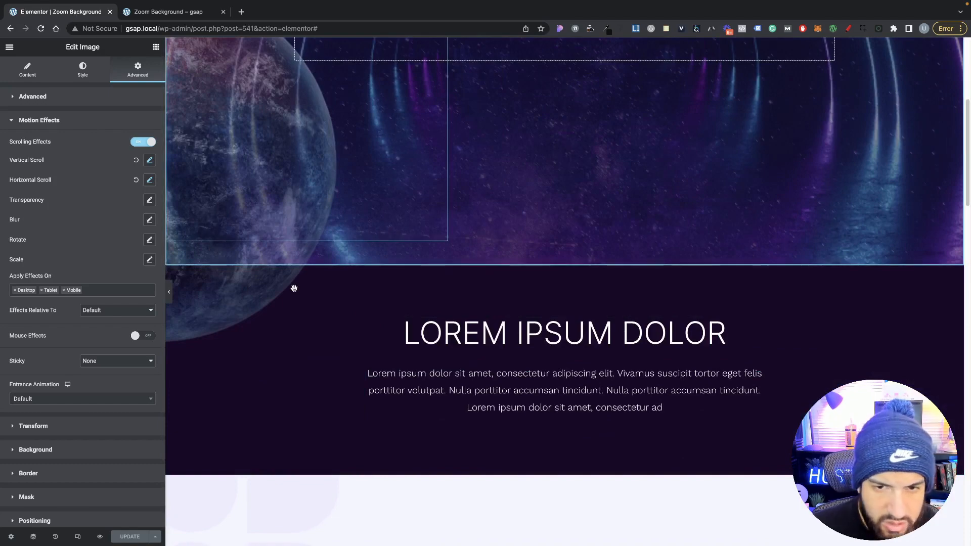
scroll(305, 298, "up", 5)
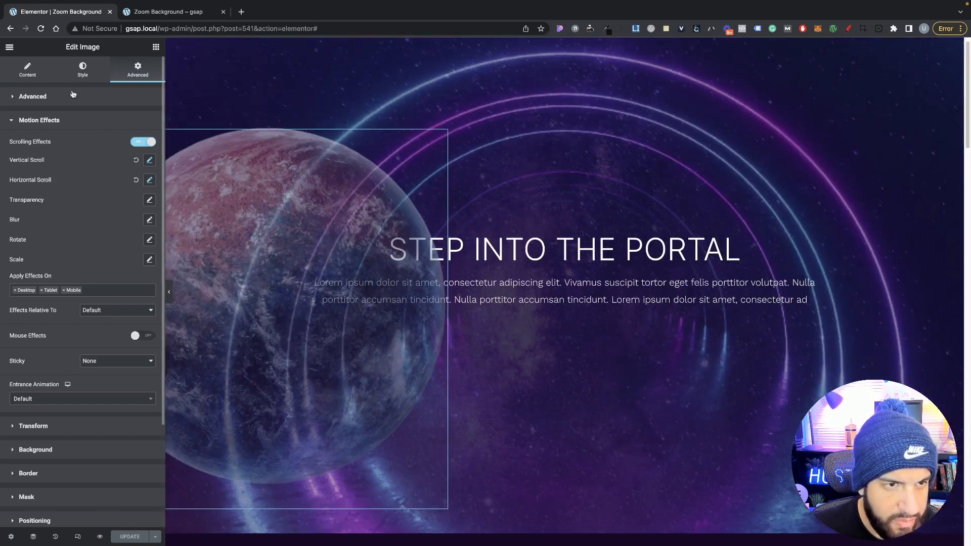
left_click(79, 77)
left_click(120, 74)
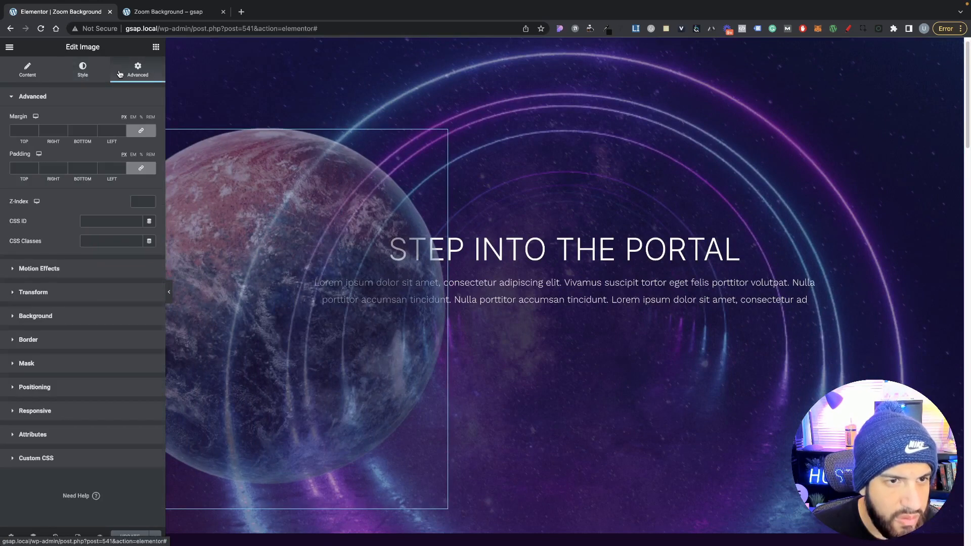
left_click(35, 411)
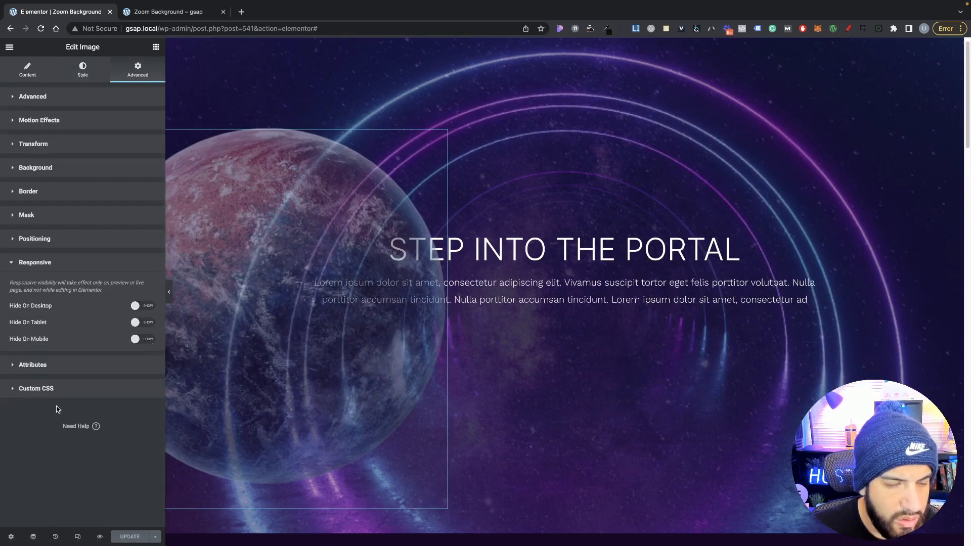
left_click(63, 239)
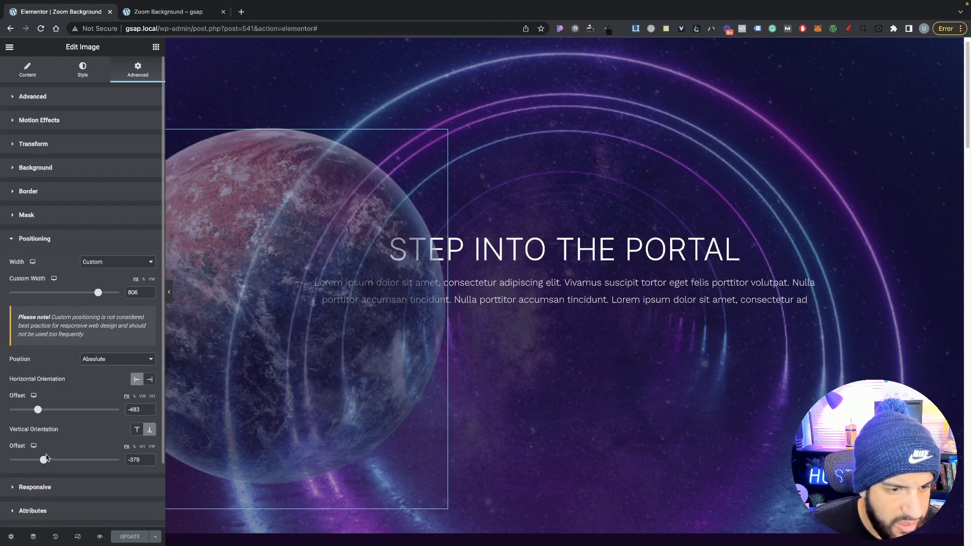
left_click_drag(42, 464, 50, 461)
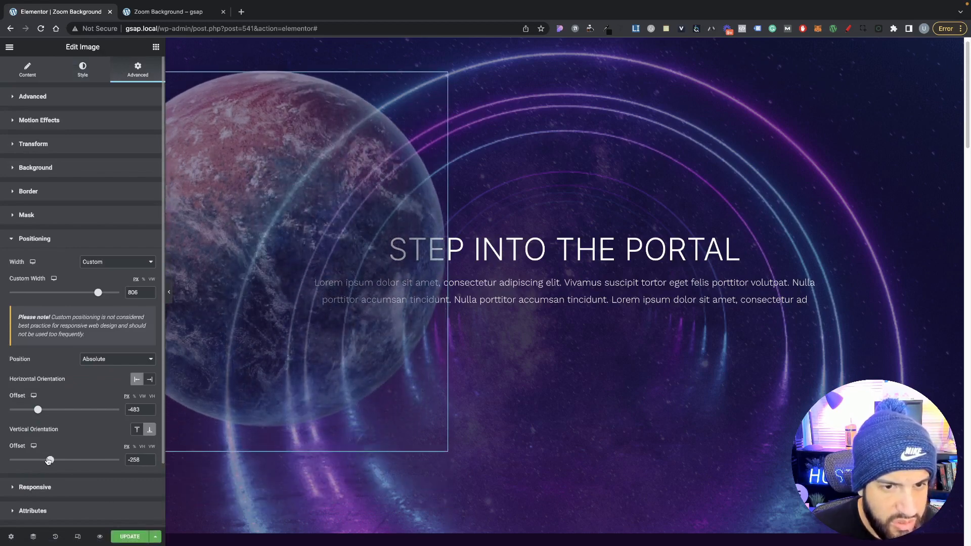
Step: Examine the repositioned planet's scroll movement across the portal section in the page preview
left_click(160, 19)
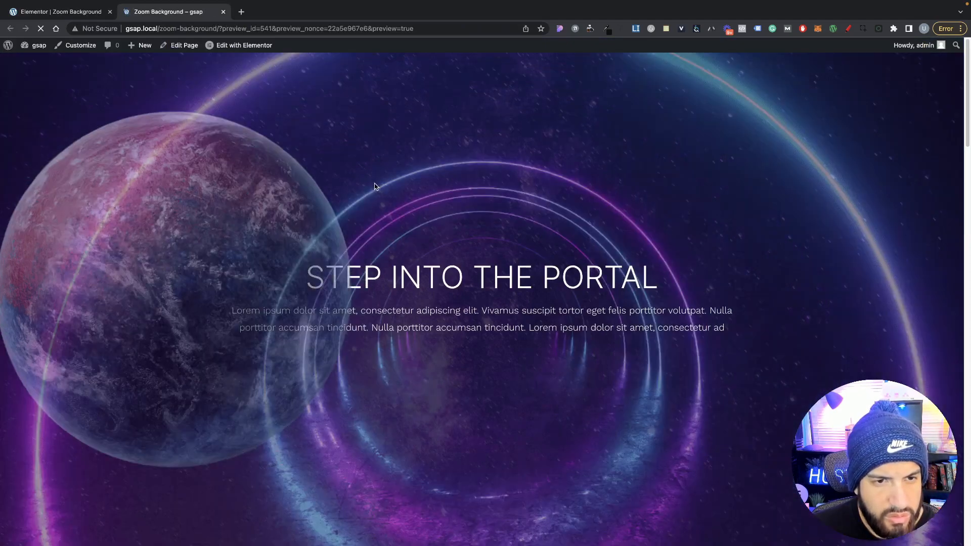
scroll(501, 211, "down", 3)
scroll(512, 212, "down", 10)
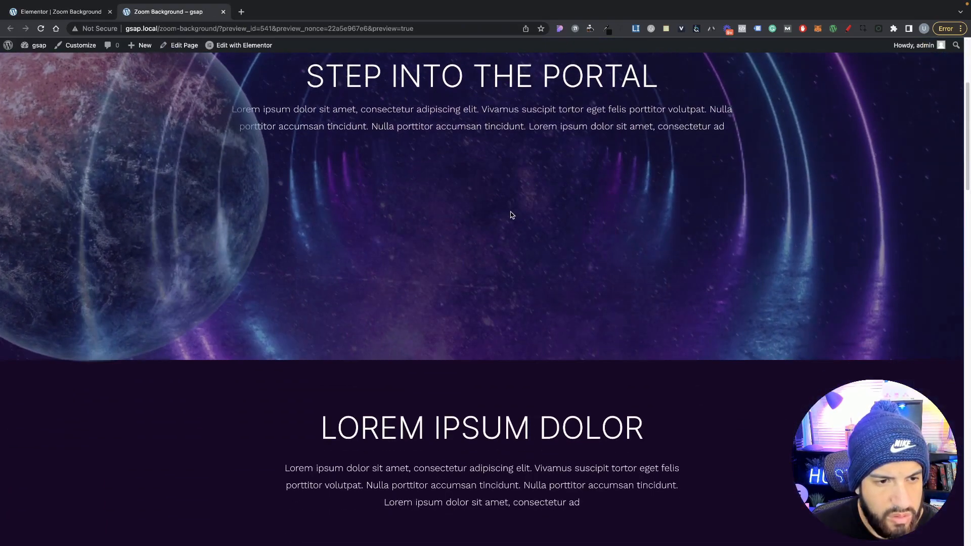
scroll(505, 214, "up", 15)
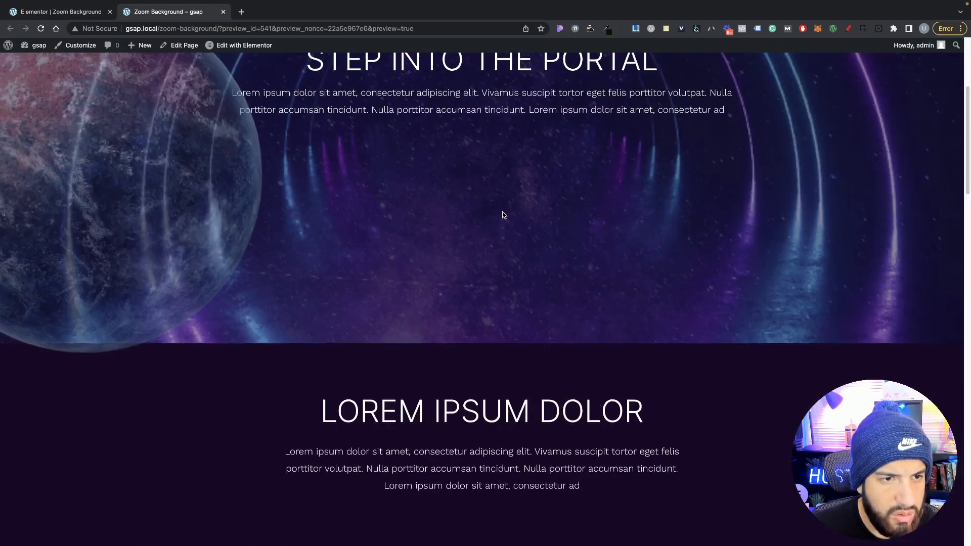
Step: Return to the editor and examine how the planet and portal section pass into the dark LOREM IPSUM DOLOR section on scroll
key("ctrl+shift+Tab")
scroll(539, 322, "down", 1)
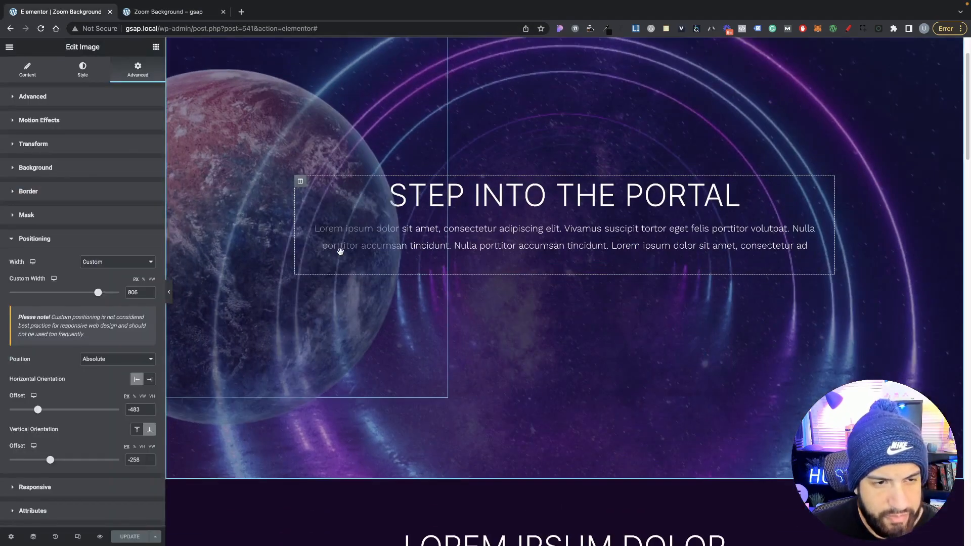
scroll(494, 337, "up", 1)
scroll(556, 339, "down", 7)
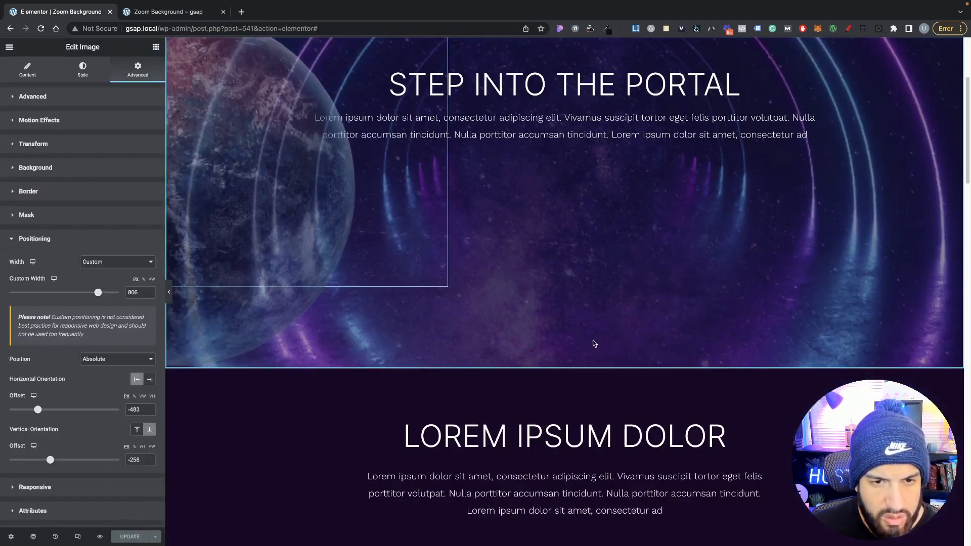
scroll(594, 341, "up", 4)
scroll(594, 341, "down", 4)
scroll(587, 339, "up", 6)
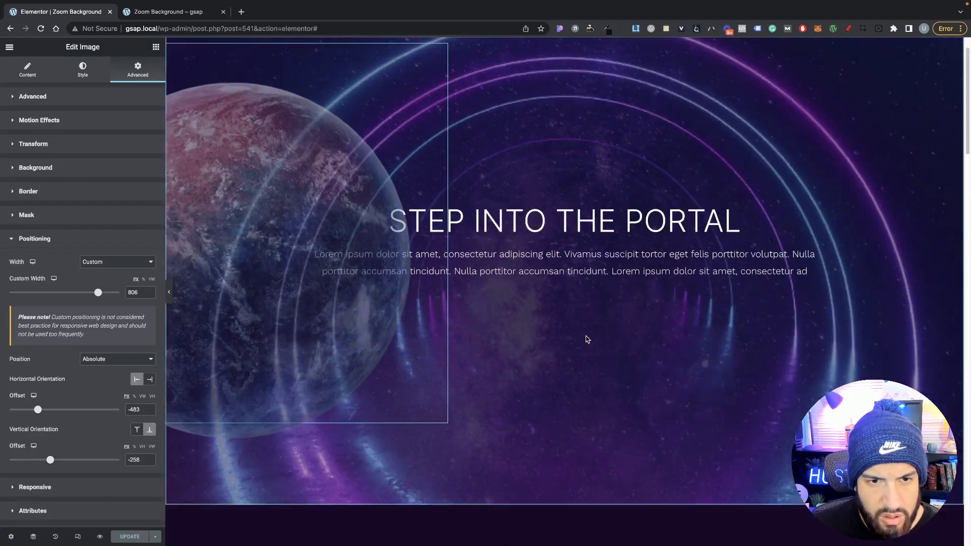
scroll(504, 325, "down", 5)
scroll(455, 322, "down", 2)
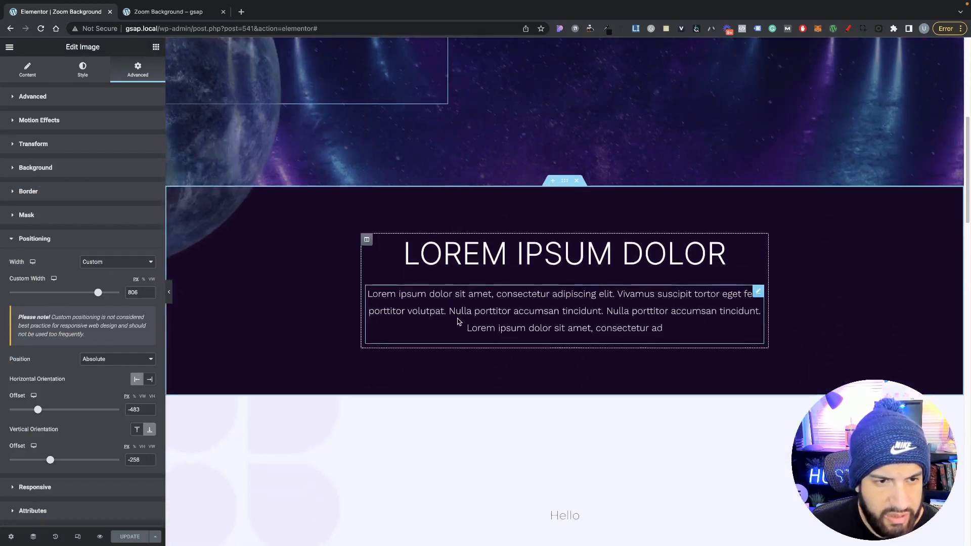
scroll(458, 322, "up", 5)
scroll(509, 343, "down", 5)
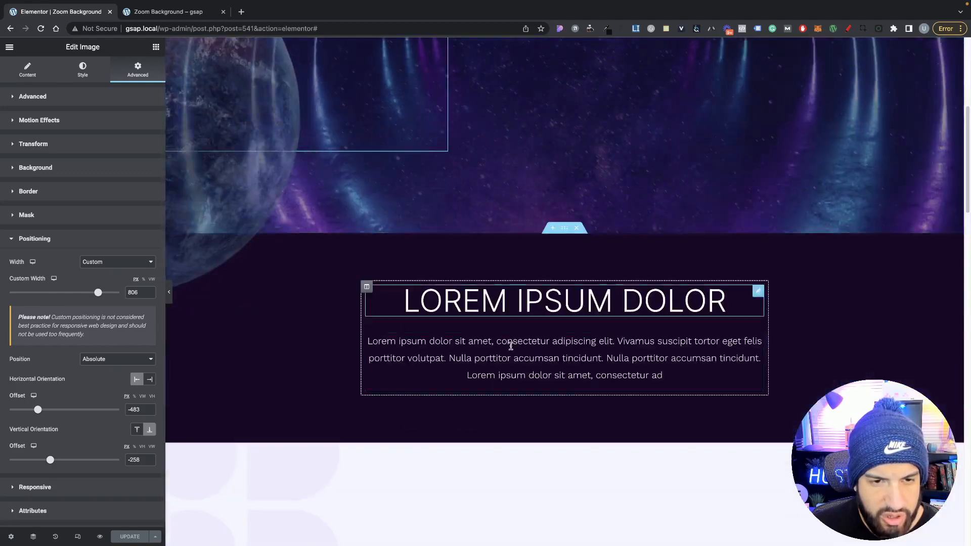
scroll(526, 349, "up", 4)
scroll(570, 377, "down", 1)
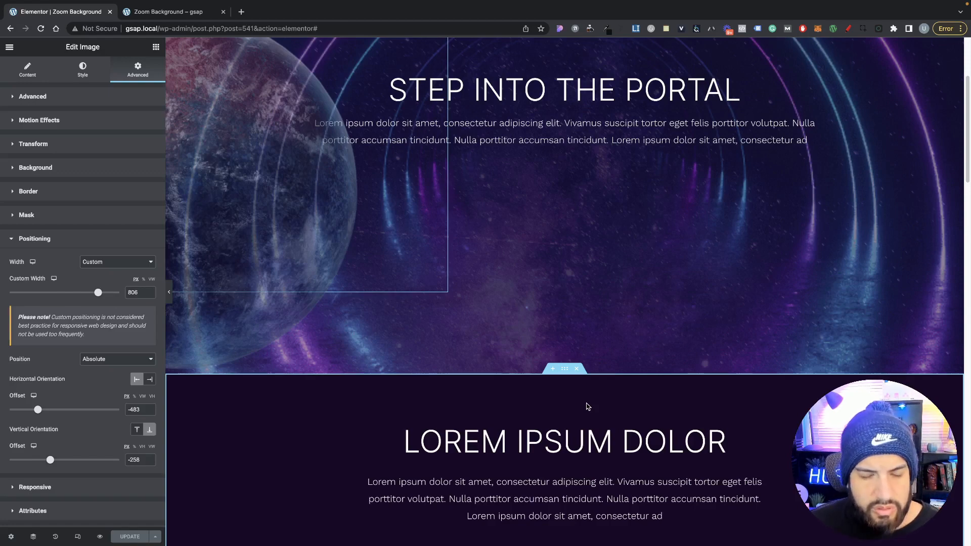
Step: Insert a single-column section above the LOREM IPSUM DOLOR section, with Full Width content and No Gap between columns
scroll(551, 375, "down", 3)
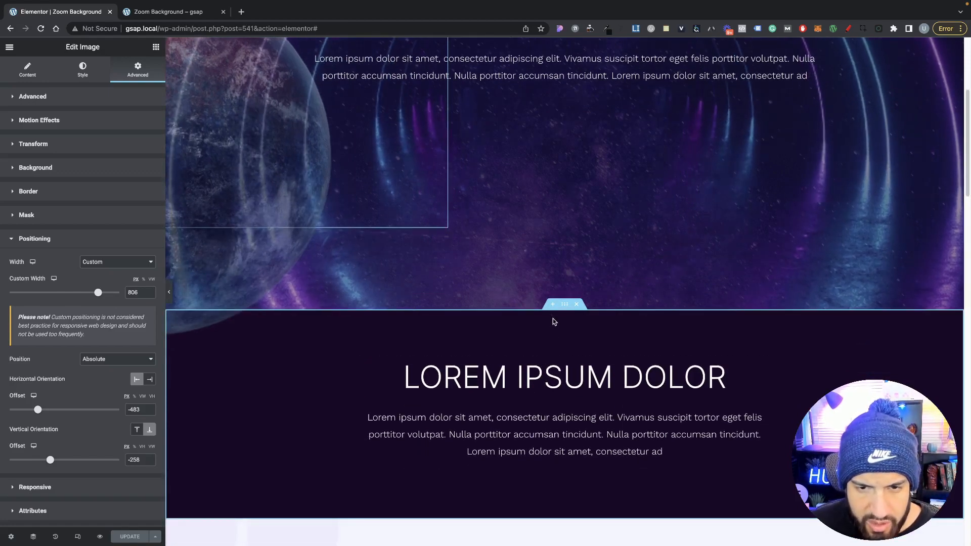
left_click(553, 305)
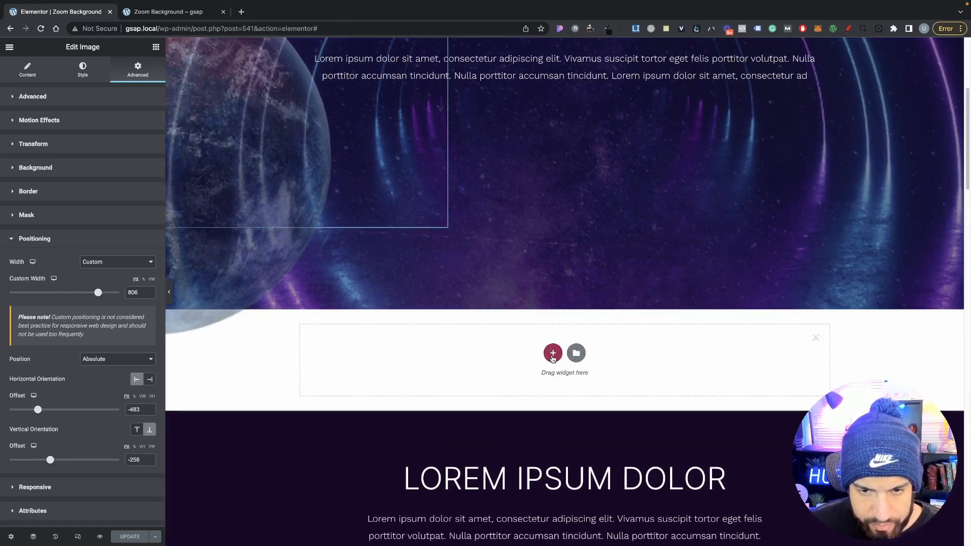
left_click(552, 353)
left_click(435, 387)
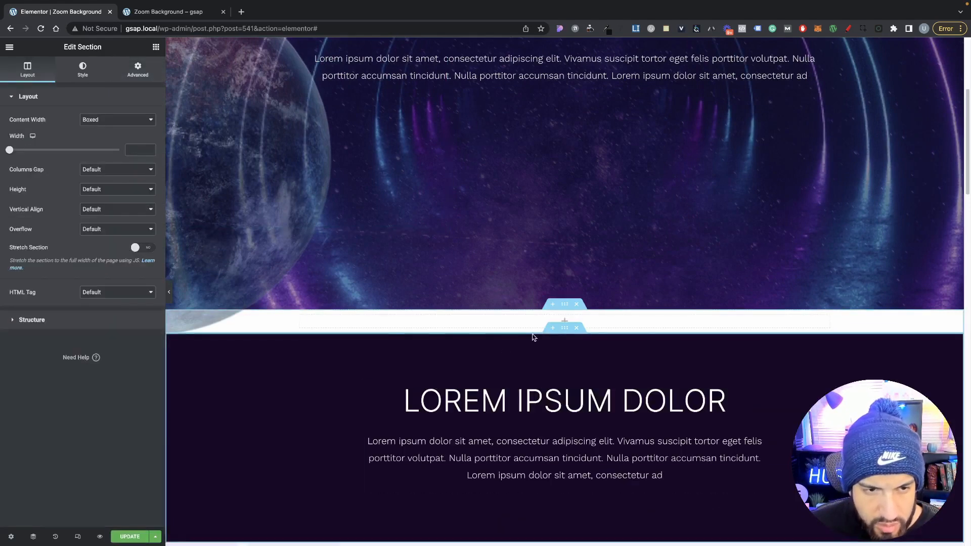
scroll(573, 361, "up", 3)
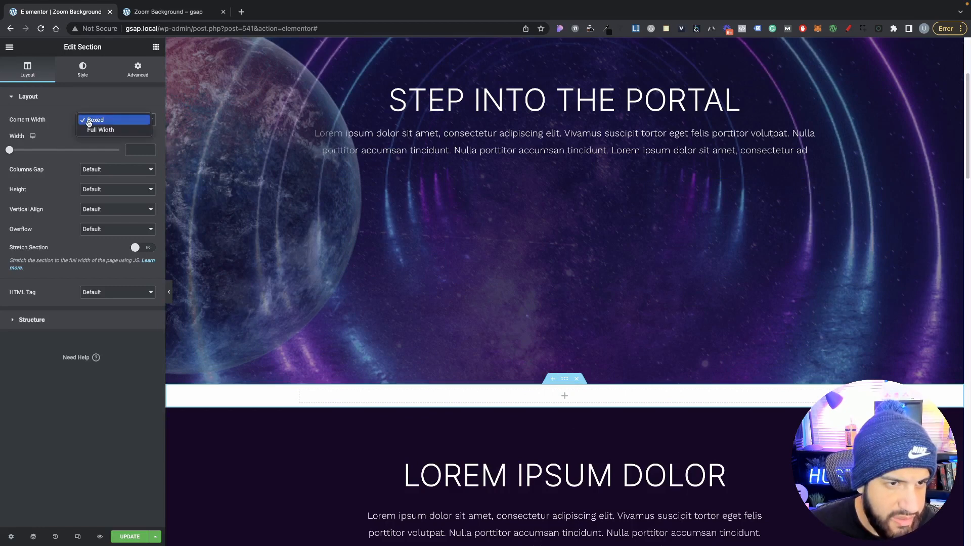
left_click(99, 130)
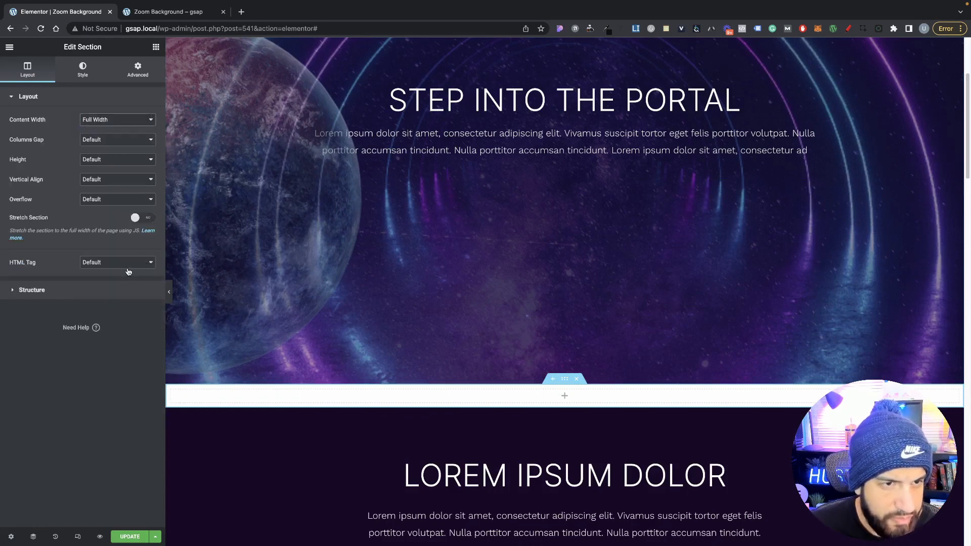
left_click(89, 143)
left_click(92, 149)
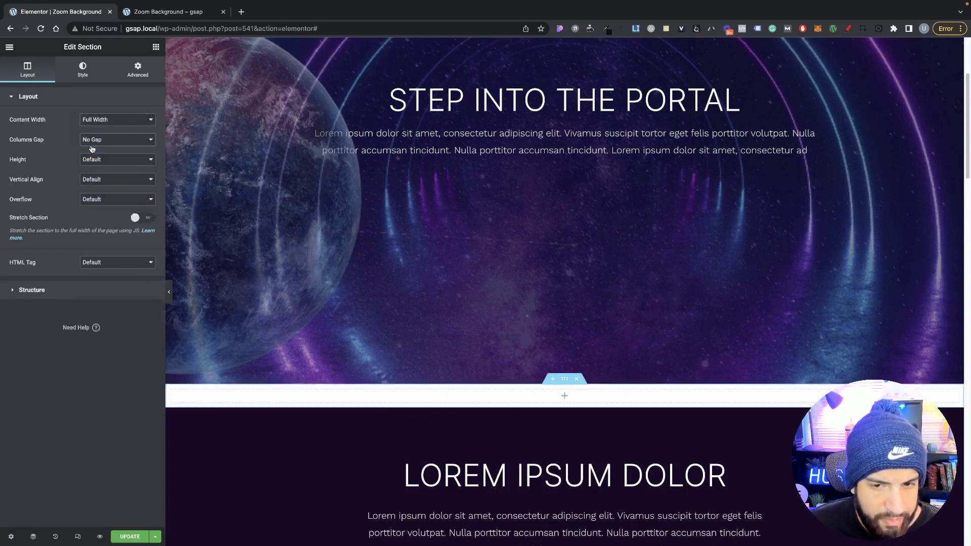
Step: Add an Image widget to the new section and insert block-background-5.png from the media library
left_click(155, 48)
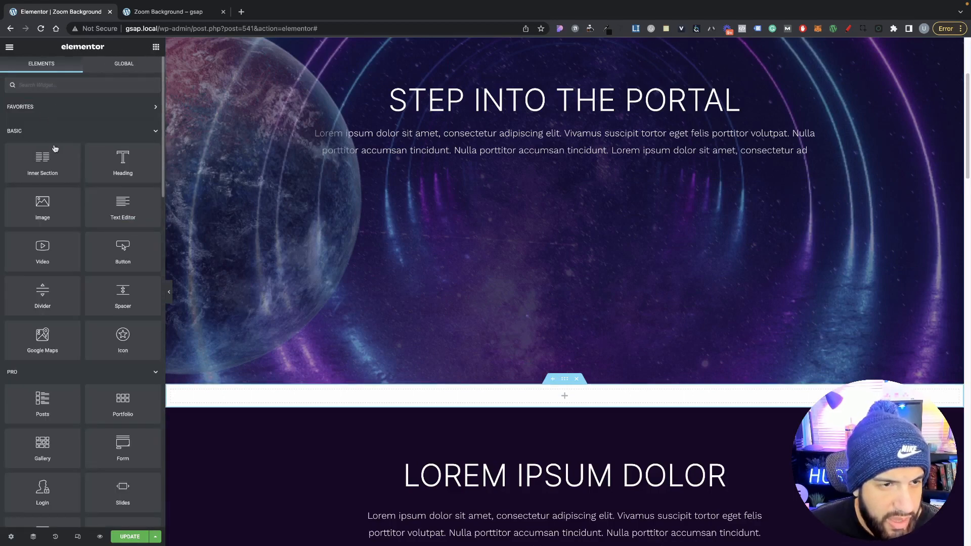
left_click_drag(50, 213, 582, 395)
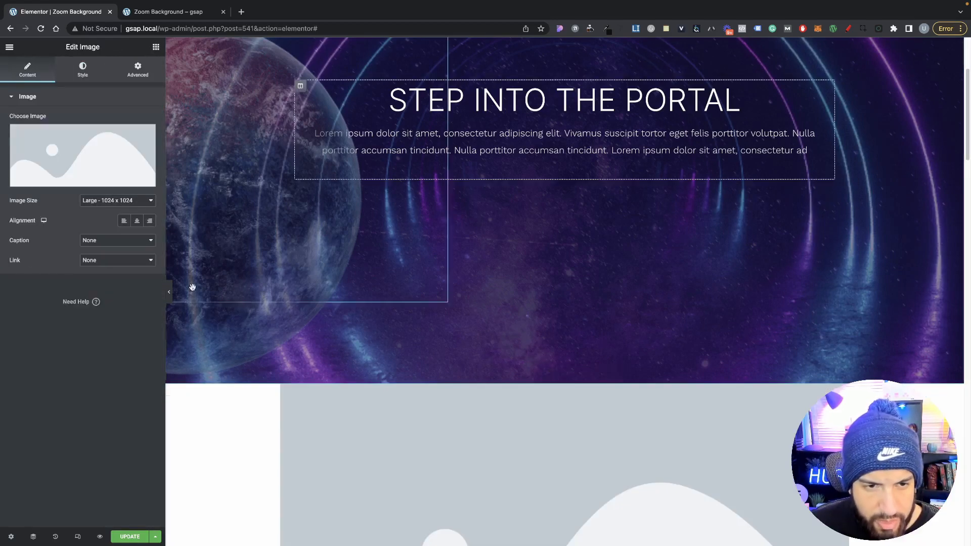
left_click(91, 145)
left_click(261, 175)
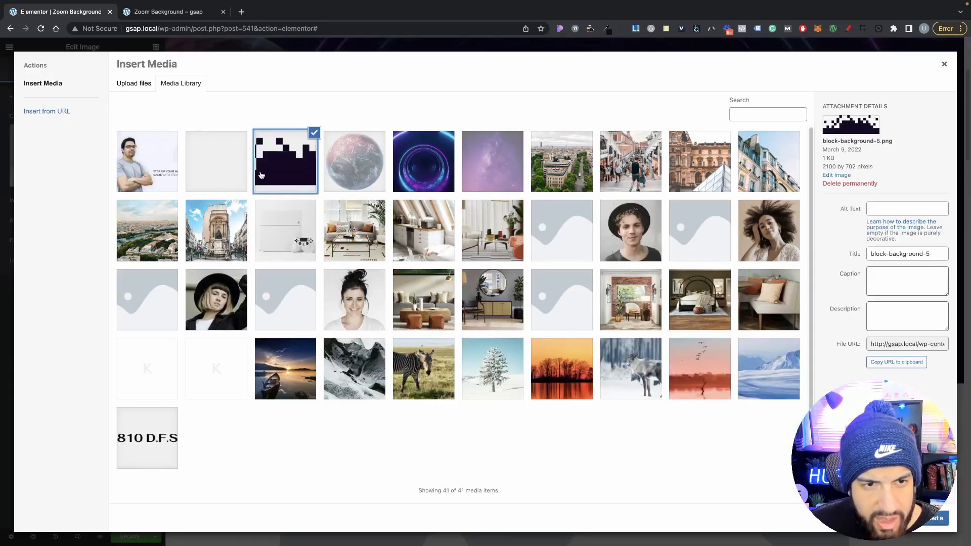
left_click(938, 519)
scroll(568, 360, "down", 3)
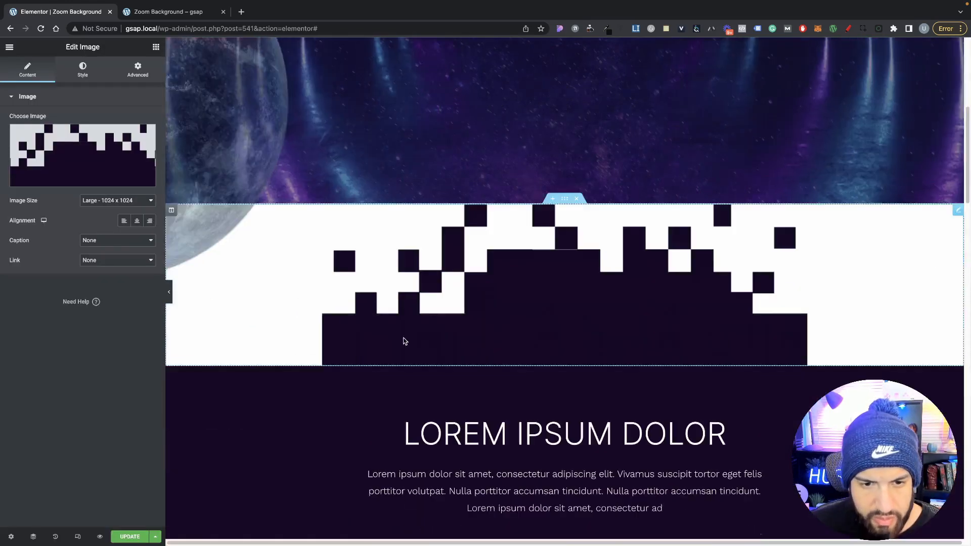
Step: Set the pixel-block image's width to 100%
left_click(86, 78)
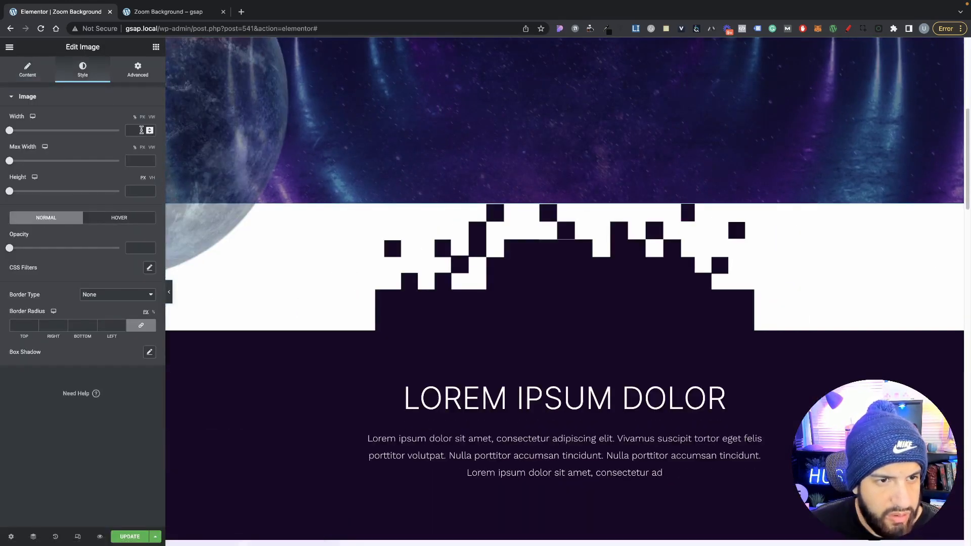
left_click(140, 130)
type("100")
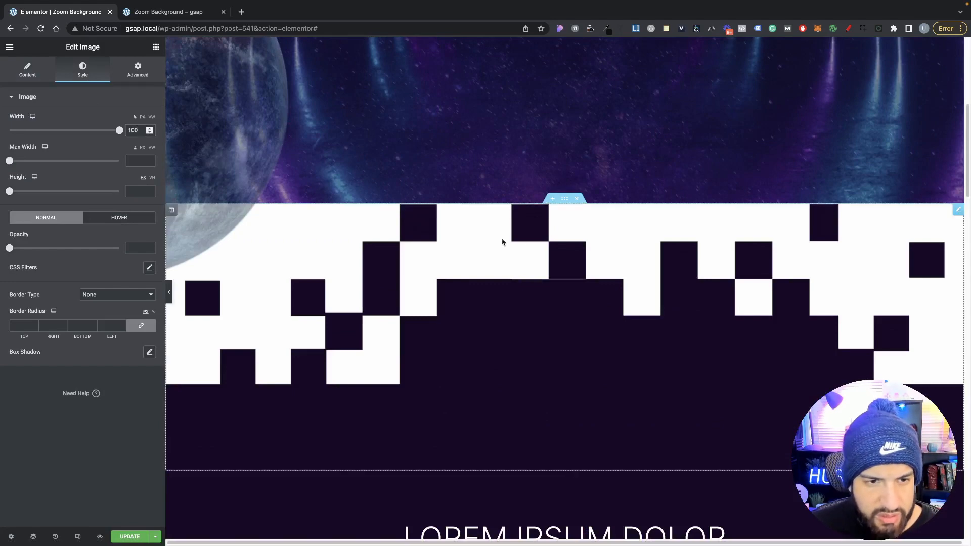
Step: Pull the pixel-block section up over the portal background with a top margin of -27 em
left_click(564, 200)
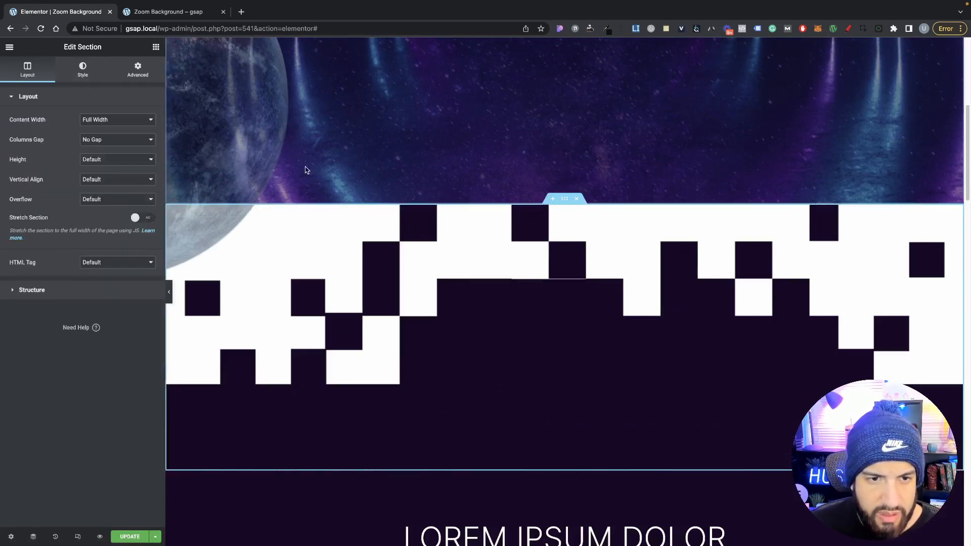
left_click(84, 68)
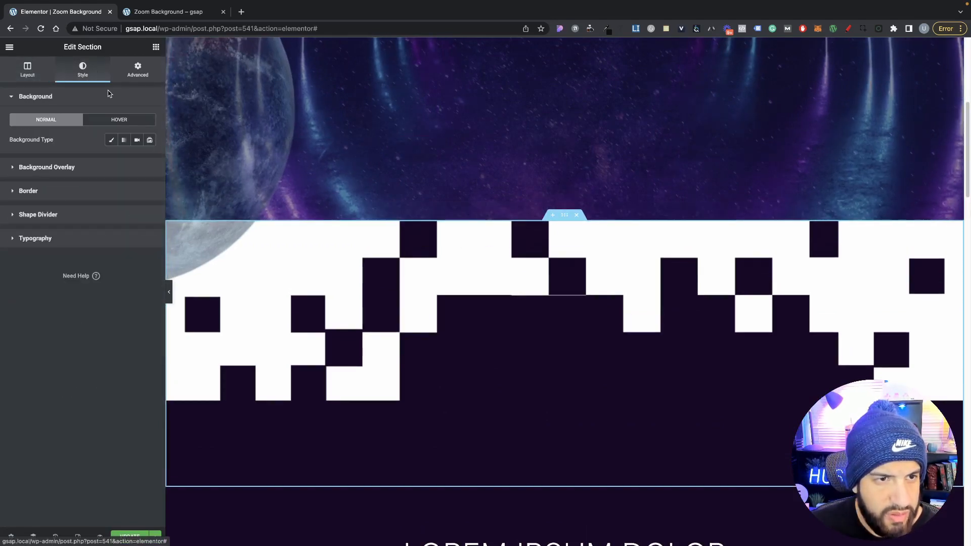
left_click(144, 76)
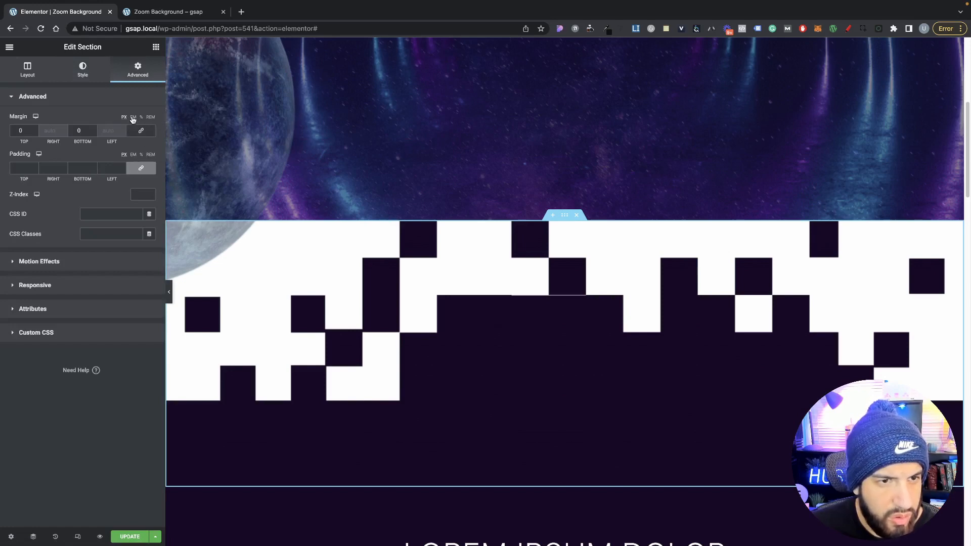
left_click(34, 134)
left_click(35, 133)
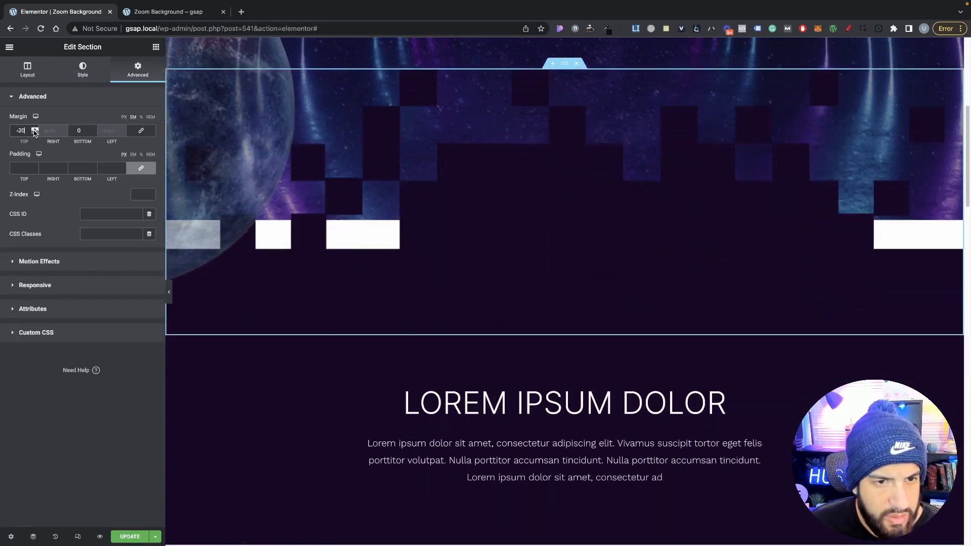
left_click(34, 133)
scroll(553, 322, "up", 4)
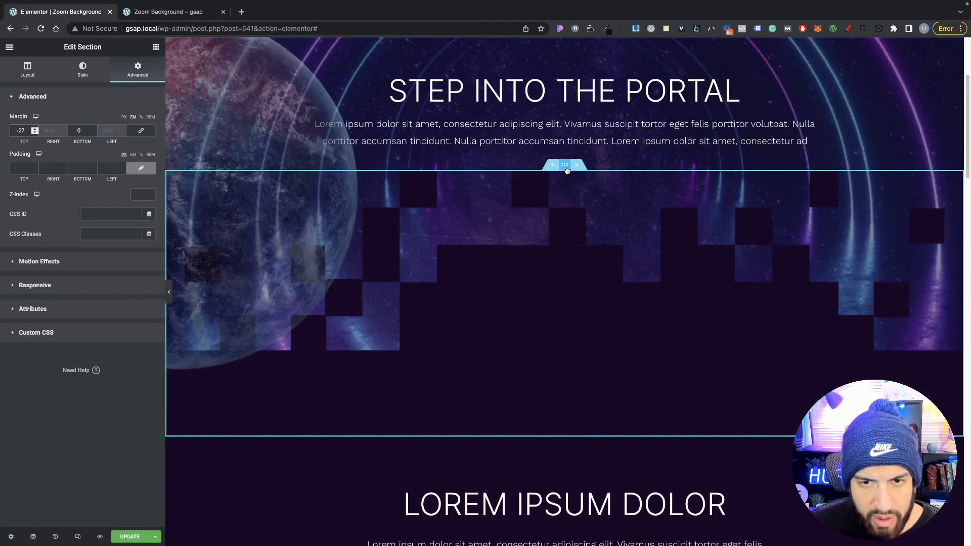
Step: Give the pixel-block section a z-index of 5
left_click(138, 196)
type("5")
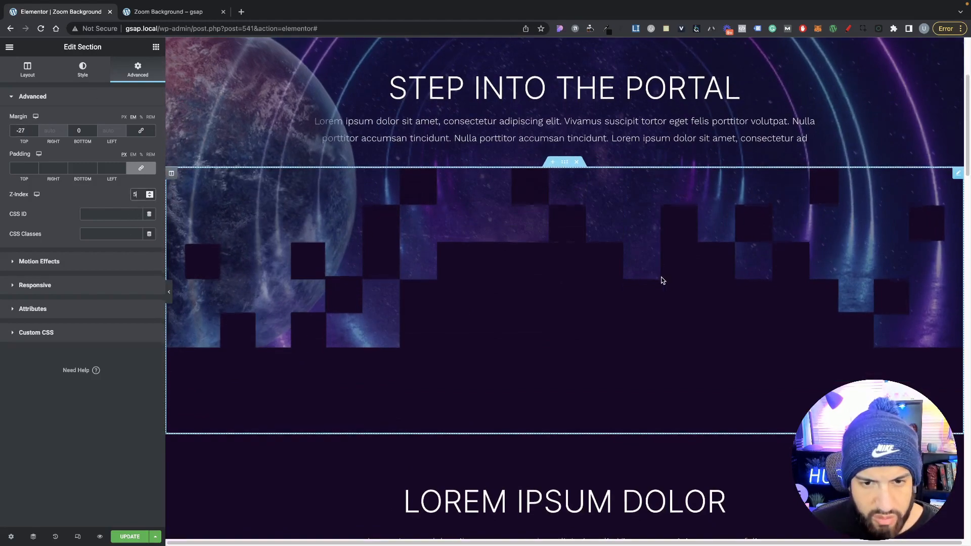
scroll(663, 281, "down", 2)
scroll(663, 282, "up", 2)
scroll(663, 282, "down", 8)
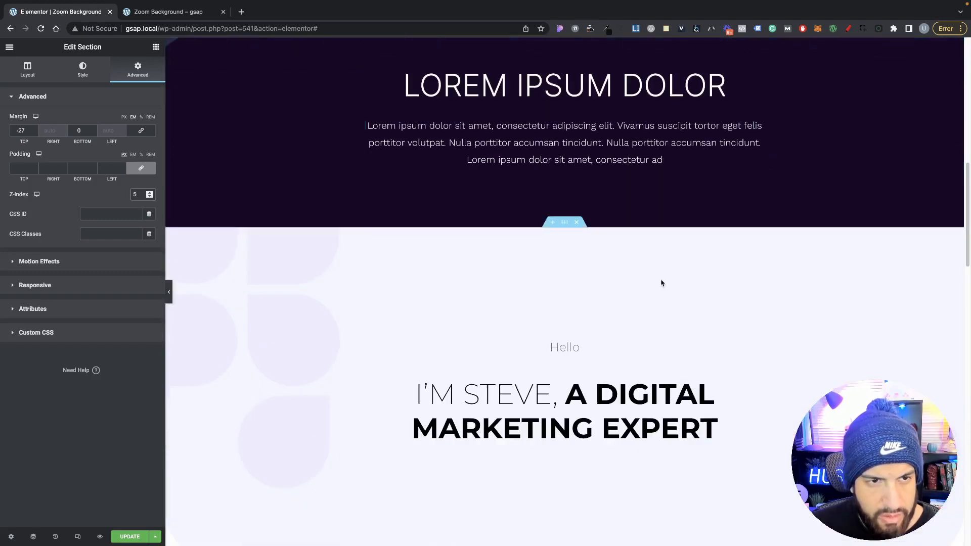
Step: Give the LOREM IPSUM DOLOR section a z-index of 5 as well
scroll(662, 283, "up", 4)
left_click(564, 190)
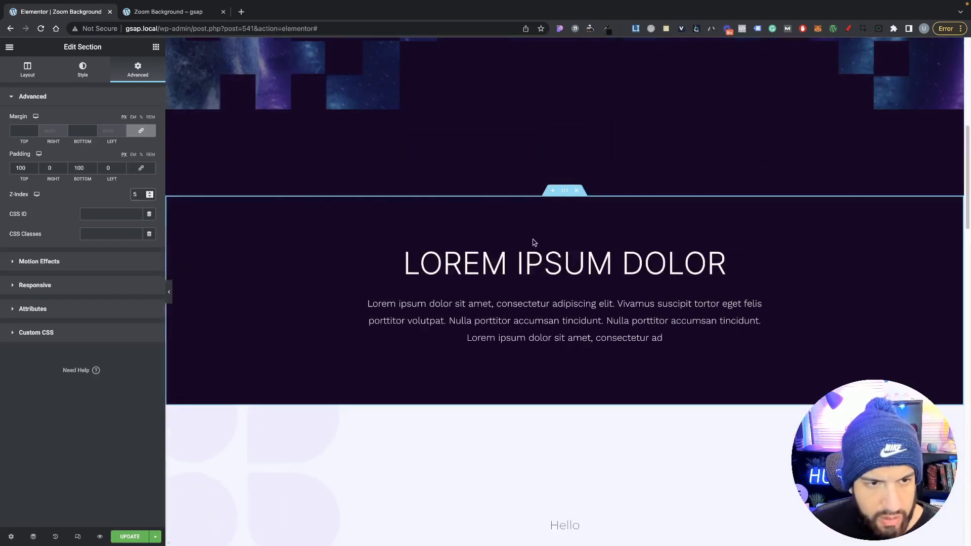
scroll(569, 272, "up", 5)
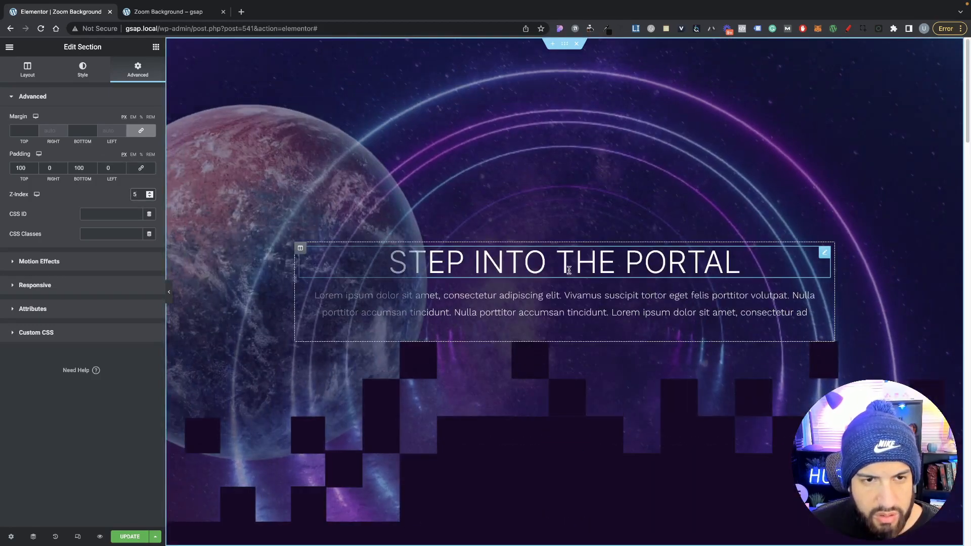
Step: Examine on scroll, also at full page width, how the pixel blocks cover the portal section's lower edge
scroll(569, 271, "down", 10)
scroll(575, 276, "up", 7)
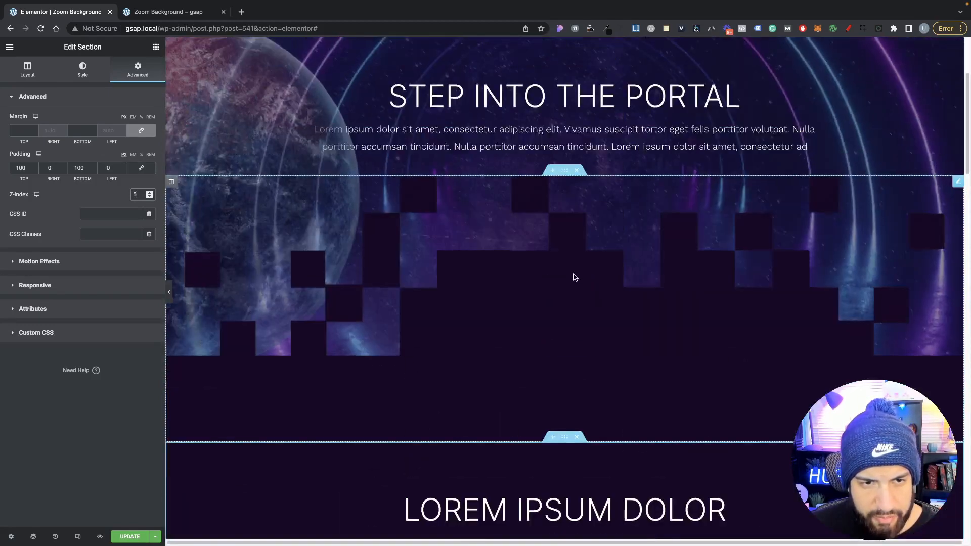
scroll(574, 276, "up", 3)
scroll(572, 277, "down", 5)
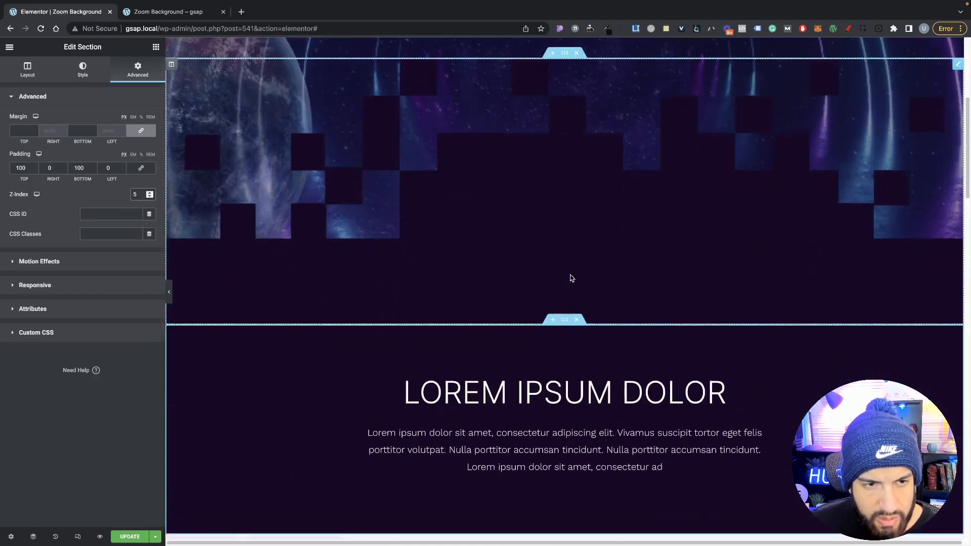
scroll(572, 278, "down", 2)
left_click(171, 302)
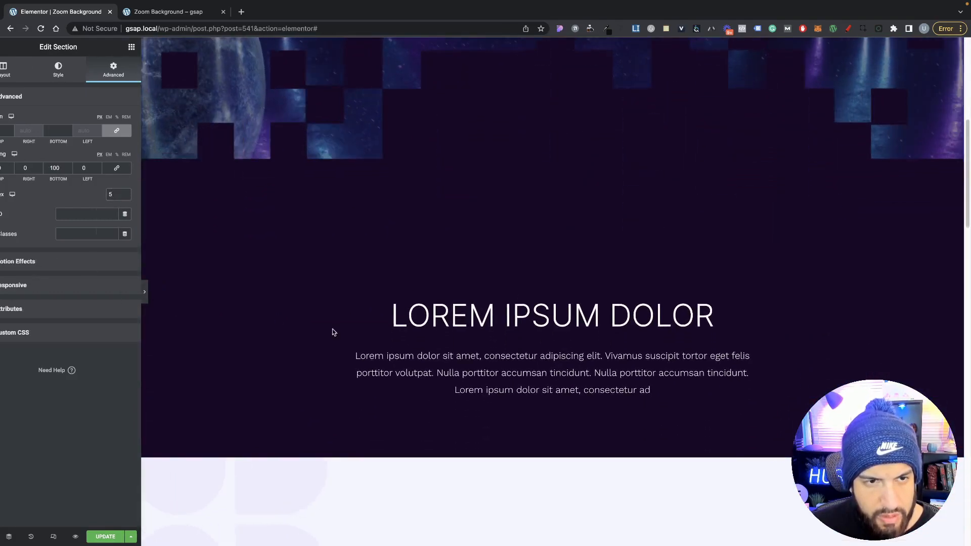
scroll(451, 347, "up", 5)
scroll(366, 390, "down", 7)
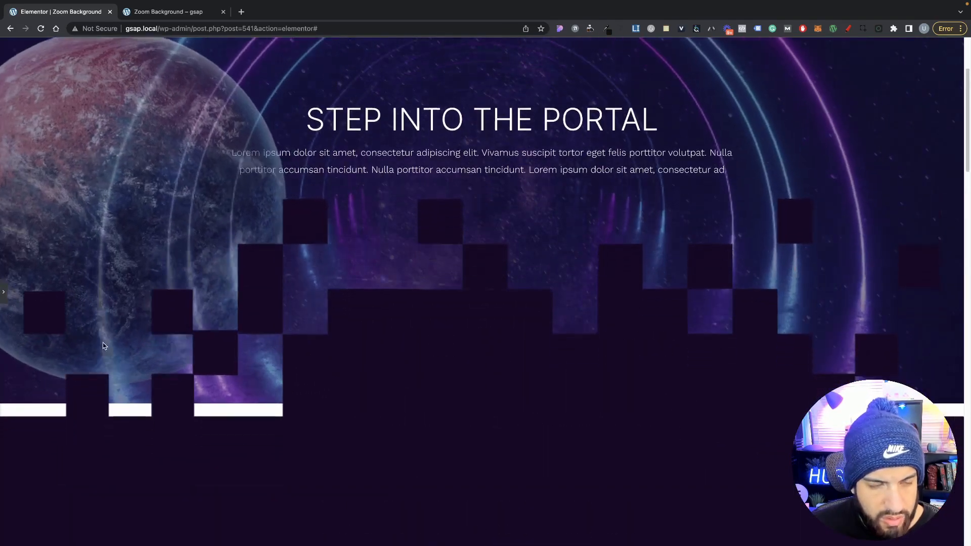
scroll(368, 385, "up", 7)
scroll(368, 389, "down", 5)
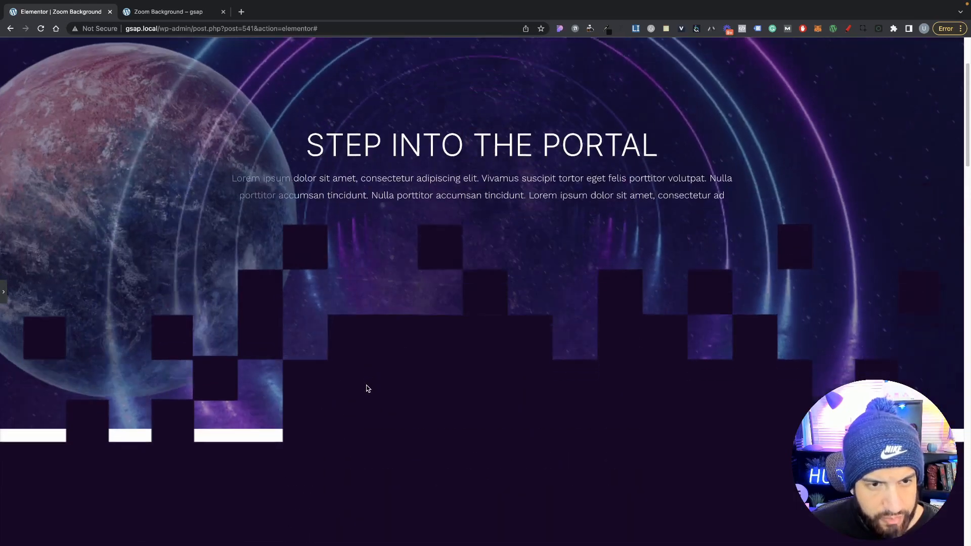
scroll(364, 387, "up", 3)
scroll(221, 357, "down", 2)
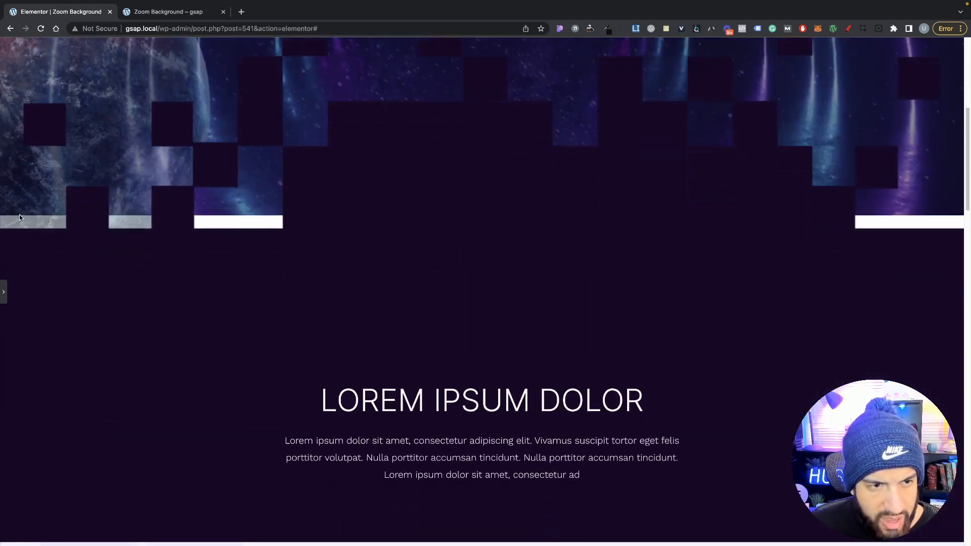
Step: Set the pixel-block section's top margin to -30 em and check the overlap at full page width
left_click(2, 299)
scroll(560, 228, "up", 2)
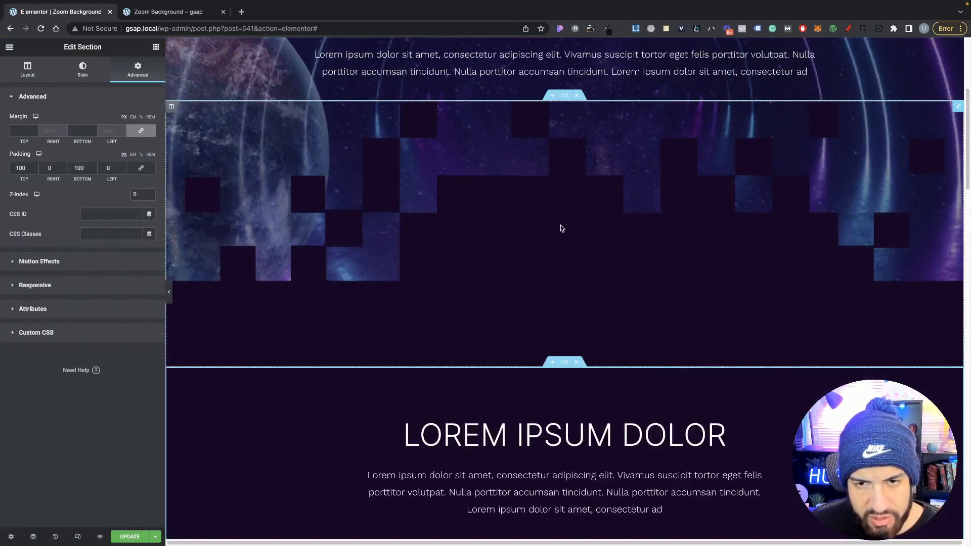
left_click(565, 117)
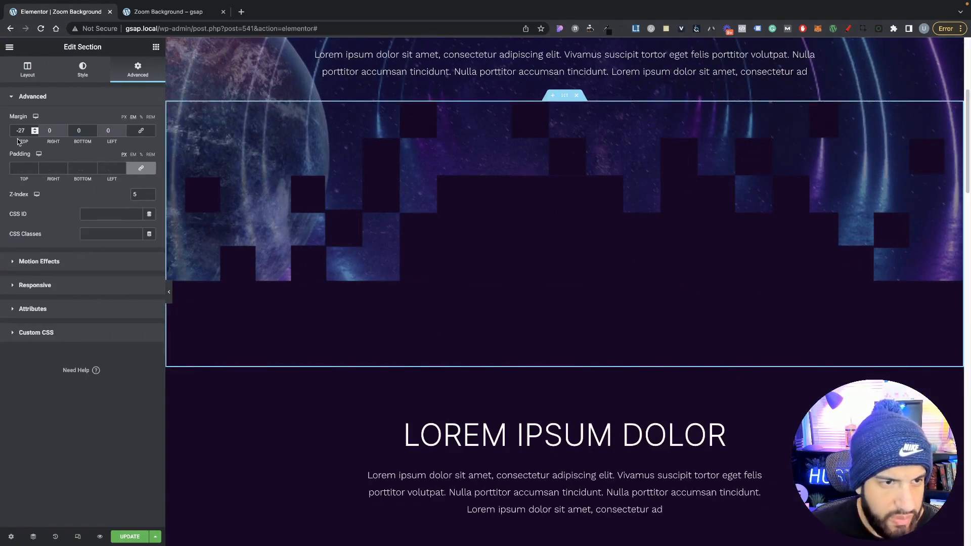
left_click(35, 133)
left_click(34, 133)
left_click(35, 133)
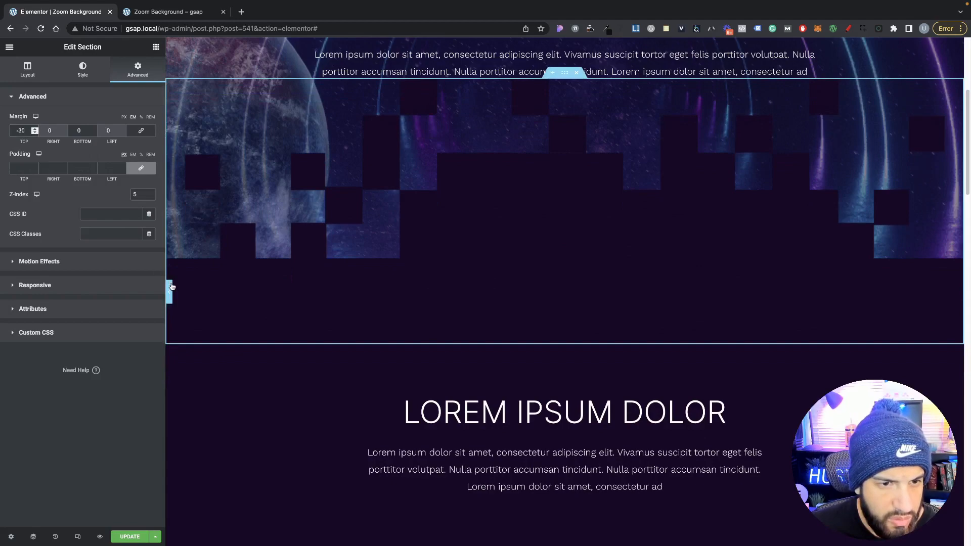
left_click(171, 286)
scroll(465, 288, "up", 4)
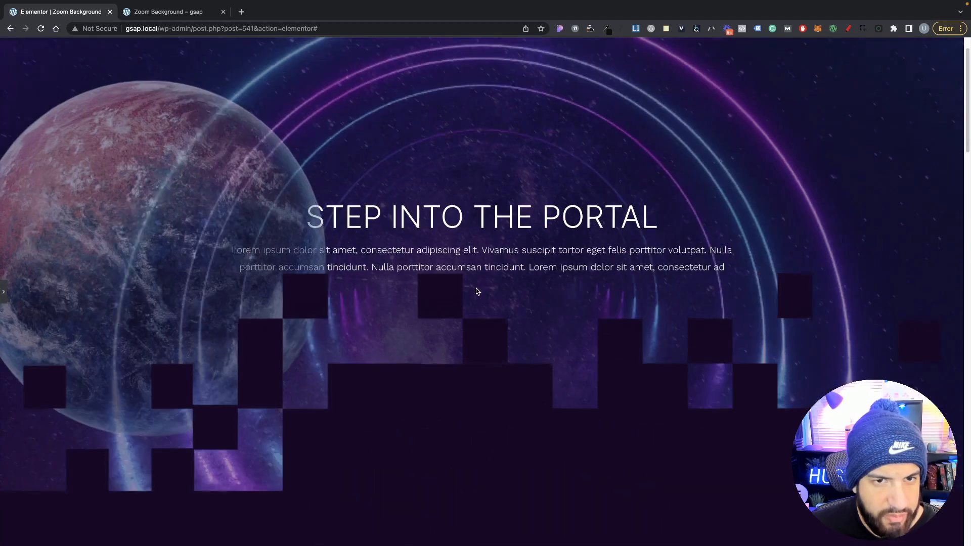
scroll(477, 292, "up", 2)
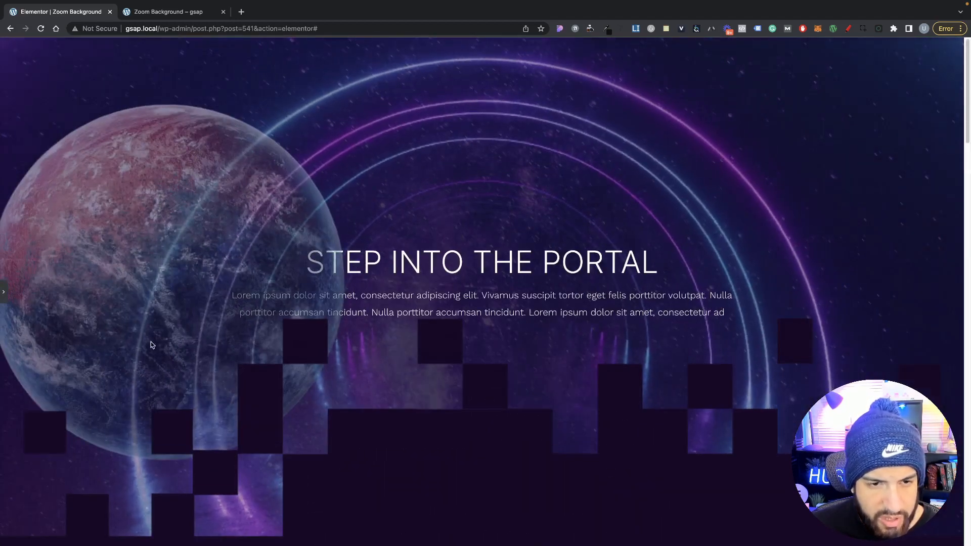
Step: Raise the STEP INTO THE PORTAL heading above the planet through its z-index and set its paragraph's z-index to 5
left_click(4, 292)
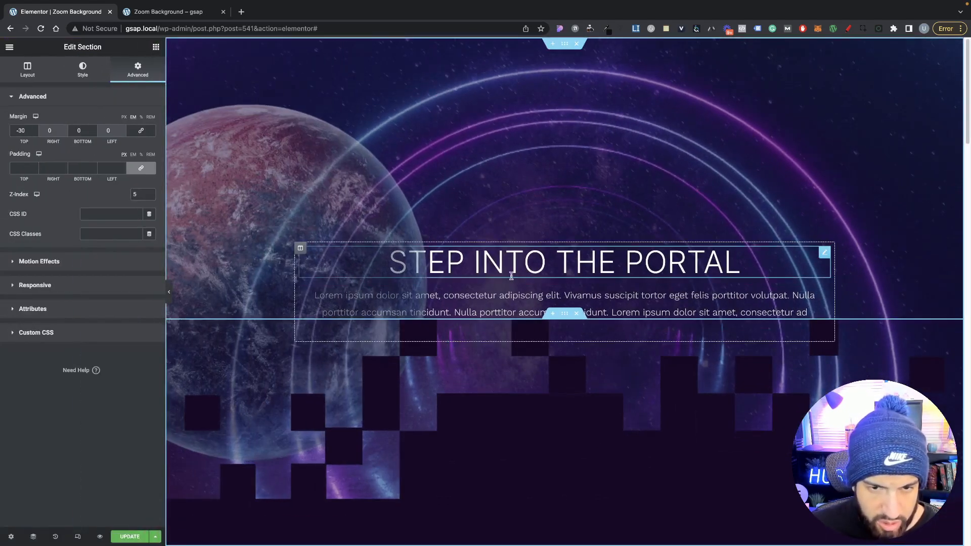
left_click(298, 255)
left_click(137, 73)
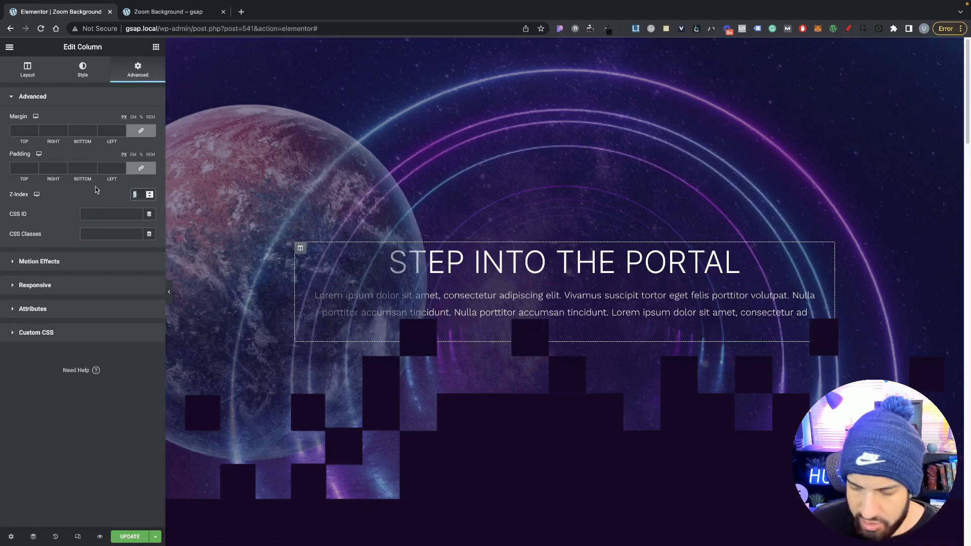
left_click(405, 261)
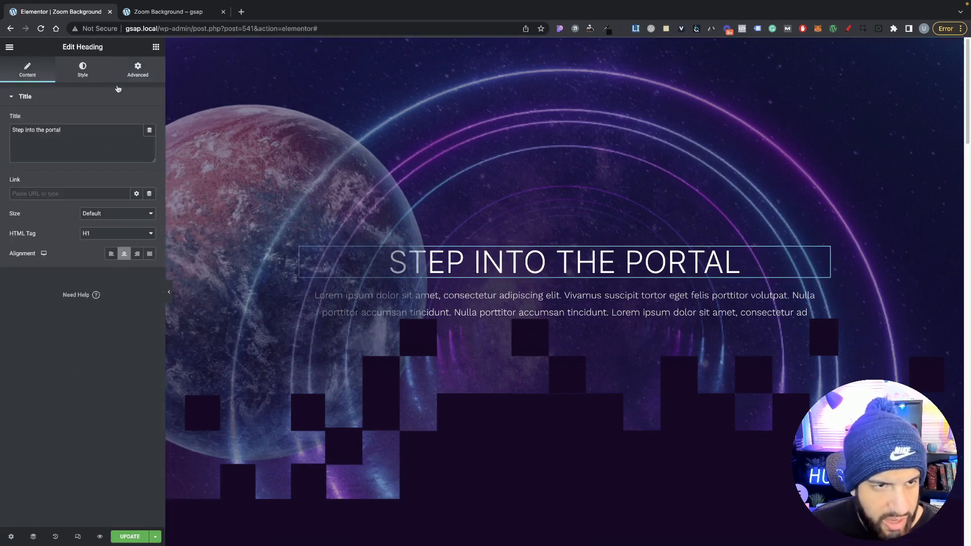
left_click(144, 68)
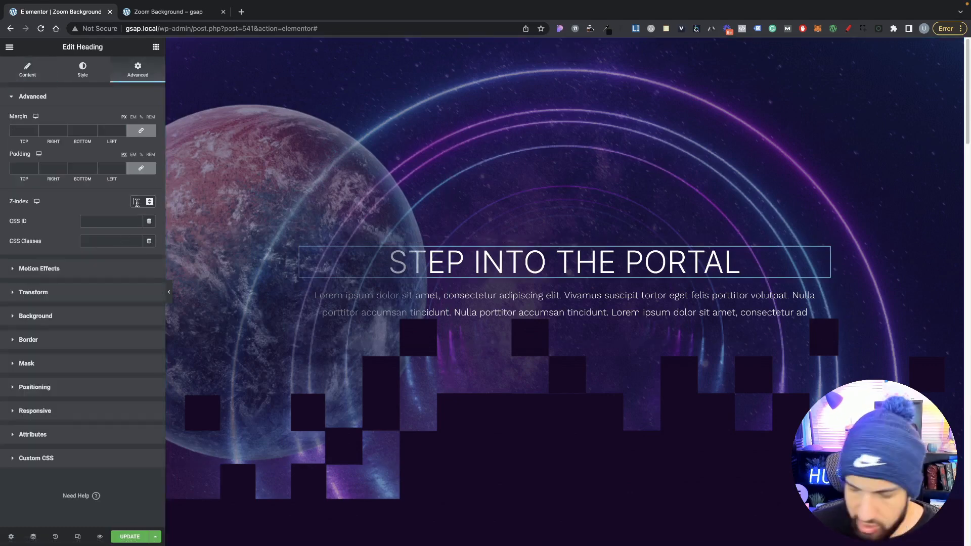
left_click(495, 301)
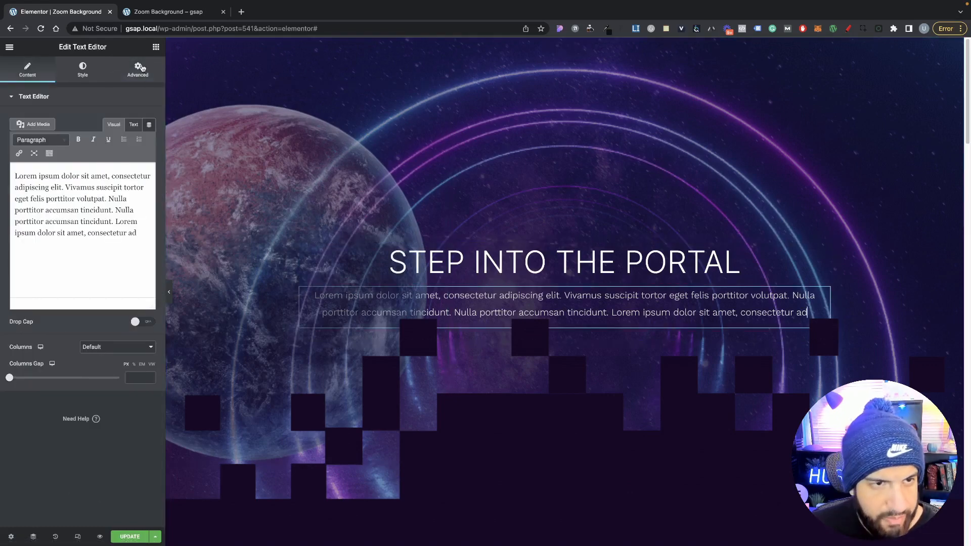
left_click(138, 70)
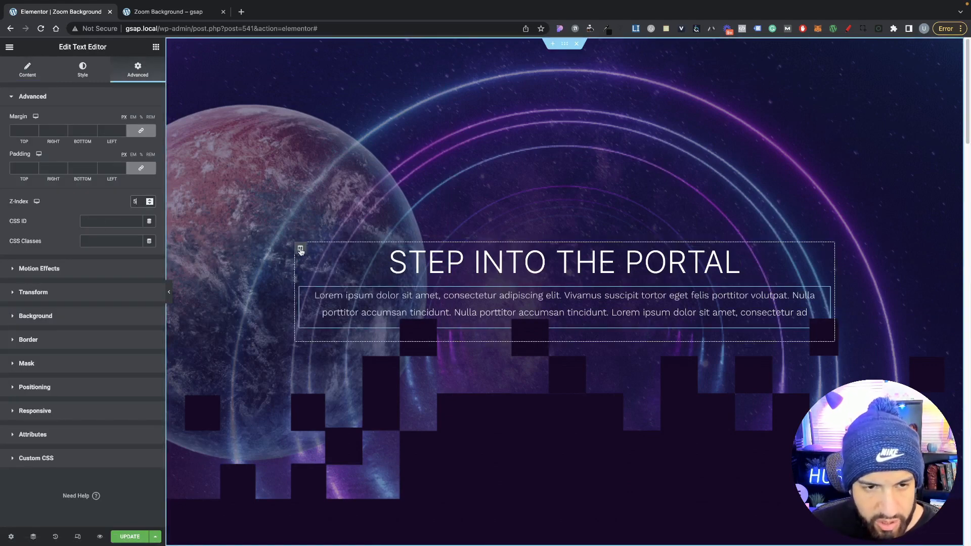
Step: Shift the portal heading's column upward with a top margin of -13 em
left_click(301, 250)
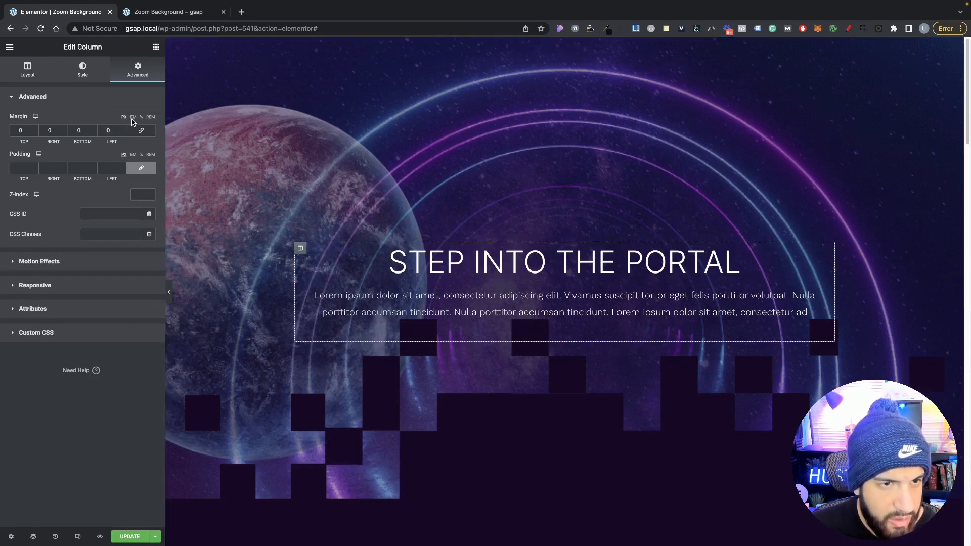
left_click(34, 132)
left_click(34, 132)
left_click(34, 132)
double_click(34, 132)
left_click(34, 133)
left_click(34, 132)
left_click(34, 133)
left_click(34, 132)
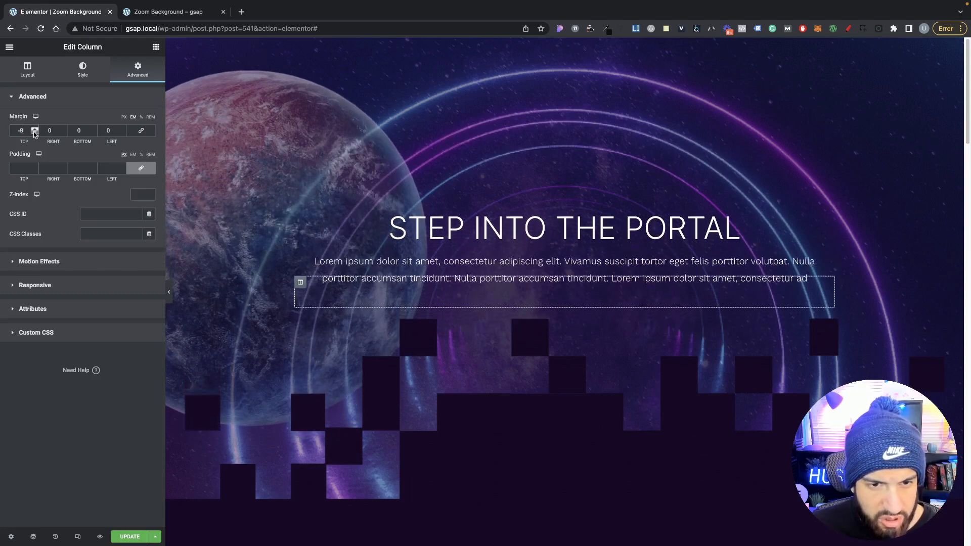
left_click(34, 132)
left_click(34, 133)
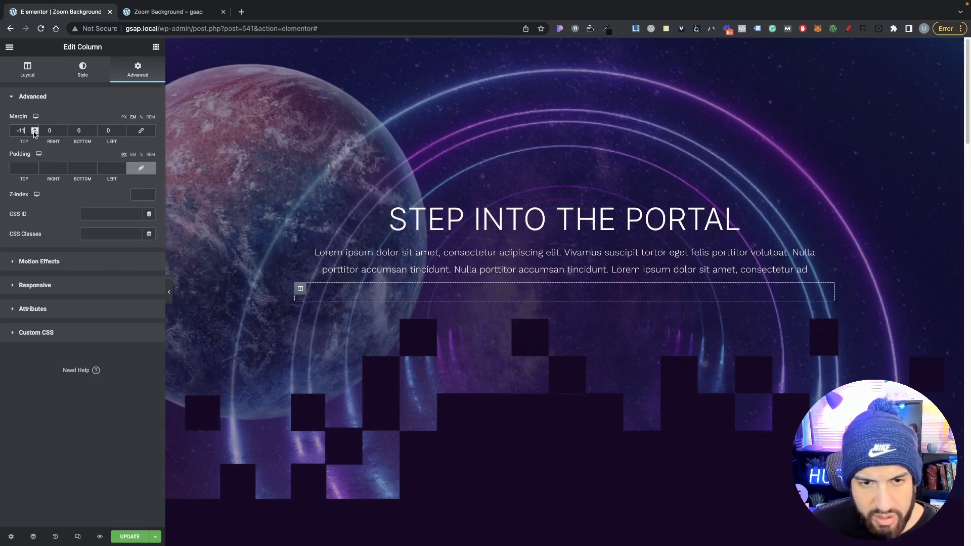
left_click(34, 132)
left_click(34, 133)
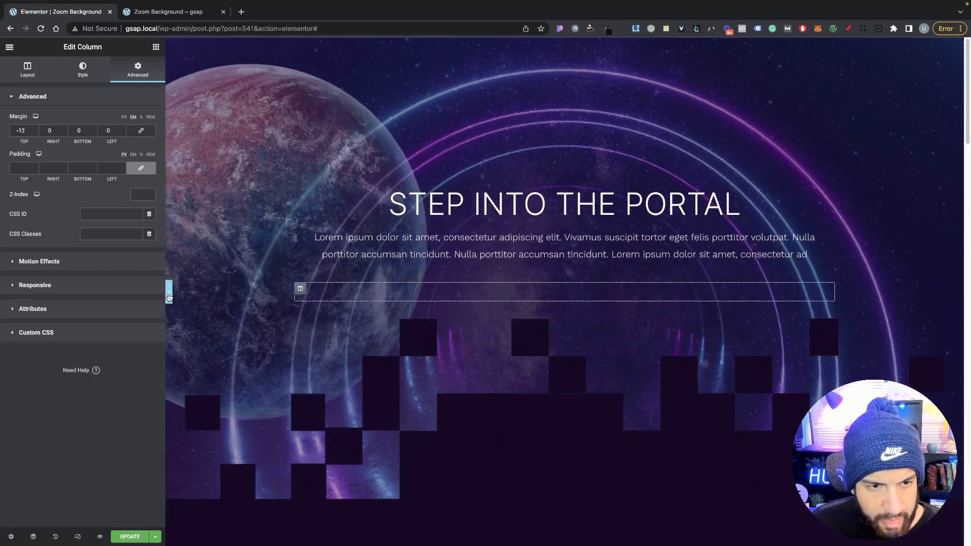
Step: Examine at full page width how the raised text, planet and pixel blocks move on scroll
left_click(168, 297)
scroll(239, 293, "down", 10)
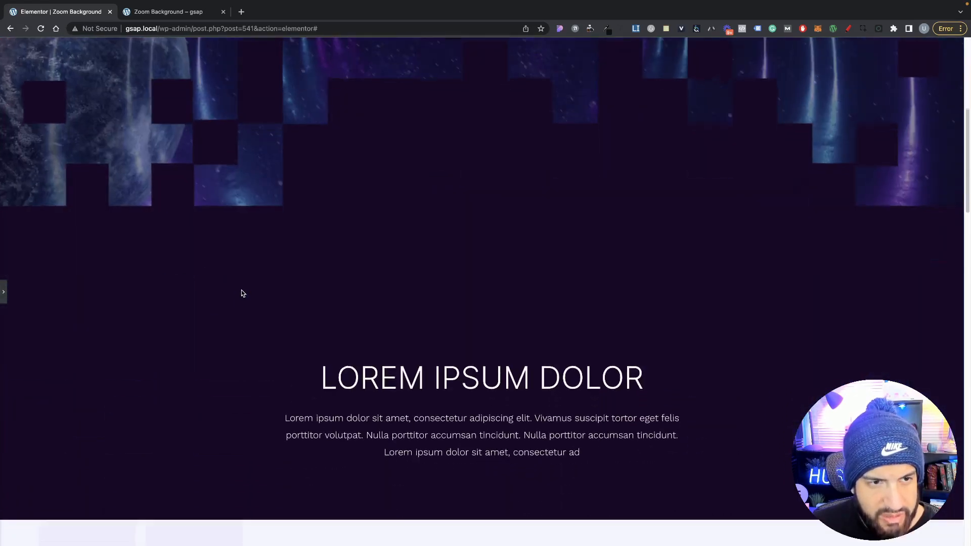
scroll(241, 292, "up", 5)
scroll(236, 283, "down", 5)
scroll(236, 290, "up", 2)
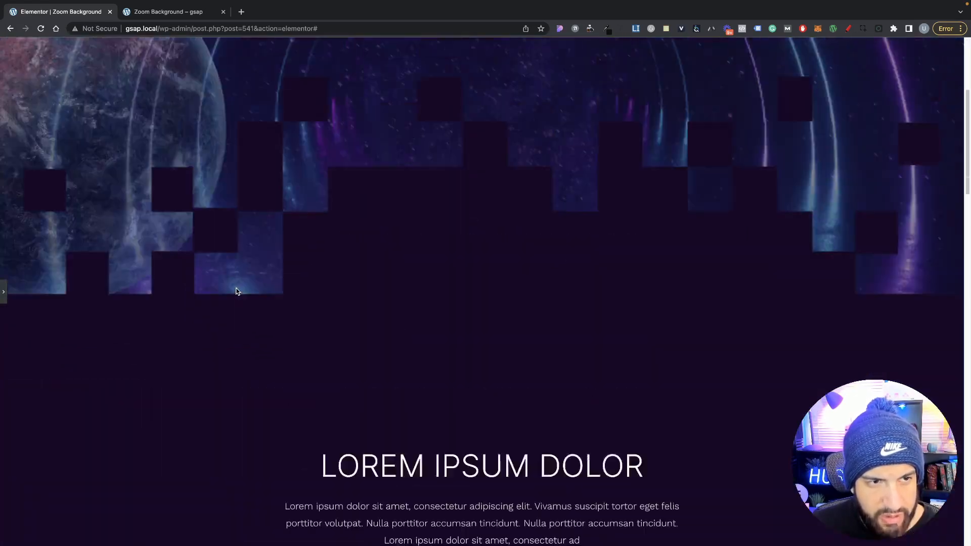
scroll(236, 291, "up", 5)
scroll(237, 289, "down", 2)
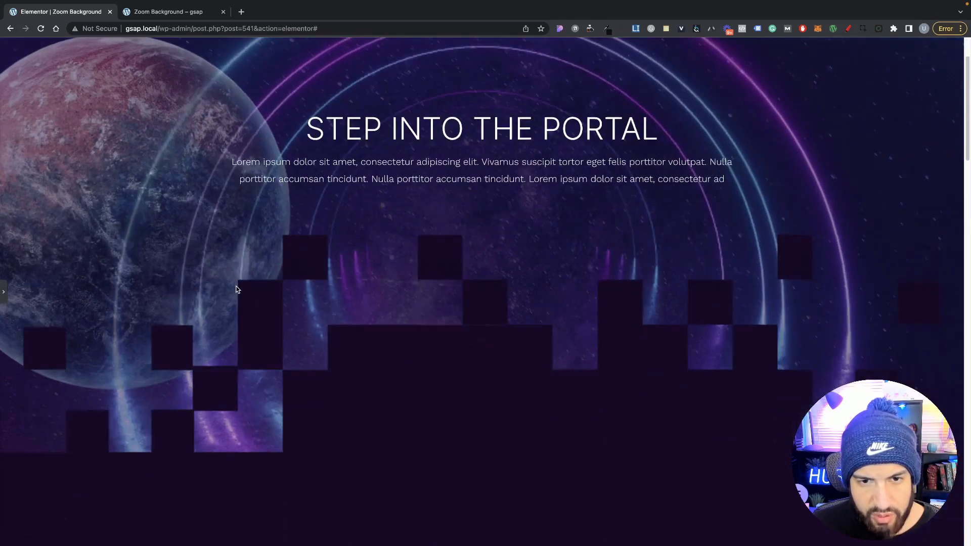
Step: Set the top padding of the LOREM IPSUM DOLOR section to 0 px
scroll(237, 289, "down", 5)
scroll(235, 289, "up", 5)
scroll(235, 287, "down", 7)
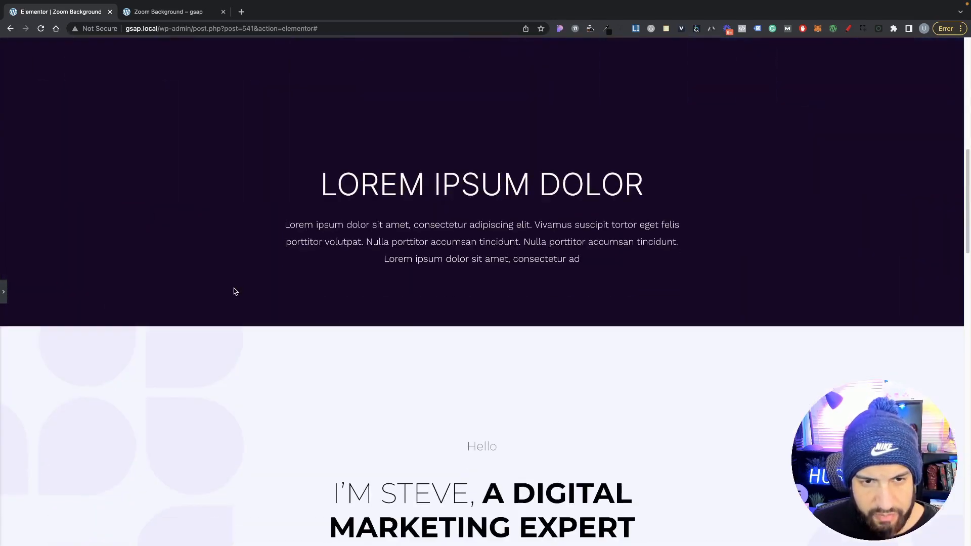
scroll(234, 291, "down", 2)
scroll(235, 288, "up", 4)
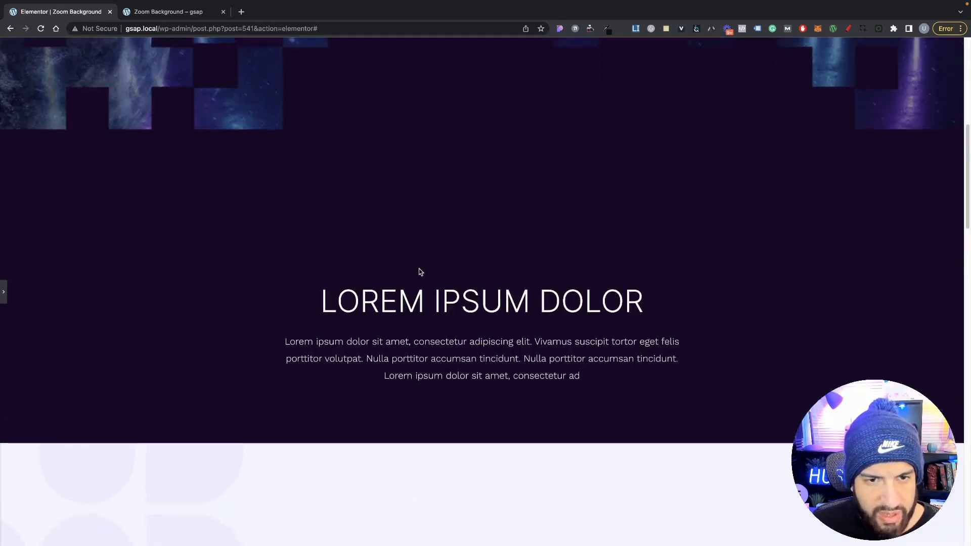
scroll(480, 313, "up", 2)
left_click(2, 290)
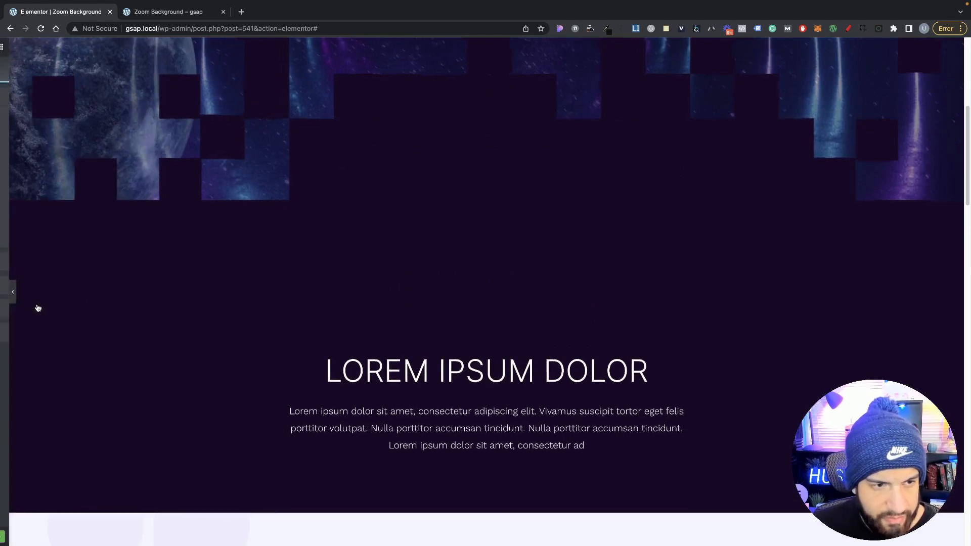
left_click(564, 246)
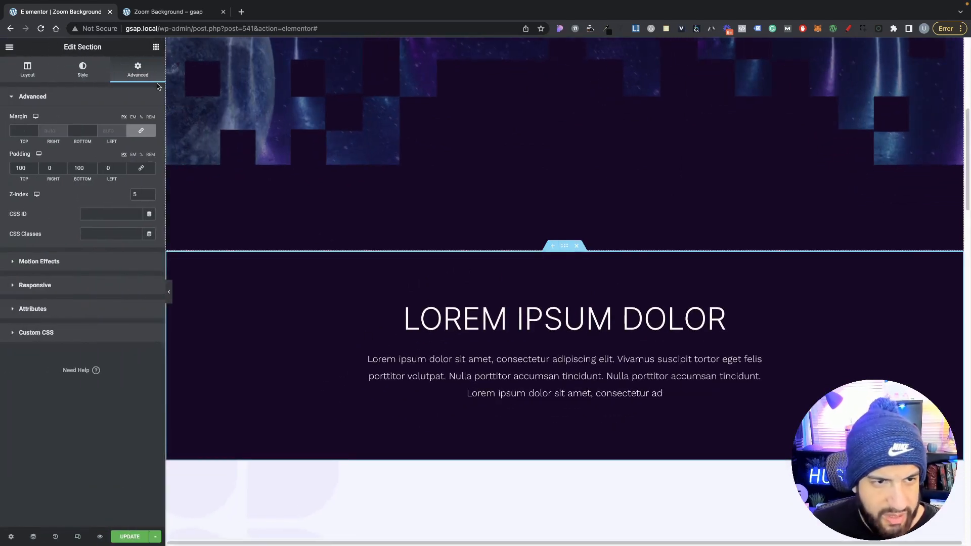
left_click(559, 249)
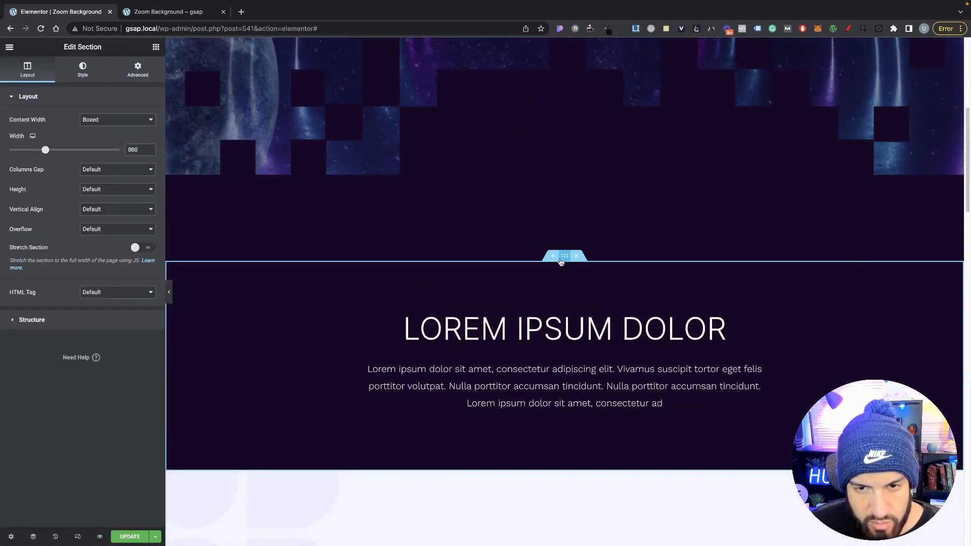
left_click(135, 78)
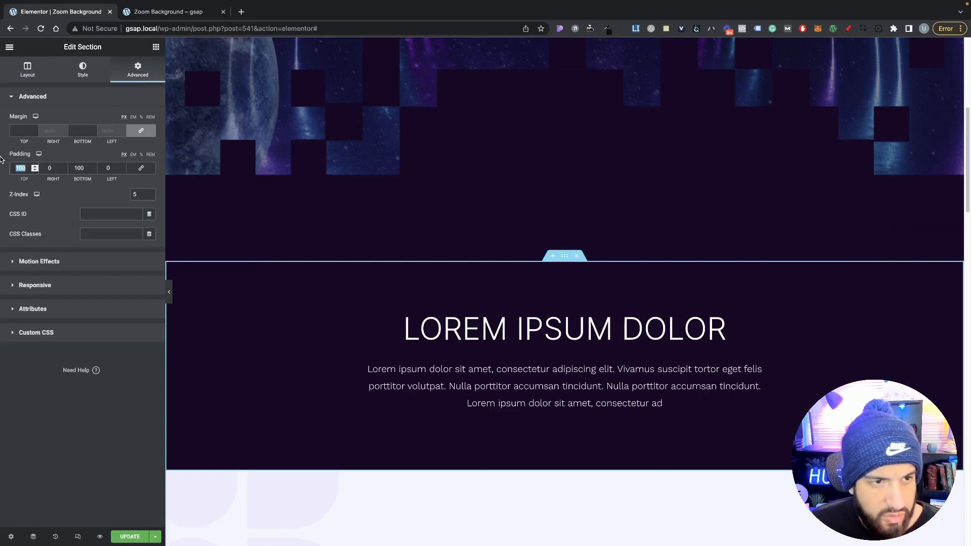
type("0")
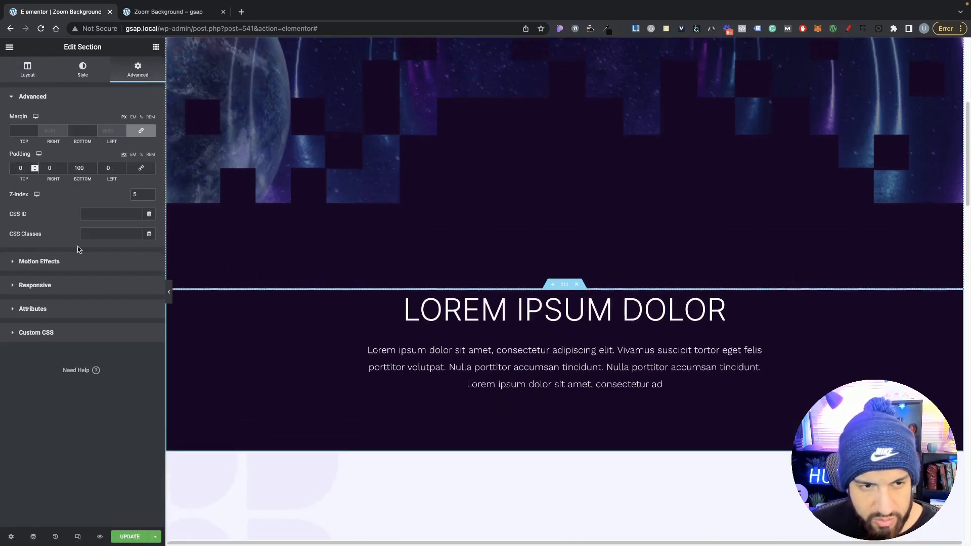
Step: Review the LOREM IPSUM DOLOR section's height options and examine its spacing below the pixel blocks at full page width
left_click(20, 77)
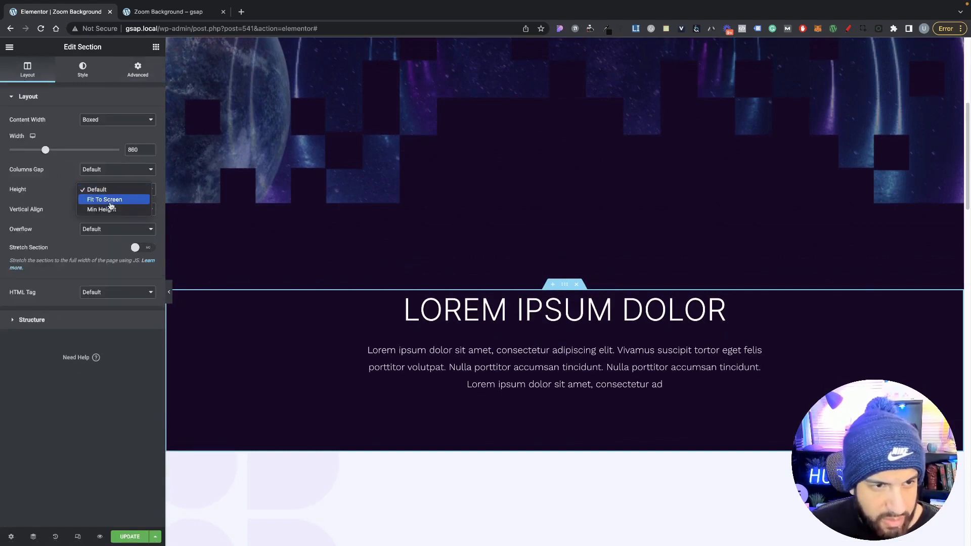
left_click(54, 204)
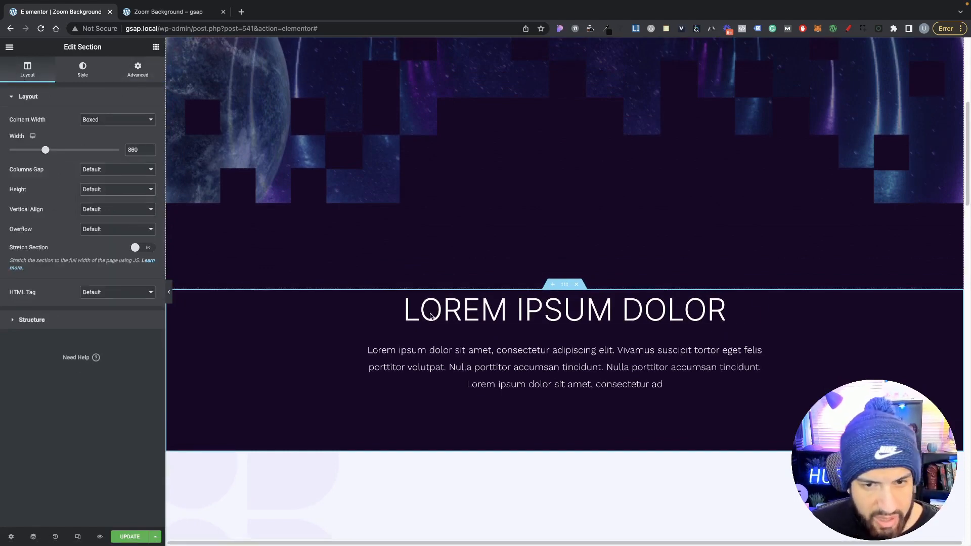
left_click(169, 292)
scroll(540, 380, "down", 4)
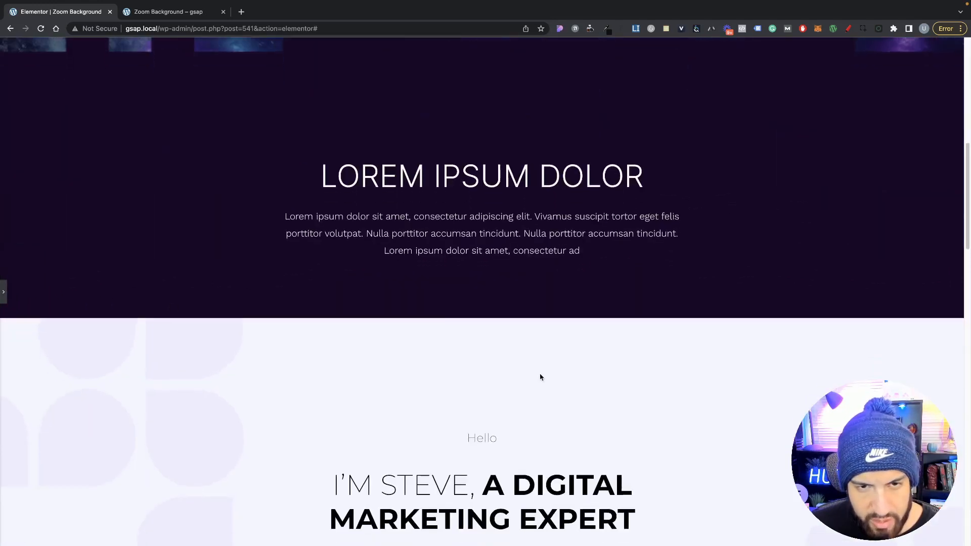
scroll(540, 377, "up", 3)
left_click(3, 292)
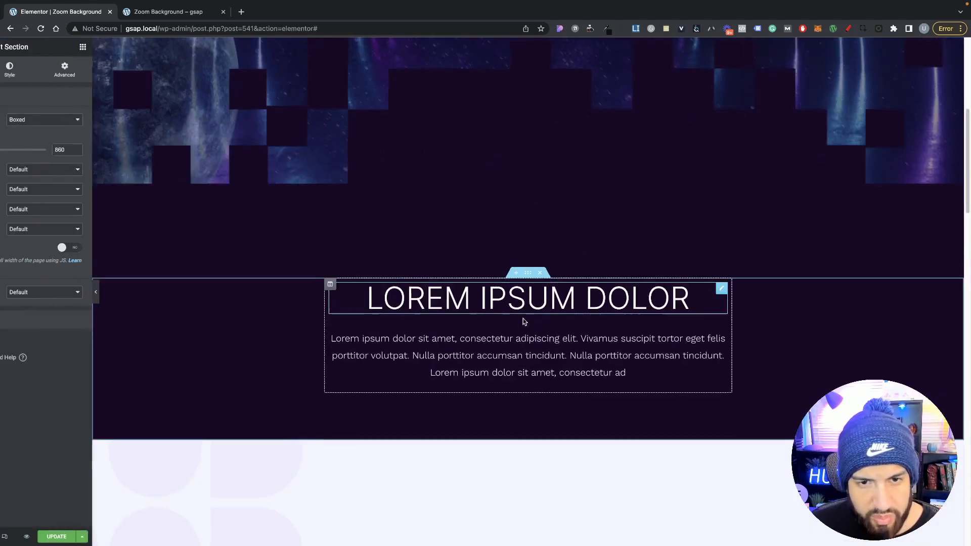
Step: Shift the LOREM IPSUM DOLOR section upward with a top margin of -3 em
scroll(582, 304, "up", 1)
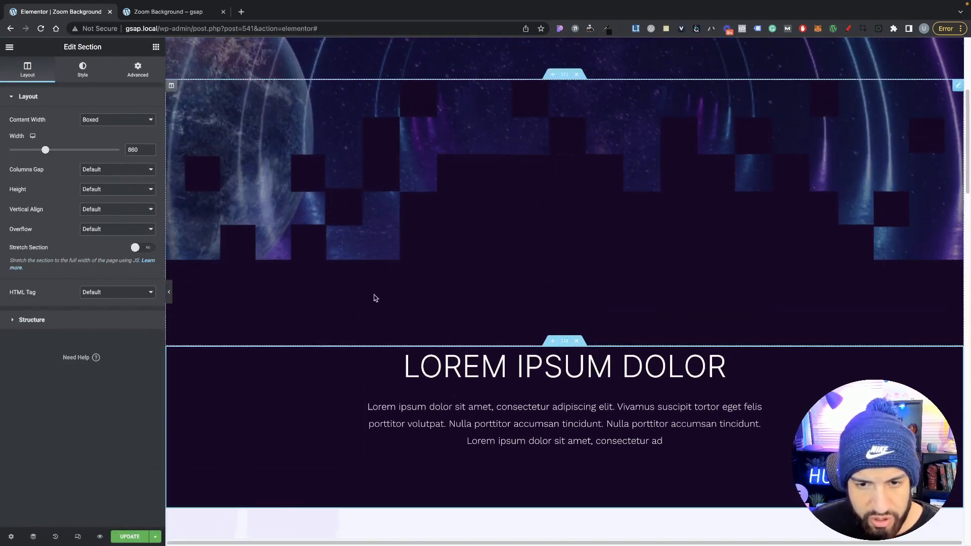
left_click(139, 71)
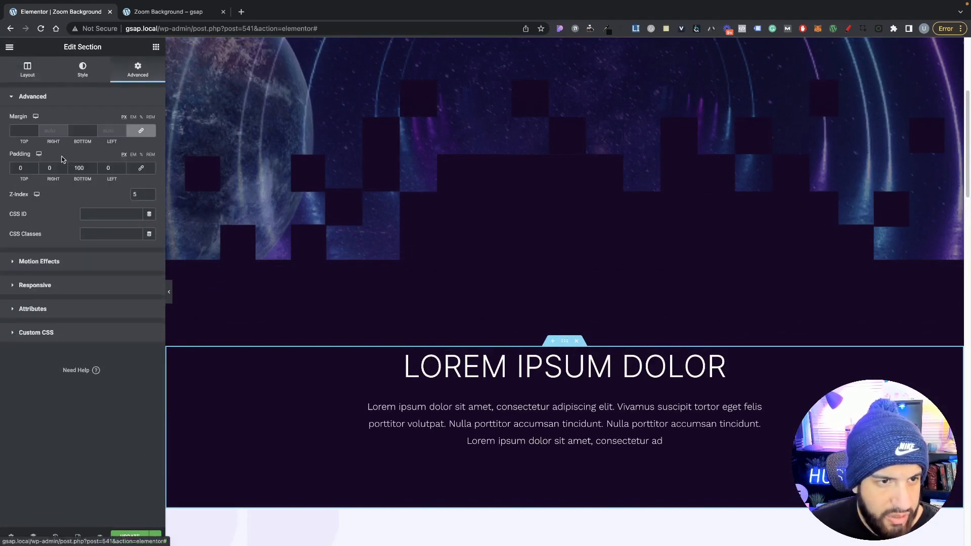
left_click_drag(36, 134, 67, 133)
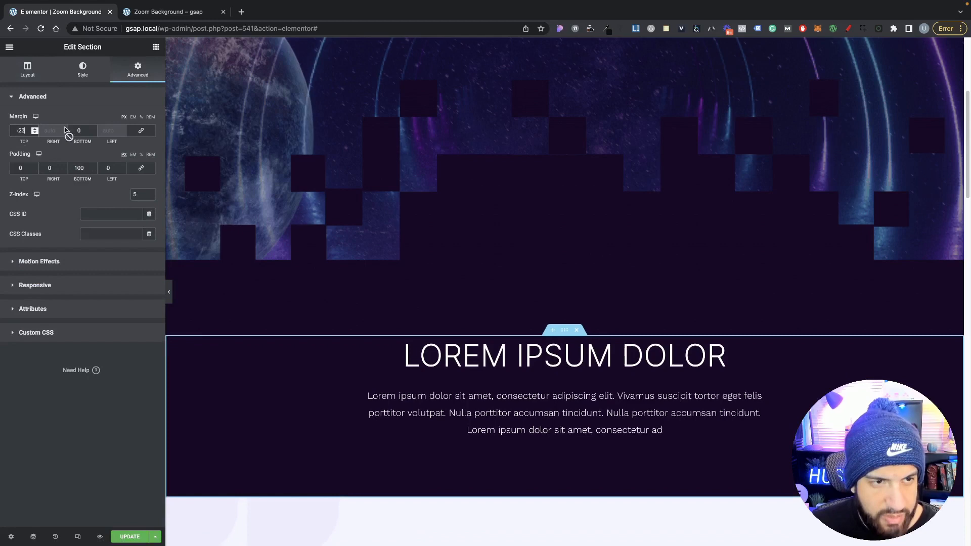
left_click(133, 116)
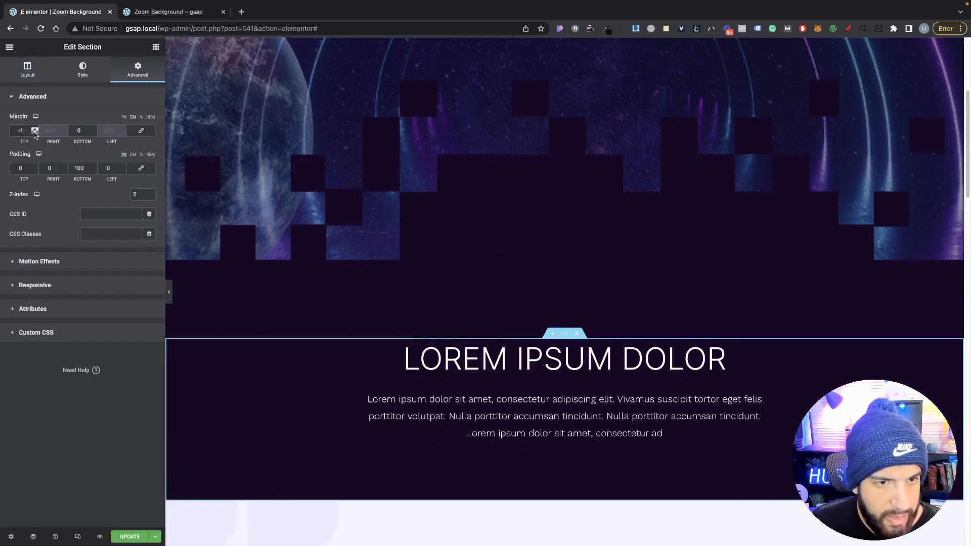
left_click(34, 133)
left_click(35, 127)
left_click(34, 128)
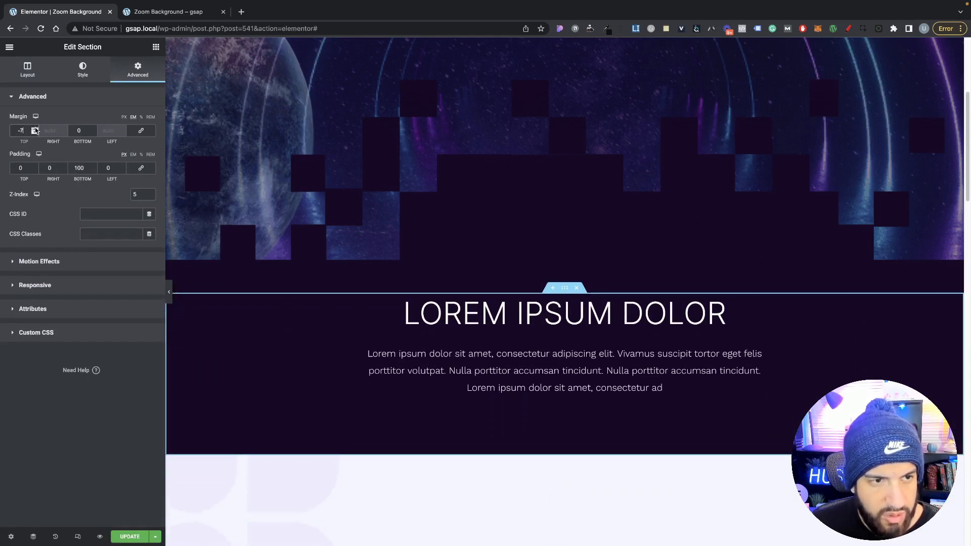
left_click(35, 128)
left_click(34, 127)
left_click(34, 127)
left_click(35, 128)
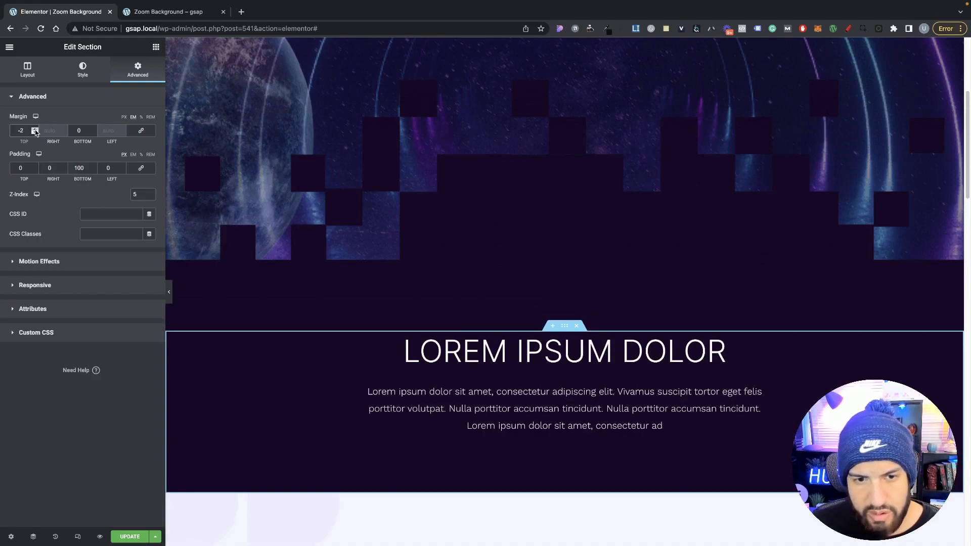
left_click(34, 133)
Step: Examine the spacing around the pixel blocks and inspect the settings of the pixel-block section and its image
scroll(703, 338, "up", 5)
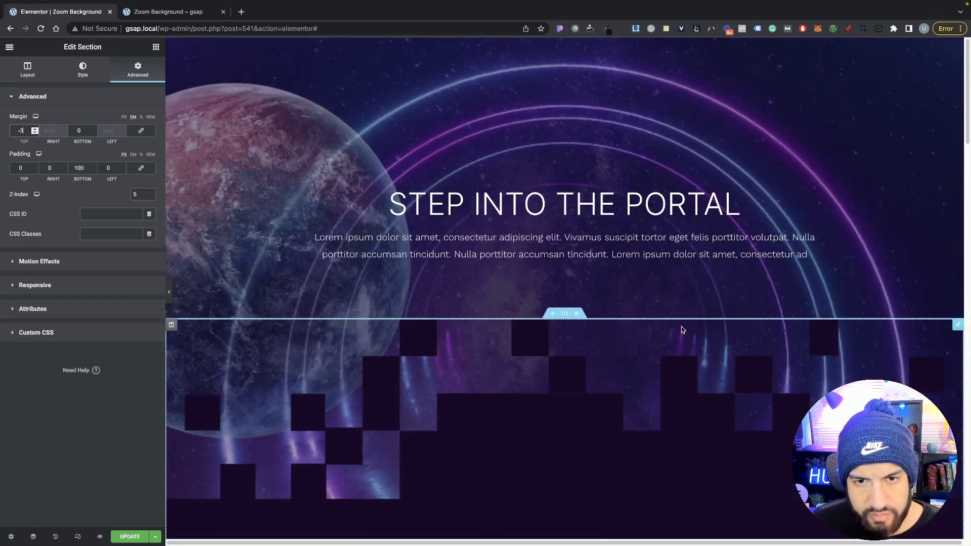
scroll(681, 326, "down", 3)
scroll(682, 328, "down", 2)
scroll(651, 321, "up", 3)
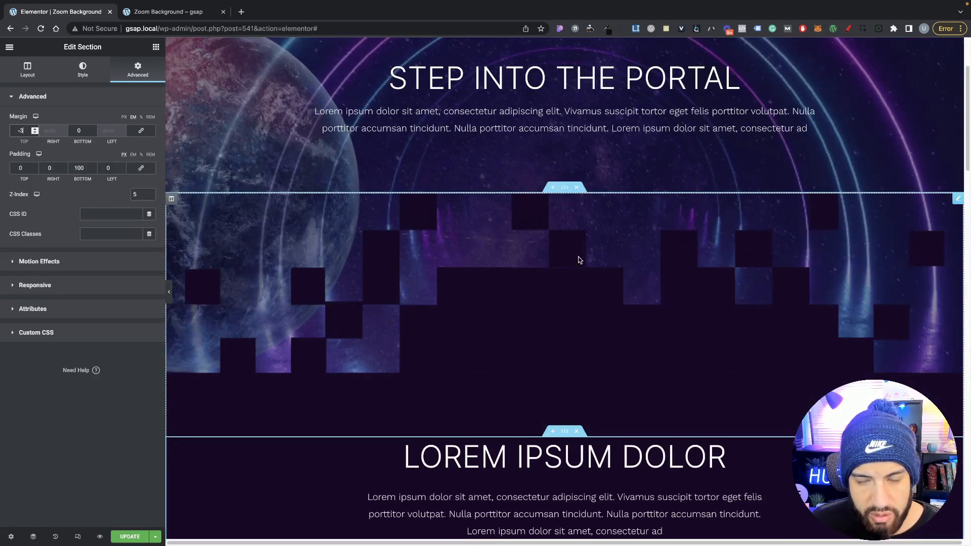
left_click(540, 327)
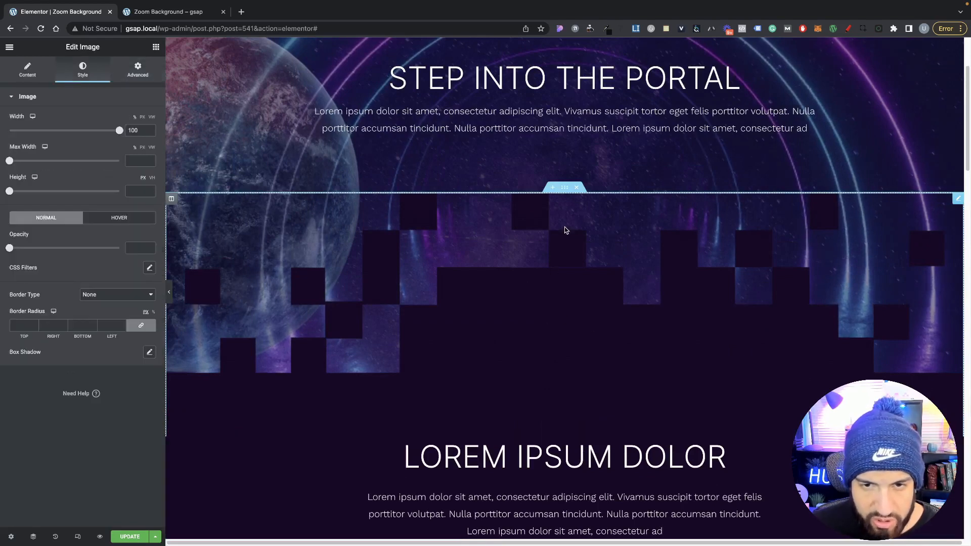
left_click(565, 187)
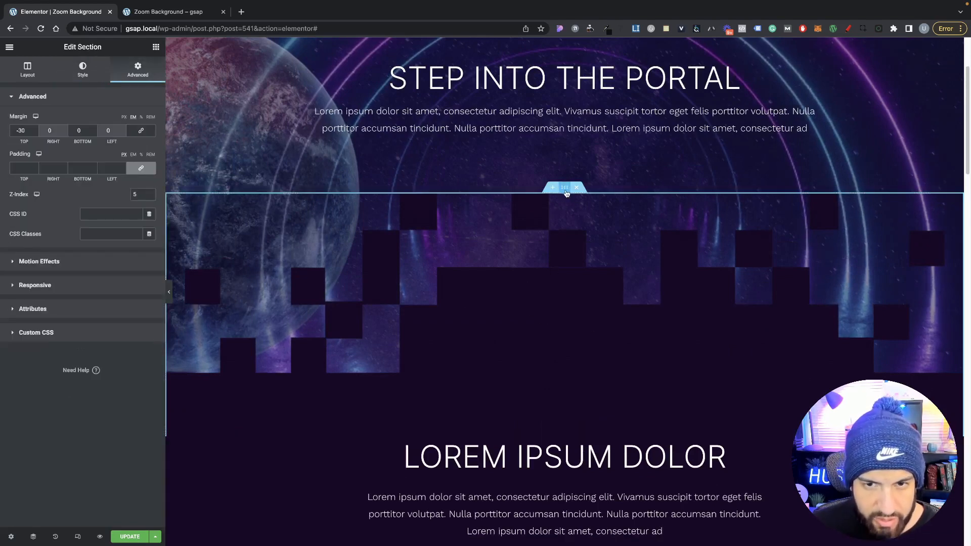
left_click(85, 71)
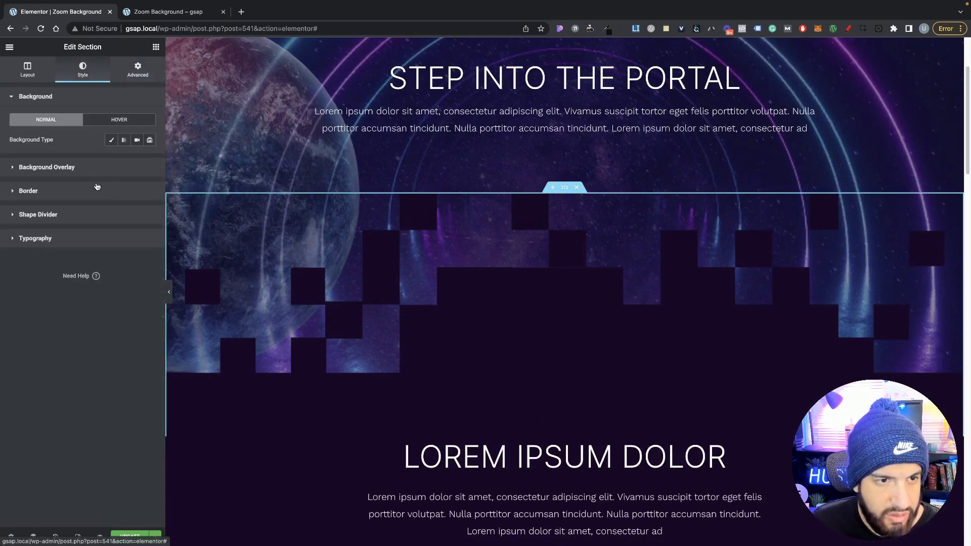
left_click(36, 79)
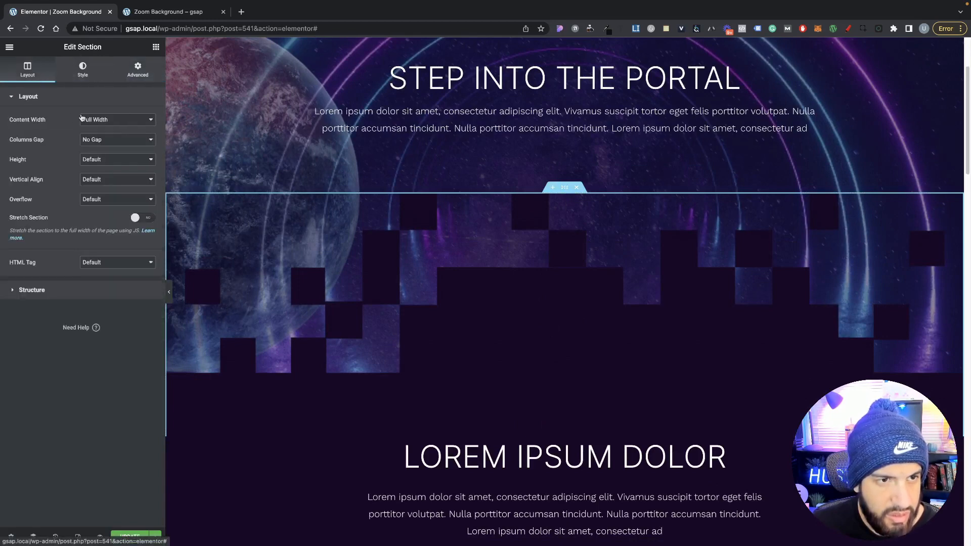
right_click(540, 310)
left_click(558, 321)
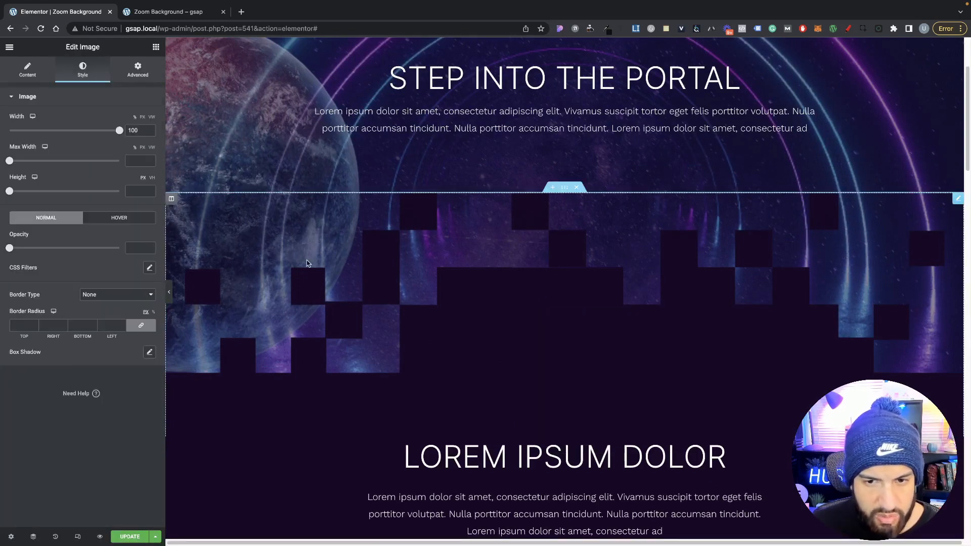
left_click(38, 79)
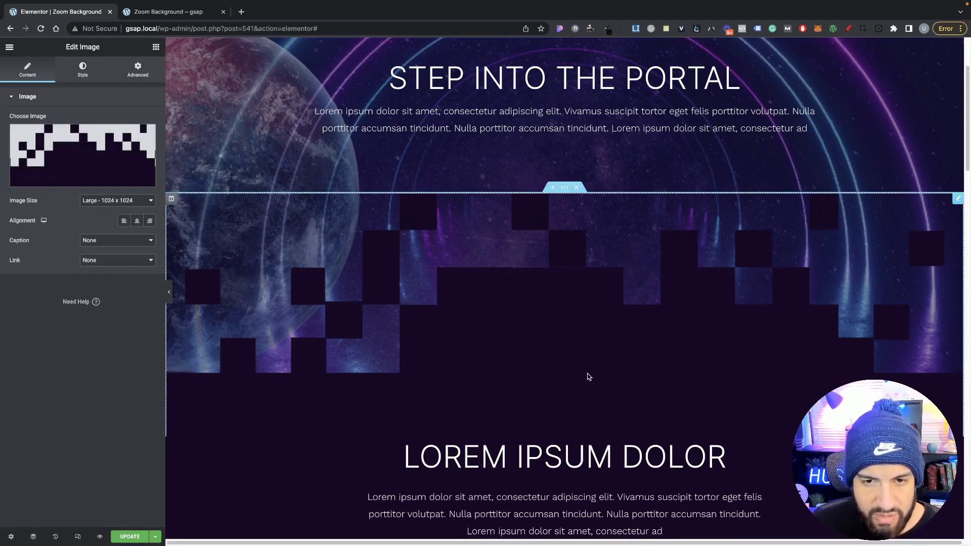
Step: Check the attachment details of the pixel-block image in the media library without replacing it
scroll(536, 349, "down", 2)
scroll(640, 353, "up", 2)
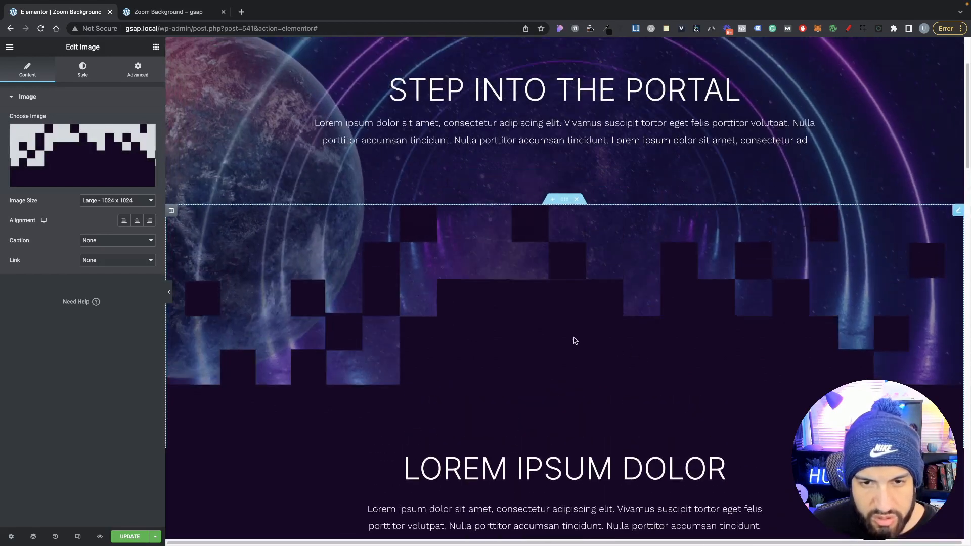
left_click(80, 155)
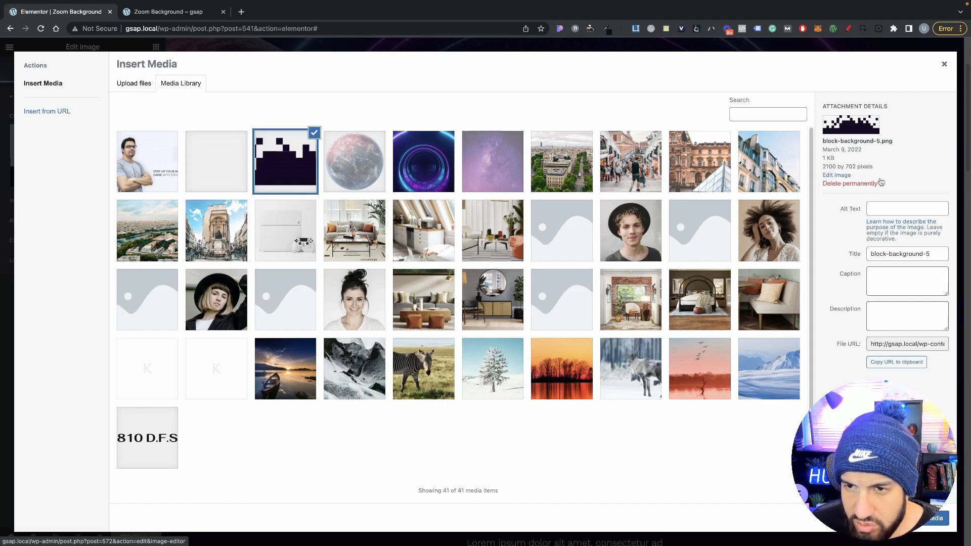
left_click(943, 65)
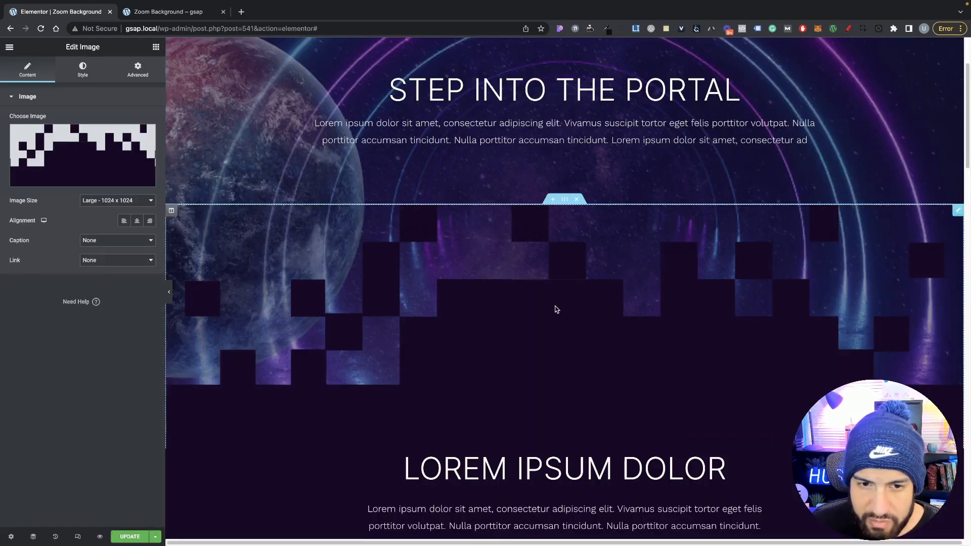
Step: Examine how the portal, planet and pixel blocks transition into the sections below while scrolling through the page
scroll(516, 283, "down", 2)
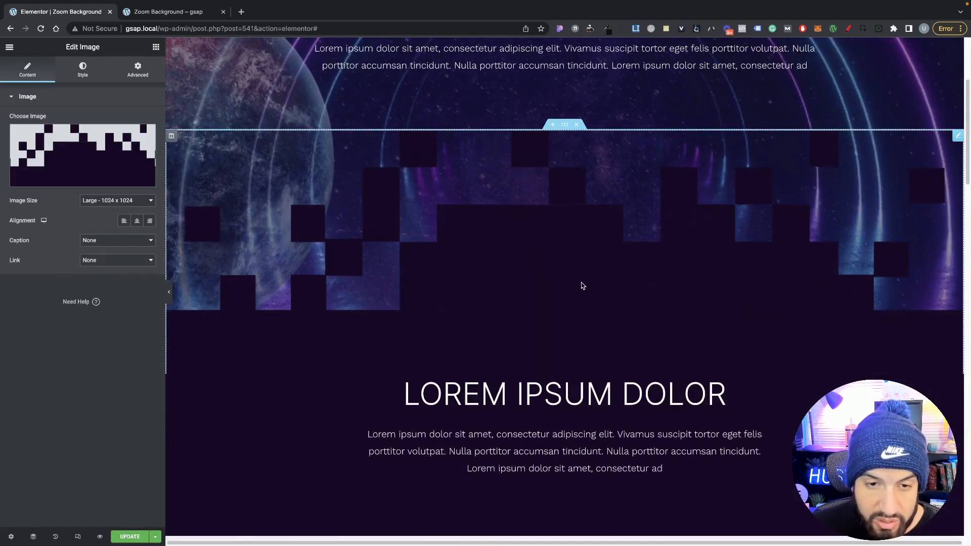
scroll(582, 286, "down", 3)
scroll(612, 293, "up", 4)
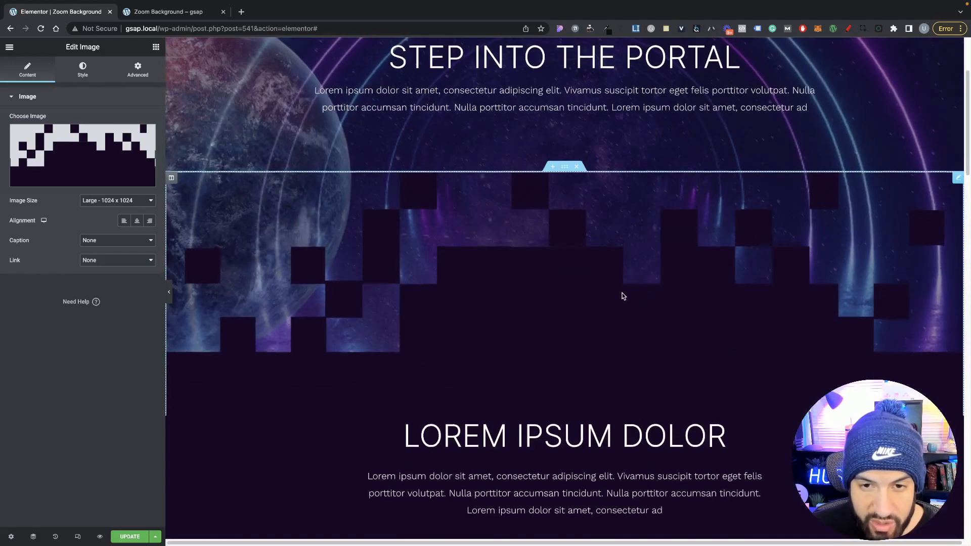
scroll(560, 339, "up", 2)
scroll(616, 314, "down", 2)
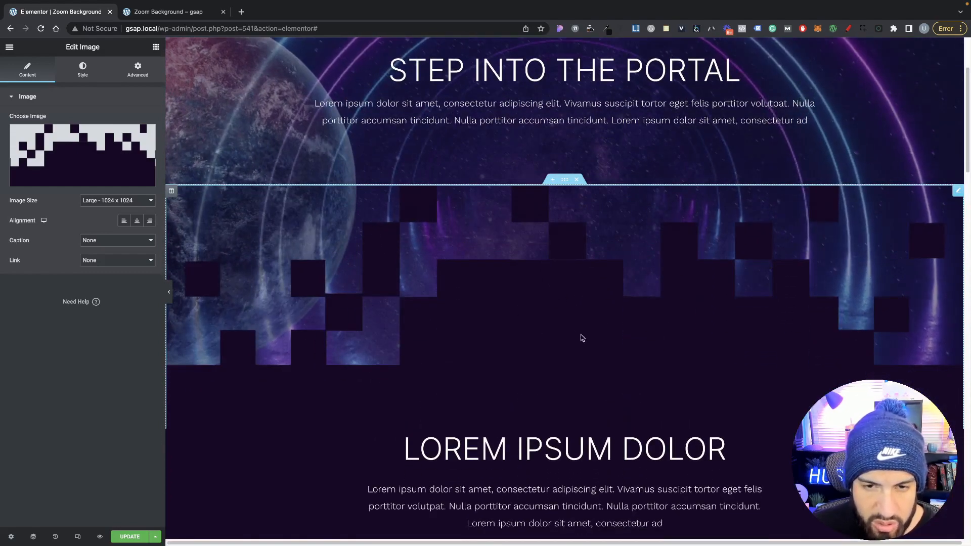
scroll(582, 337, "down", 1)
scroll(582, 354, "up", 4)
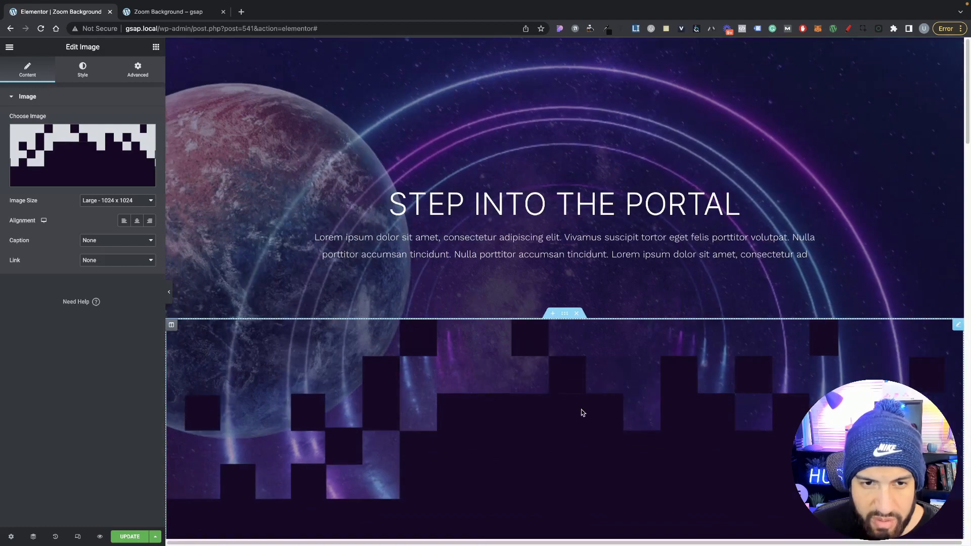
scroll(505, 349, "down", 5)
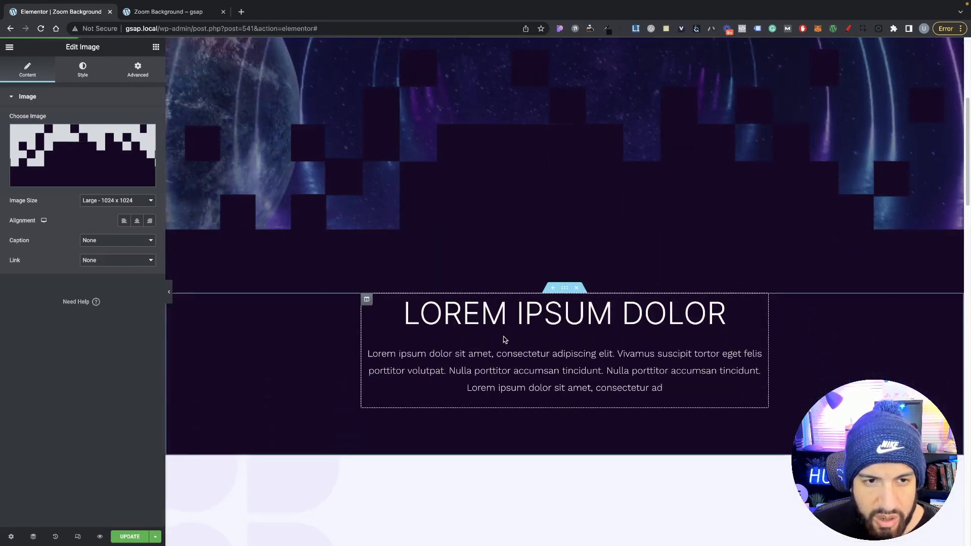
scroll(505, 340, "down", 5)
scroll(504, 342, "down", 3)
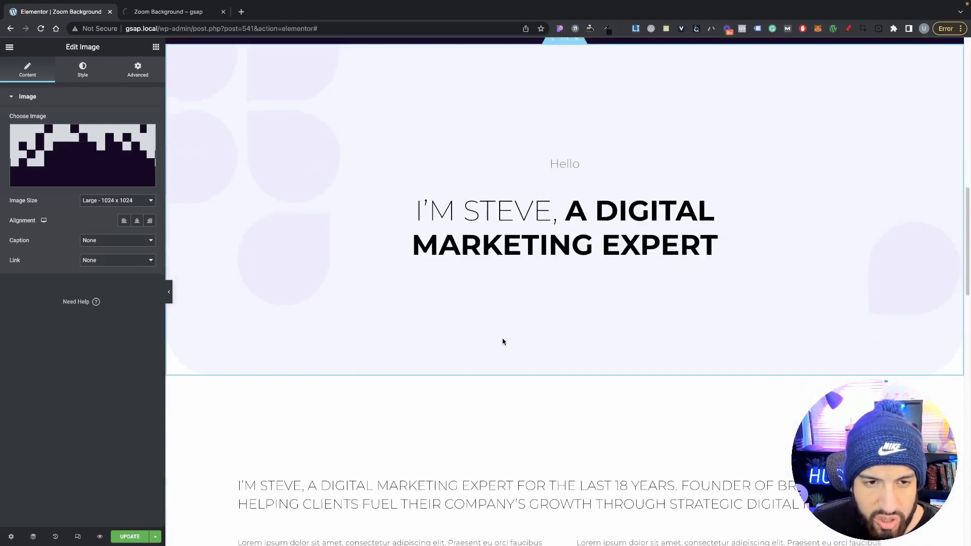
scroll(504, 342, "up", 13)
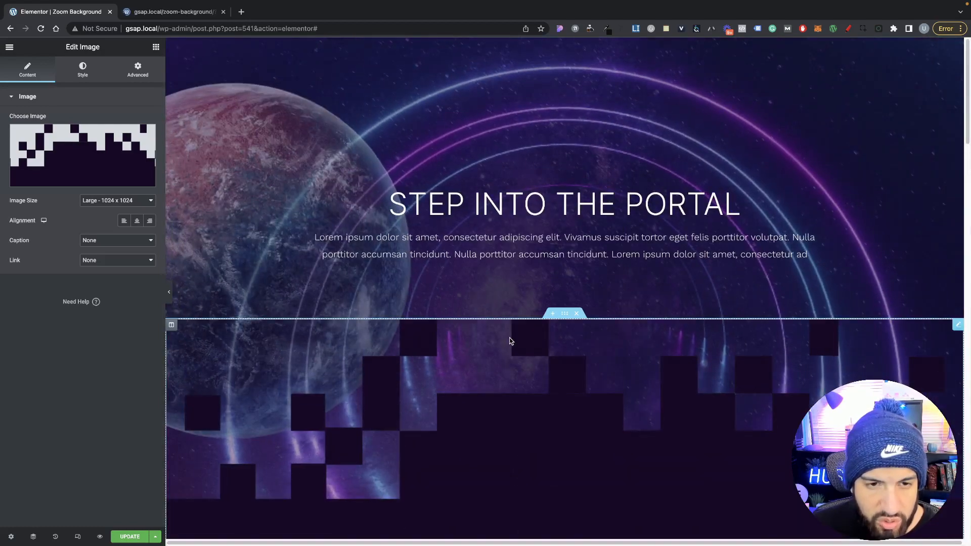
Step: Check the spacing between the pixel-block divider, the LOREM IPSUM DOLOR text and the marketing sections below in the editor canvas
scroll(324, 298, "down", 2)
scroll(576, 313, "down", 1)
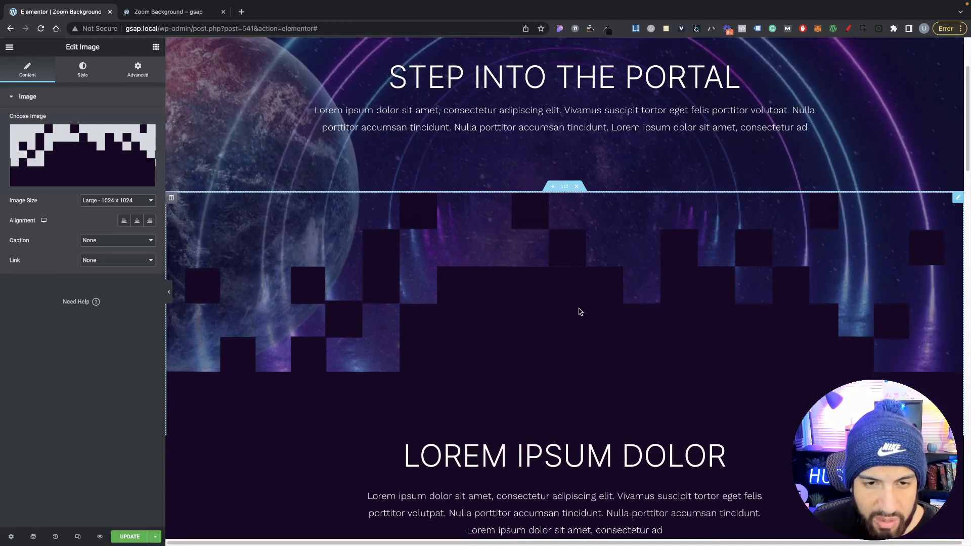
scroll(682, 321, "up", 2)
scroll(687, 321, "down", 6)
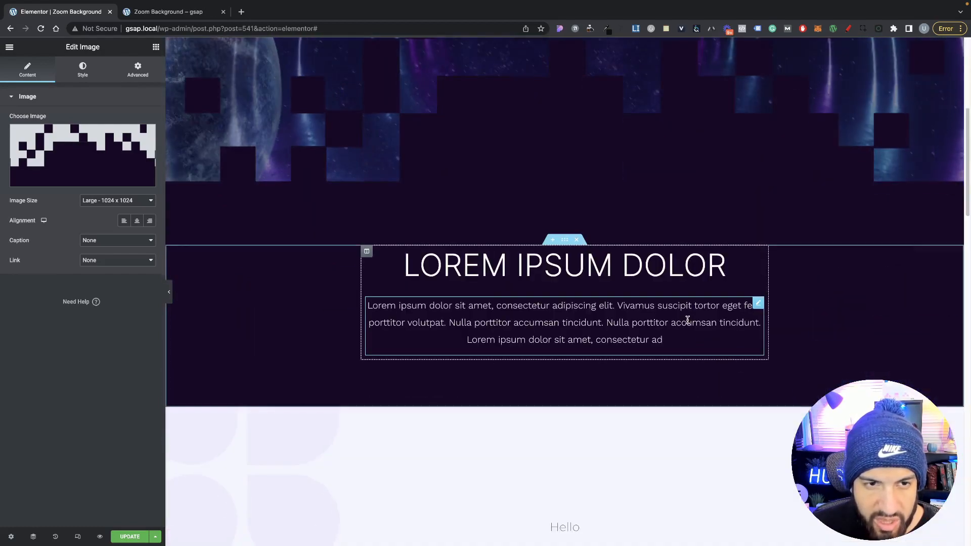
scroll(686, 319, "up", 6)
scroll(687, 320, "down", 10)
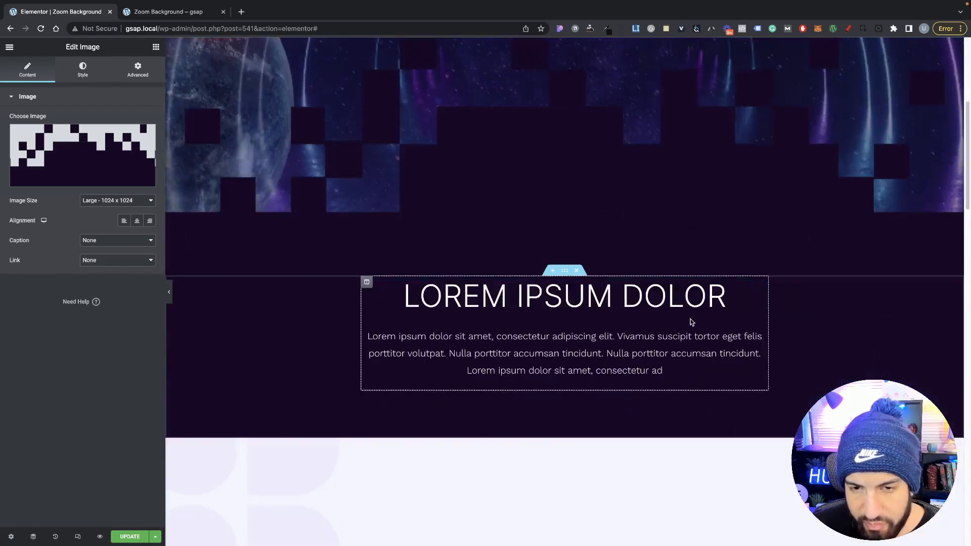
scroll(692, 321, "down", 15)
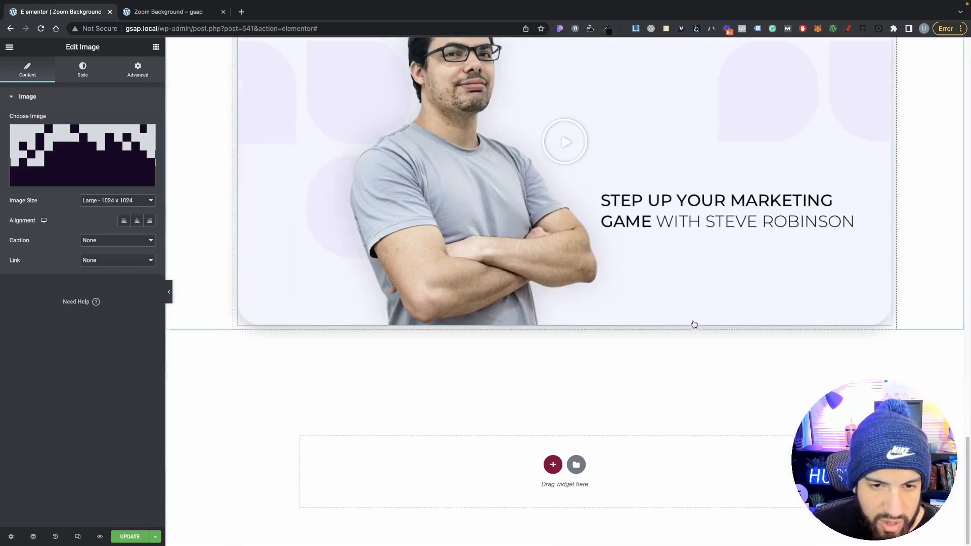
scroll(696, 326, "up", 20)
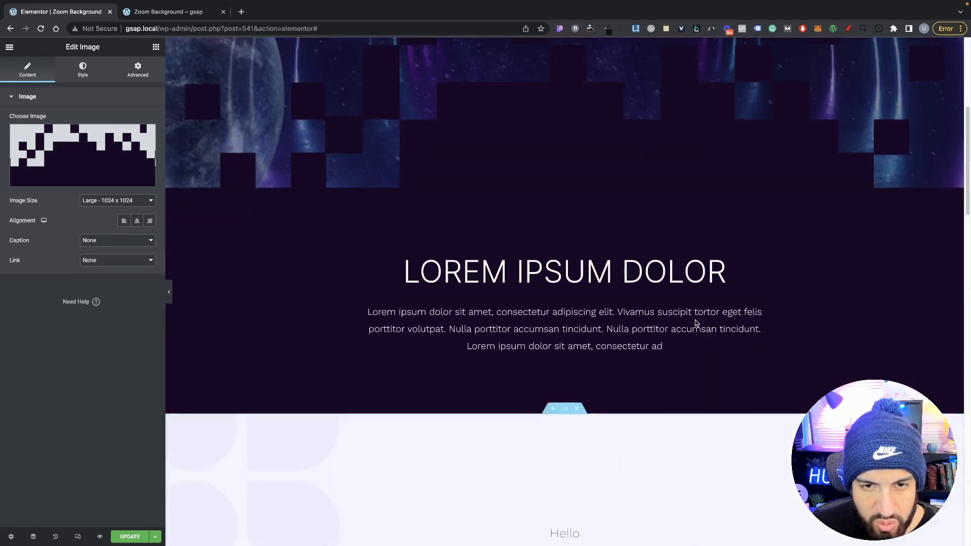
scroll(695, 323, "down", 3)
scroll(695, 324, "up", 3)
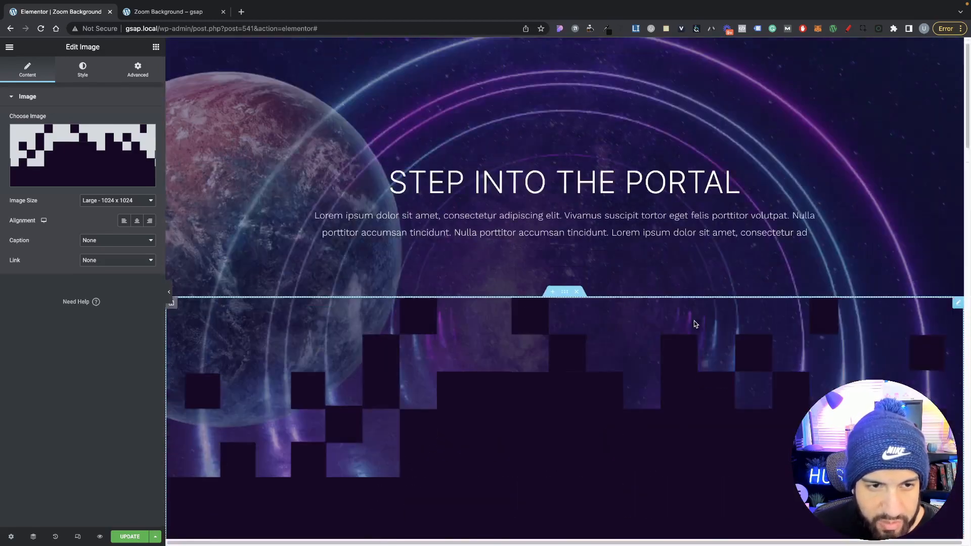
scroll(695, 324, "down", 5)
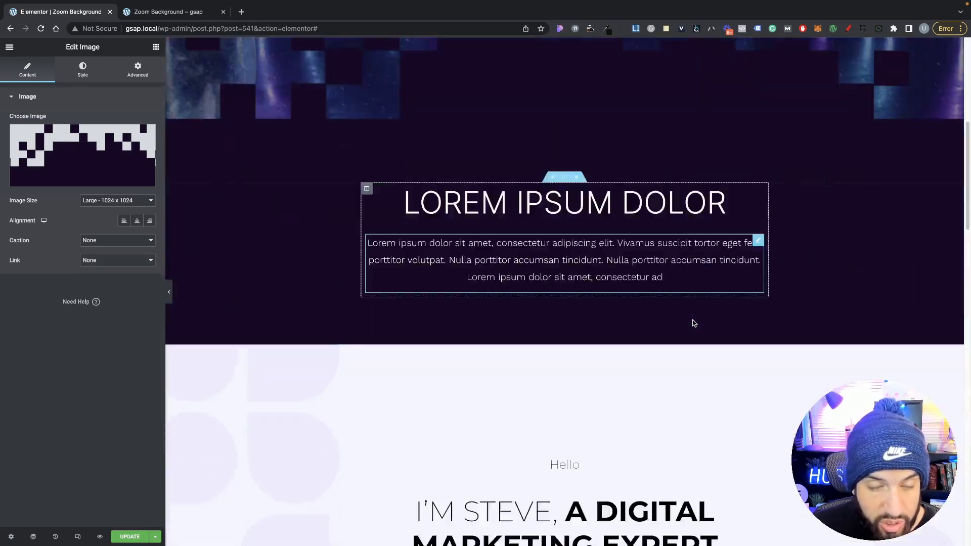
scroll(688, 323, "up", 5)
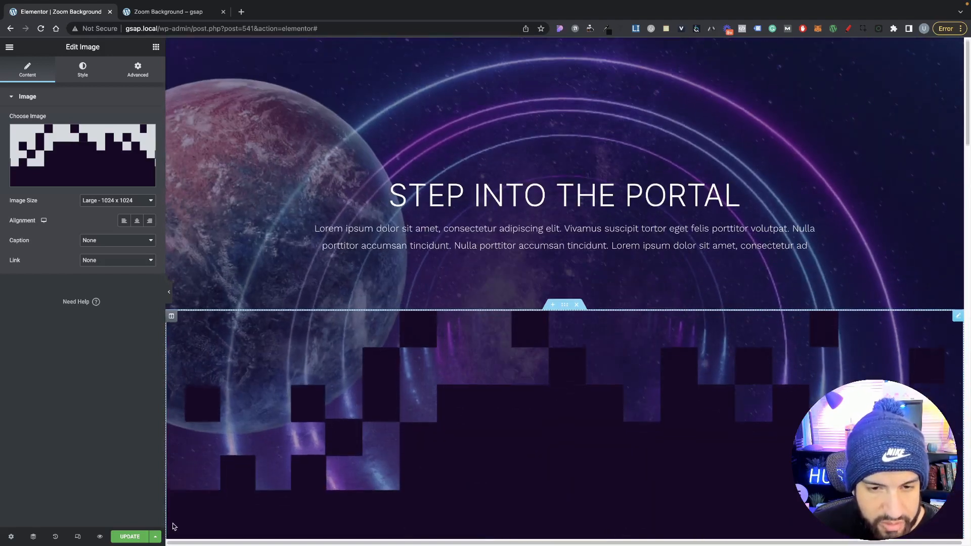
Step: Switch to the refreshed page preview and examine the portal zoom, planet movement and section transitions down to the marketing content
left_click(186, 14)
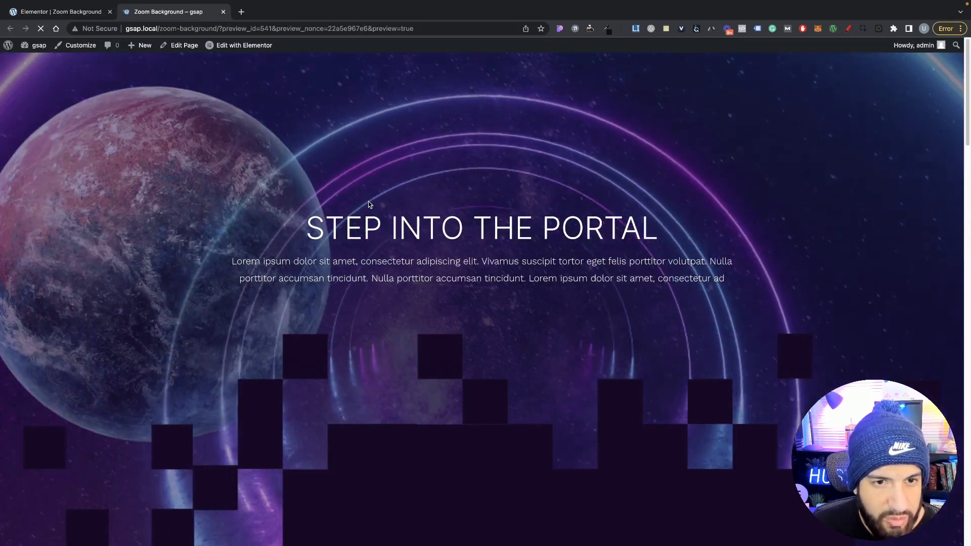
scroll(440, 276, "down", 3)
scroll(440, 277, "up", 3)
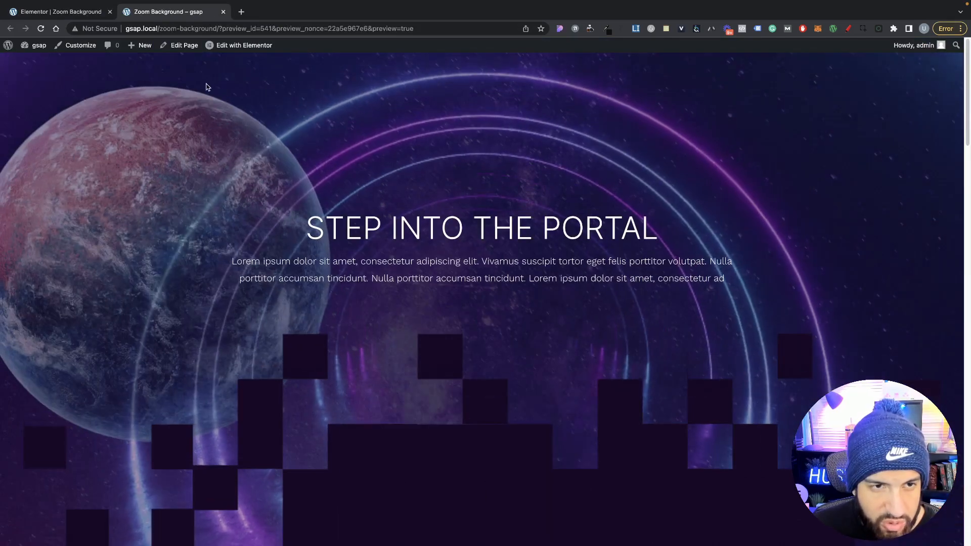
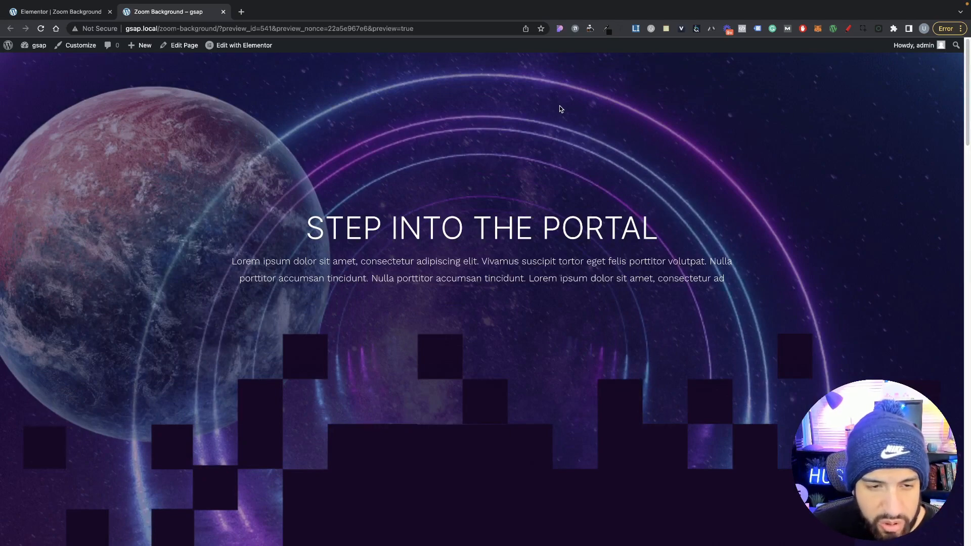
scroll(597, 150, "down", 6)
scroll(597, 151, "down", 2)
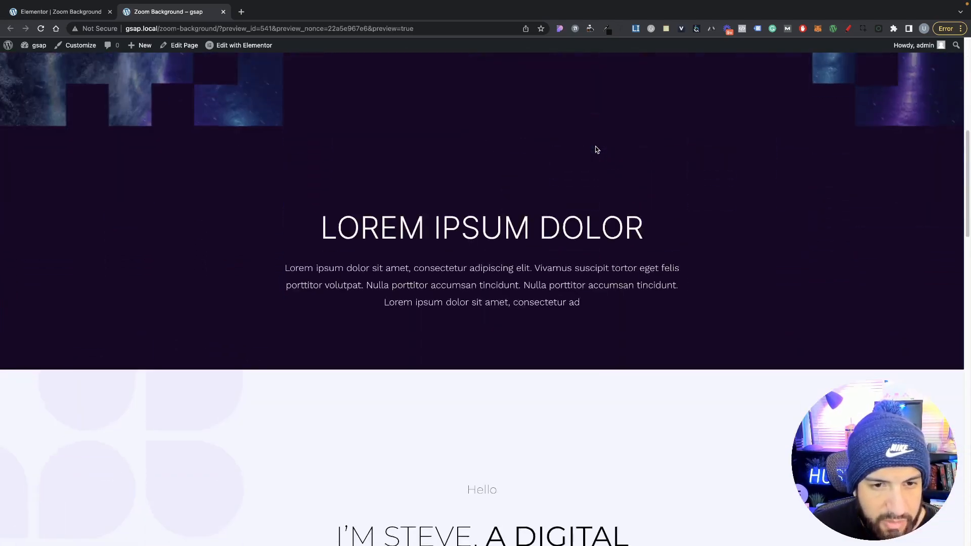
scroll(593, 147, "up", 6)
scroll(594, 150, "down", 6)
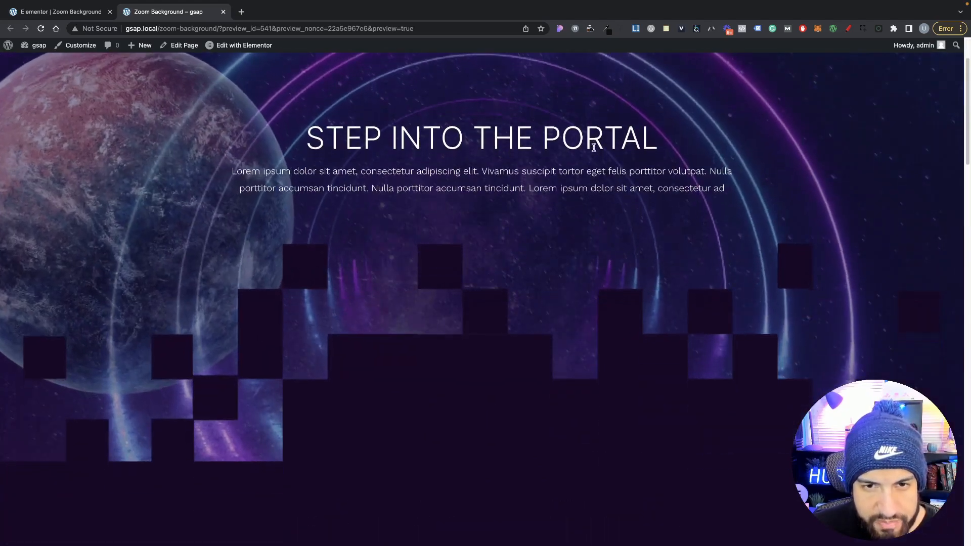
scroll(595, 150, "down", 10)
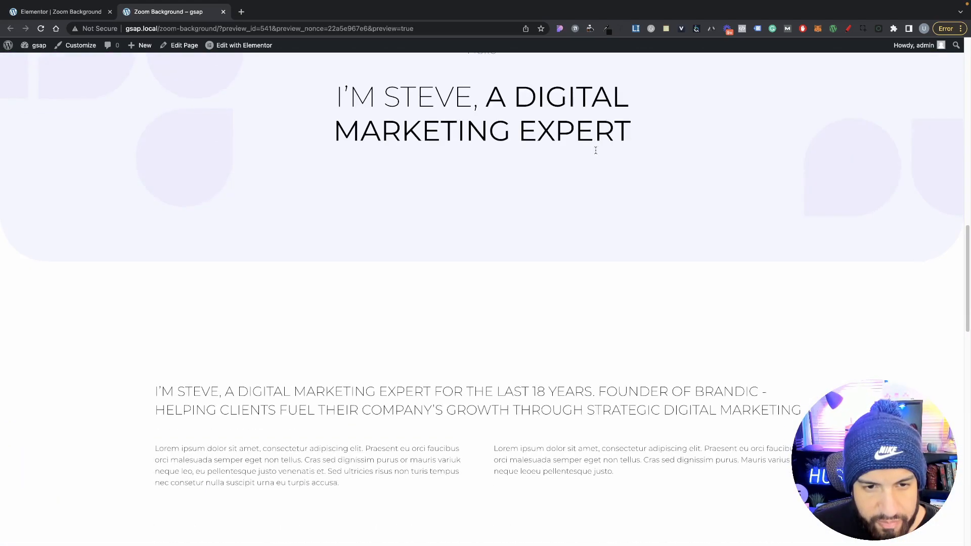
scroll(602, 159, "up", 3)
scroll(605, 162, "up", 12)
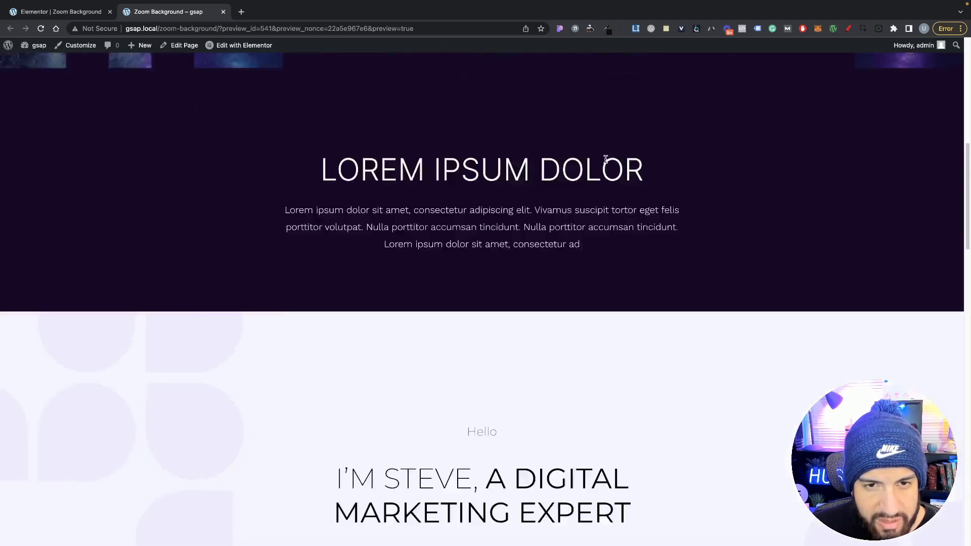
Step: Return to the page editor and examine the portal, pixel-block and LOREM IPSUM DOLOR sections in the tablet view
left_click(77, 13)
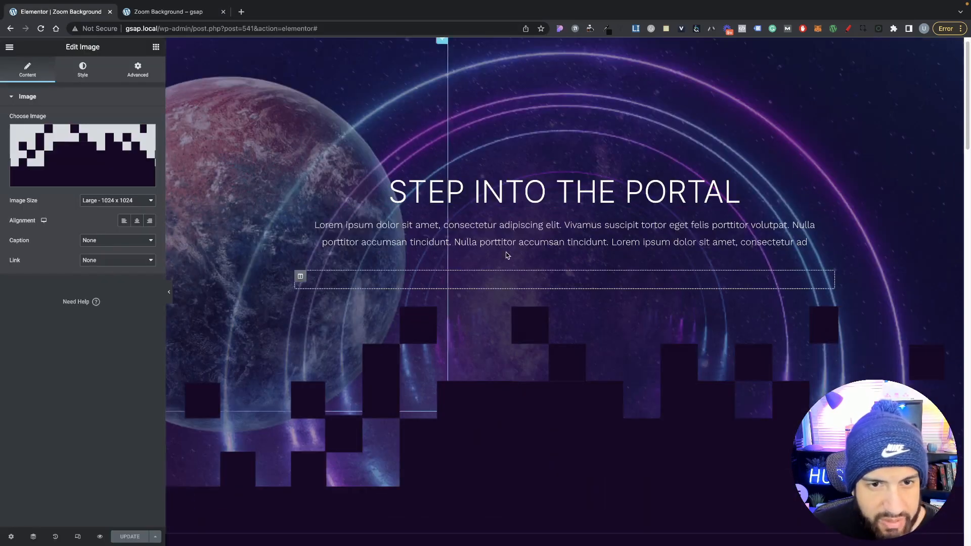
left_click(78, 537)
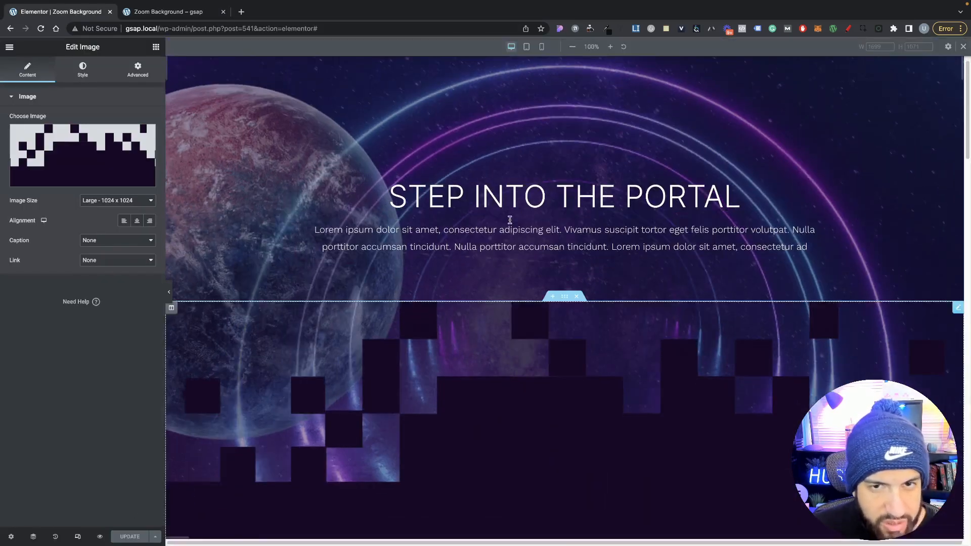
left_click(525, 47)
scroll(657, 232, "down", 3)
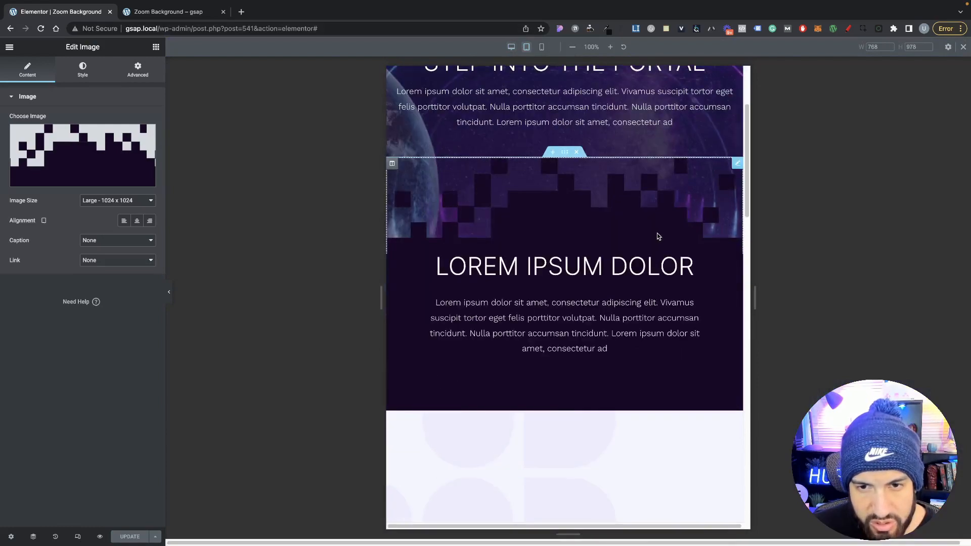
scroll(658, 234, "up", 3)
scroll(658, 235, "down", 6)
scroll(658, 237, "up", 6)
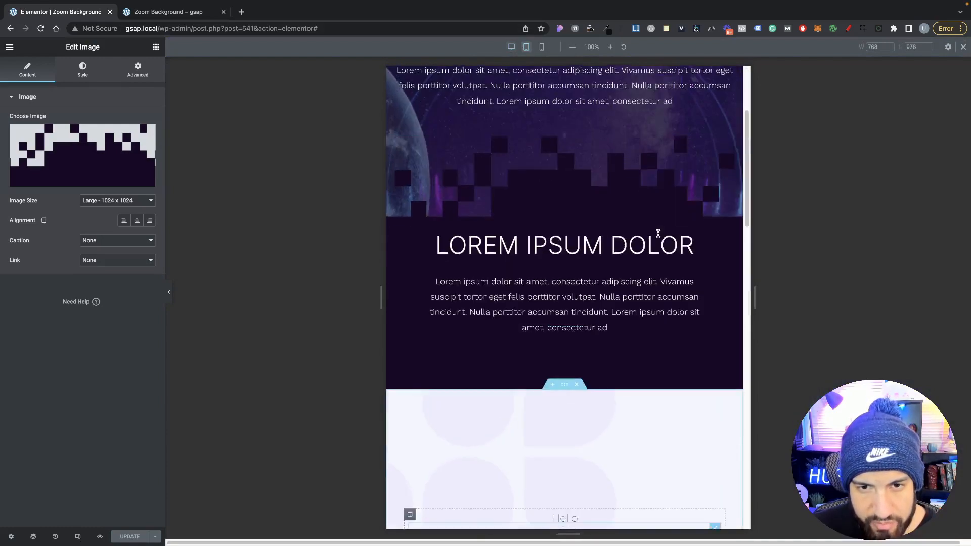
scroll(658, 235, "down", 3)
scroll(658, 235, "up", 3)
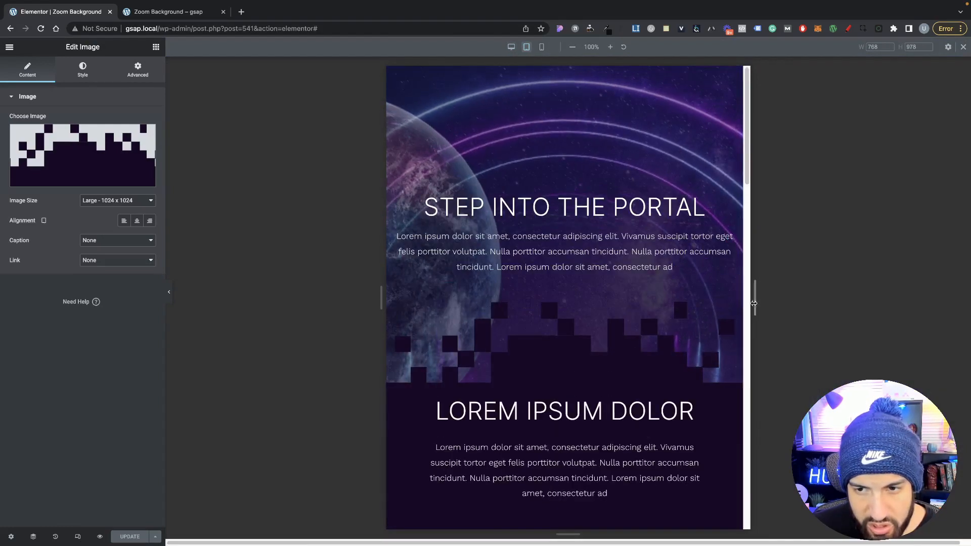
left_click_drag(717, 299, 688, 290)
scroll(623, 261, "down", 3)
scroll(622, 252, "up", 3)
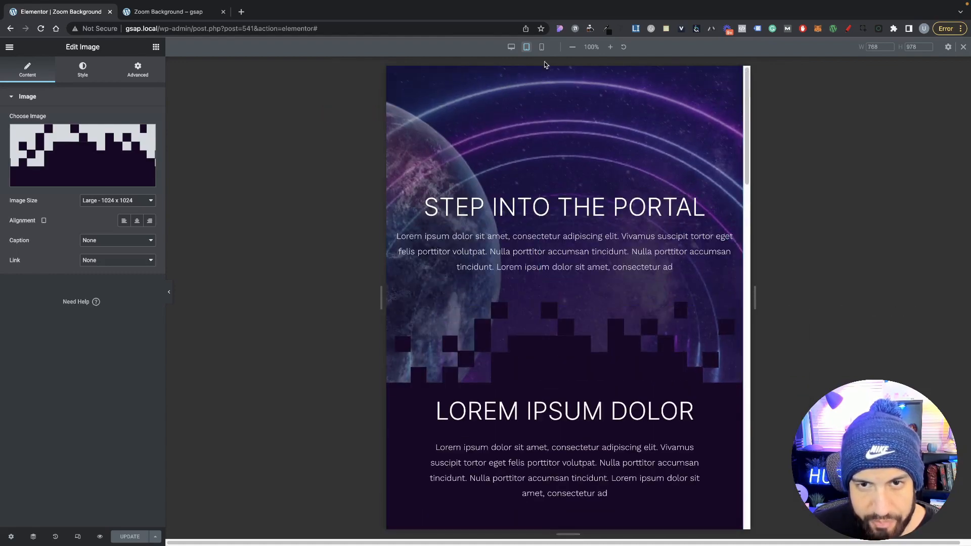
Step: In the mobile view, unlink the pixel-block section's margins and set its top margin to -17 em
left_click(544, 47)
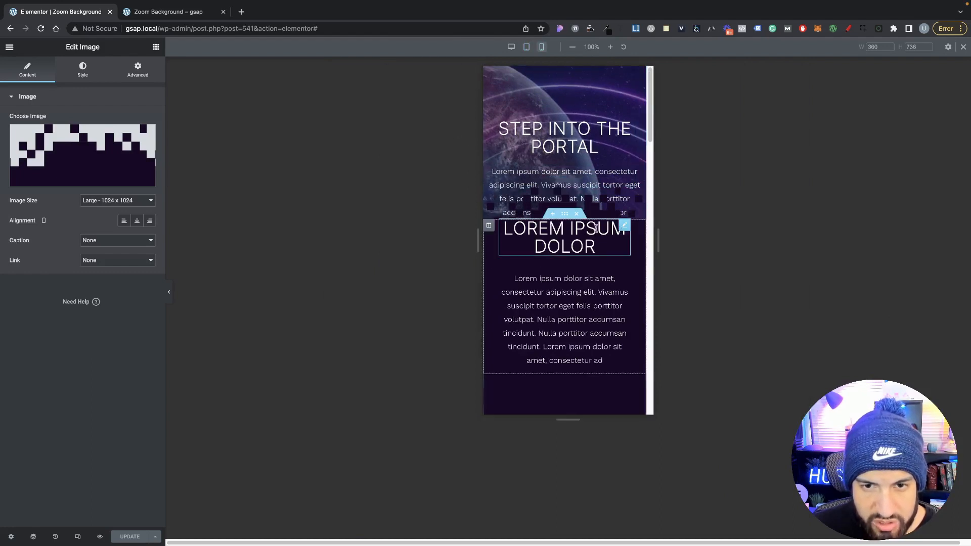
left_click(565, 185)
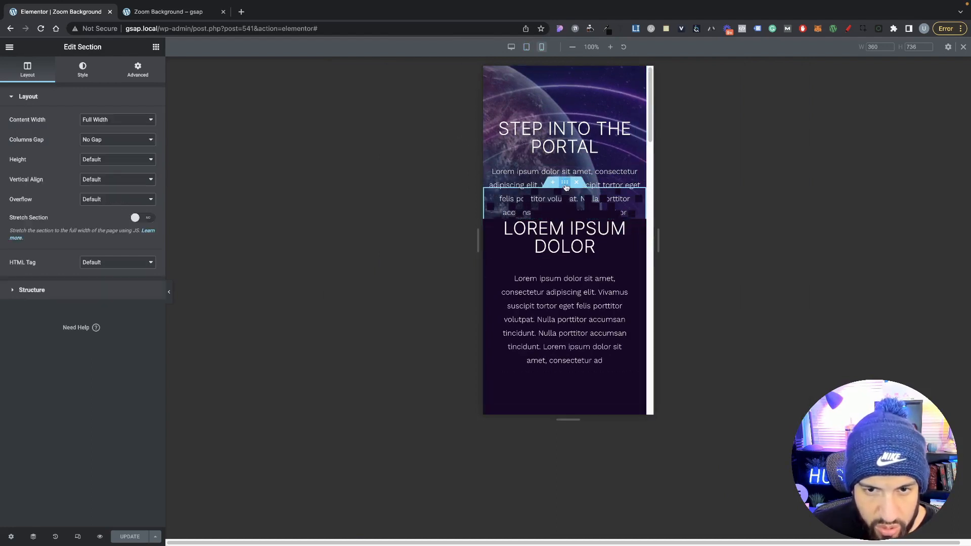
left_click(138, 71)
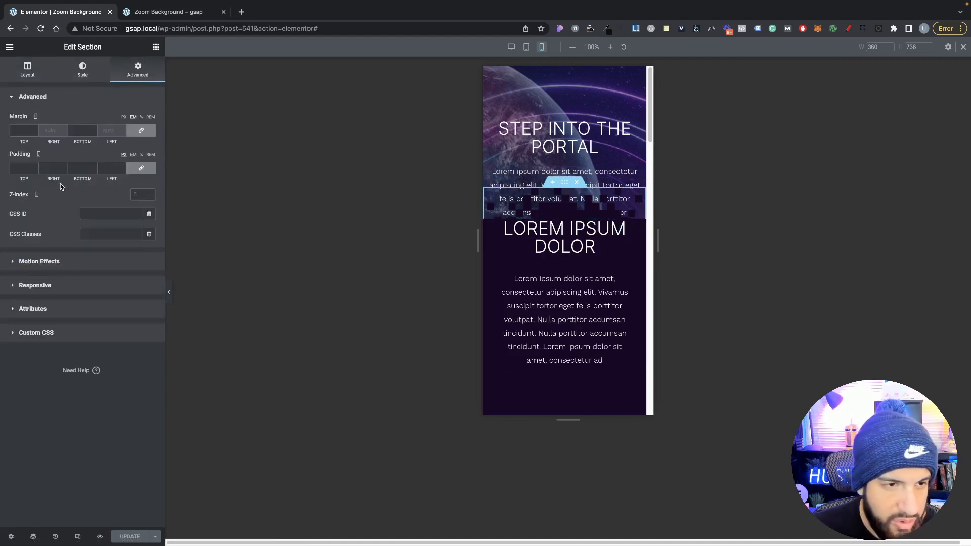
left_click(141, 133)
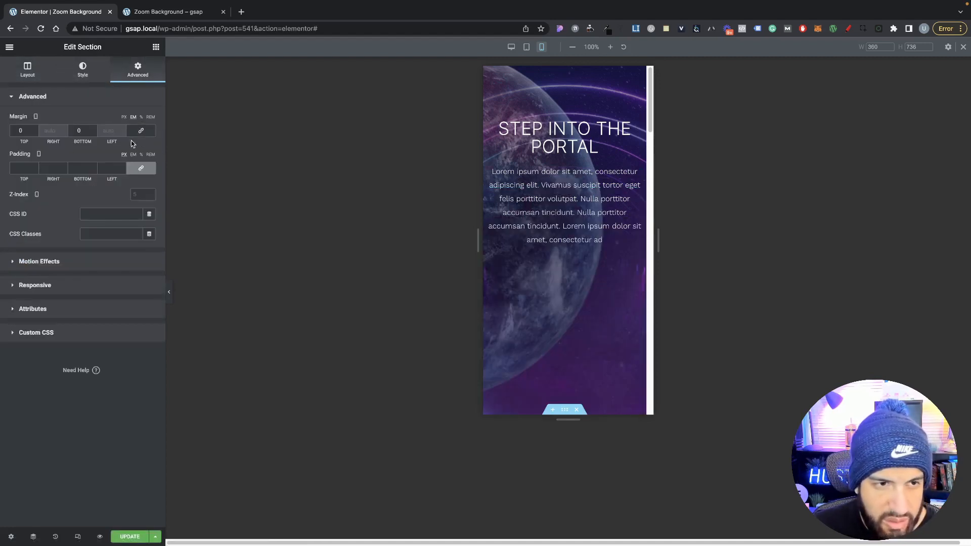
scroll(612, 262, "down", 1)
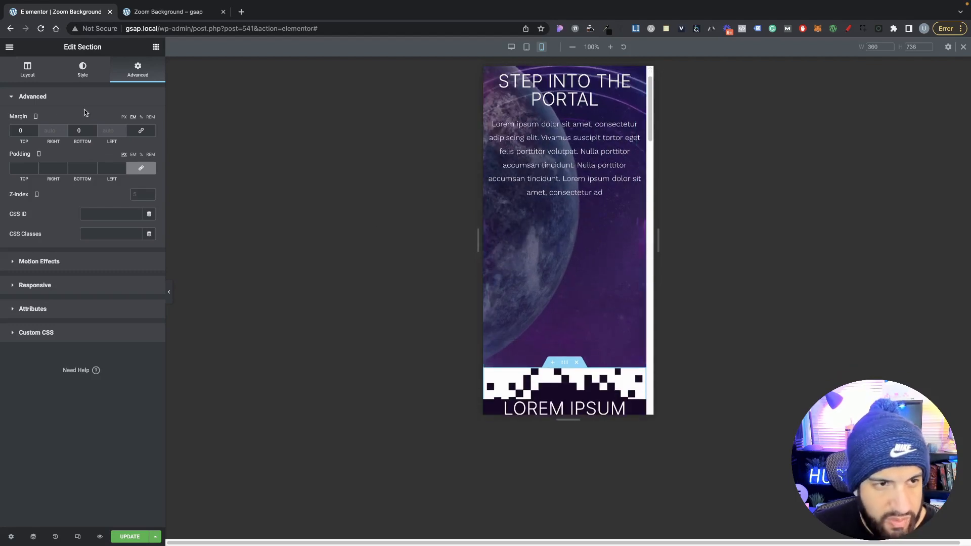
left_click(35, 133)
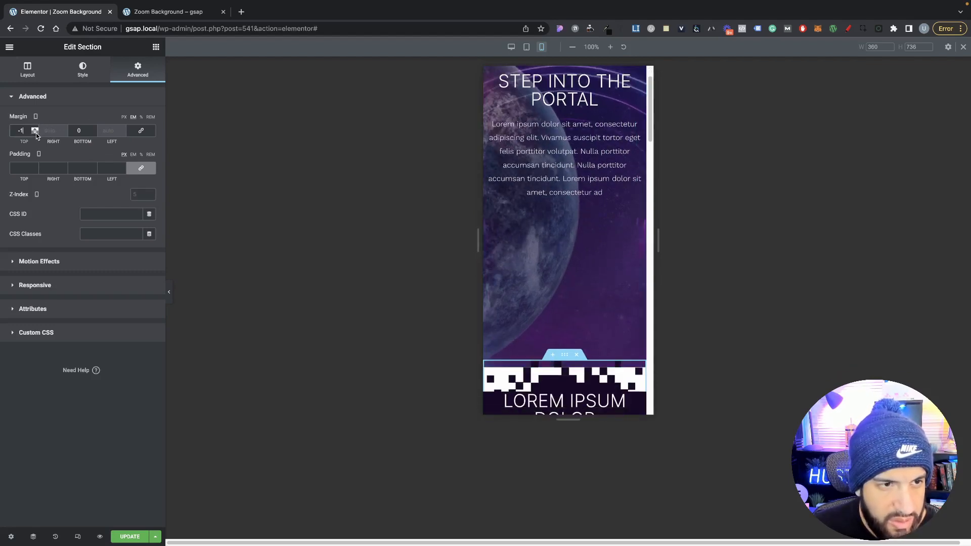
left_click(36, 132)
left_click(35, 132)
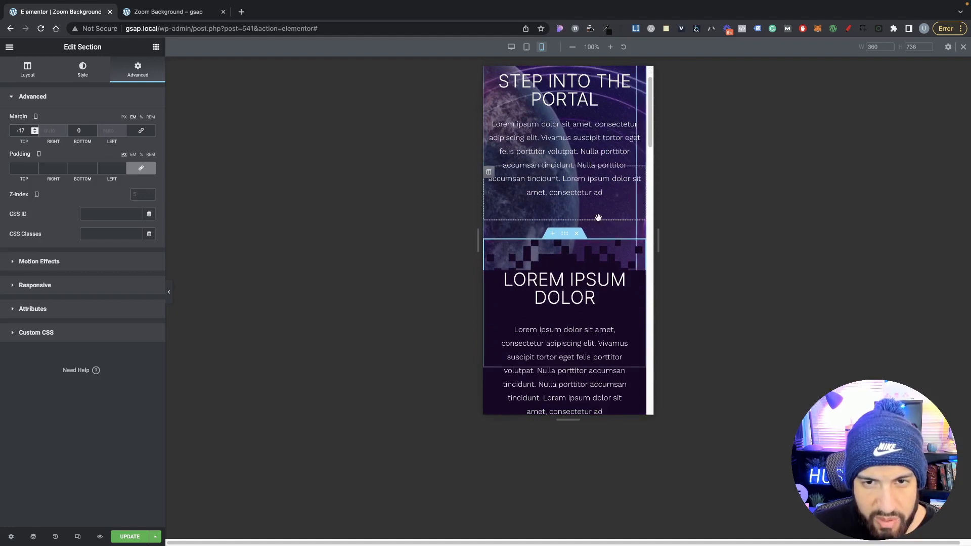
Step: Unlink the LOREM IPSUM DOLOR section's mobile margins and reset its top and bottom margins to 0 em
scroll(598, 218, "up", 1)
scroll(579, 224, "down", 2)
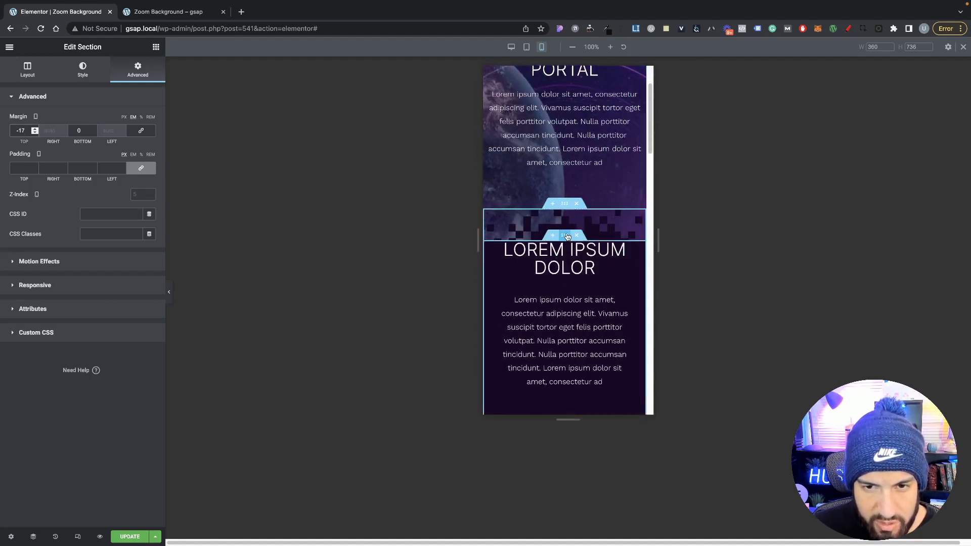
left_click(141, 132)
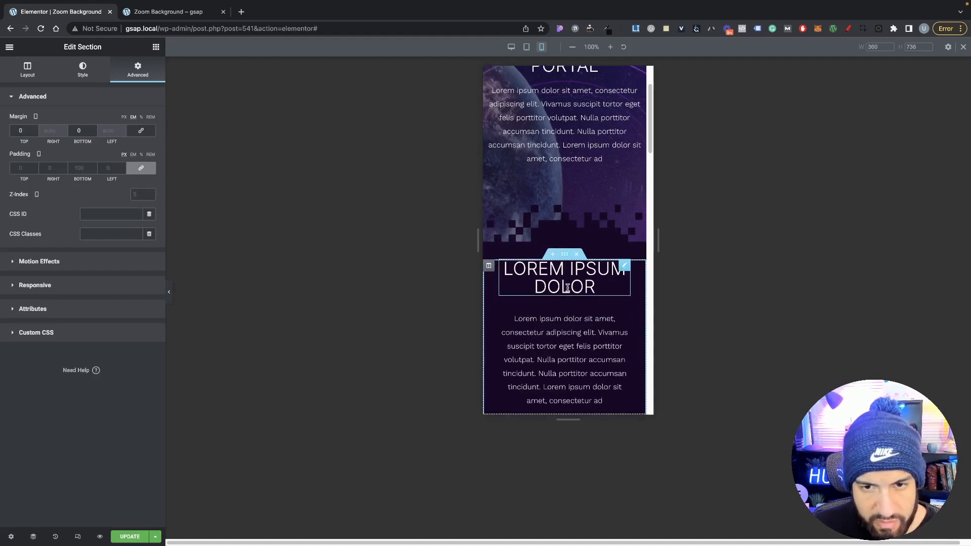
Step: Inspect the LOREM IPSUM DOLOR heading's style settings and check its position below the pixel blocks in the mobile view
scroll(559, 258, "down", 1)
left_click(561, 243)
left_click(81, 71)
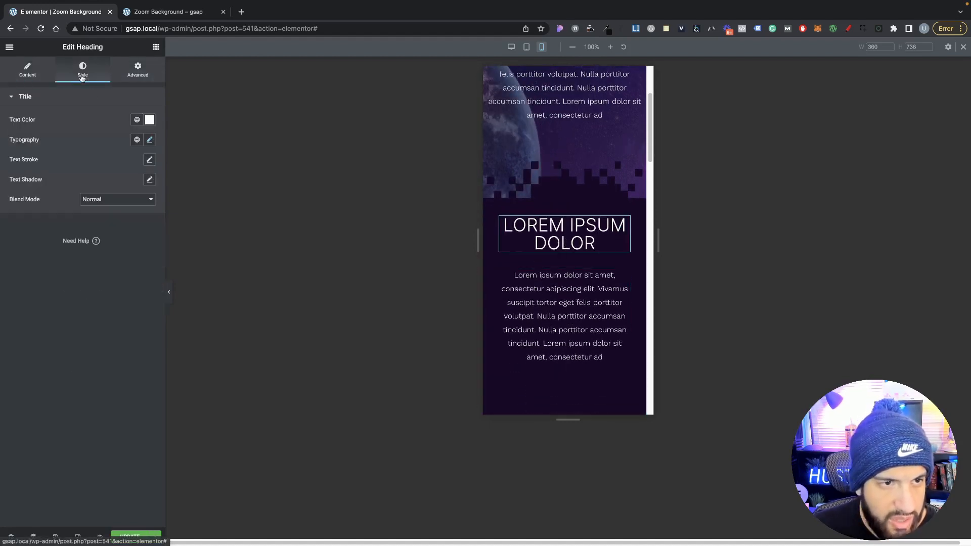
scroll(575, 344, "up", 3)
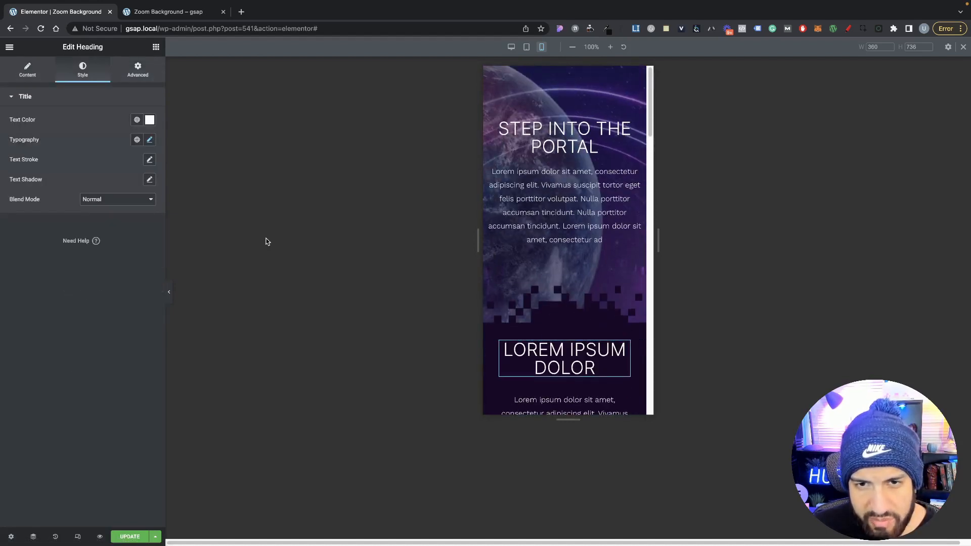
scroll(557, 329, "down", 2)
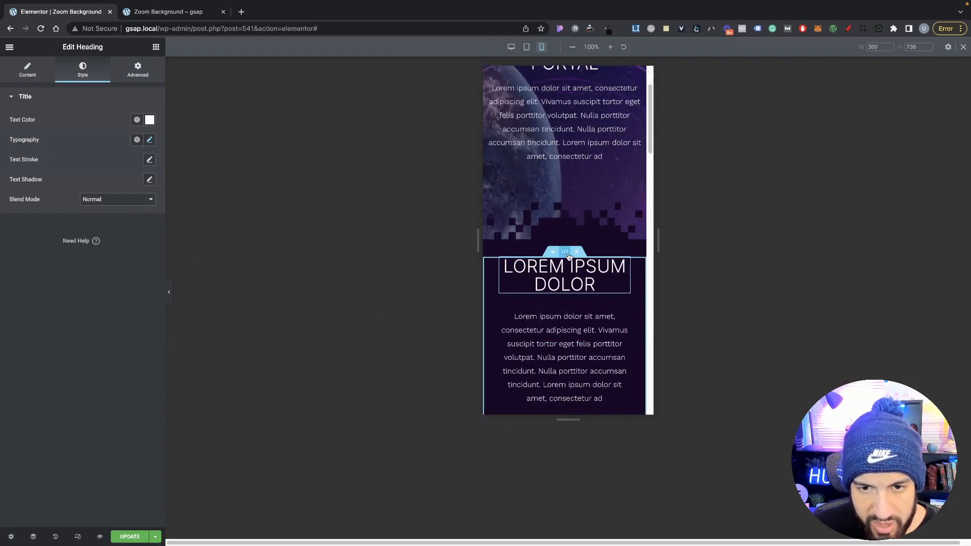
Step: Set the LOREM IPSUM DOLOR section's mobile top margin to 5 em
left_click(566, 254)
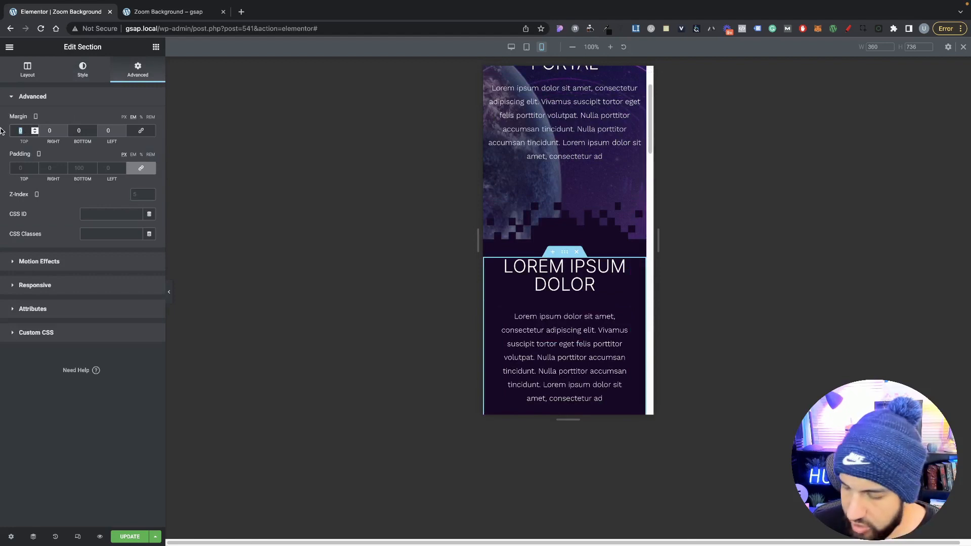
type("50")
key("BackSpace")
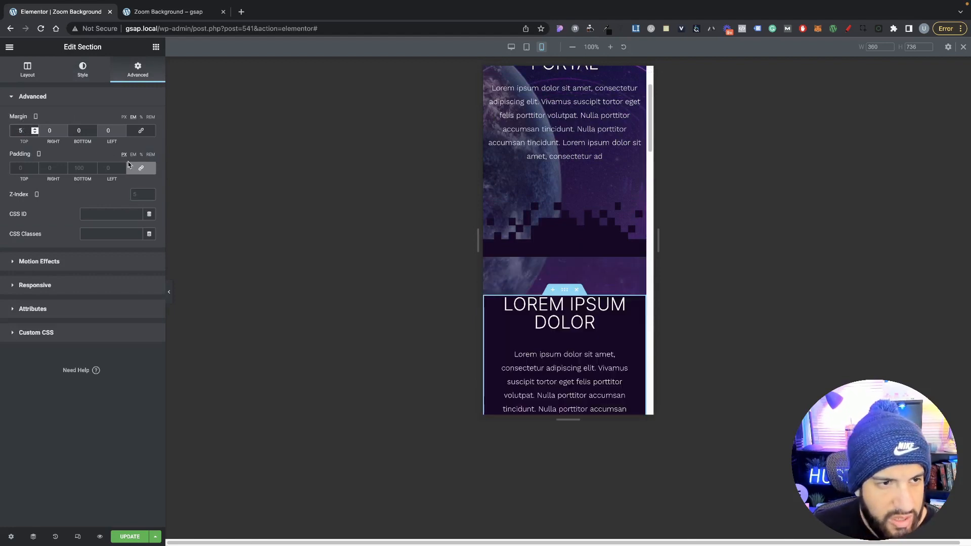
Step: Reset the LOREM IPSUM DOLOR section's mobile top margin to 0, unlink its padding and set top and bottom padding to 50 px
left_click(141, 169)
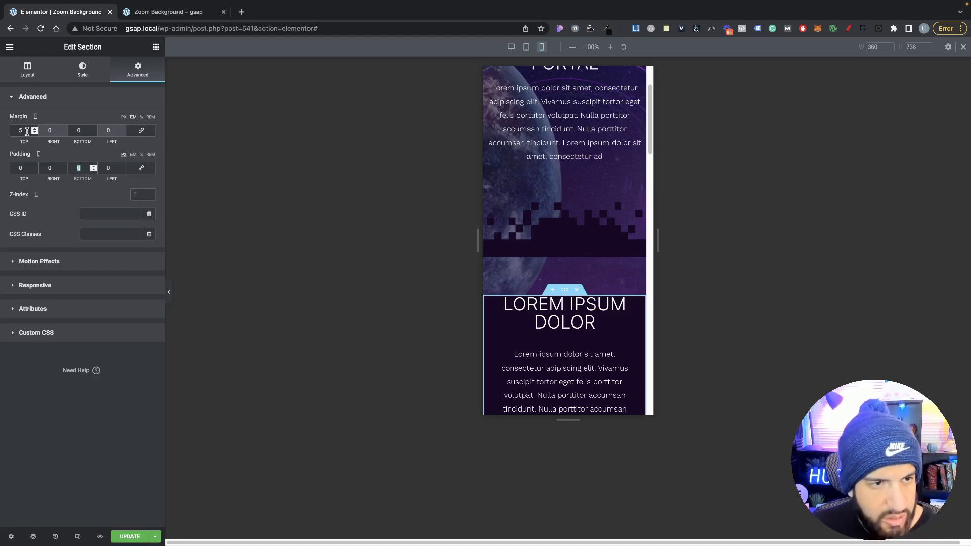
type("0")
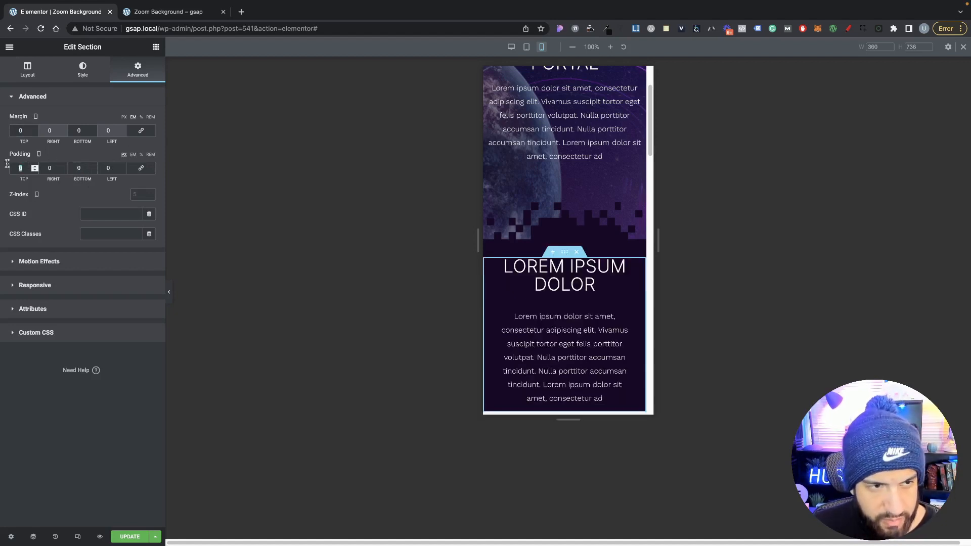
type("50")
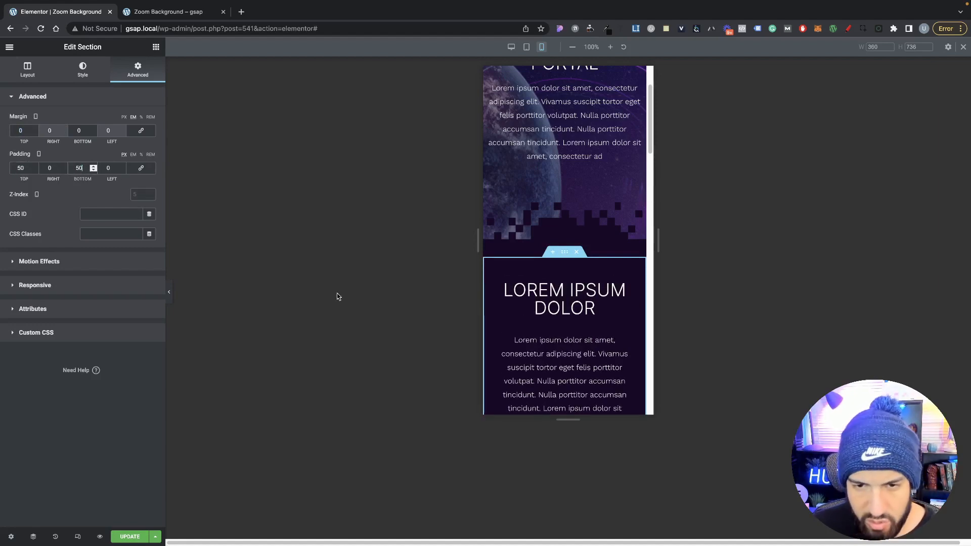
Step: Examine the mobile layout from the portal heading through the pixel blocks to the LOREM IPSUM DOLOR section, including with the editor panel hidden
scroll(587, 336, "down", 4)
scroll(568, 329, "up", 6)
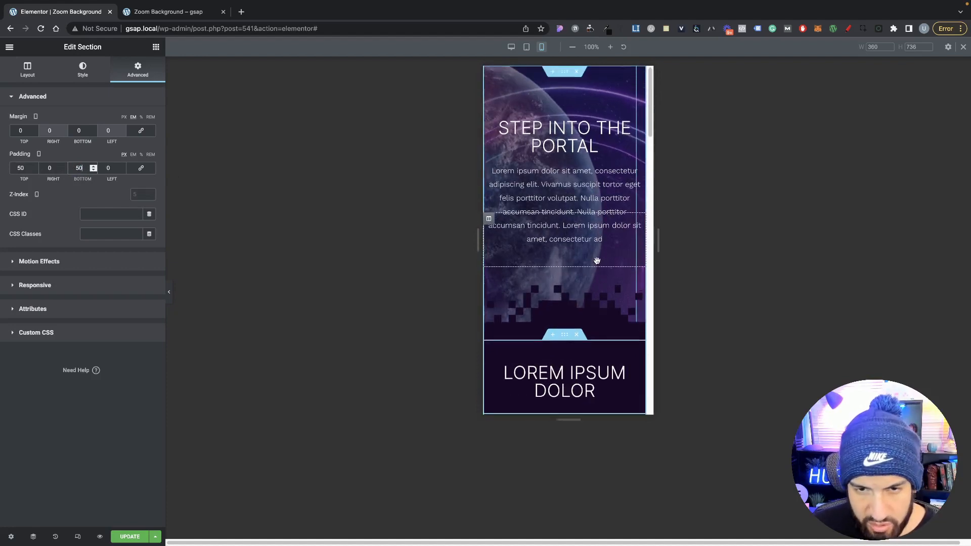
scroll(555, 364, "down", 3)
scroll(532, 347, "up", 2)
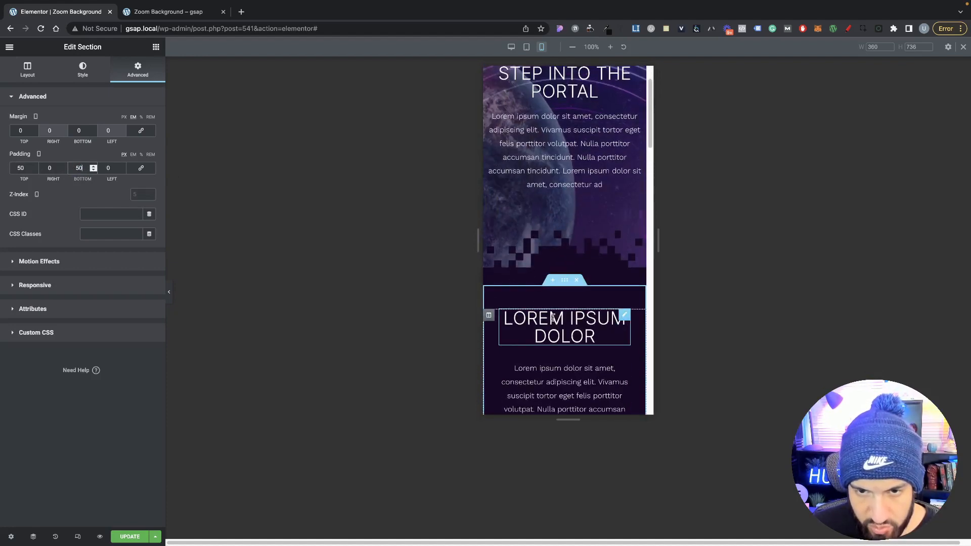
scroll(505, 276, "up", 2)
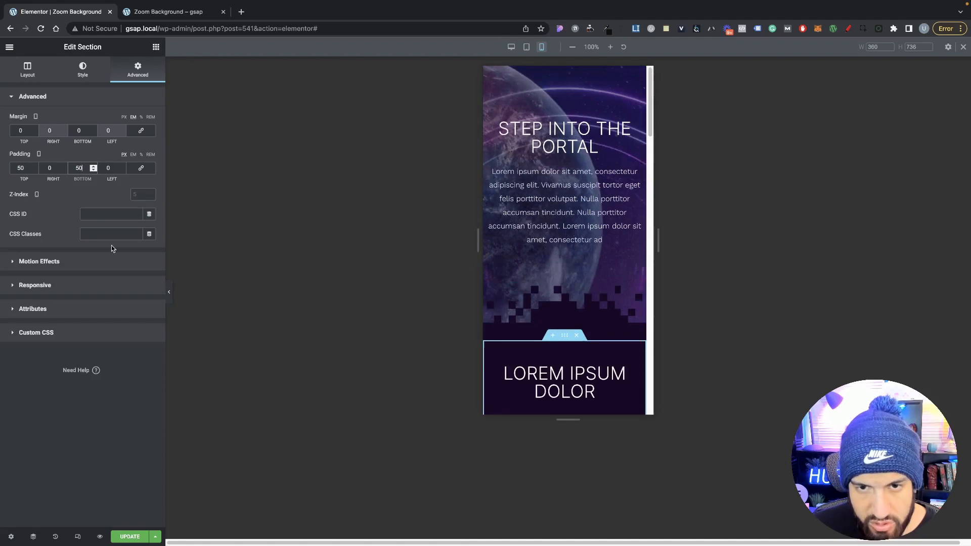
left_click(170, 291)
scroll(527, 296, "down", 4)
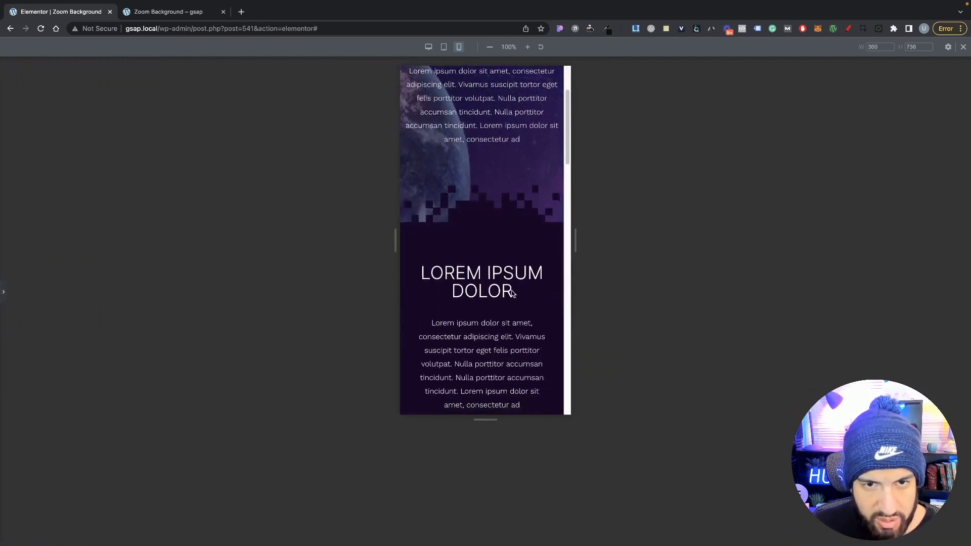
scroll(512, 293, "up", 4)
left_click(3, 291)
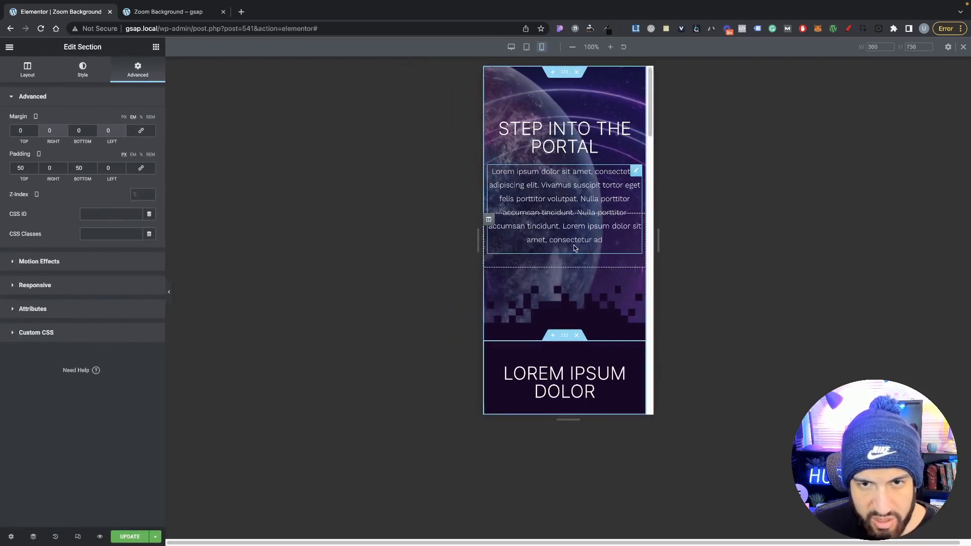
Step: Try the Custom position for the portal section's mobile background image, and settle on Center Center
left_click(571, 77)
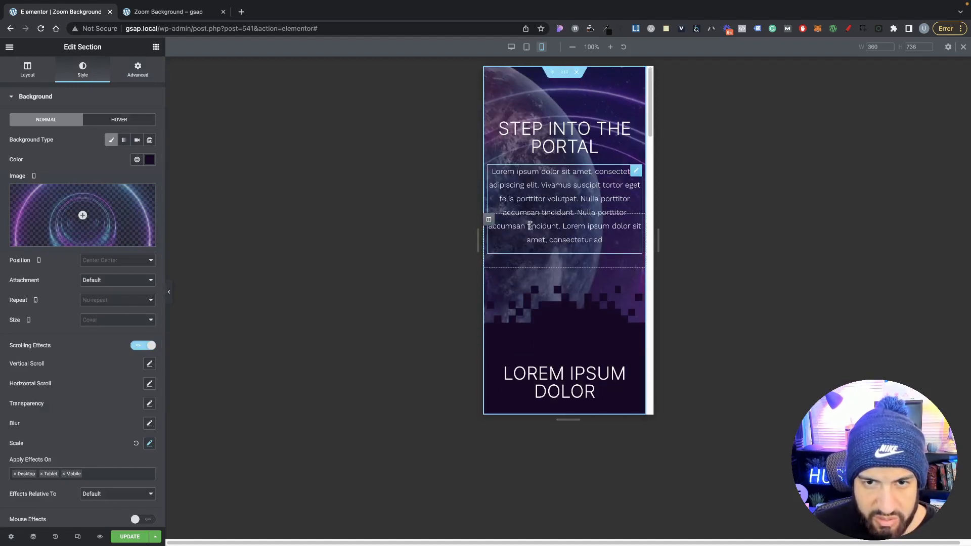
scroll(530, 226, "down", 3)
scroll(558, 229, "up", 3)
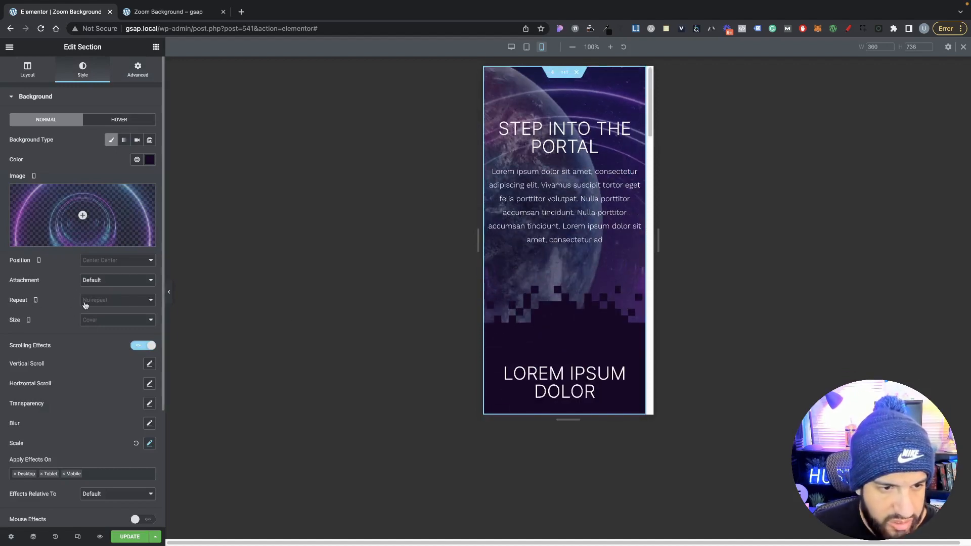
left_click(94, 268)
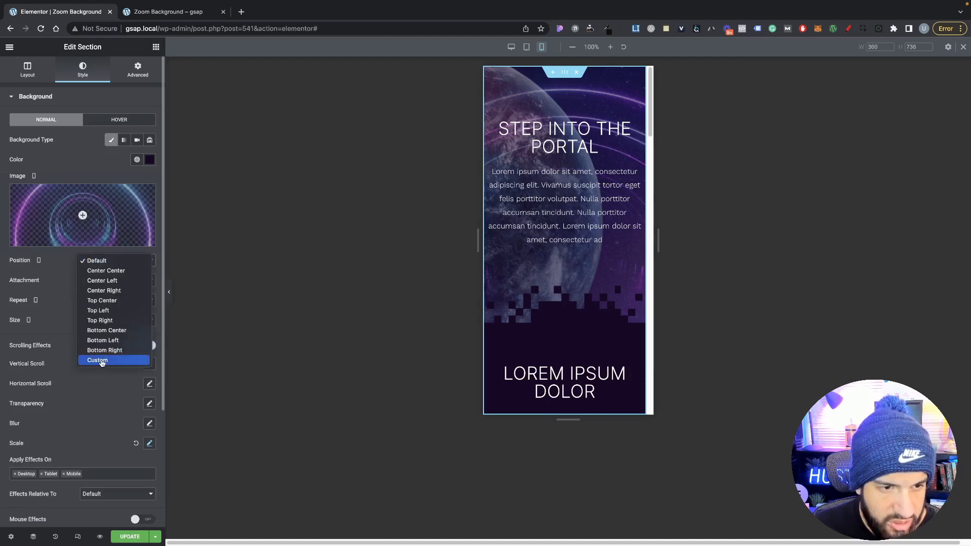
left_click(101, 361)
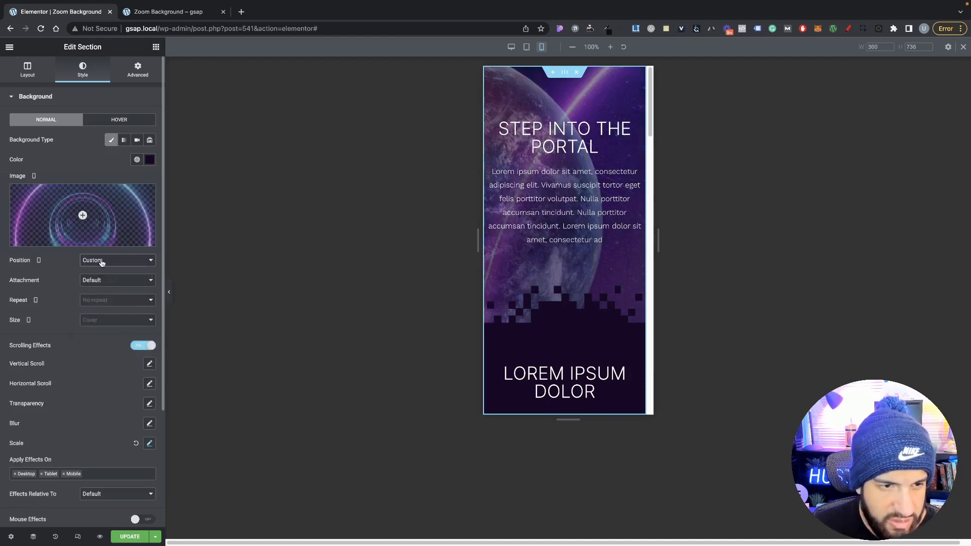
left_click(102, 262)
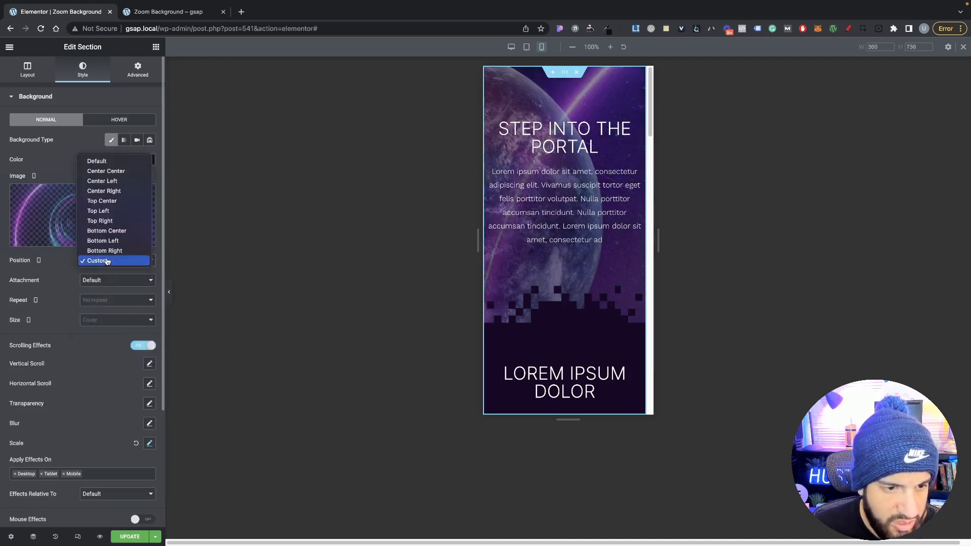
left_click(107, 261)
left_click(108, 262)
left_click(106, 171)
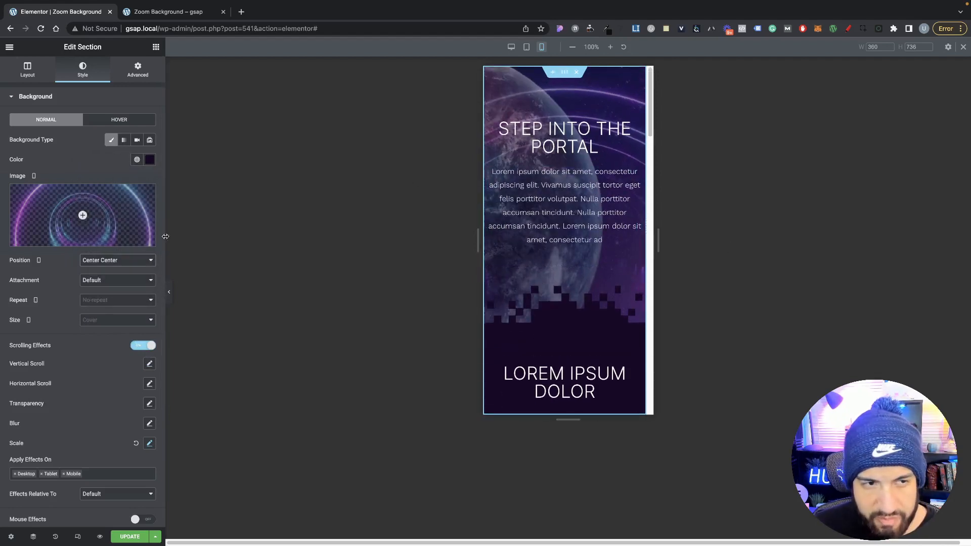
Step: Set the planet image's mobile custom width to 461 px, its horizontal offset to -164 px and its vertical offset to -129 px
left_click(34, 540)
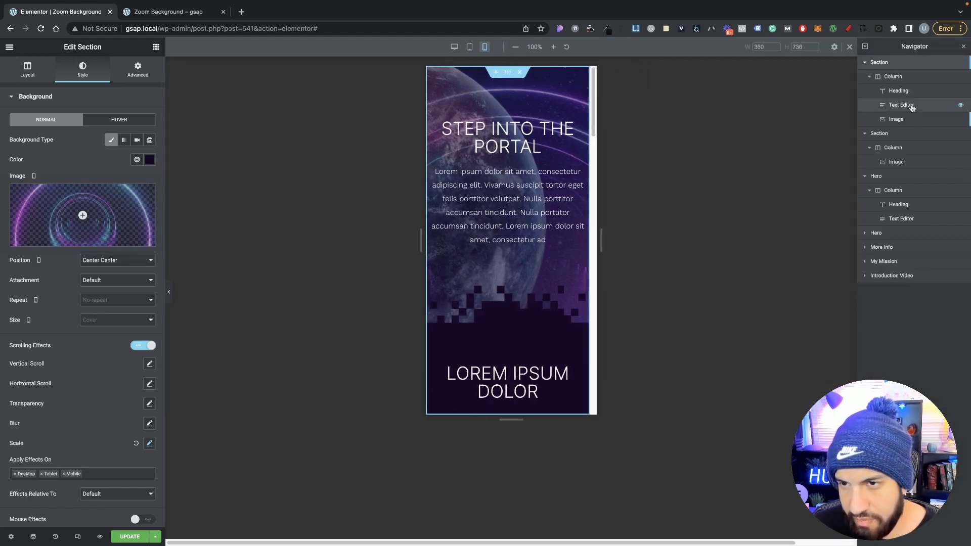
left_click(905, 123)
left_click(82, 71)
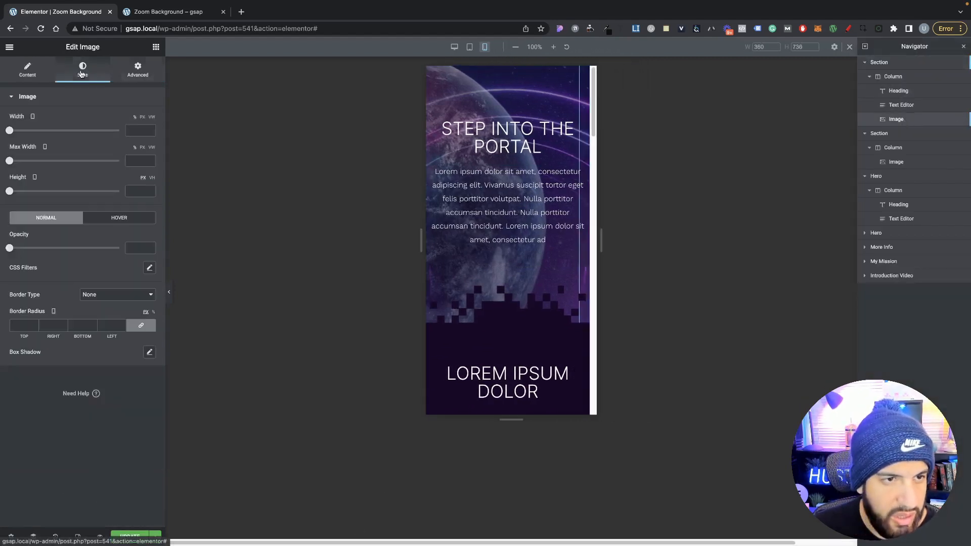
left_click(26, 72)
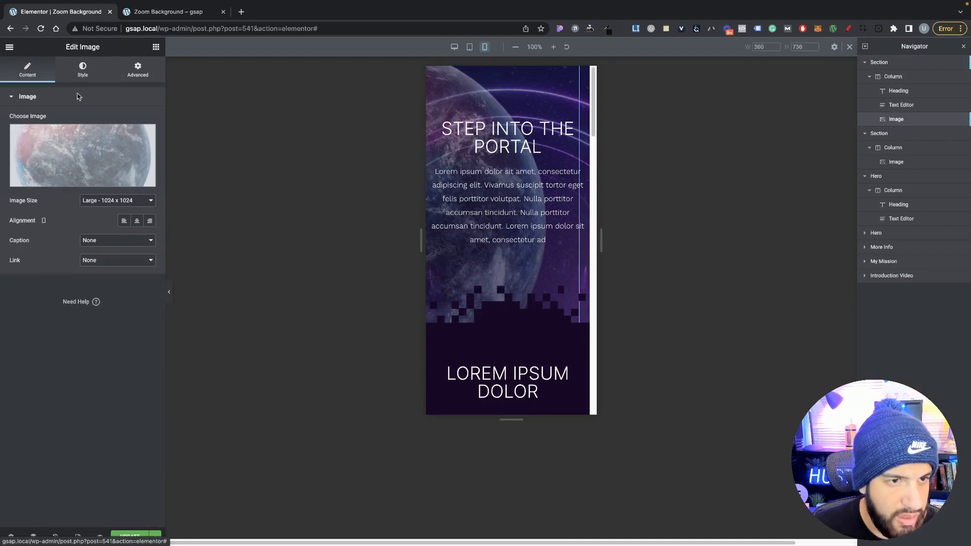
left_click(146, 73)
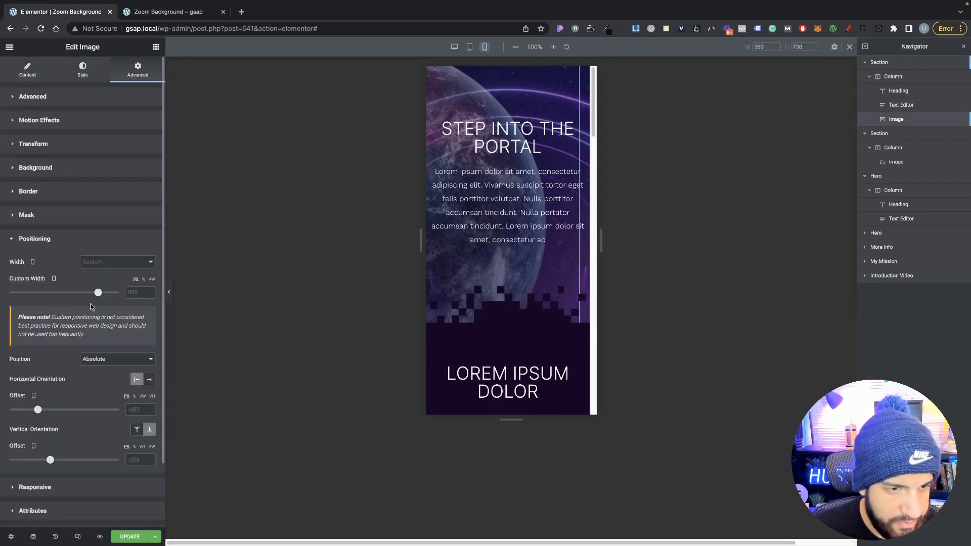
left_click_drag(98, 297, 79, 296)
left_click_drag(37, 410, 44, 410)
left_click_drag(79, 293, 68, 294)
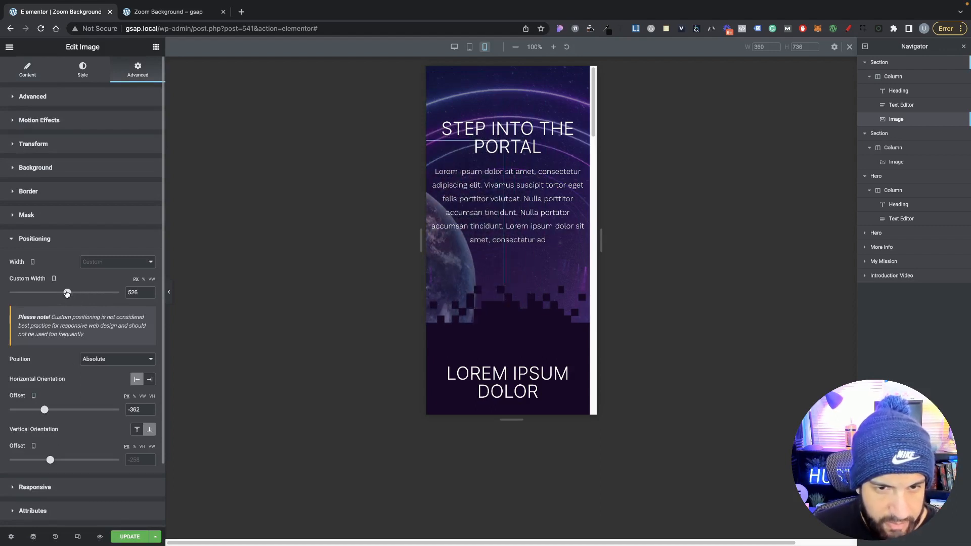
left_click_drag(54, 410, 54, 411)
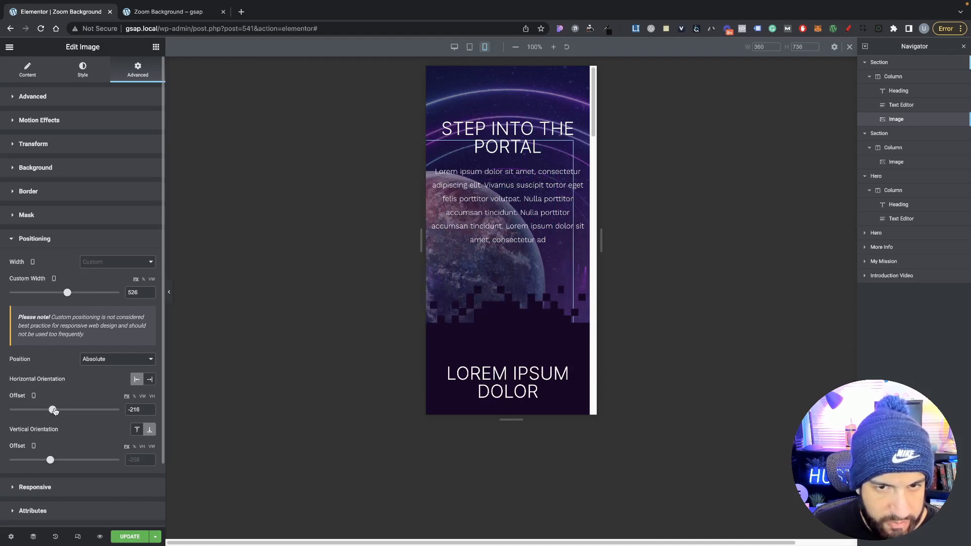
left_click_drag(50, 460, 54, 461)
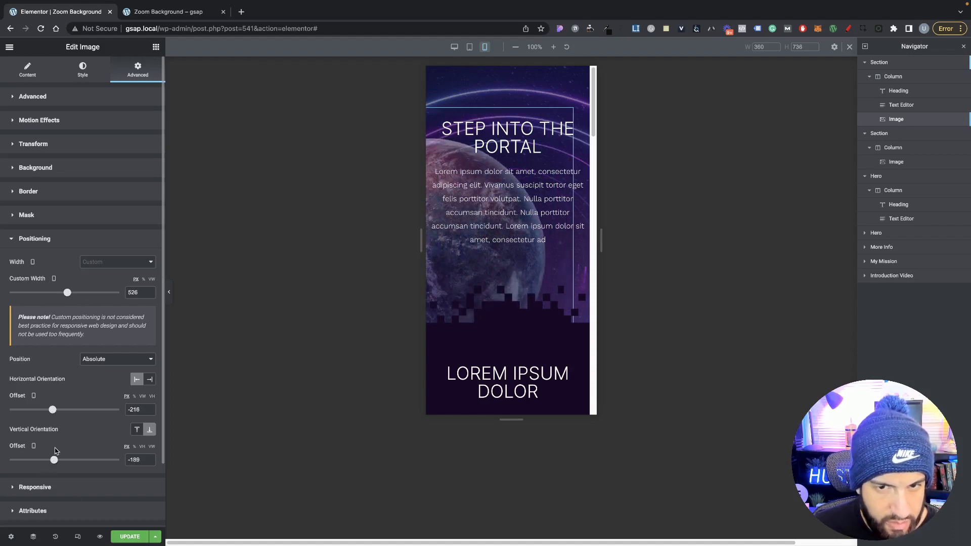
left_click_drag(67, 294, 60, 294)
left_click_drag(51, 411, 56, 411)
left_click_drag(55, 461, 59, 461)
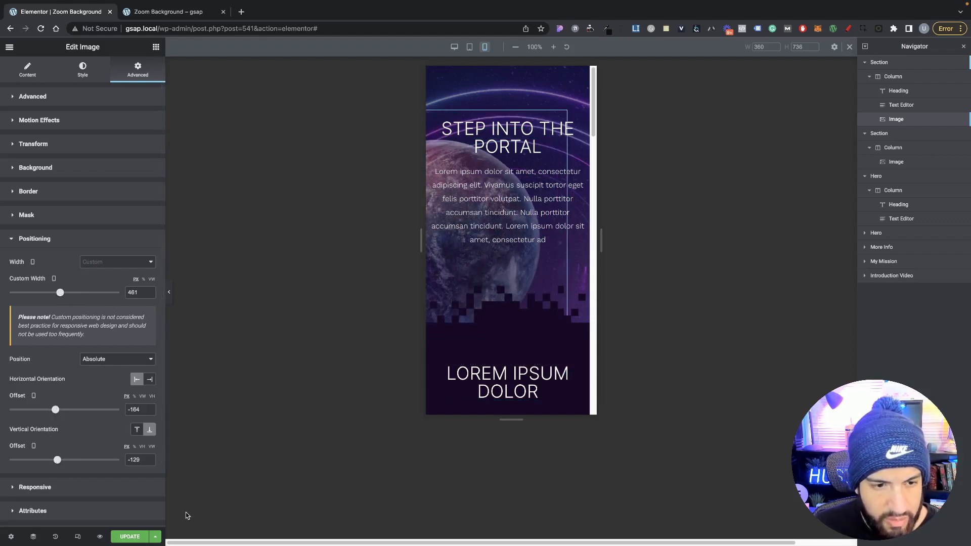
Step: Update the page, switch to its preview and open the browser's developer tools with the responsive device view
scroll(550, 288, "down", 5)
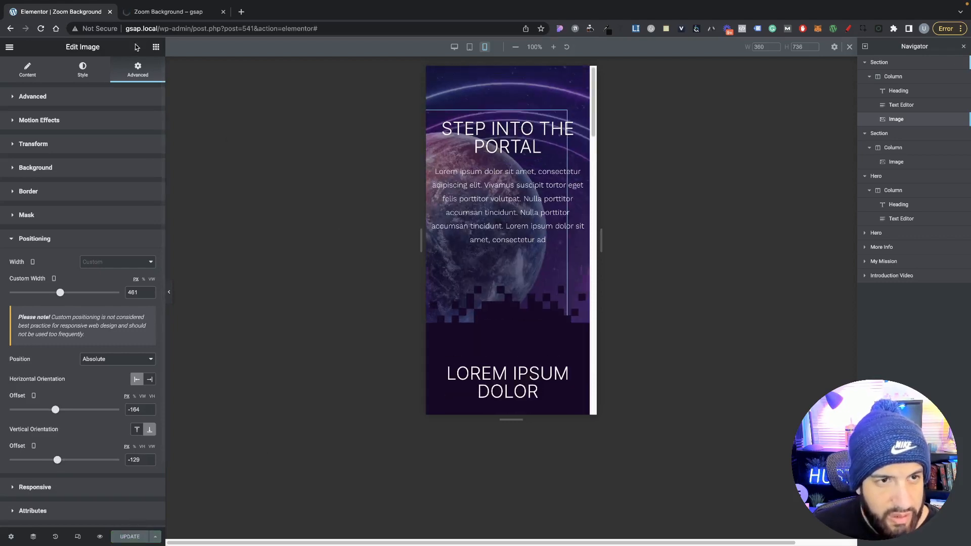
left_click(151, 11)
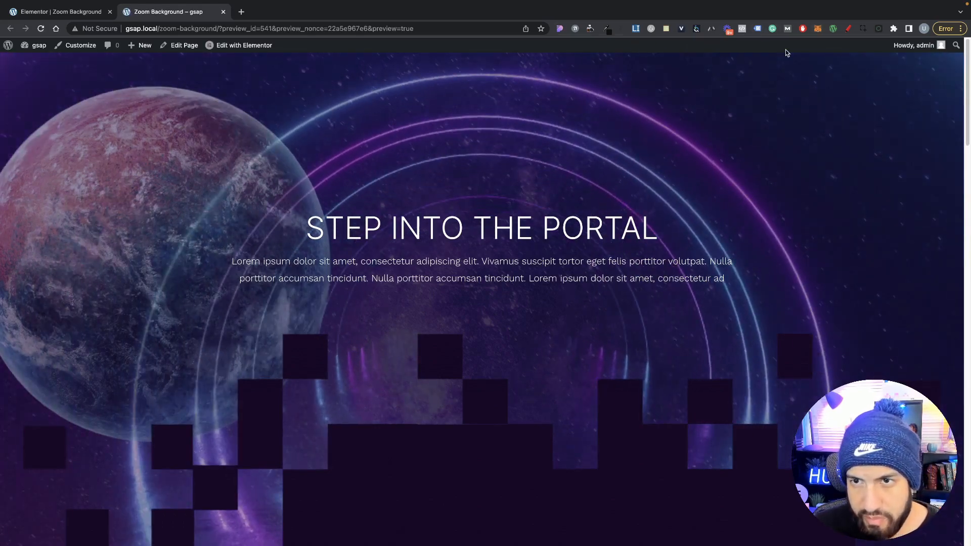
scroll(814, 70, "down", 1)
right_click(797, 117)
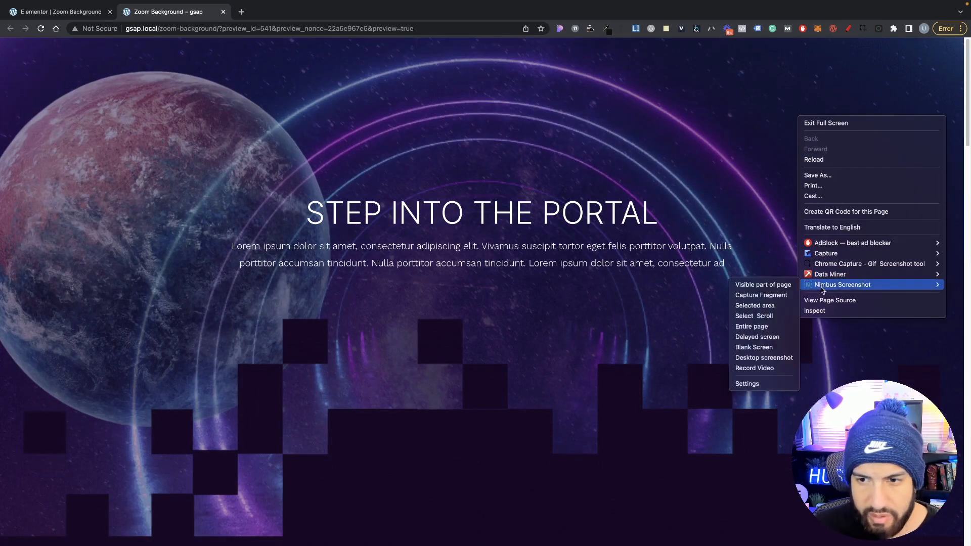
left_click(820, 311)
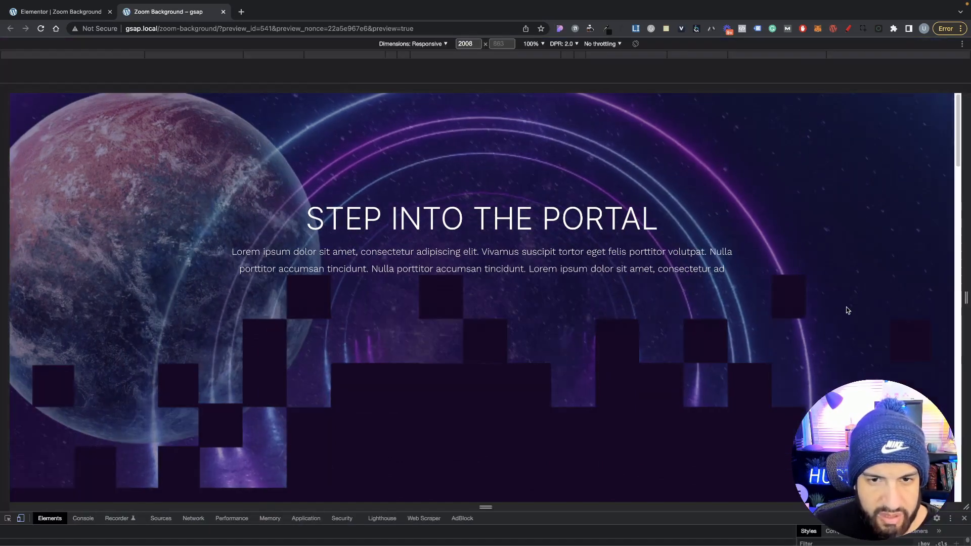
Step: Set the responsive preview width to 2008 px and check how the portal flows into the dark text section on desktop
left_click_drag(966, 264, 958, 263)
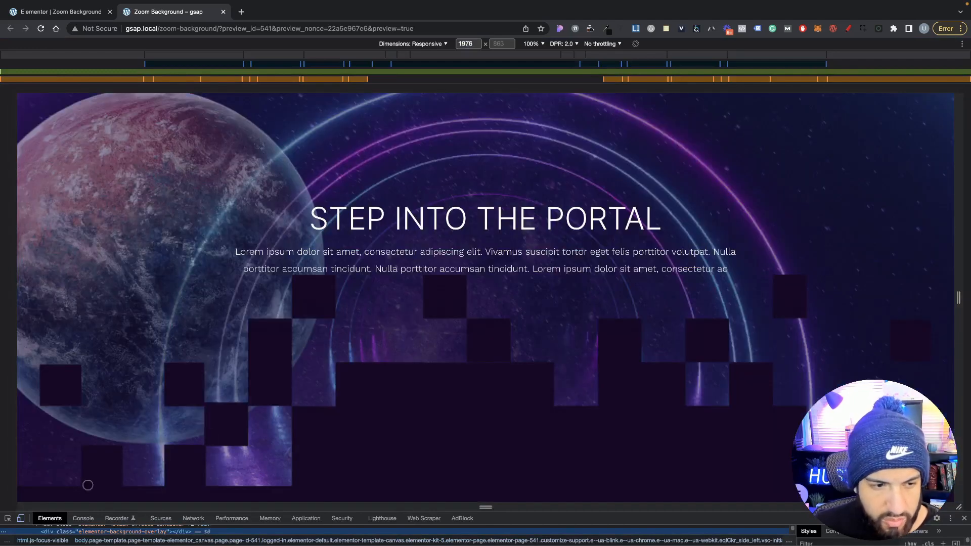
mouse_move(956, 145)
left_mouse_down()
mouse_move(709, 160)
mouse_move(767, 167)
mouse_move(963, 157)
left_mouse_up()
scroll(703, 185, "down", 5)
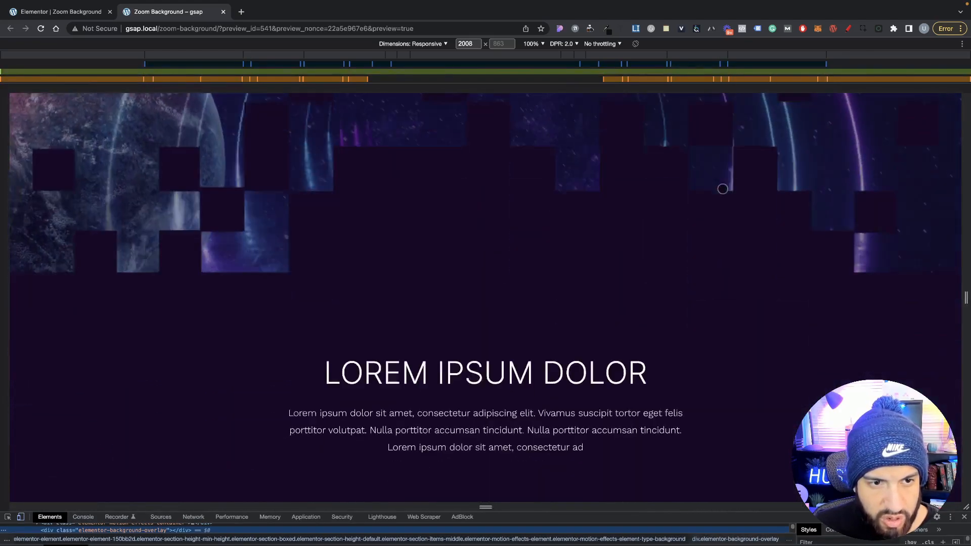
scroll(722, 186, "up", 5)
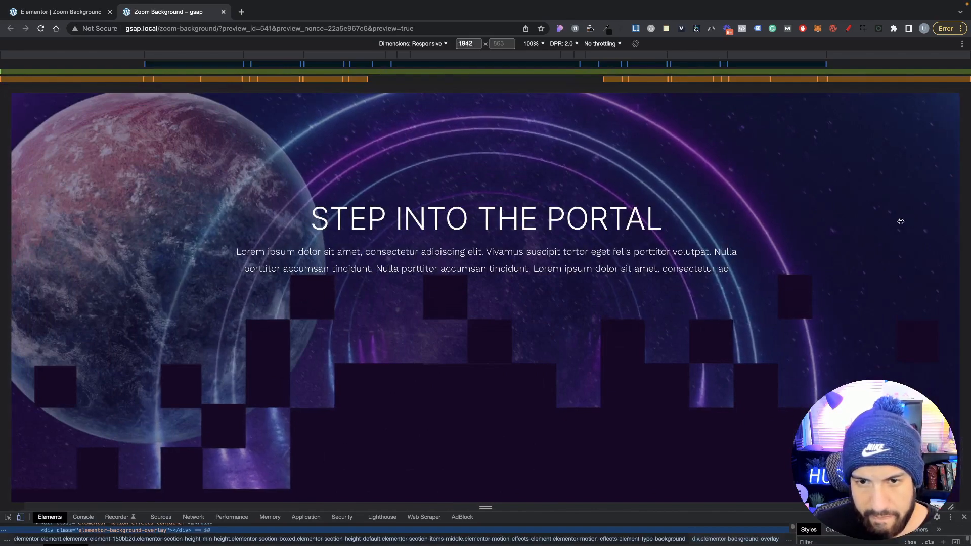
Step: Narrow the responsive preview to 1058 px and check the portal zoom, planet and pixel-block overlap with the intro text
left_click_drag(964, 226, 741, 218)
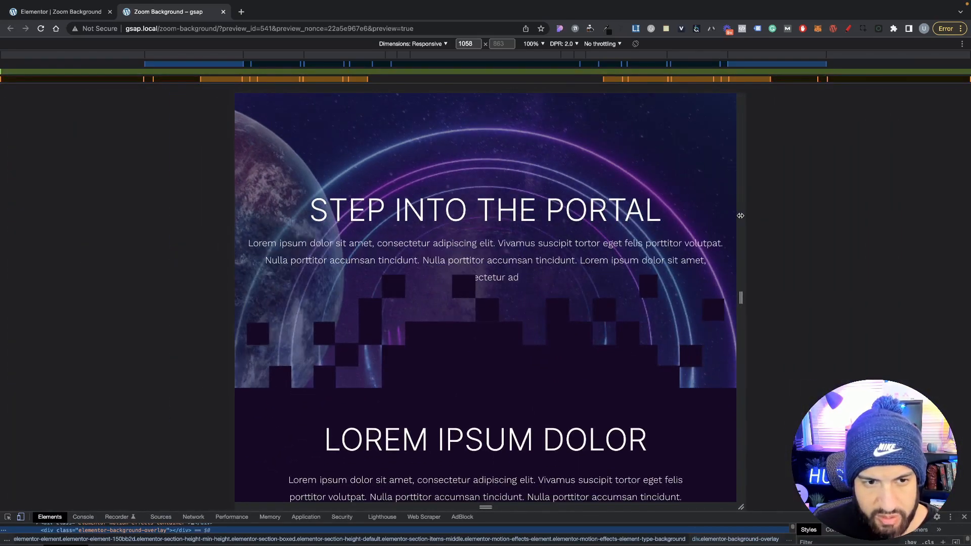
scroll(564, 198, "down", 2)
scroll(565, 197, "down", 1)
scroll(568, 193, "up", 2)
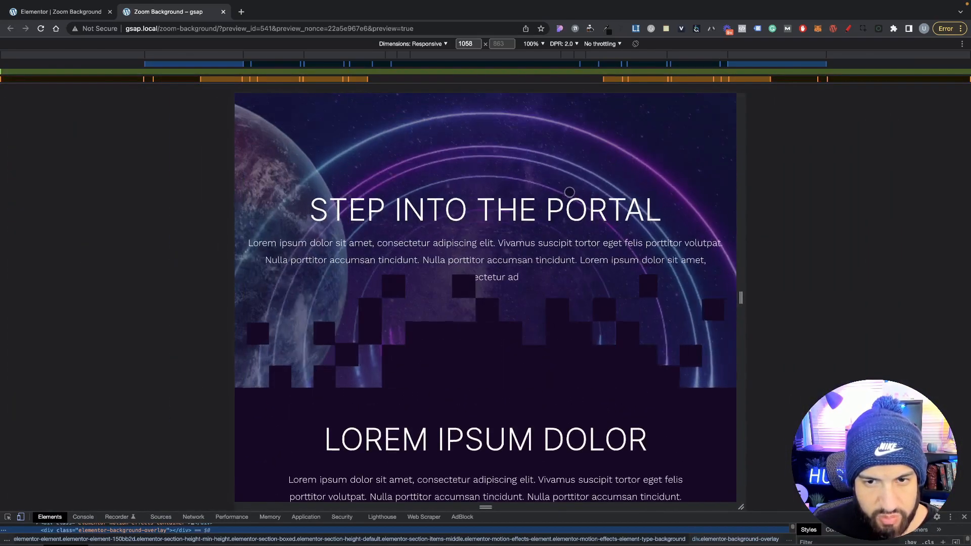
scroll(697, 240, "down", 1)
scroll(696, 241, "down", 5)
scroll(696, 239, "up", 6)
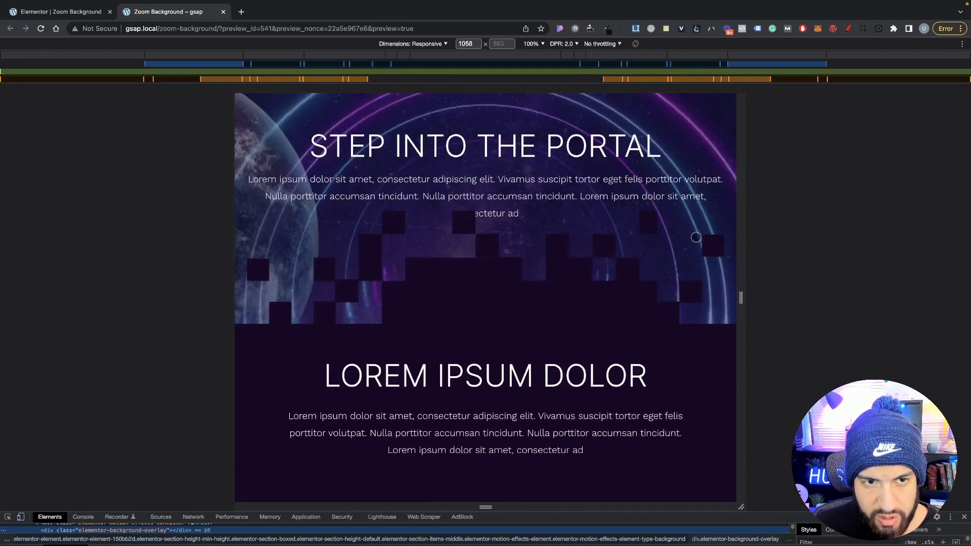
Step: Narrow the responsive preview to 740 px and check the planet, pixel blocks and LOREM IPSUM DOLOR section's spacing
left_click_drag(739, 230, 657, 223)
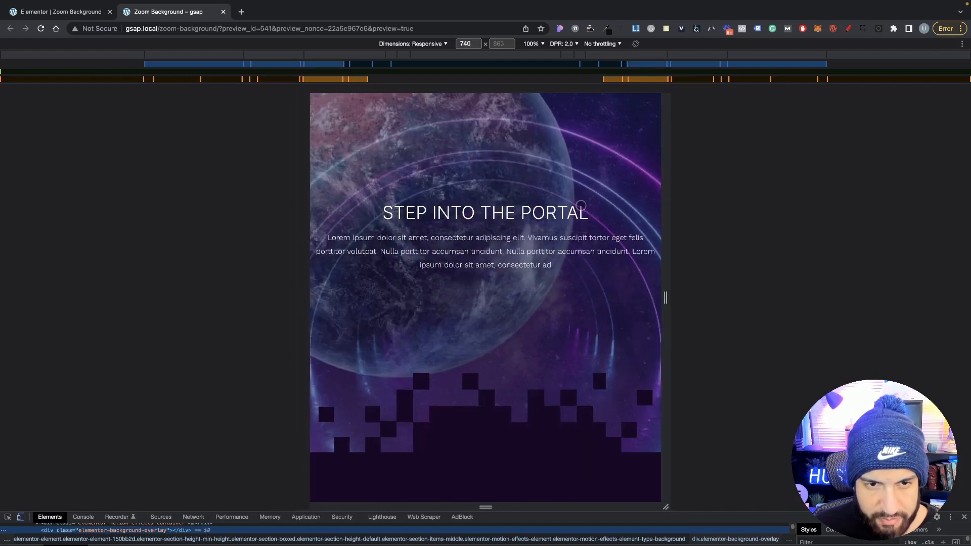
scroll(643, 363, "down", 3)
scroll(583, 200, "down", 4)
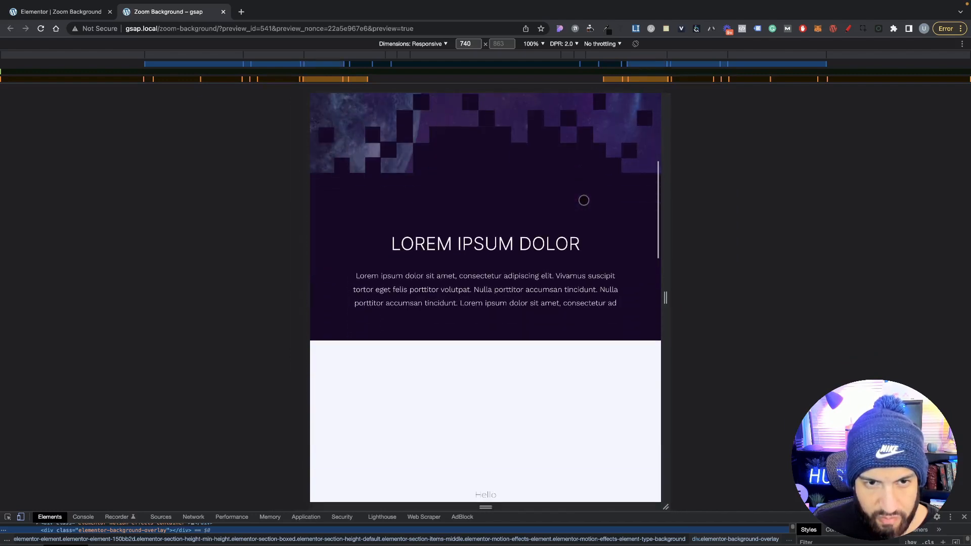
scroll(585, 199, "up", 7)
scroll(584, 198, "down", 5)
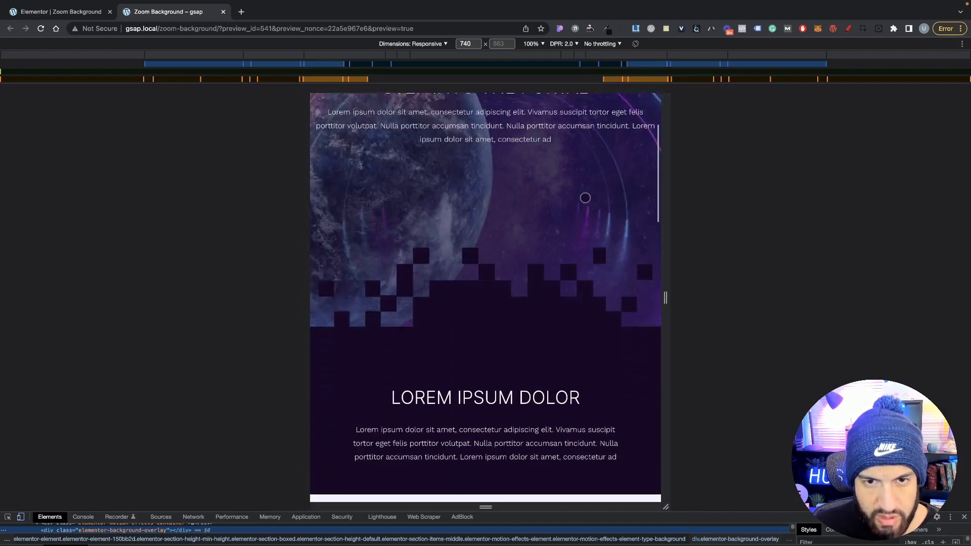
Step: Narrow the responsive preview to 546 px, check the page for horizontal overflow and reload it
scroll(585, 197, "up", 5)
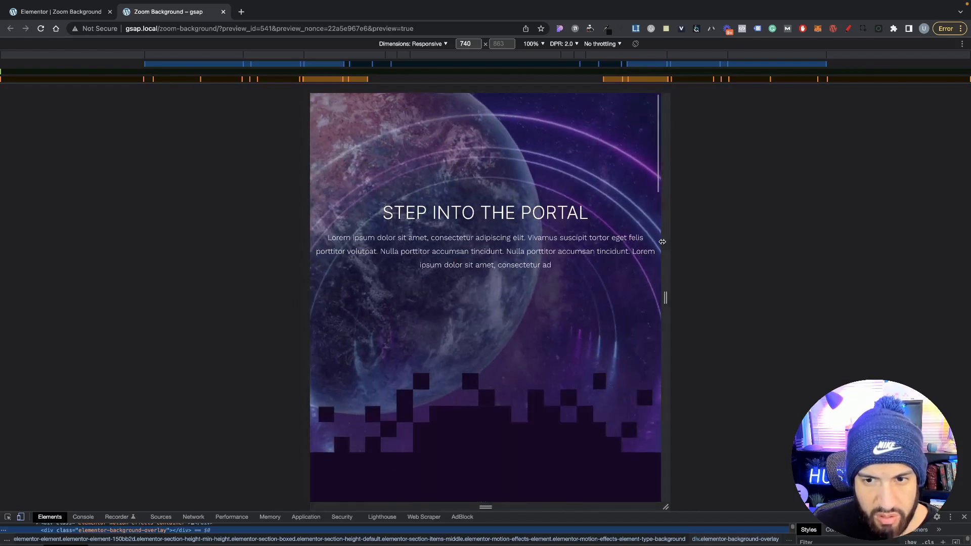
left_click_drag(661, 231, 619, 230)
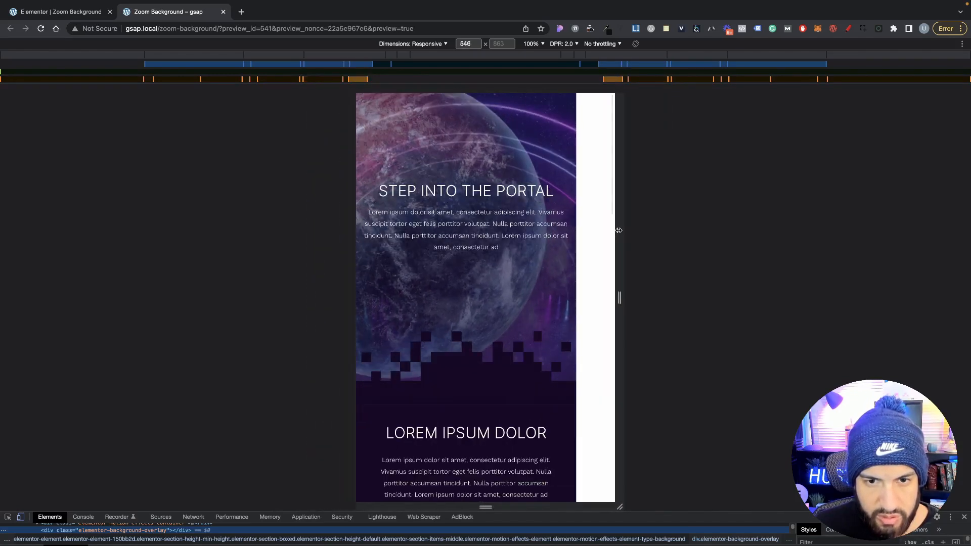
scroll(529, 216, "down", 10)
scroll(438, 181, "up", 10)
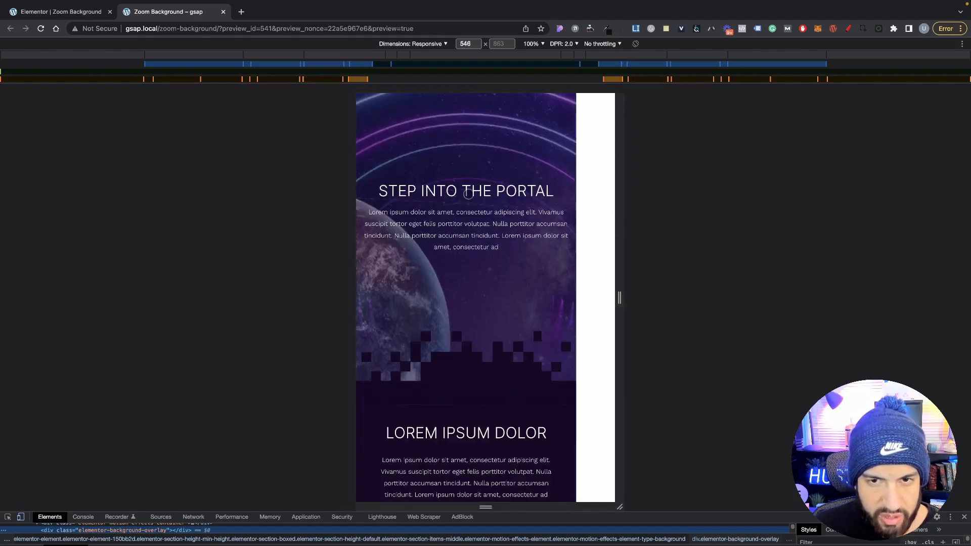
left_click(42, 29)
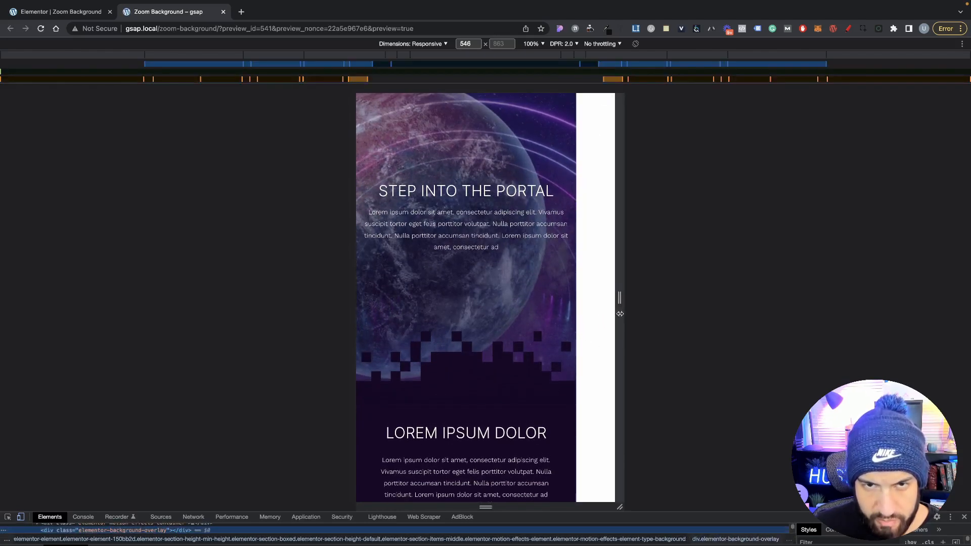
Step: Compare the preview at 2008 px with a 460 px width, checking how the portal and text sections fill the mobile viewport
left_click_drag(619, 297, 964, 318)
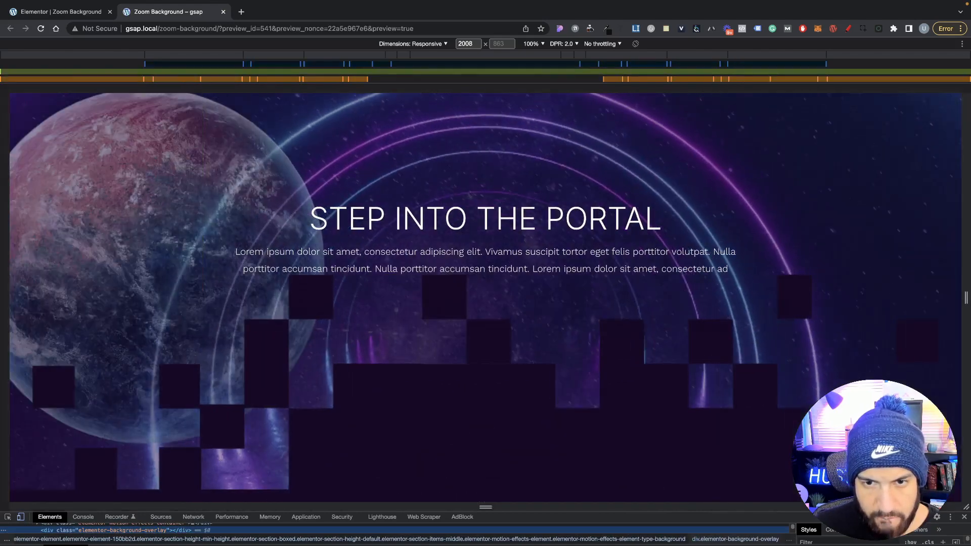
left_click_drag(815, 318, 600, 261)
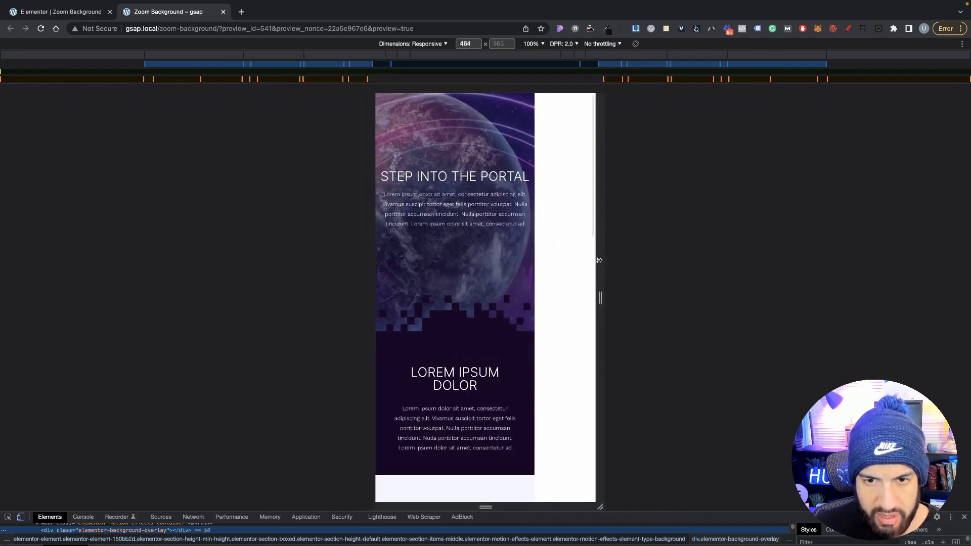
scroll(517, 270, "down", 3)
scroll(566, 299, "down", 10)
scroll(568, 304, "up", 15)
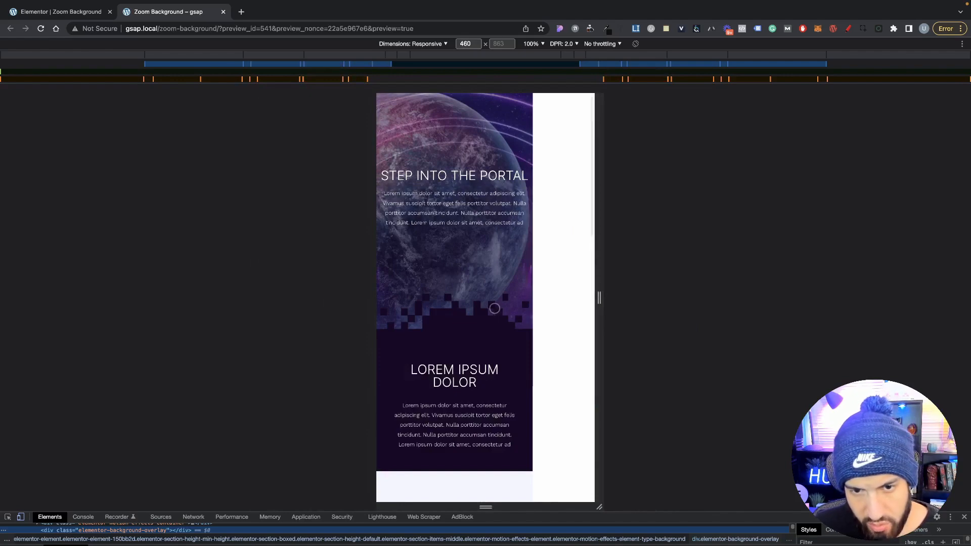
scroll(540, 305, "down", 5)
scroll(568, 299, "up", 5)
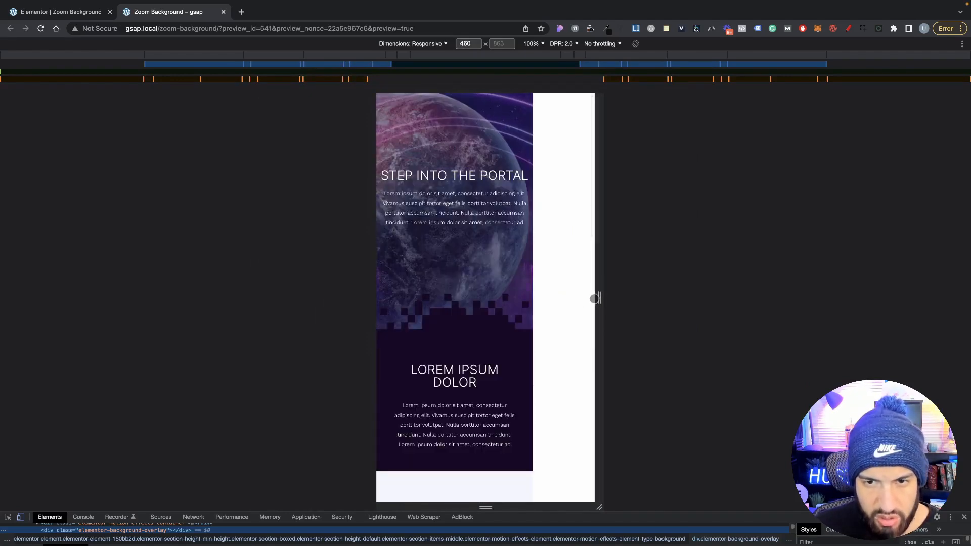
Step: Return to the Elementor editor's desktop view and set the portal section's Overflow to Hidden
left_click(42, 12)
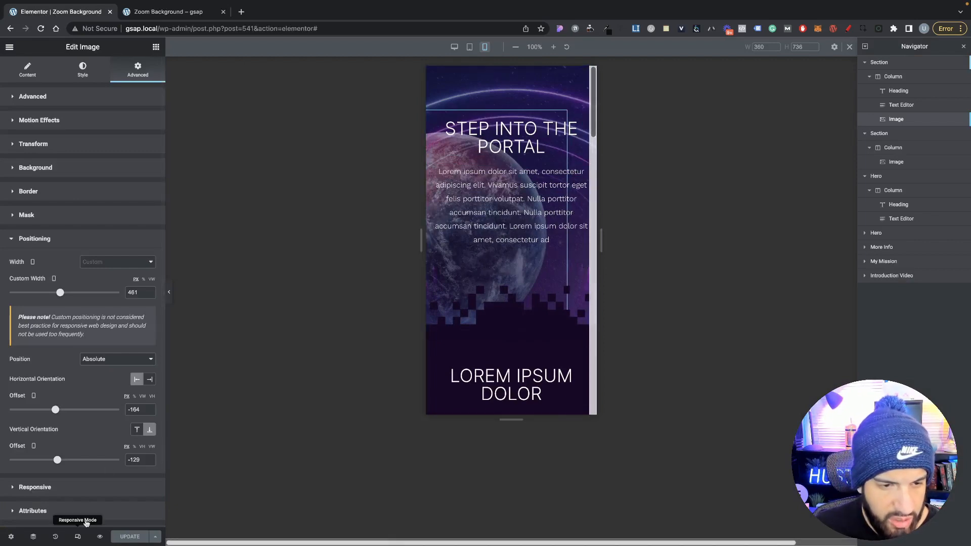
left_click(77, 536)
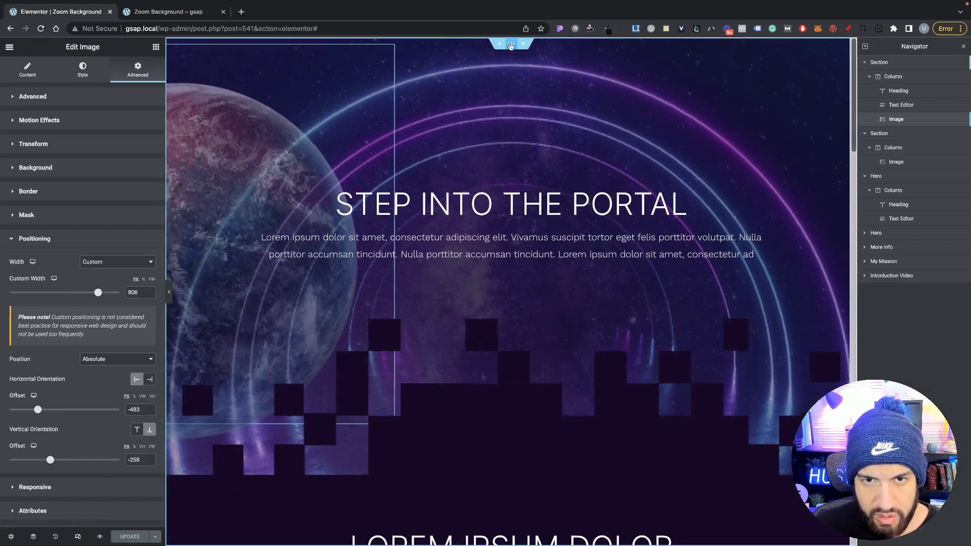
left_click(508, 45)
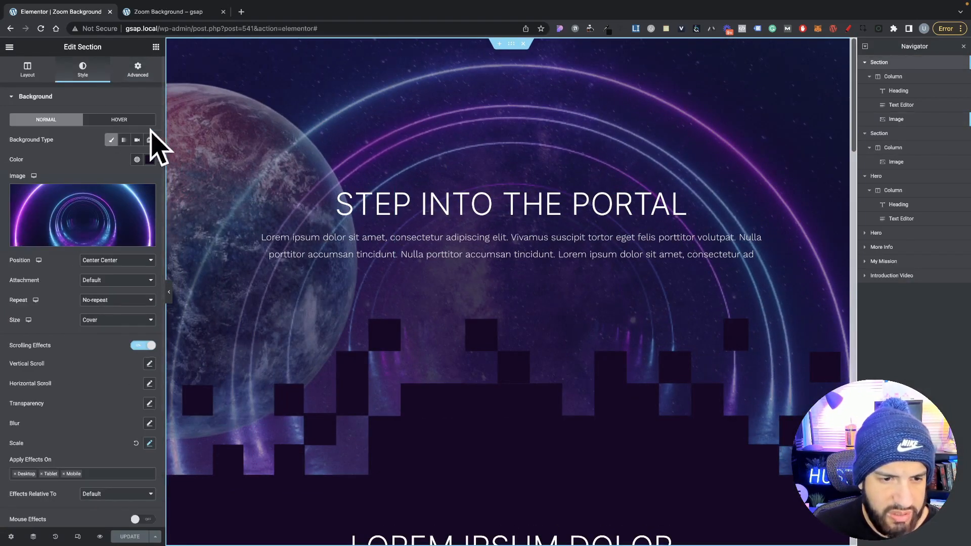
left_click(134, 68)
left_click(27, 69)
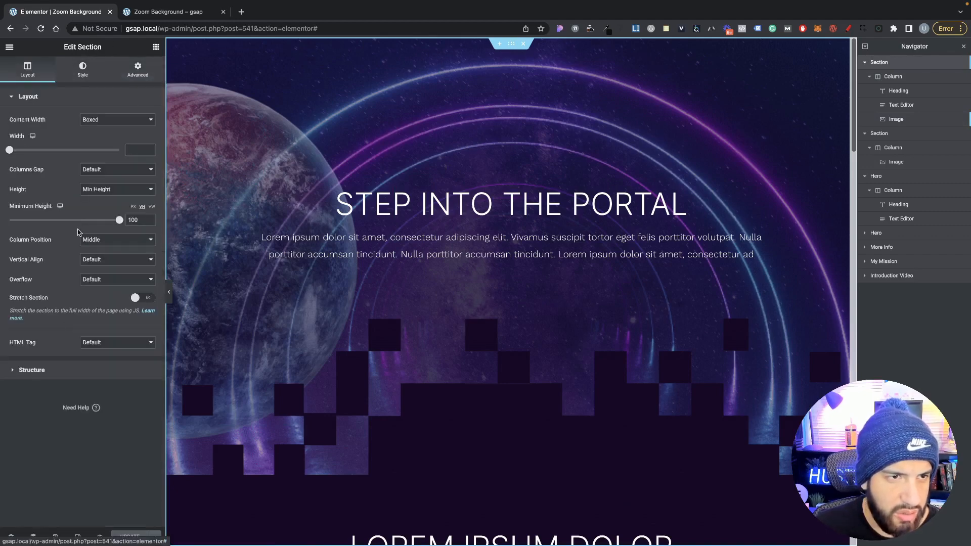
left_click(116, 279)
left_click(96, 289)
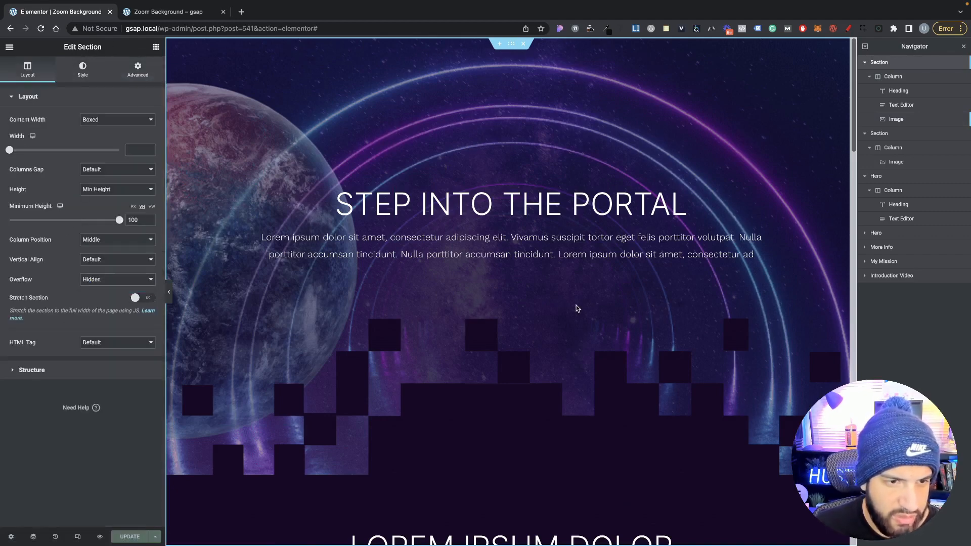
Step: Set the pixel-block section's Overflow to Hidden and update the page
scroll(574, 319, "down", 2)
scroll(573, 333, "down", 3)
scroll(507, 221, "up", 2)
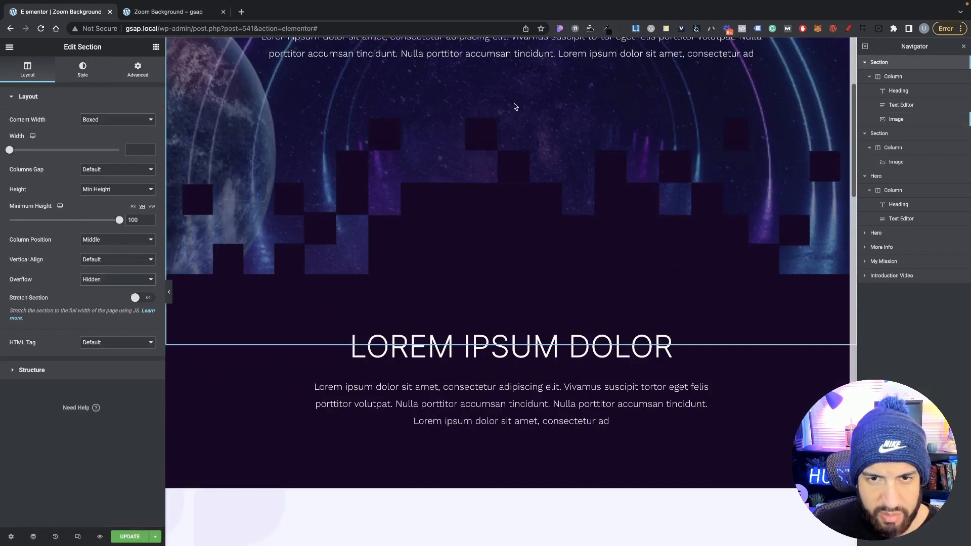
left_click(138, 69)
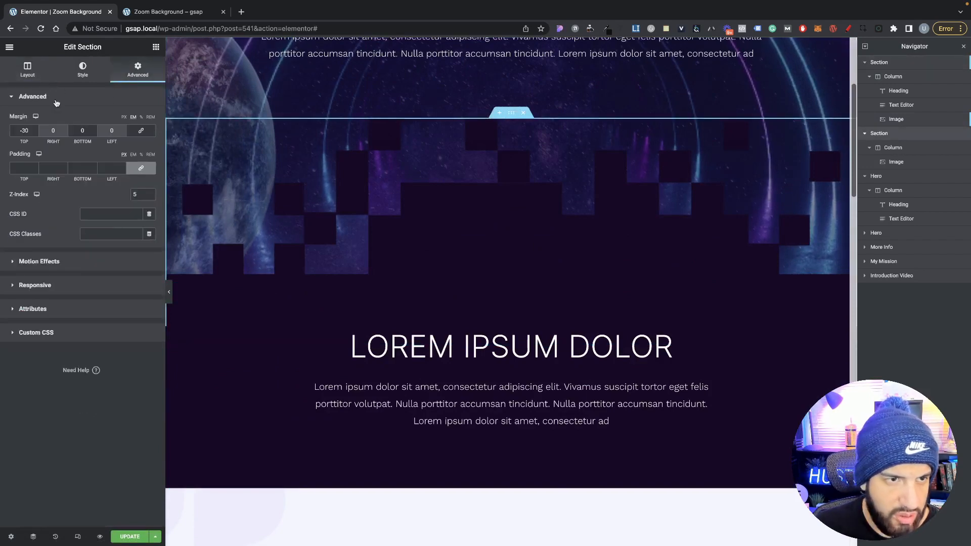
left_click(27, 70)
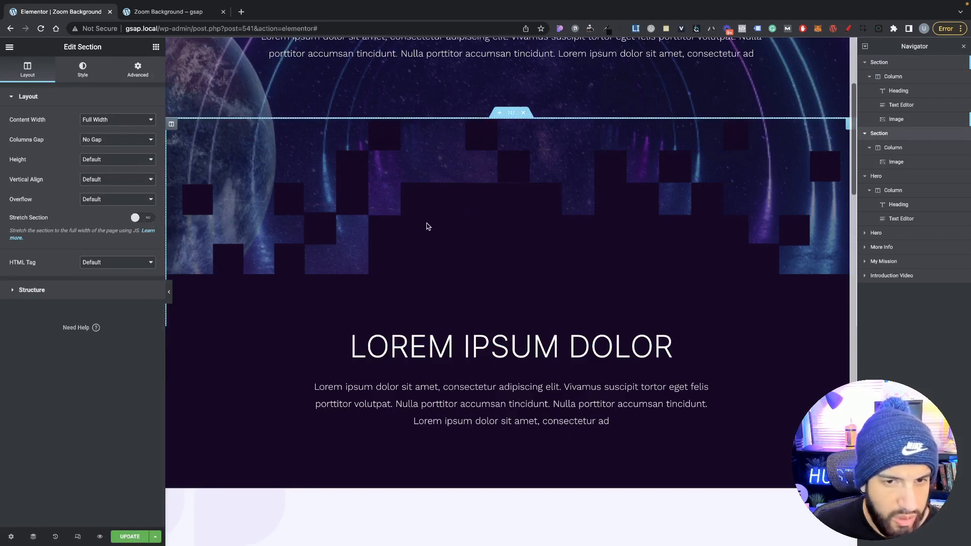
left_click(89, 202)
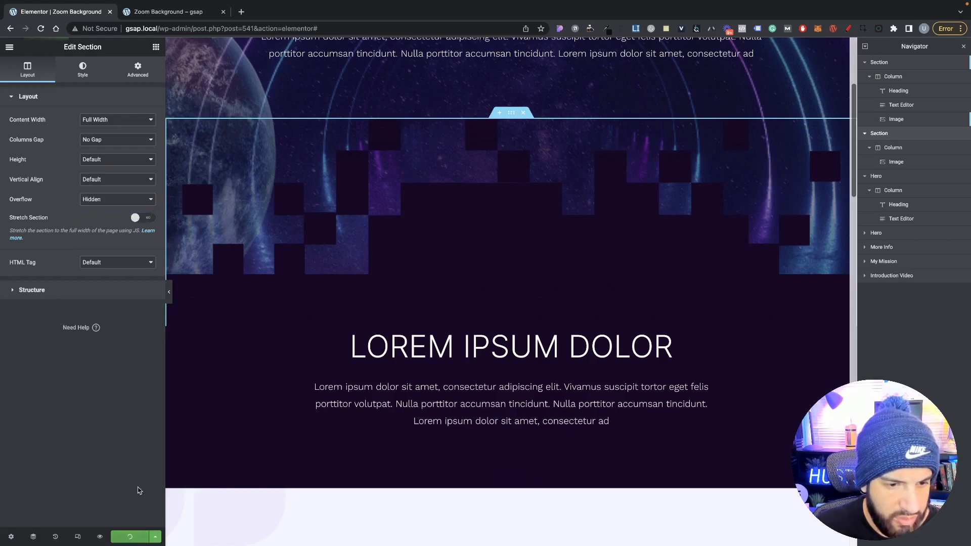
Step: Reload the page preview at 460 px and check that the sections fill the full viewport width
left_click(163, 12)
key("super+r")
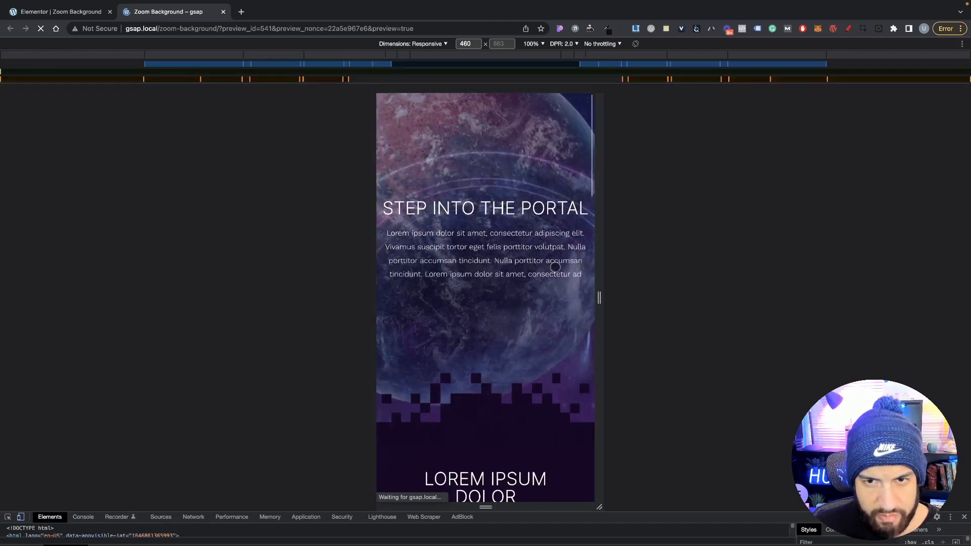
scroll(506, 297, "down", 6)
scroll(511, 301, "down", 3)
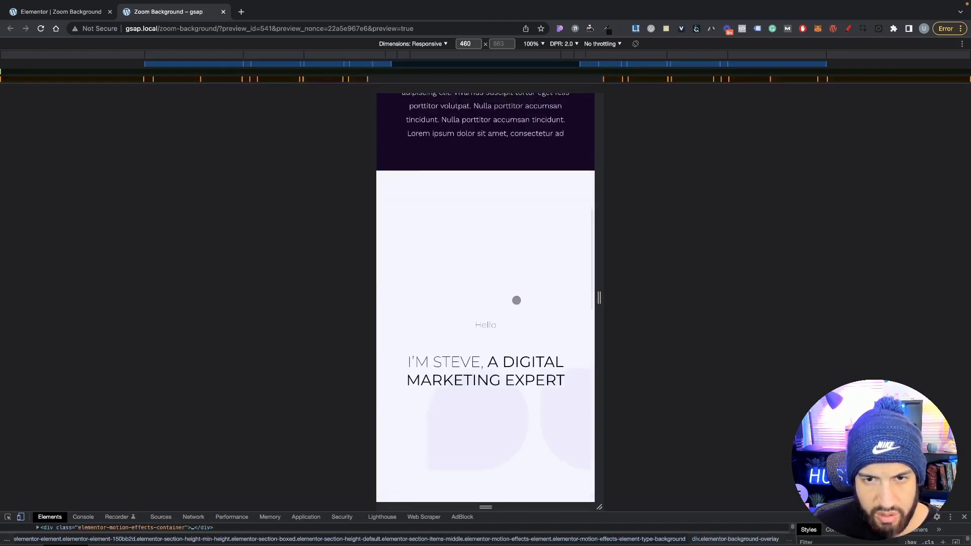
scroll(514, 299, "up", 8)
Step: Check the planet, pixel blocks and intro text in the responsive preview at 468 px and 508 px widths
mouse_move(605, 294)
left_mouse_down()
mouse_move(642, 297)
mouse_move(581, 297)
mouse_move(600, 297)
left_mouse_up()
scroll(526, 302, "down", 8)
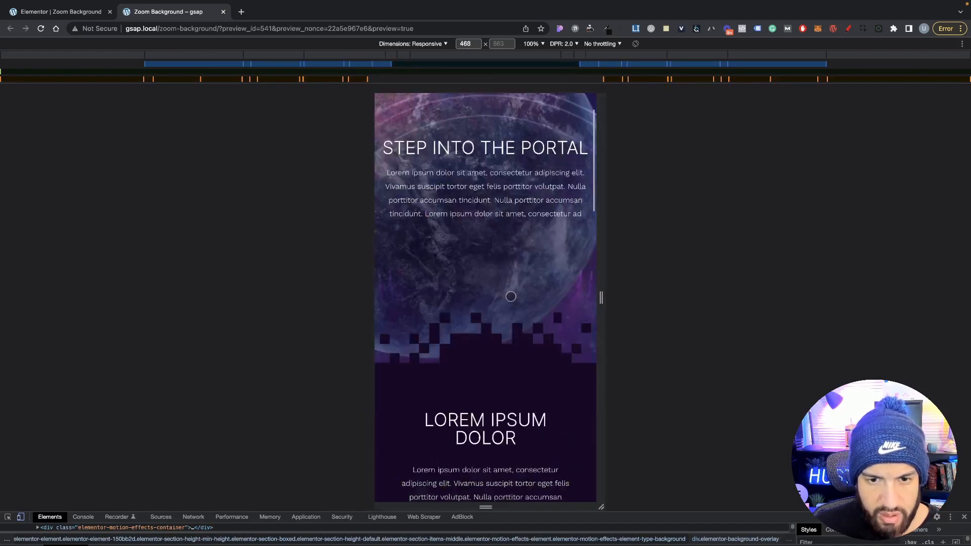
scroll(531, 303, "down", 5)
scroll(540, 310, "up", 12)
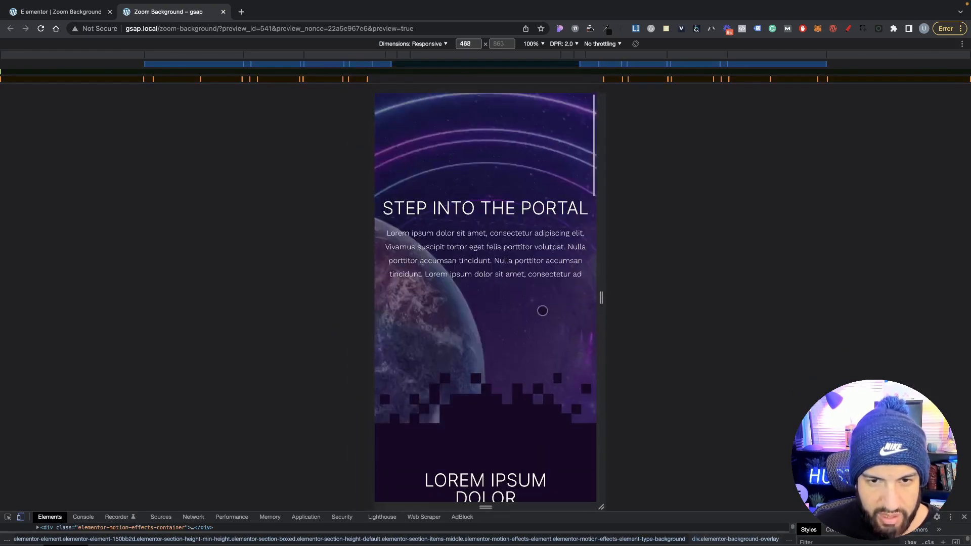
left_click_drag(600, 303, 611, 298)
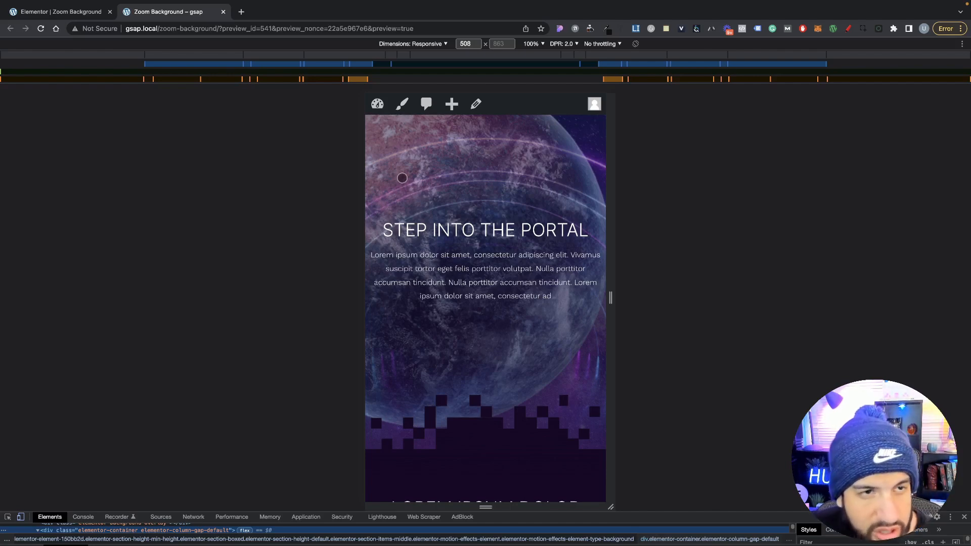
left_click(68, 17)
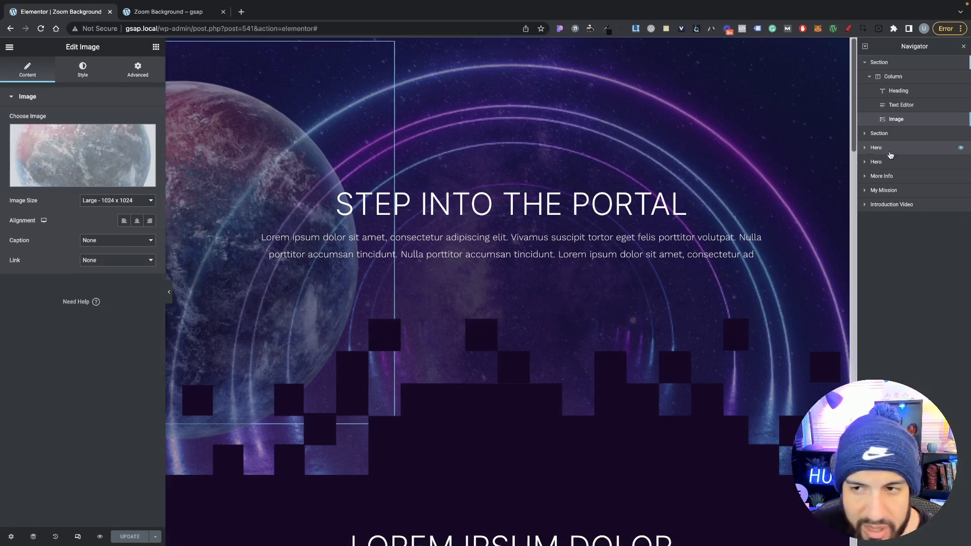
left_click(134, 76)
left_click(52, 459)
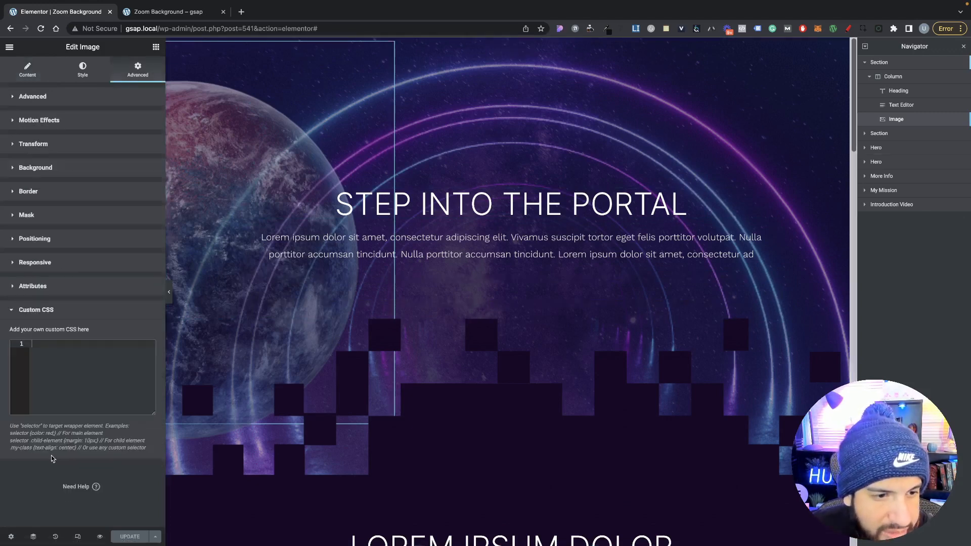
left_click(136, 349)
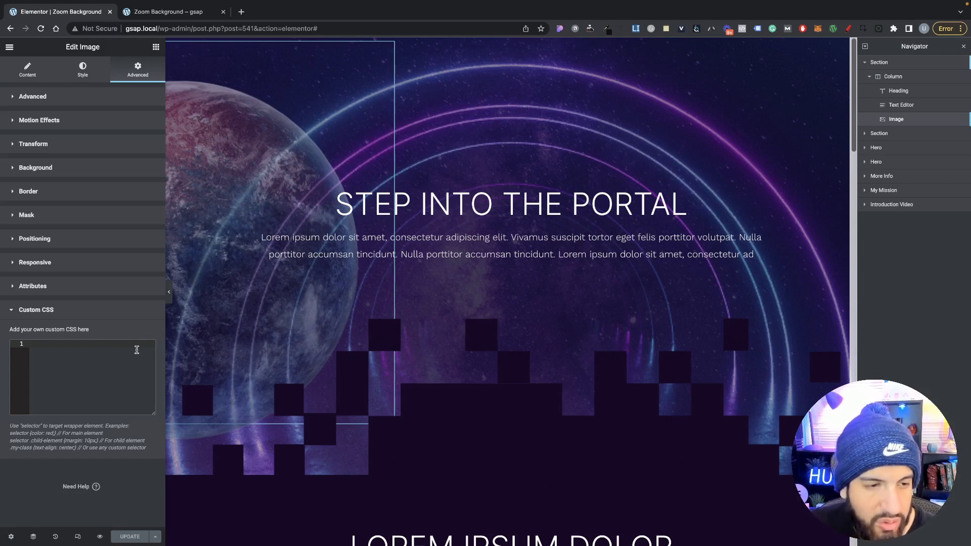
type("@")
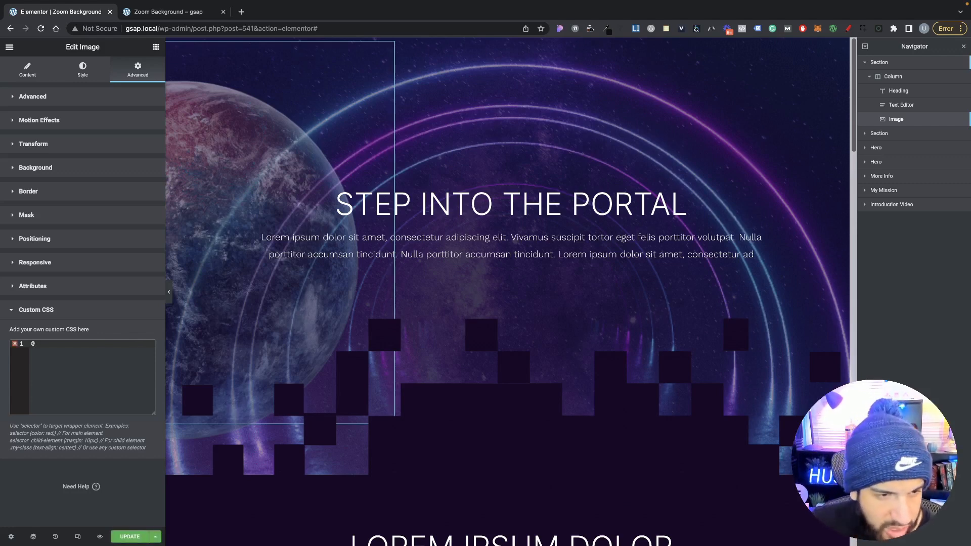
type("media(")
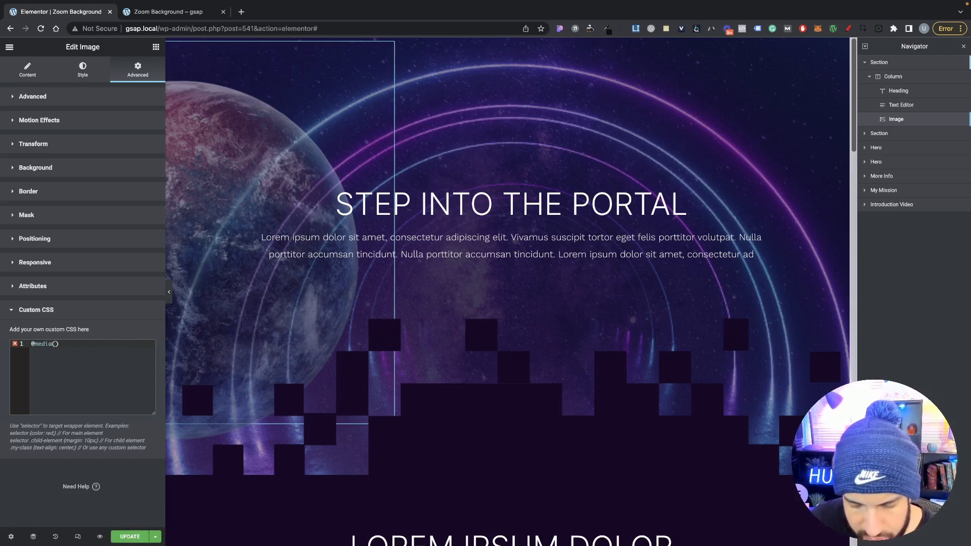
type("max-")
type("width")
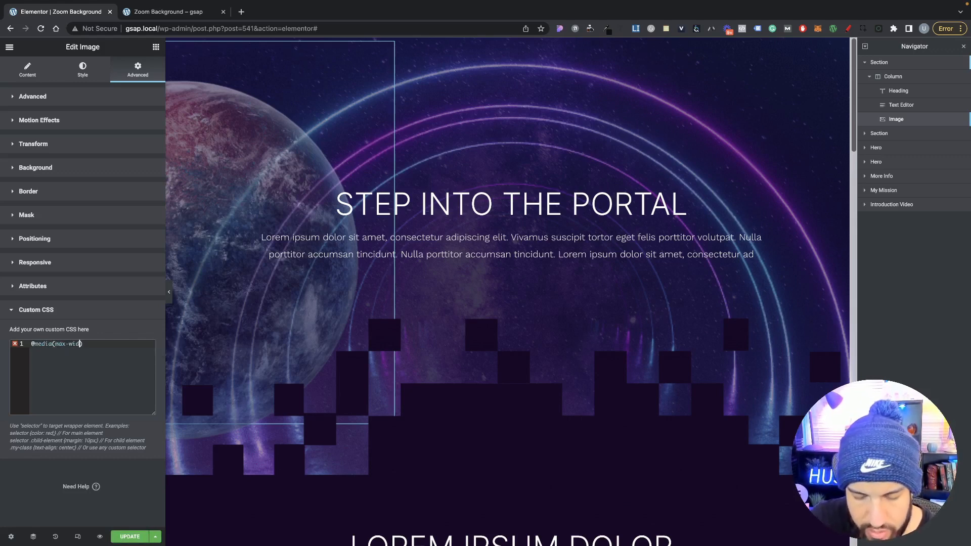
type(":767")
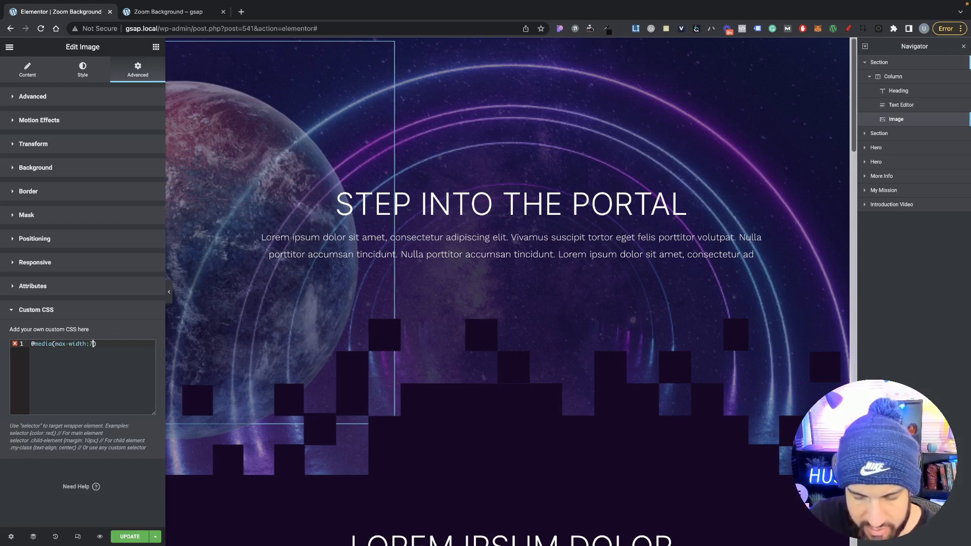
type("p")
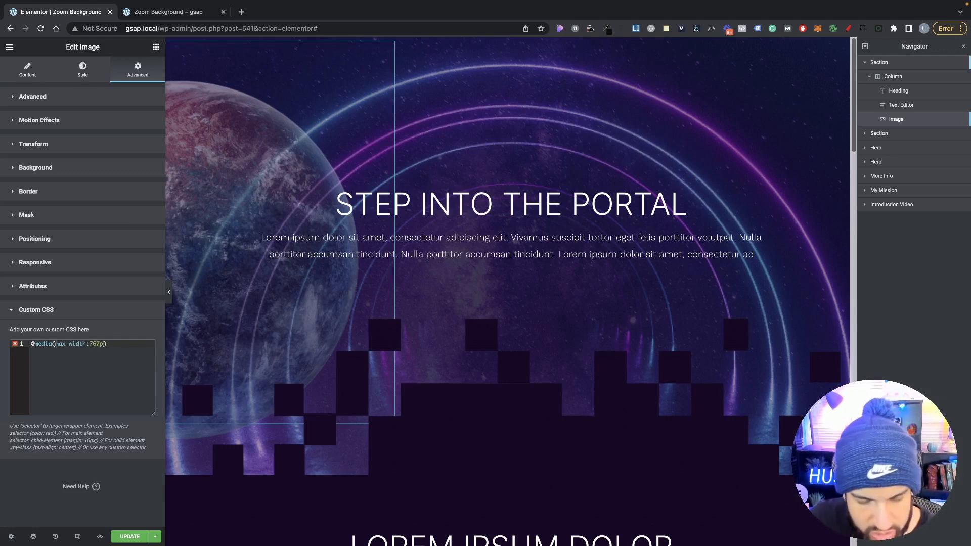
type("x")
key("Right")
type("{")
key("Return")
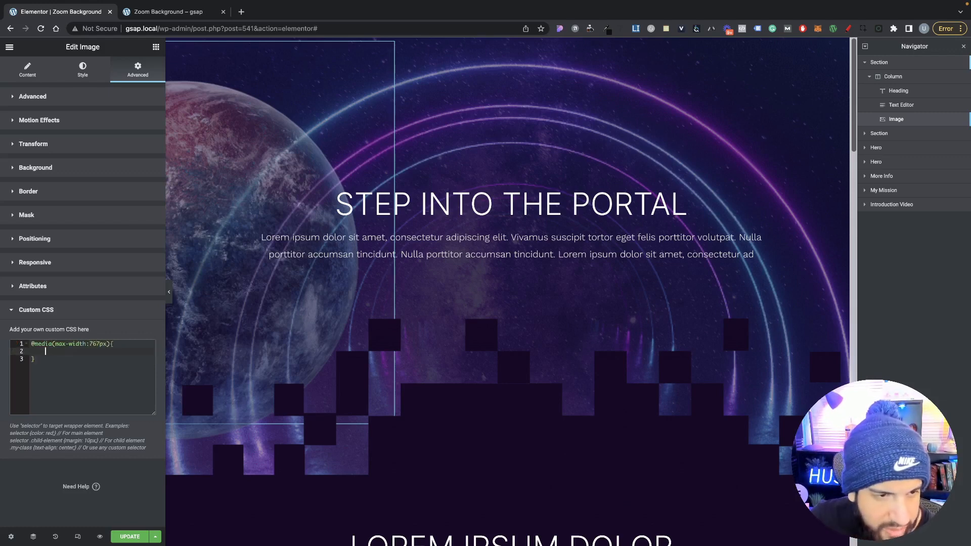
Step: Inside the 767px media query of the planet image's custom CSS, add a selector rule containing a width property
type("selector")
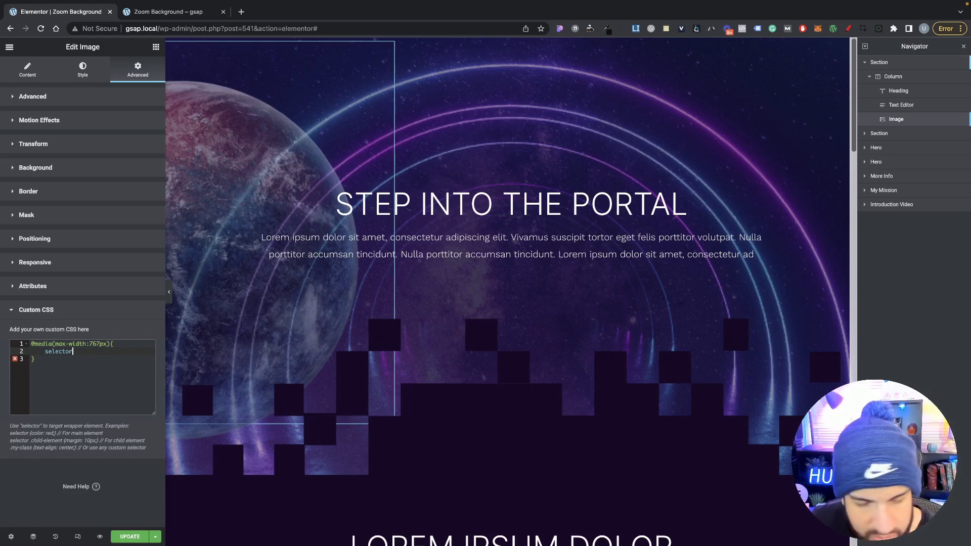
type("{")
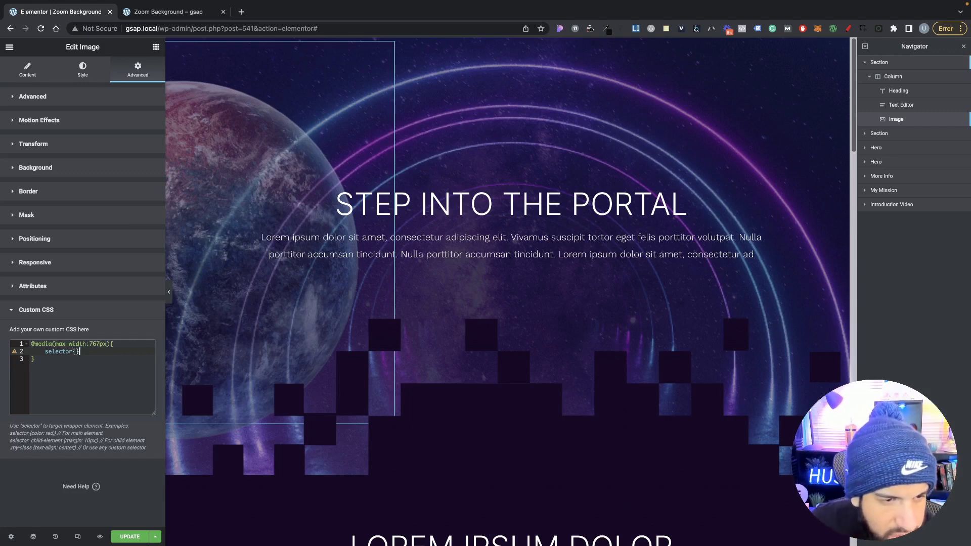
key("Return")
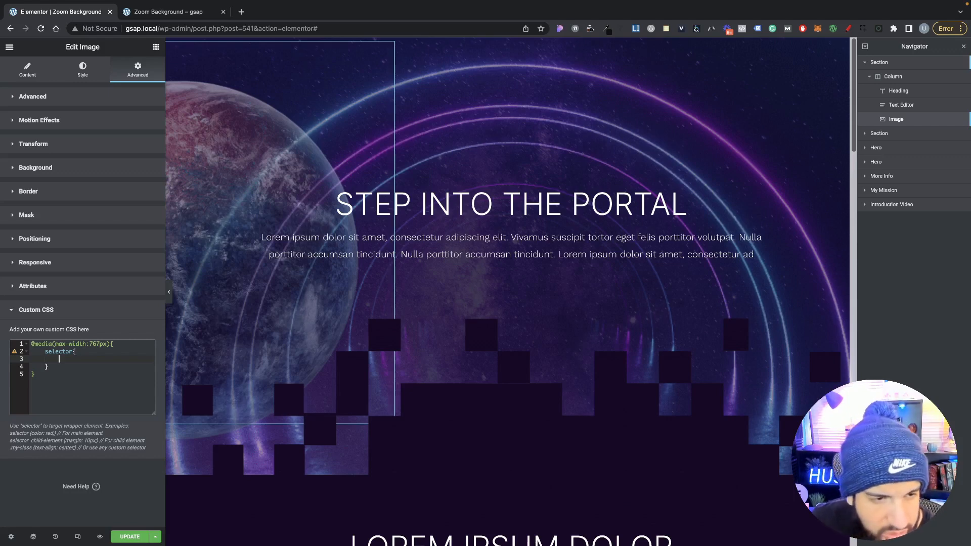
type("max-width")
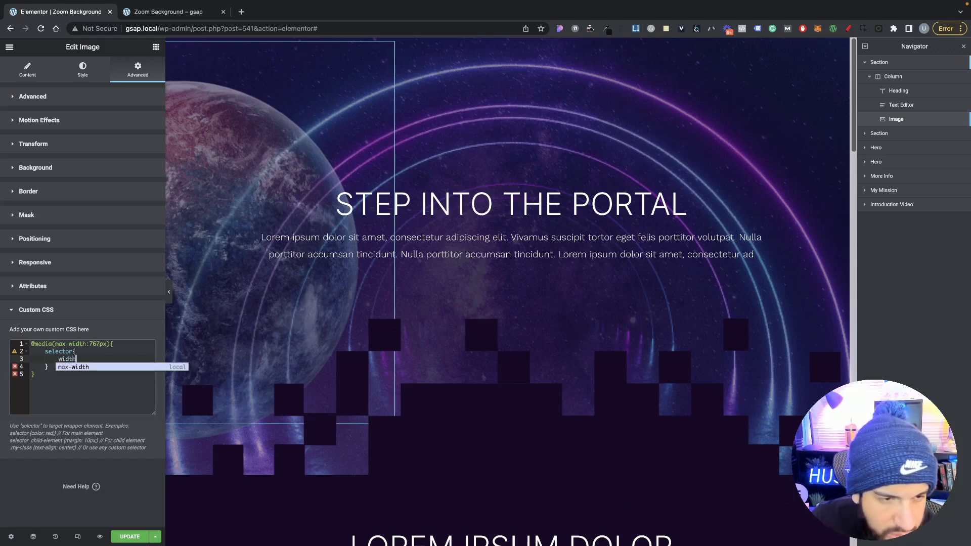
key("Left")
key("Left")
key("Left")
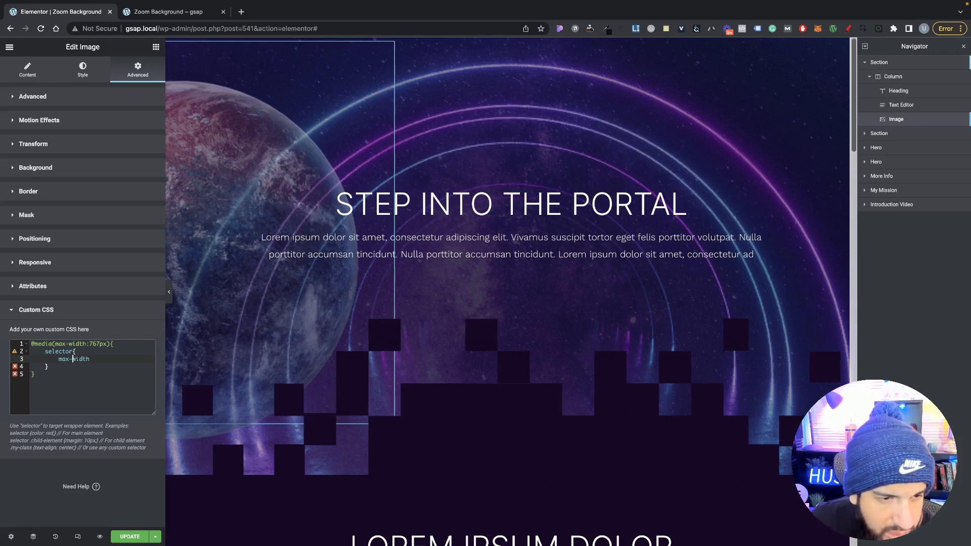
key("BackSpace")
key("BackSpace")
key("BackSpace")
key("BackSpace")
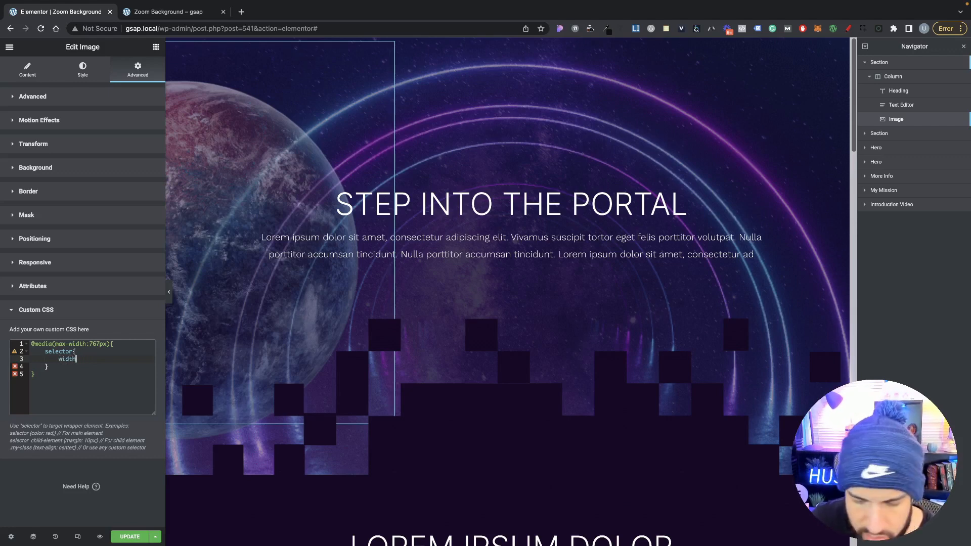
Step: Set the rule's width to 500px !important and update the page
type(": 50")
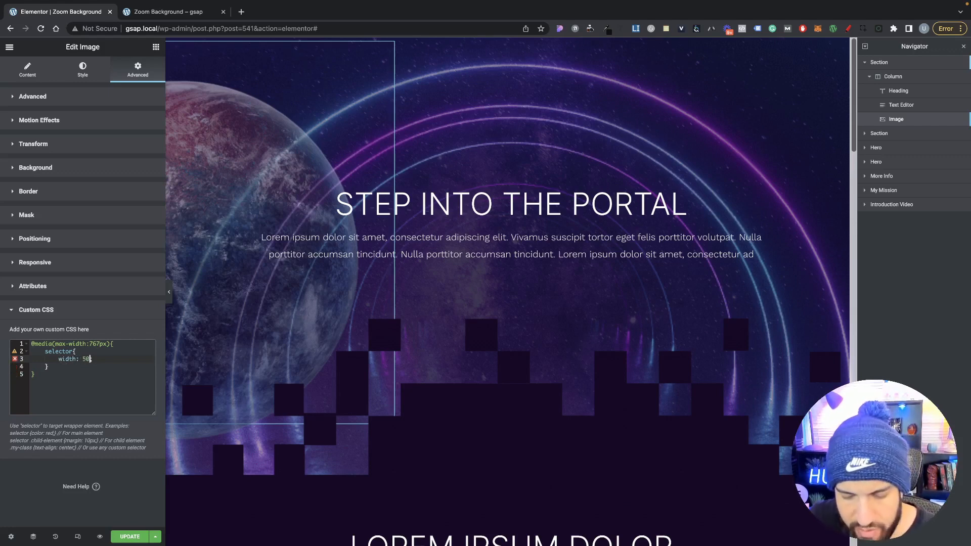
type("0px;")
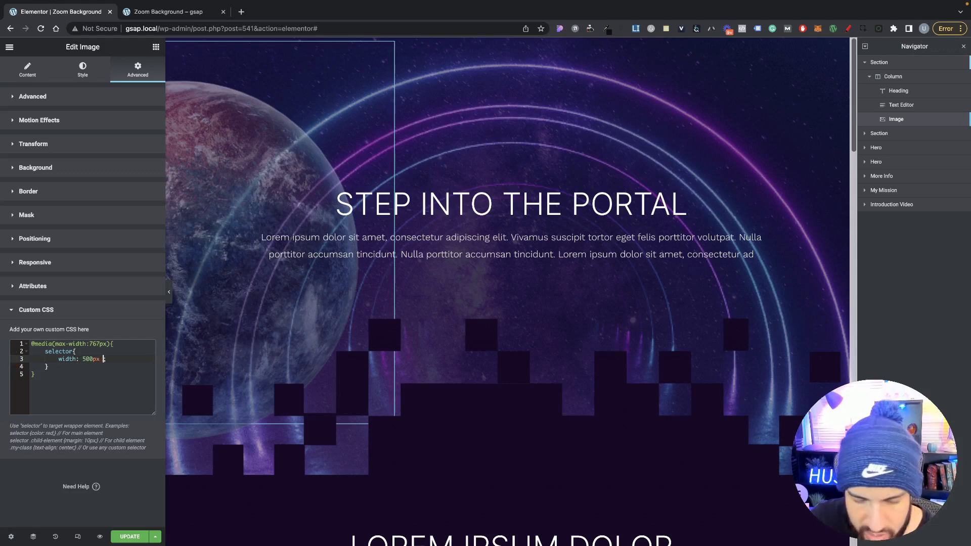
type("!")
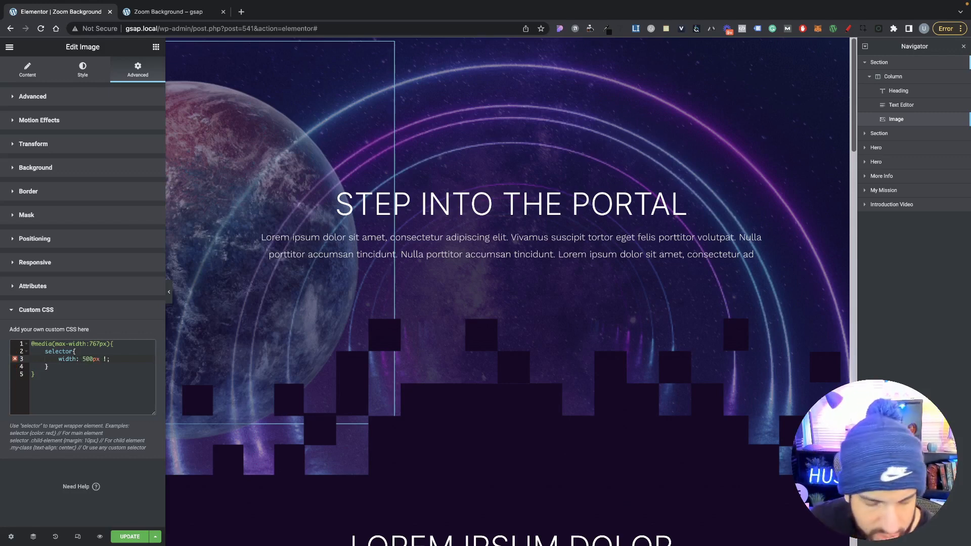
type("important")
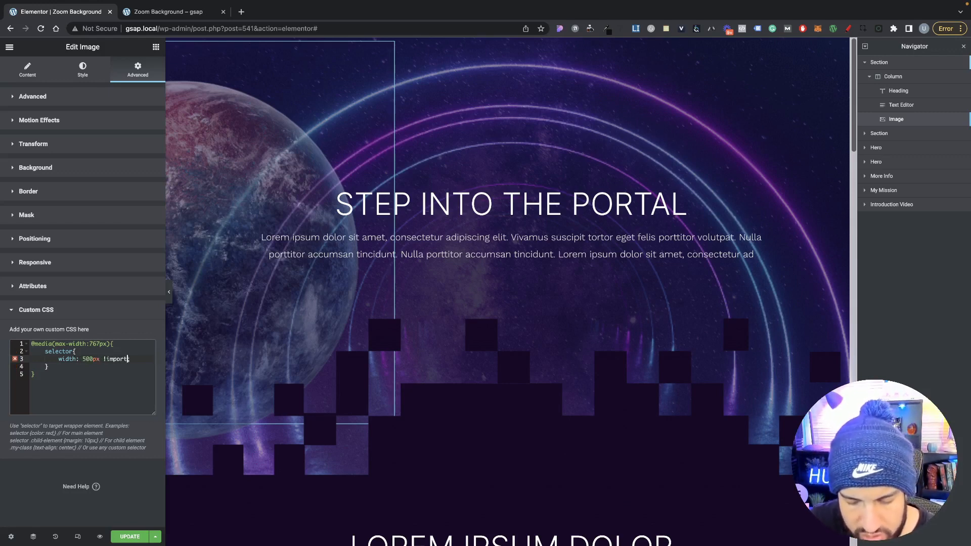
left_click(123, 393)
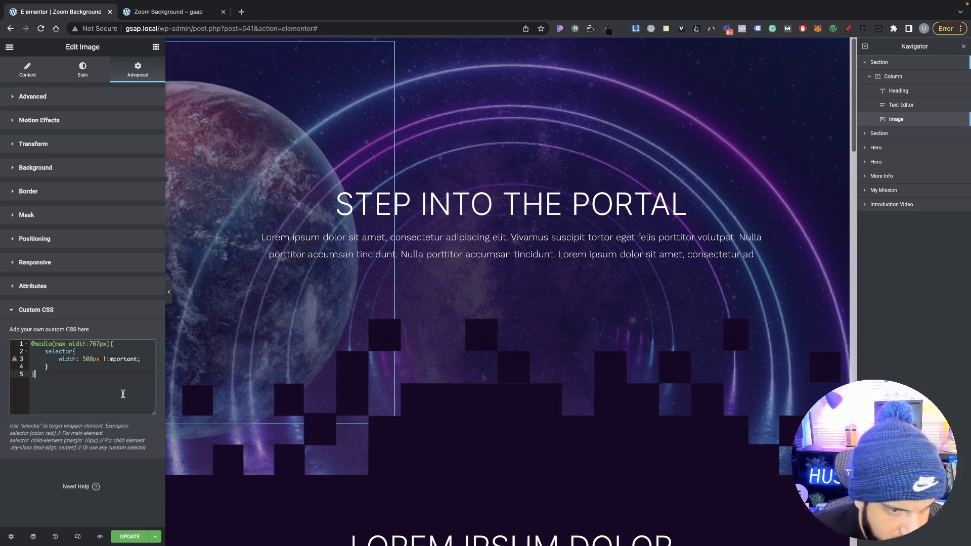
left_click(133, 537)
Step: Reload the page preview, check the planet, pixel blocks and sections below at 508 px width, and close the developer tools
left_click(150, 12)
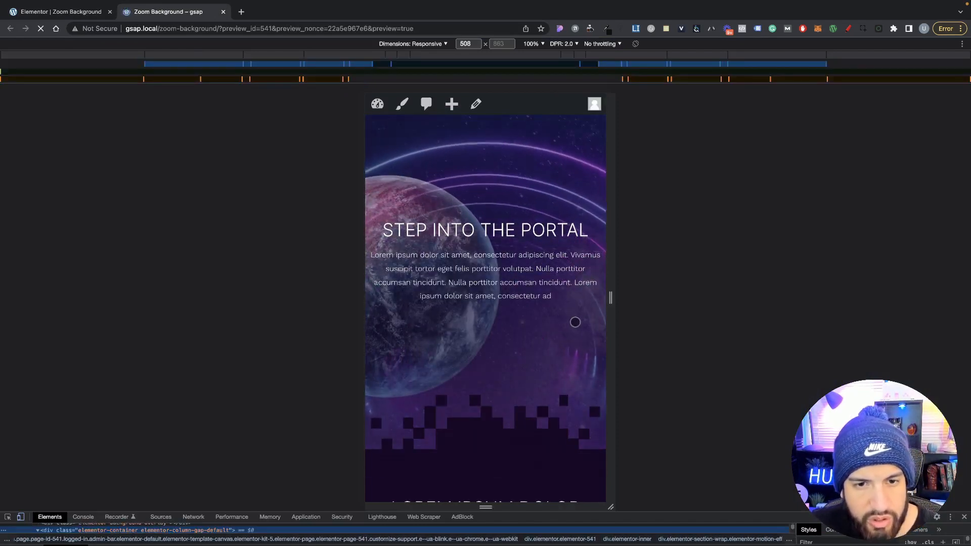
scroll(545, 317, "down", 5)
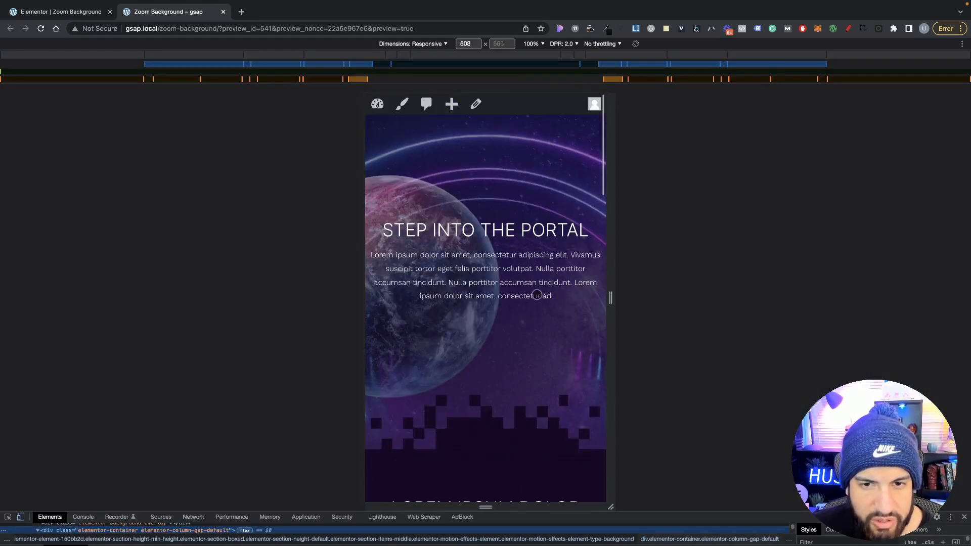
scroll(537, 297, "down", 5)
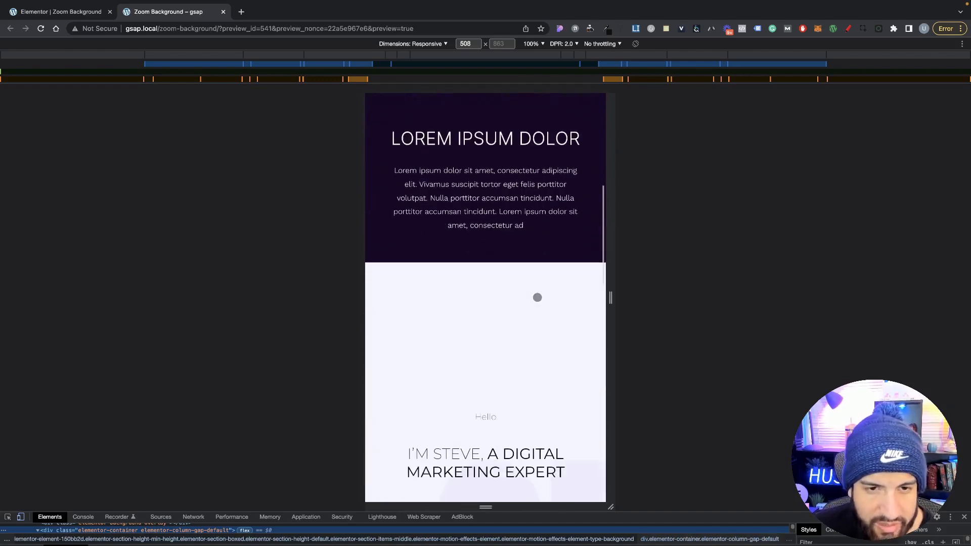
scroll(537, 298, "up", 1)
scroll(537, 298, "up", 9)
scroll(527, 299, "down", 5)
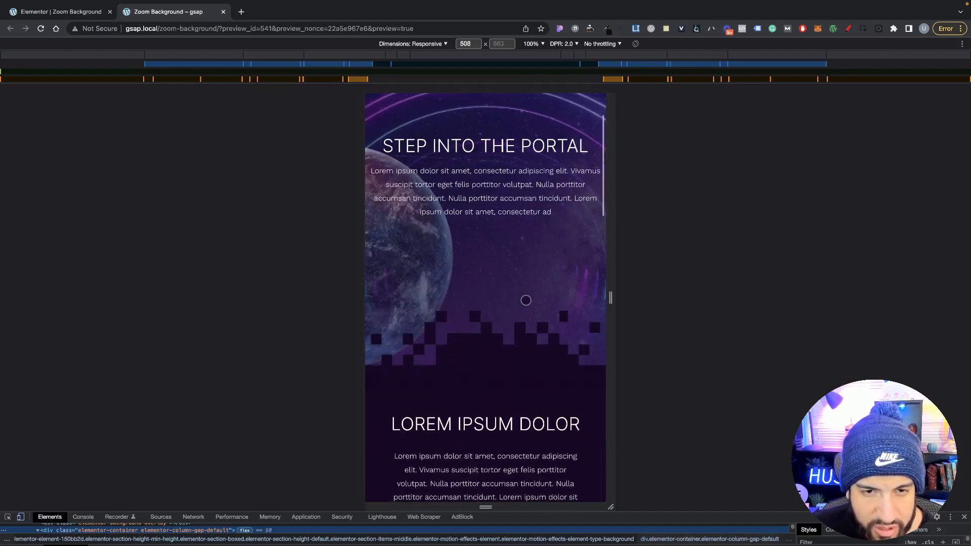
scroll(526, 299, "down", 10)
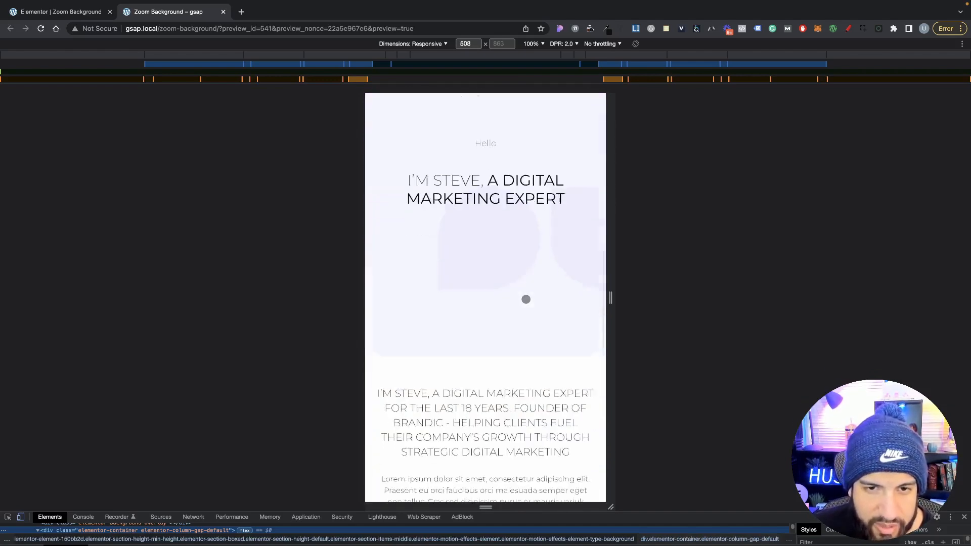
scroll(526, 299, "down", 4)
scroll(524, 303, "up", 10)
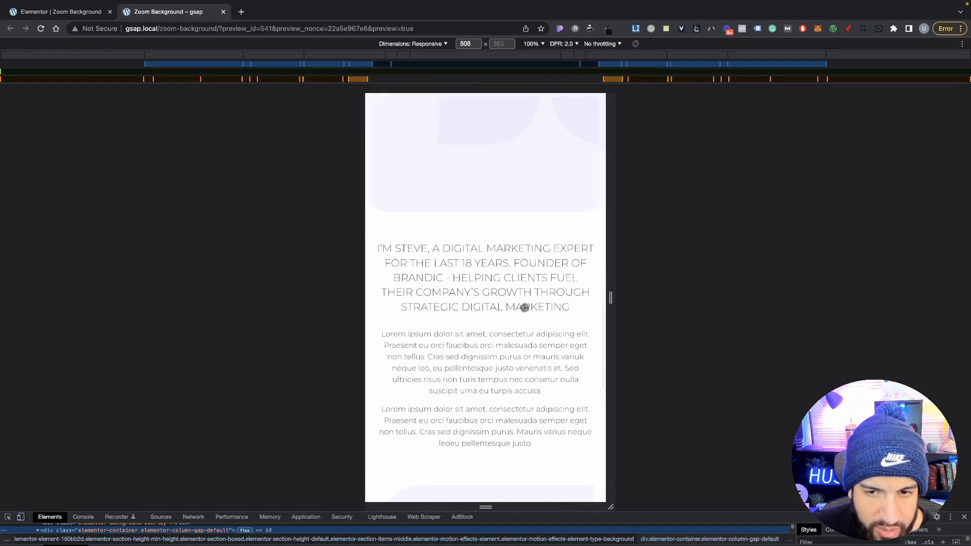
scroll(526, 306, "up", 10)
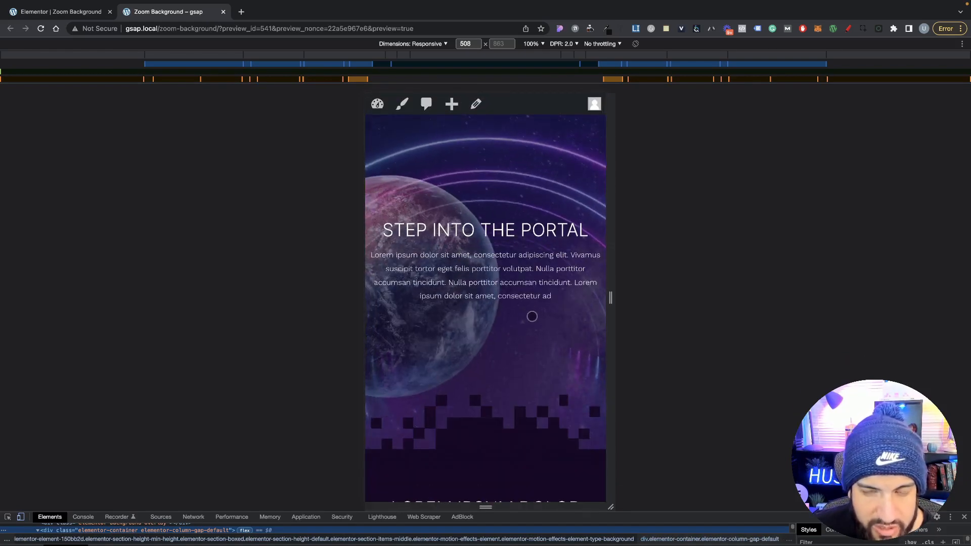
key("super+alt+i")
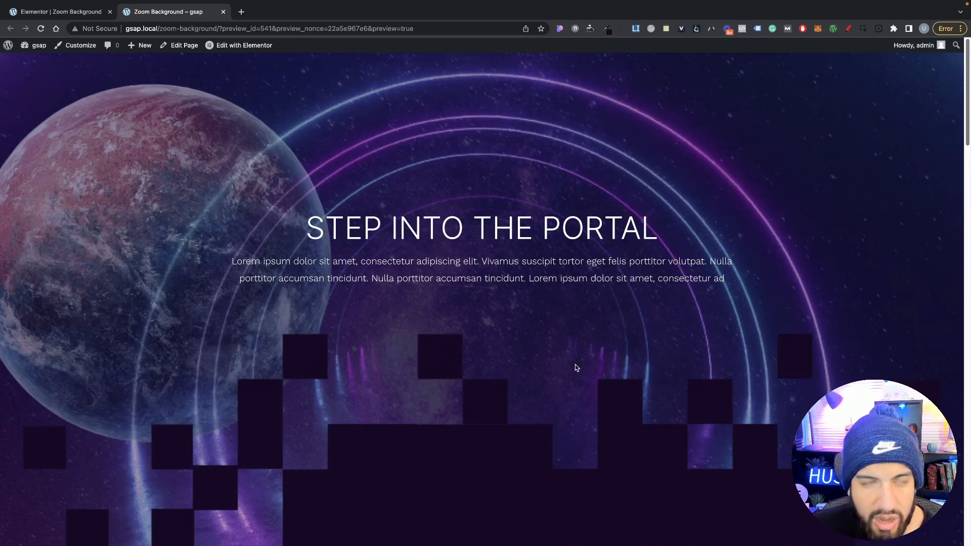